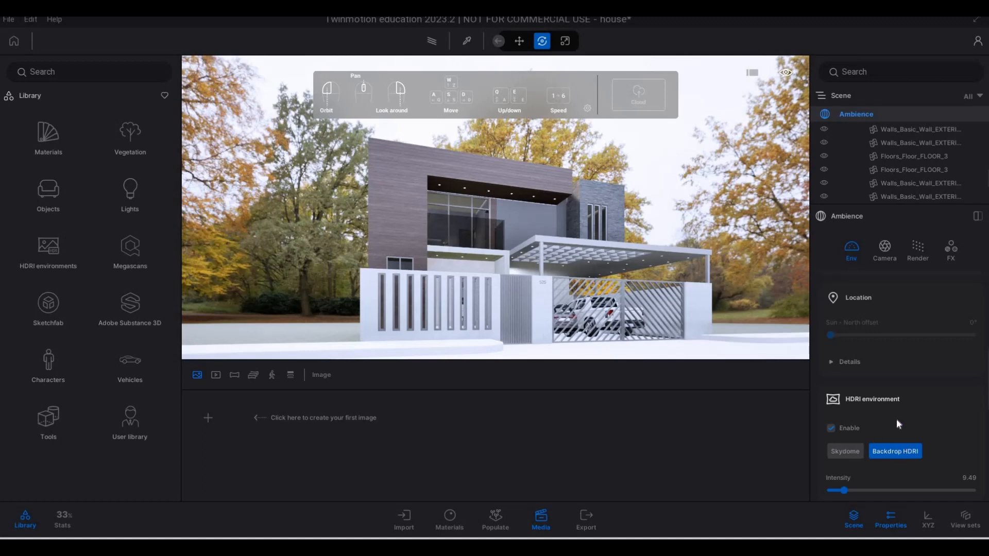
Examine the front facade of the house from close up and from a distance
{"action": "scroll", "coordinate": [881, 392], "scroll_direction": "up", "scroll_amount": 3}
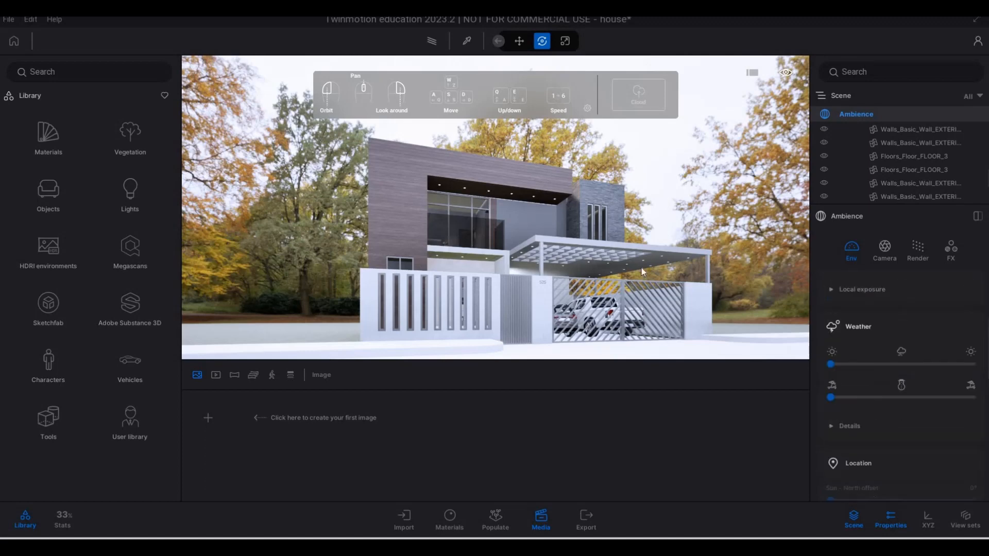
{"action": "key", "text": "w"}
{"action": "key", "text": "w"}
{"action": "key", "text": "q"}
{"action": "key", "text": "w"}
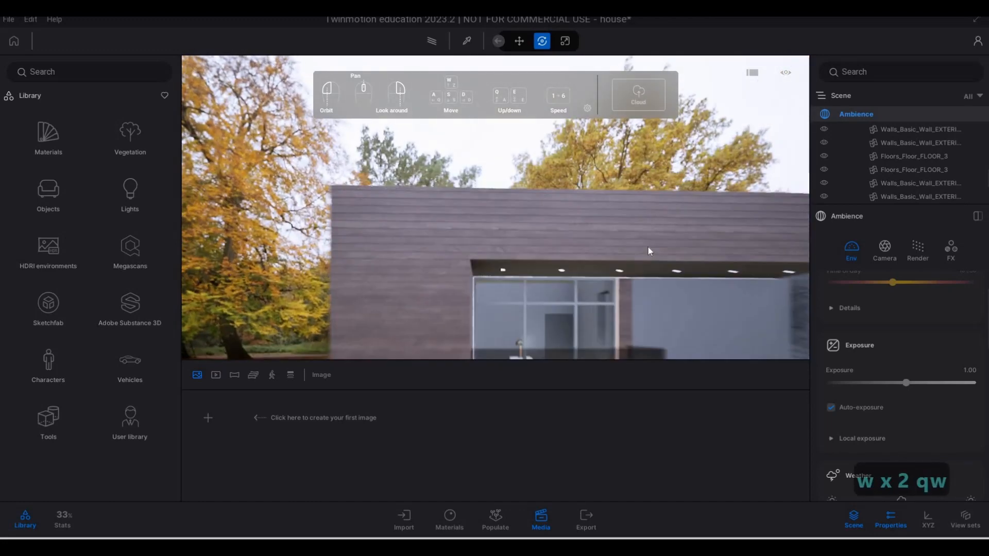
{"action": "key", "text": "w"}
{"action": "key", "text": "e"}
{"action": "key", "text": "s"}
{"action": "key", "text": "s"}
{"action": "key", "text": "s"}
{"action": "key", "text": "s"}
{"action": "key", "text": "s"}
{"action": "key", "text": "d"}
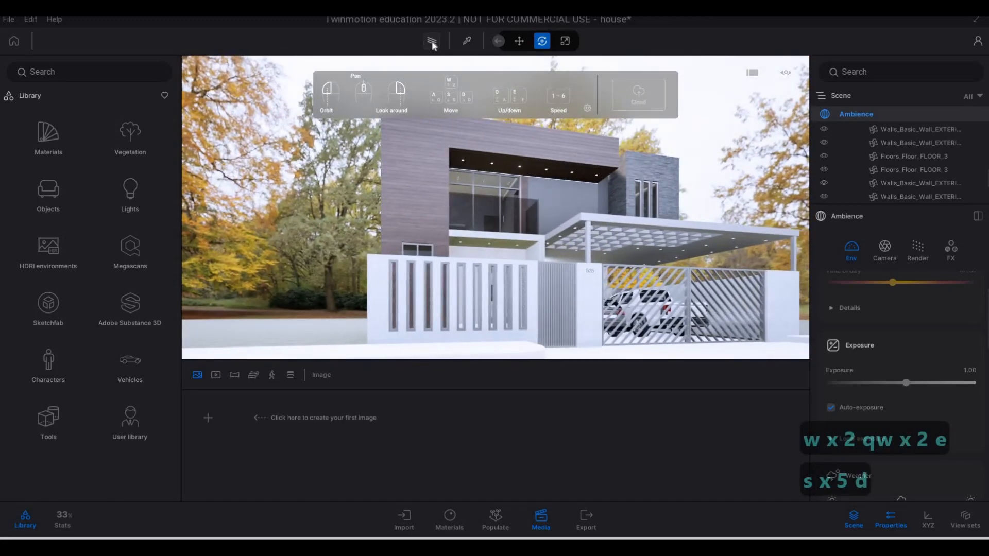
Preview the house with the Path tracer at Low quality and return to real-time rendering
{"action": "left_click", "coordinate": [916, 246]}
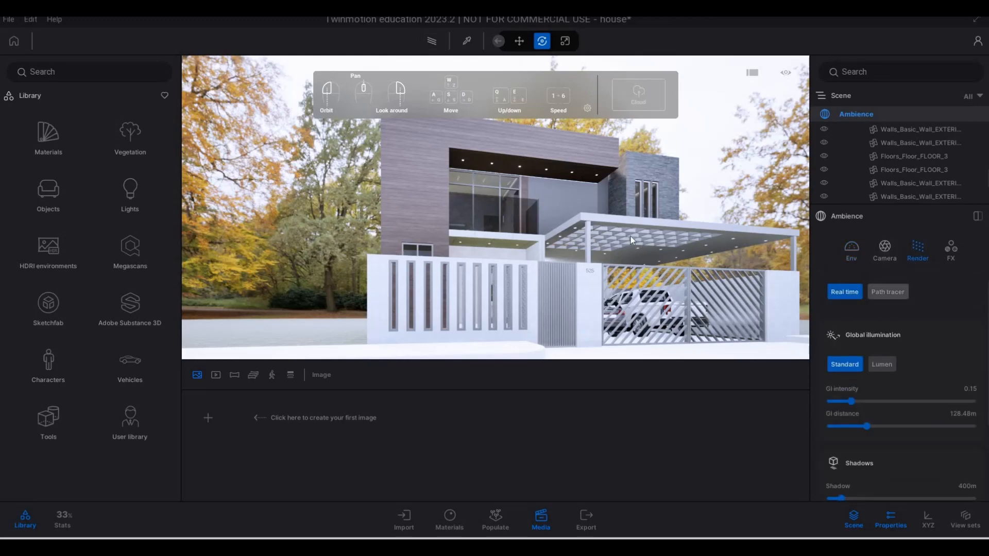
{"action": "left_click", "coordinate": [888, 292]}
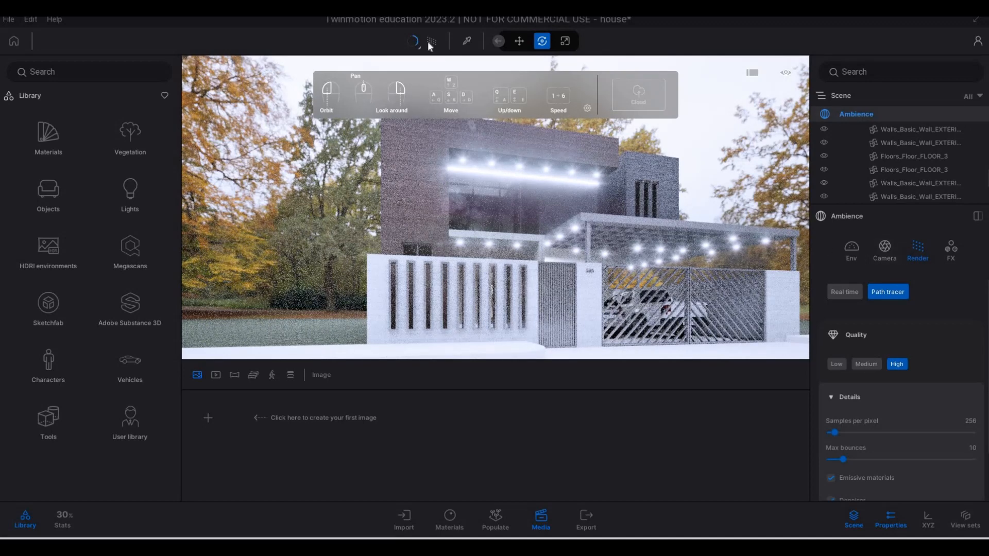
{"action": "left_click", "coordinate": [413, 43]}
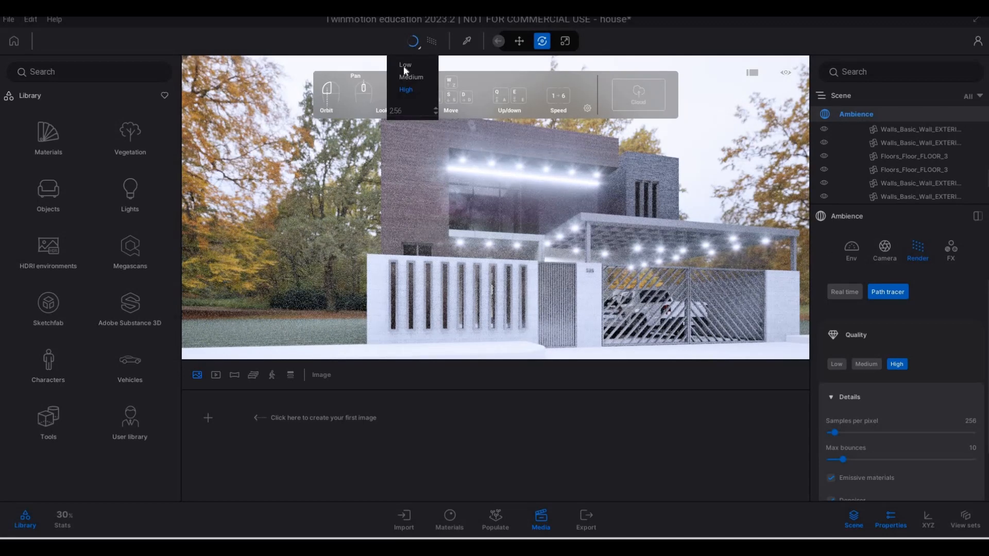
{"action": "left_click", "coordinate": [405, 66]}
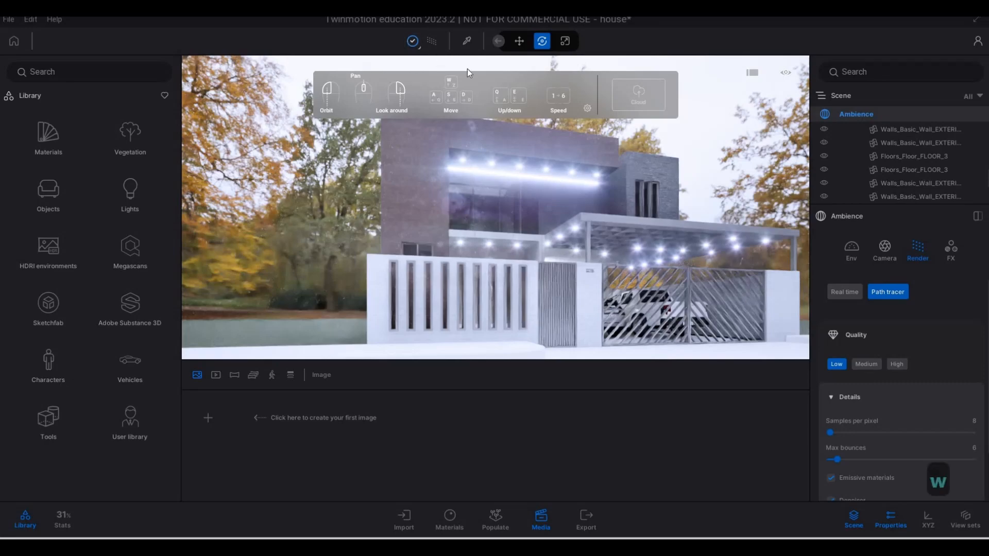
{"action": "left_click", "coordinate": [431, 43]}
Sample the glowing material of the recessed ceiling lights under the upper overhang and set its glow to 10 nit
{"action": "key", "text": "w"}
{"action": "key", "text": "w"}
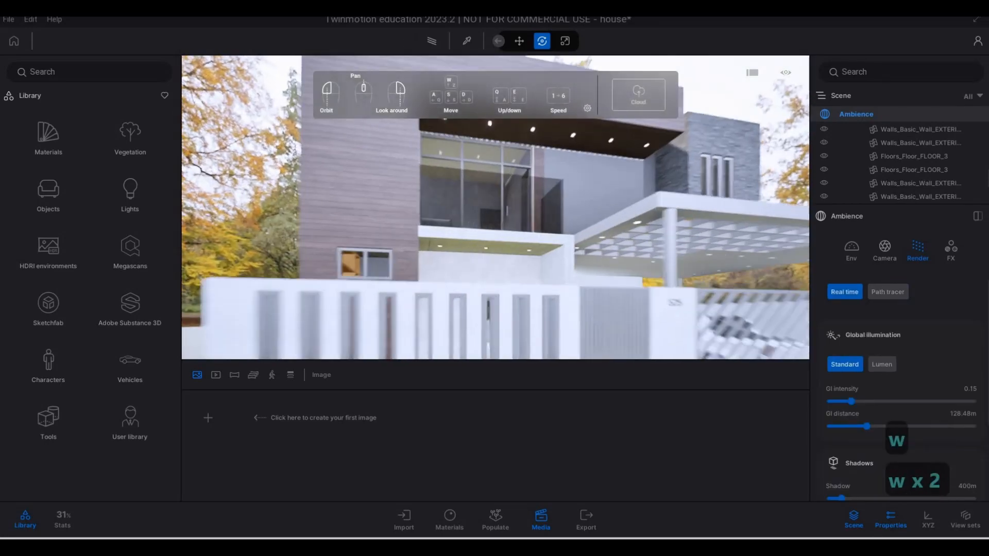
{"action": "key", "text": "q"}
{"action": "key", "text": "w"}
{"action": "key", "text": "w"}
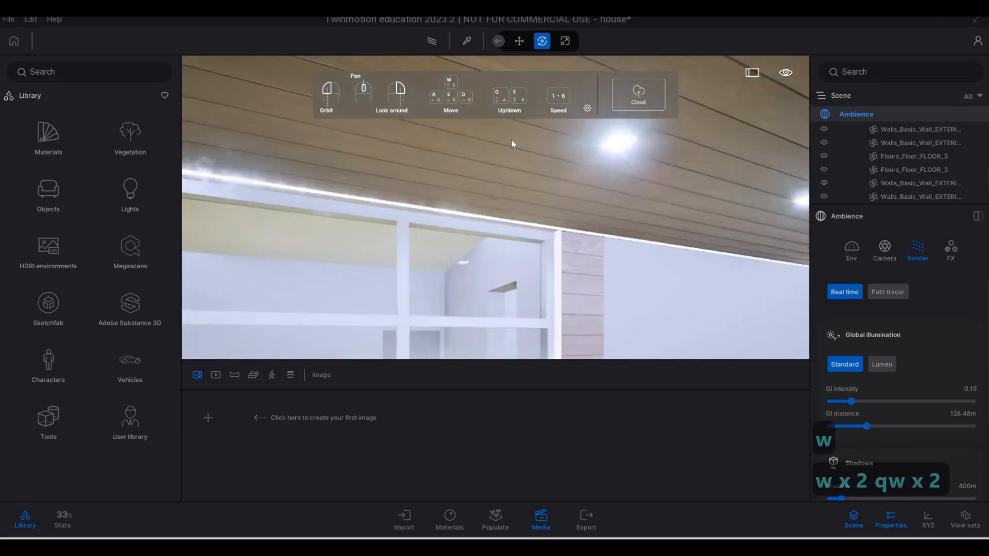
{"action": "key", "text": "s"}
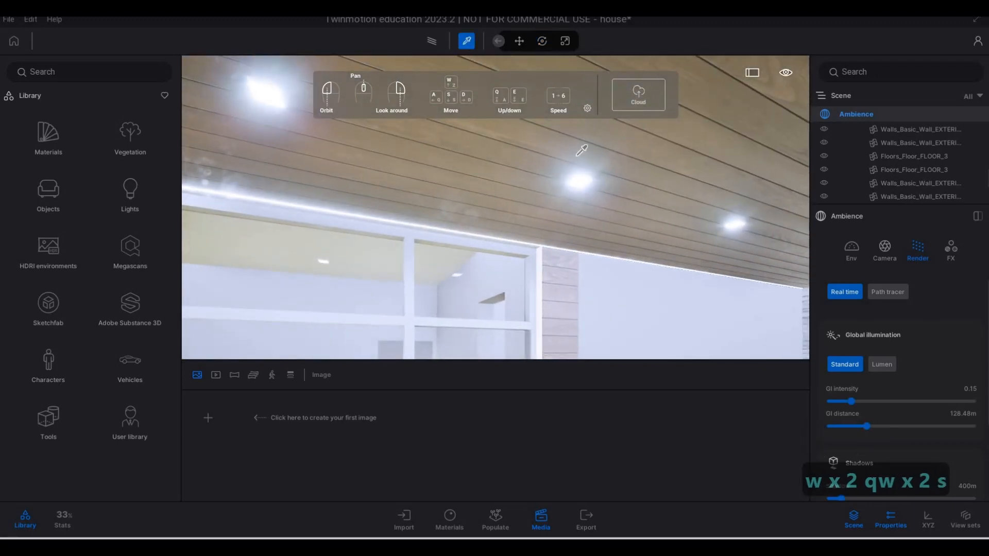
{"action": "left_click", "coordinate": [582, 180]}
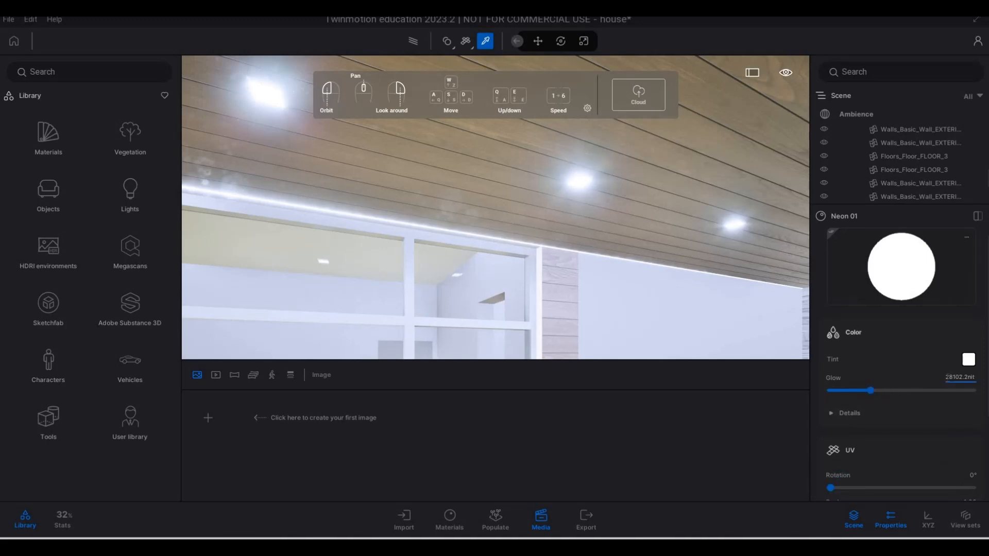
{"action": "left_click", "coordinate": [972, 380]}
{"action": "type", "text": "1"}
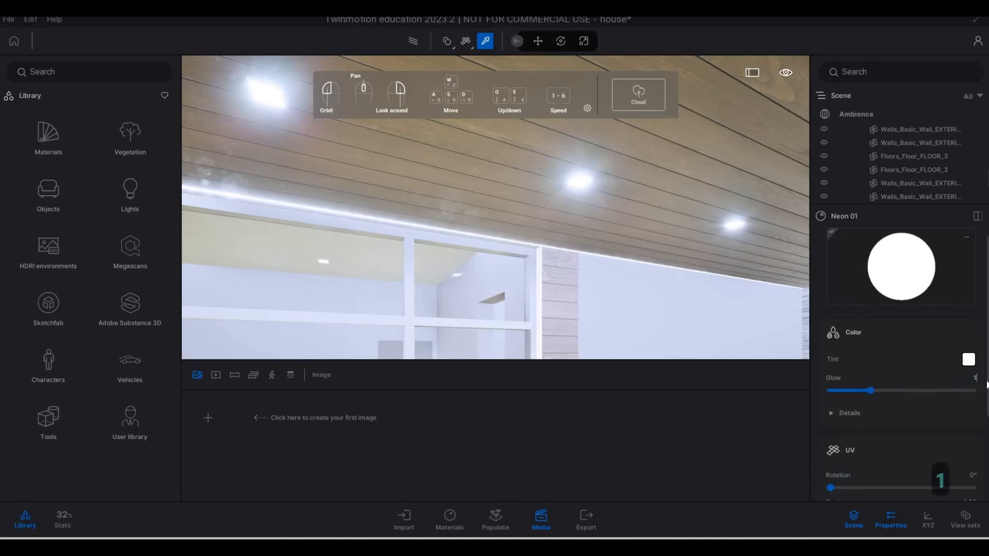
{"action": "type", "text": "0"}
{"action": "key", "text": "Return"}
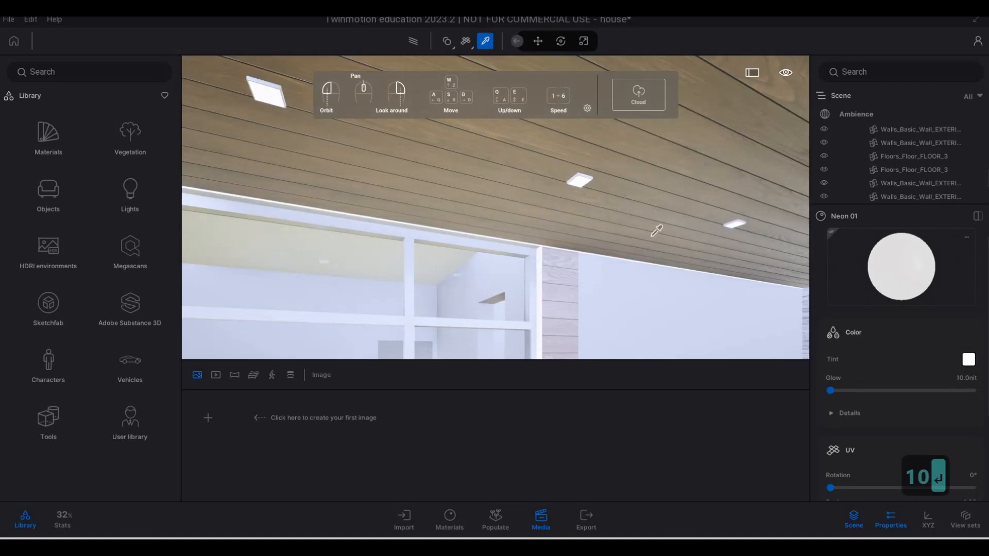
{"action": "key", "text": "s"}
{"action": "key", "text": "Escape"}
{"action": "key", "text": "Escape"}
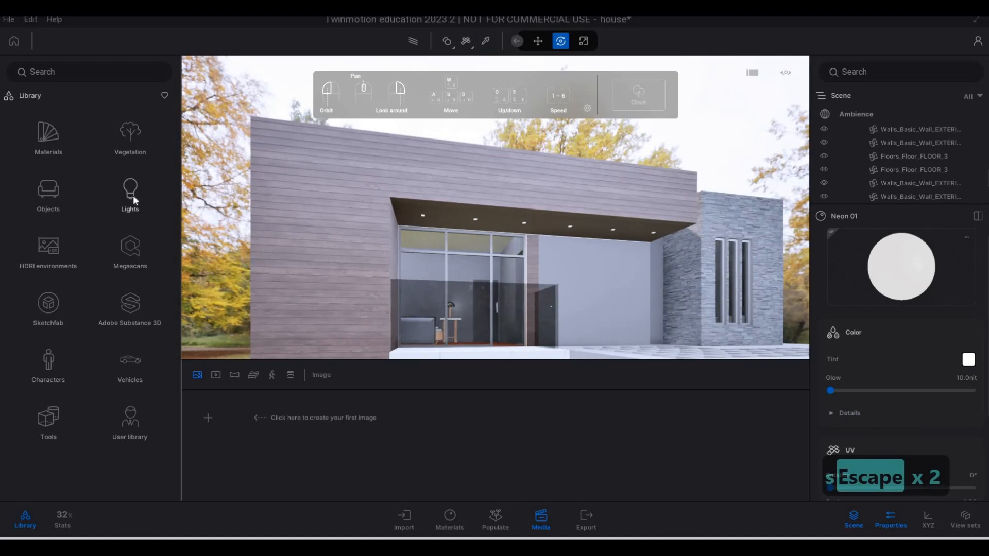
Place a spot light from the lights library beneath the first recessed fixture of the upper overhang
{"action": "left_click", "coordinate": [132, 195]}
{"action": "key", "text": "w"}
{"action": "key", "text": "a"}
{"action": "key", "text": "e"}
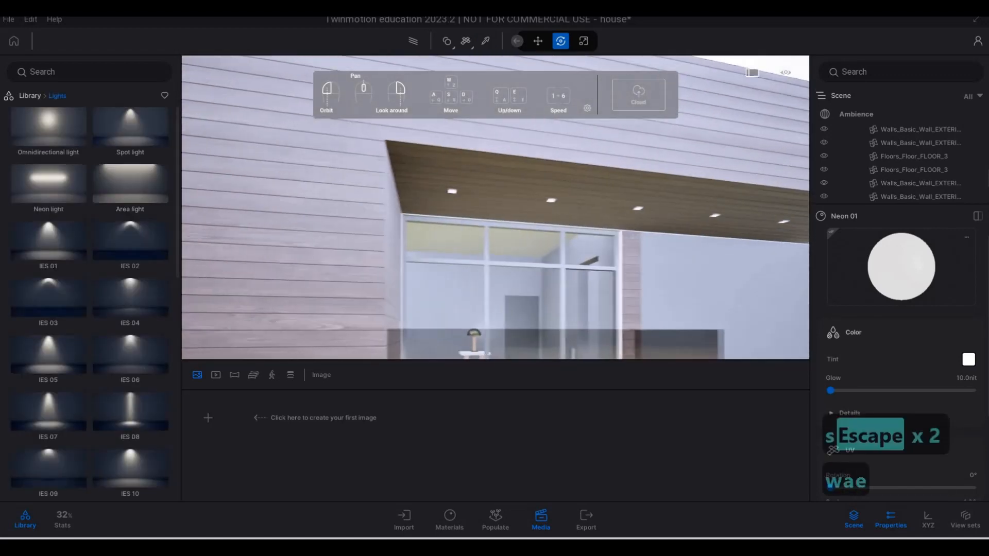
{"action": "key", "text": "d"}
{"action": "key", "text": "q"}
{"action": "left_click_drag", "start_coordinate": [150, 115], "coordinate": [366, 150]}
Hide the navigation panel that overlays the viewport
{"action": "key", "text": "w"}
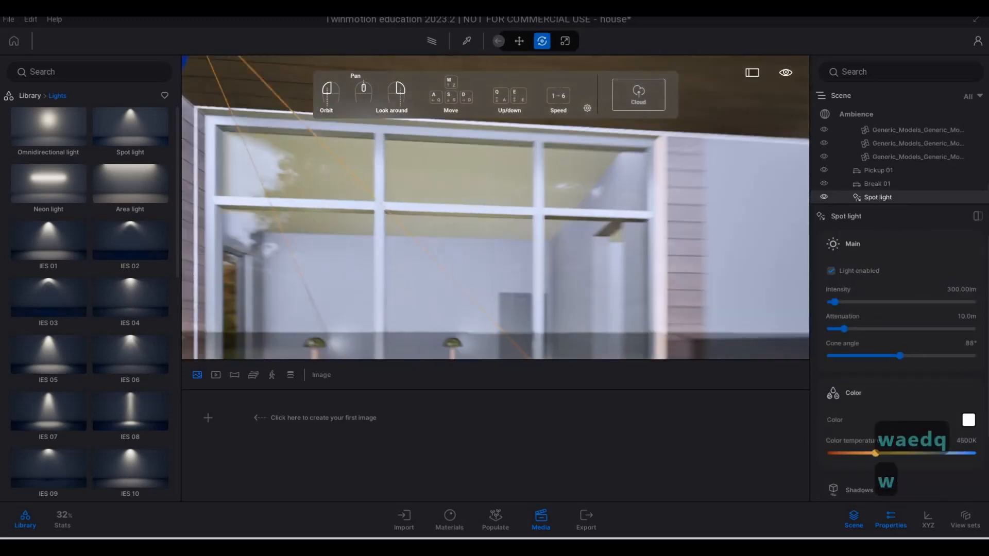
{"action": "key", "text": "d"}
{"action": "key", "text": "q"}
{"action": "key", "text": "e"}
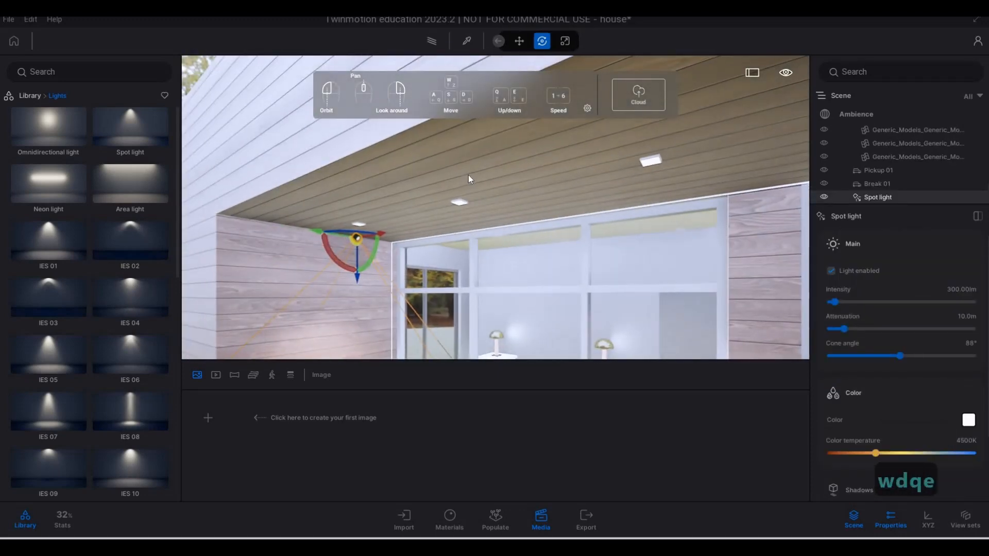
{"action": "key", "text": "3"}
{"action": "key", "text": "w"}
{"action": "key", "text": "w"}
{"action": "key", "text": "a"}
{"action": "key", "text": "w"}
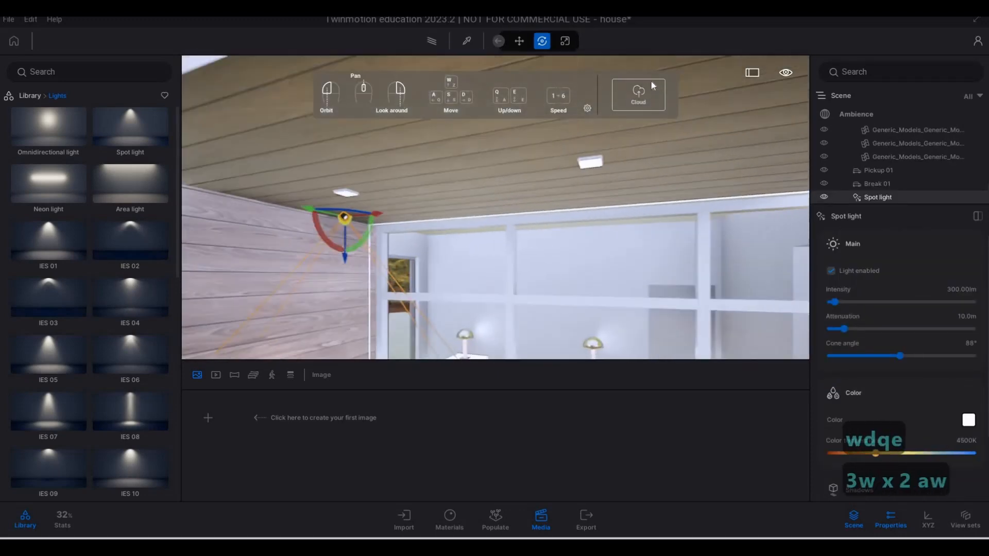
{"action": "left_click", "coordinate": [587, 108]}
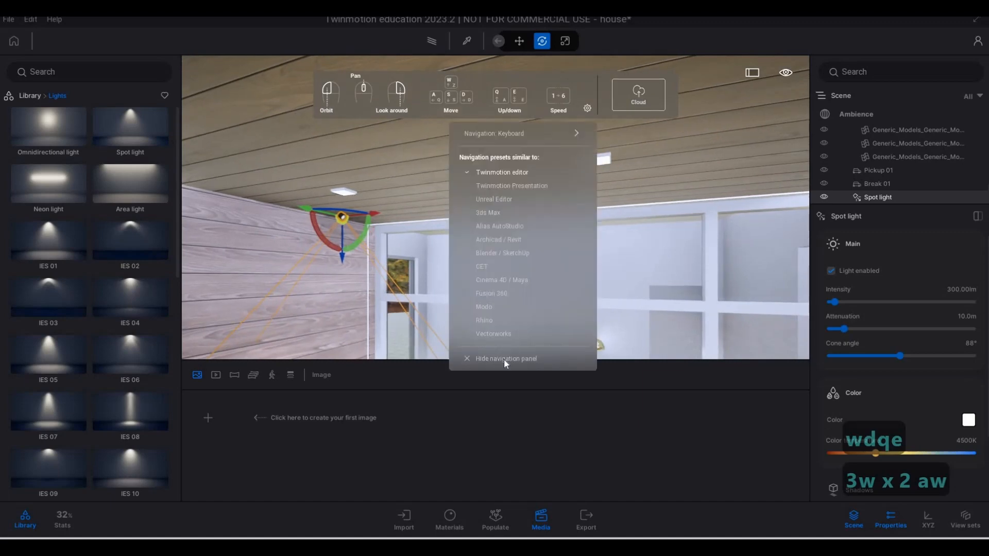
{"action": "left_click", "coordinate": [504, 358]}
Raise the spot light about 0.06 m towards the recessed ceiling fixture
{"action": "key", "text": "a"}
{"action": "key", "text": "w"}
{"action": "key", "text": "a"}
{"action": "key", "text": "e"}
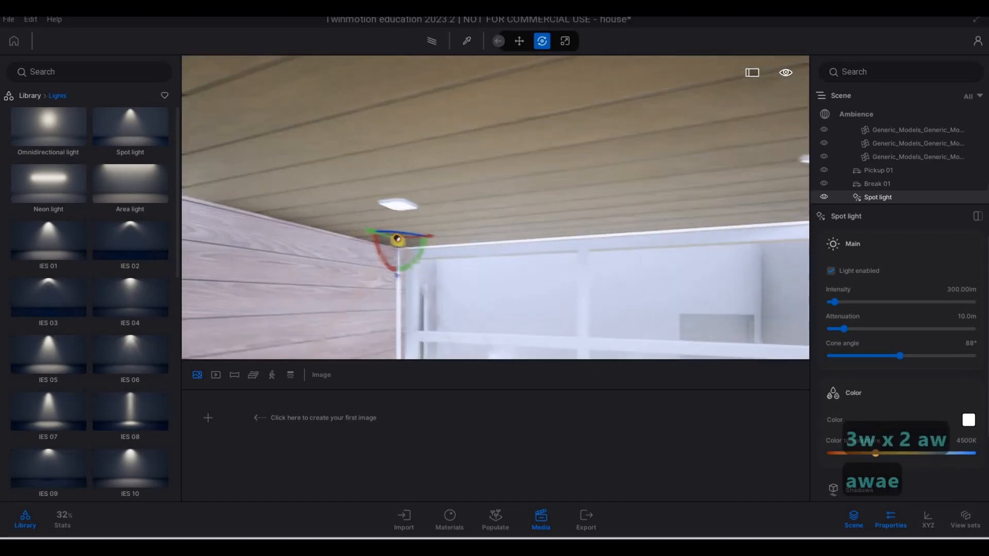
{"action": "key", "text": "a"}
{"action": "key", "text": "e"}
{"action": "key", "text": "w"}
{"action": "key", "text": "d"}
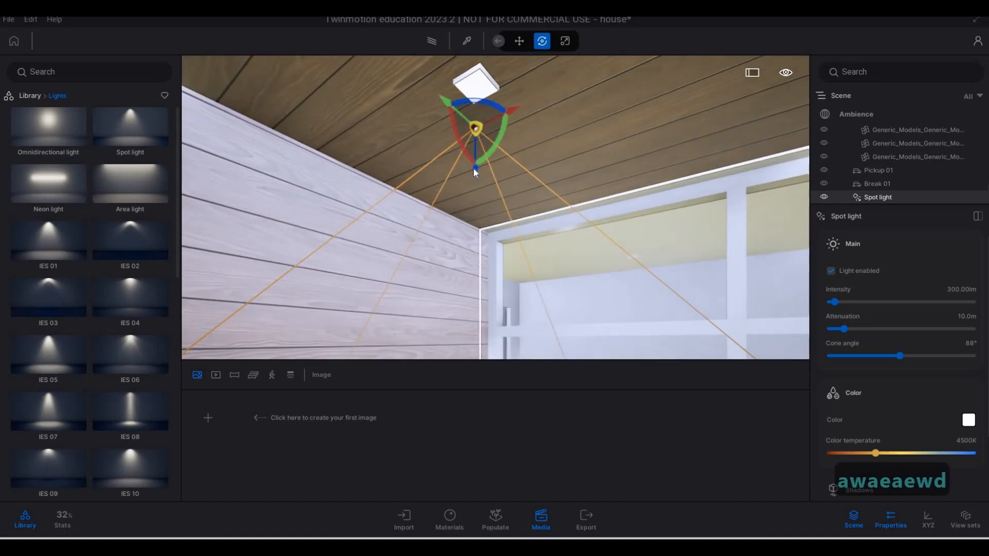
{"action": "left_click_drag", "start_coordinate": [475, 148], "coordinate": [477, 109]}
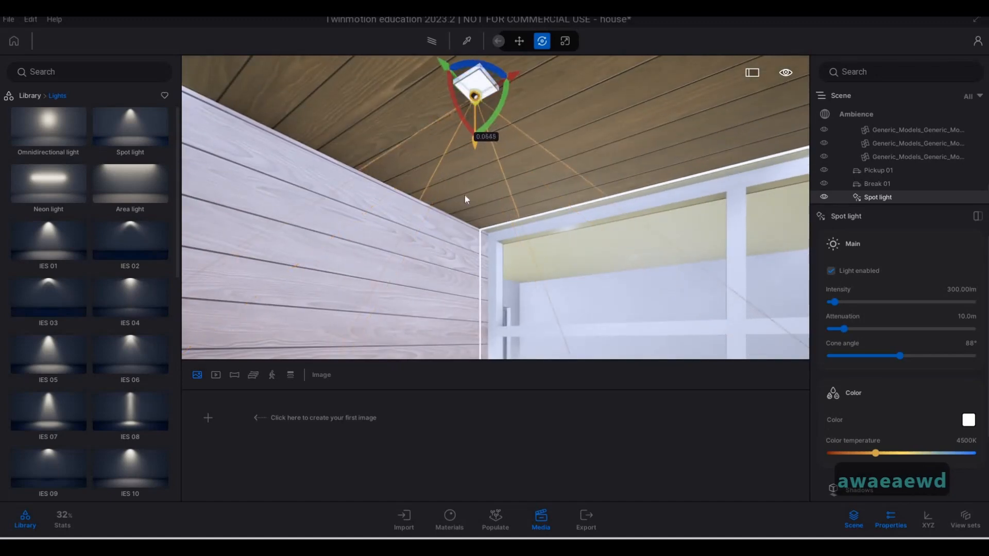
Nudge the spot light up a further 0.015 m or so, closer to the fixture's face
{"action": "key", "text": "a"}
{"action": "key", "text": "q"}
{"action": "right_click_drag", "start_coordinate": [465, 195], "coordinate": [558, 215]}
{"action": "key", "text": "a"}
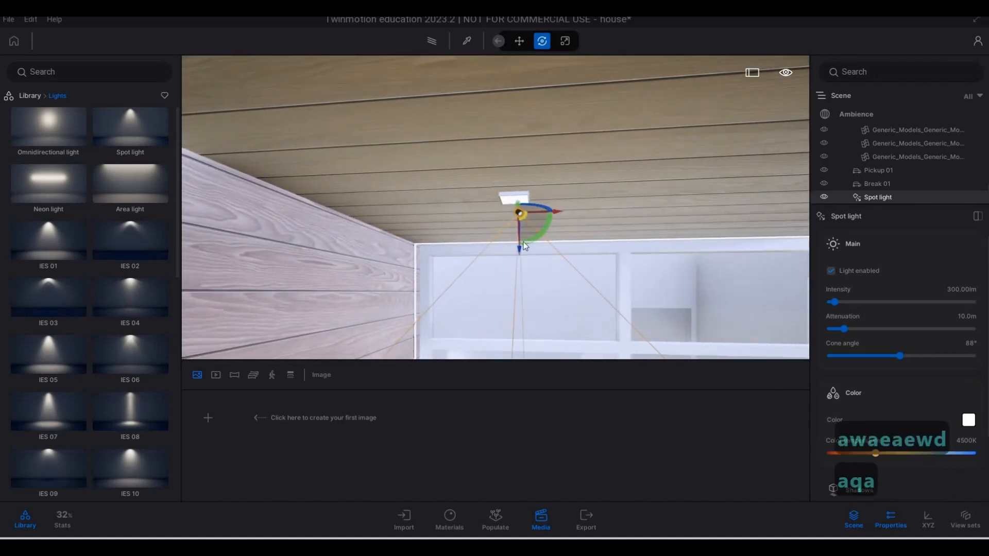
{"action": "left_click_drag", "start_coordinate": [523, 248], "coordinate": [517, 241]}
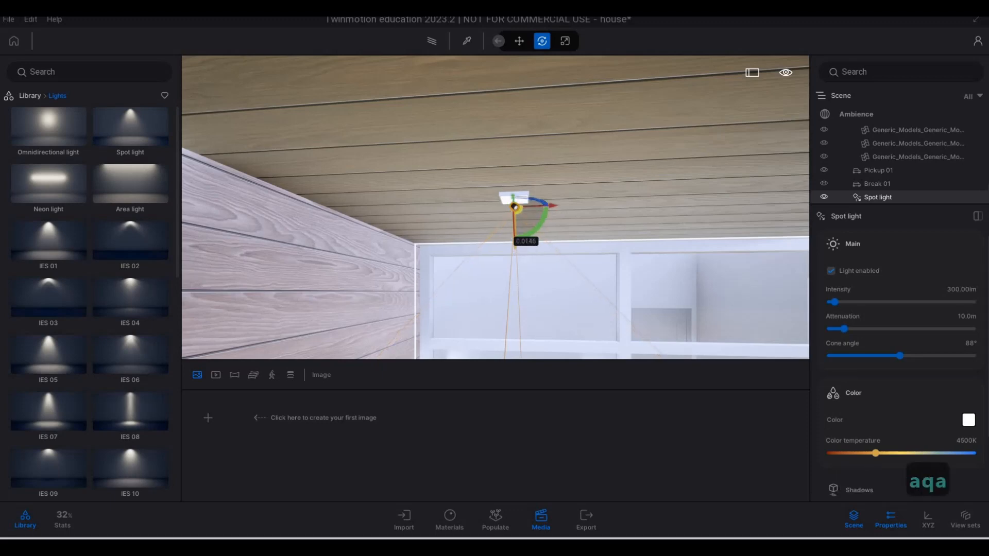
Centre the spot light sideways under the recessed fixture and lift it slightly against the fixture's face
{"action": "key", "text": "w"}
{"action": "key", "text": "d"}
{"action": "right_click_drag", "start_coordinate": [586, 221], "coordinate": [488, 220]}
{"action": "key", "text": "d"}
{"action": "key", "text": "w"}
{"action": "key", "text": "d"}
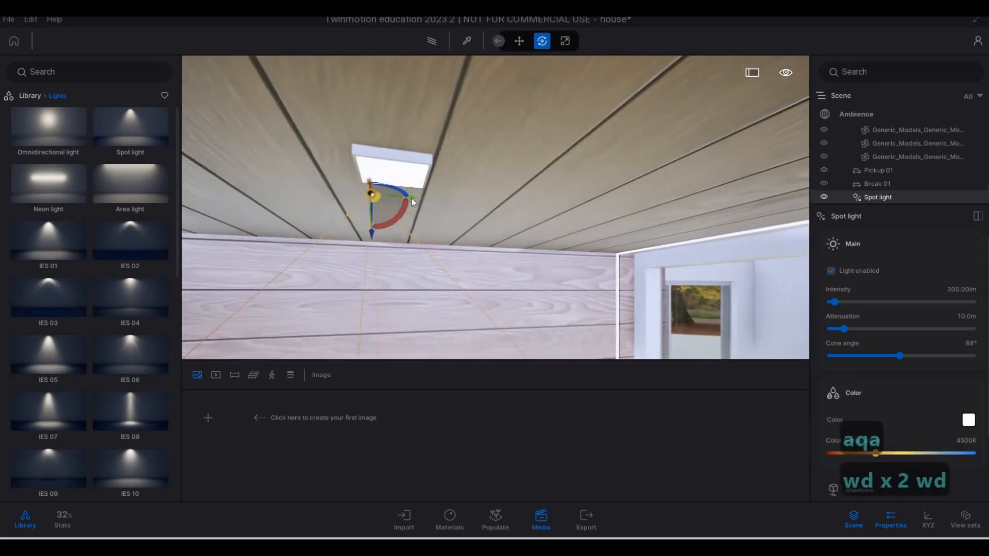
{"action": "left_click_drag", "start_coordinate": [431, 197], "coordinate": [437, 199]}
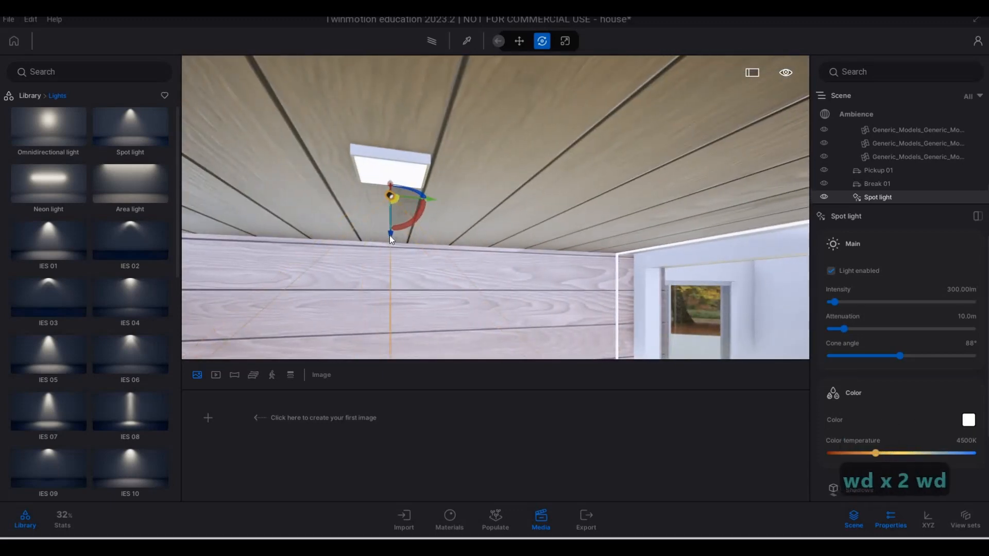
{"action": "left_click_drag", "start_coordinate": [394, 223], "coordinate": [395, 208]}
Set the spot light's intensity to 10 lm
{"action": "key", "text": "a"}
{"action": "key", "text": "s"}
{"action": "right_click_drag", "start_coordinate": [472, 224], "coordinate": [539, 247]}
{"action": "key", "text": "d"}
{"action": "key", "text": "a"}
{"action": "key", "text": "e"}
{"action": "key", "text": "s"}
{"action": "key", "text": "a"}
{"action": "key", "text": "s"}
{"action": "key", "text": "q"}
{"action": "key", "text": "s"}
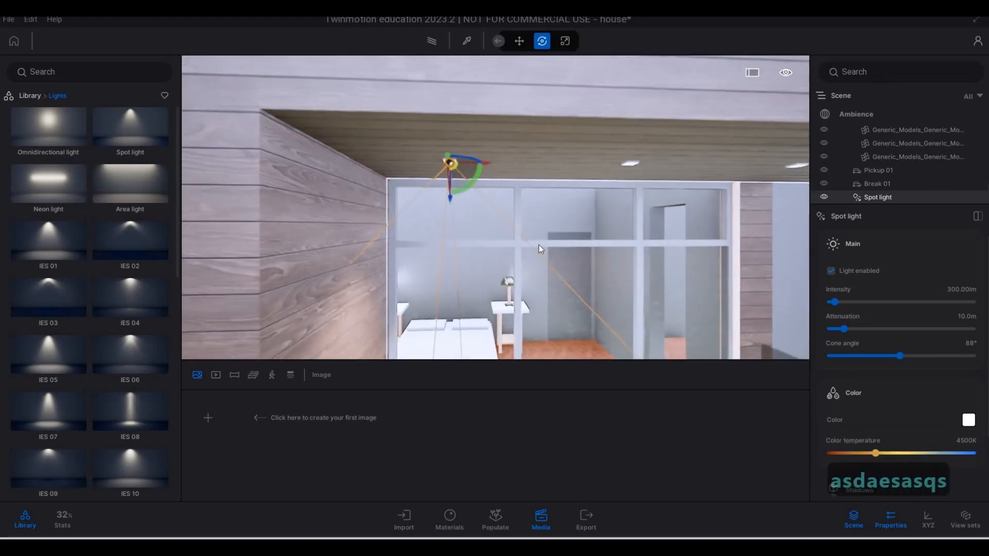
{"action": "key", "text": "e"}
{"action": "scroll", "coordinate": [892, 352], "scroll_direction": "down", "scroll_amount": 3}
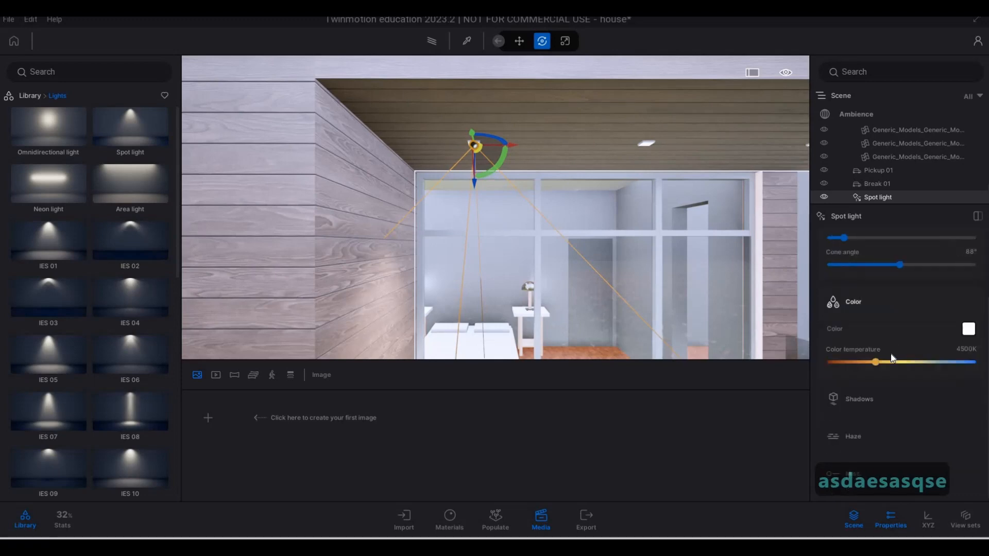
{"action": "scroll", "coordinate": [893, 355], "scroll_direction": "up", "scroll_amount": 3}
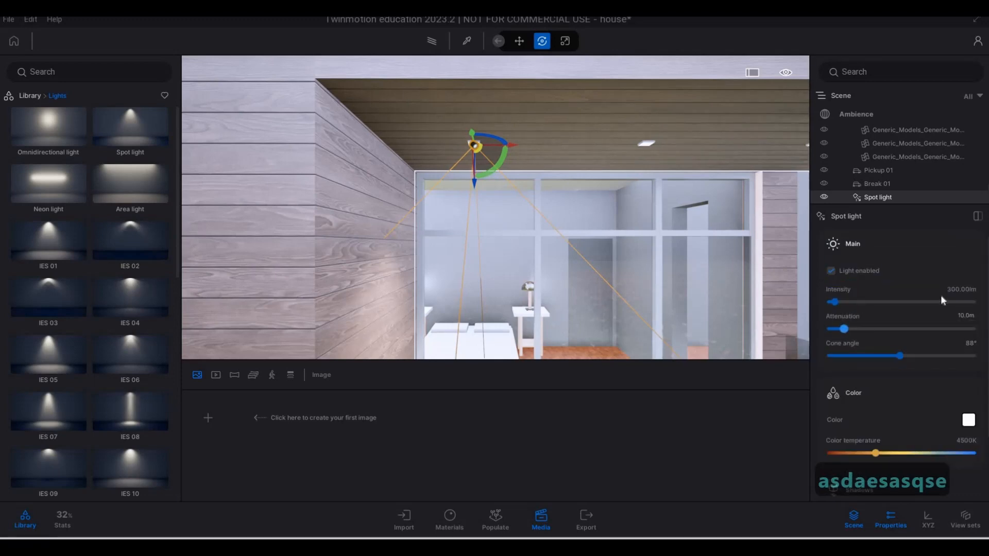
{"action": "left_click", "coordinate": [913, 287]}
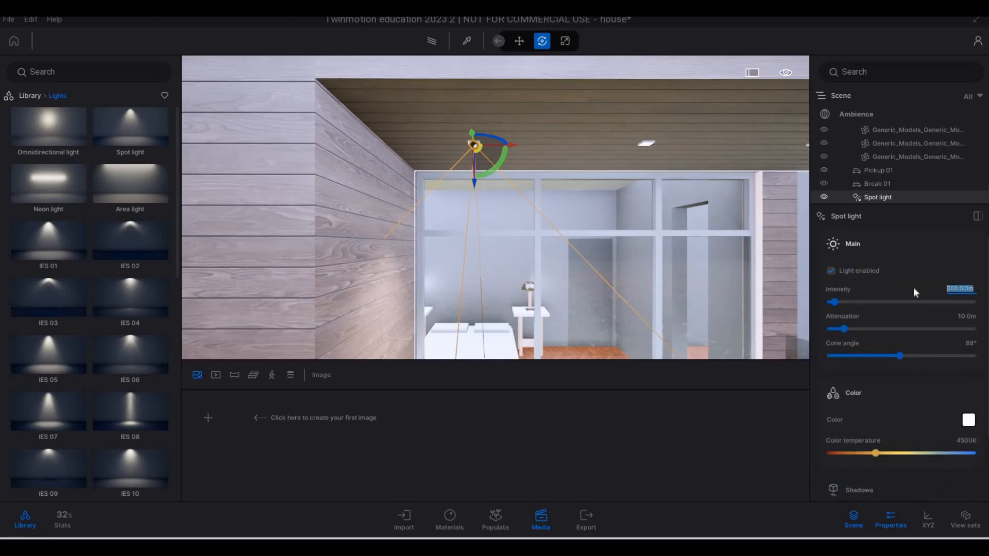
{"action": "type", "text": "10"}
{"action": "key", "text": "Return"}
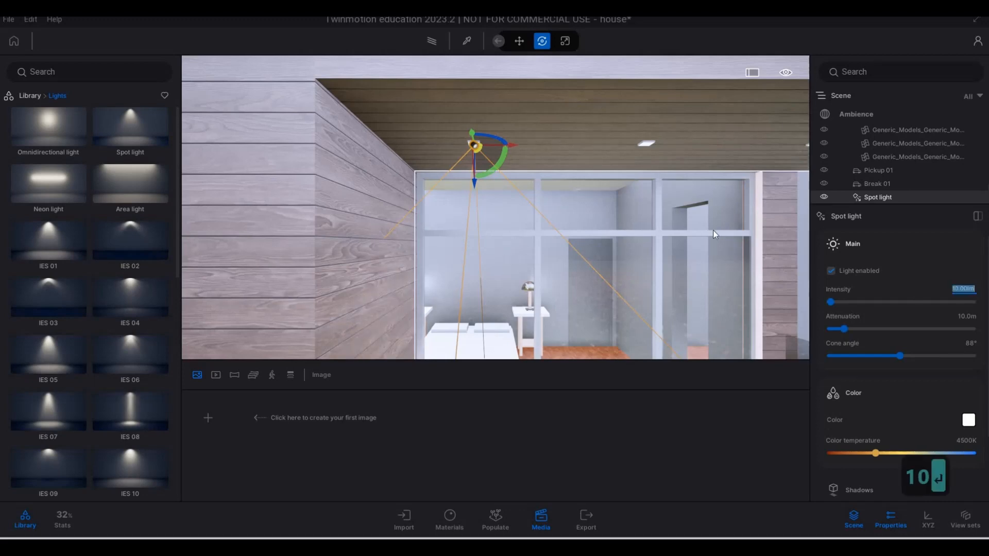
Copy the spot light along the row of recessed ceiling fixtures as 6 instances spaced 1.0 m apart
{"action": "key", "text": "a"}
{"action": "key", "text": "s"}
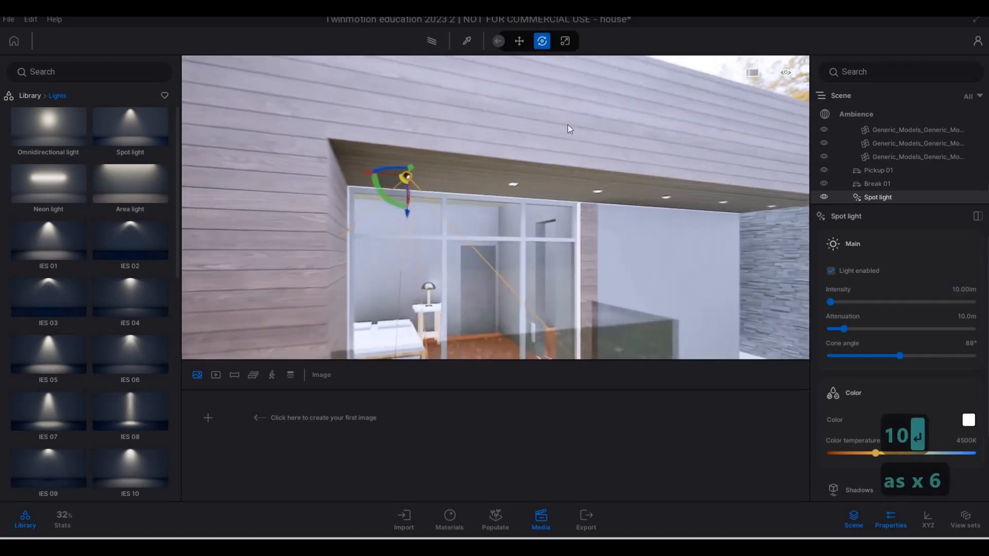
{"action": "key", "text": "e"}
{"action": "key", "text": "w"}
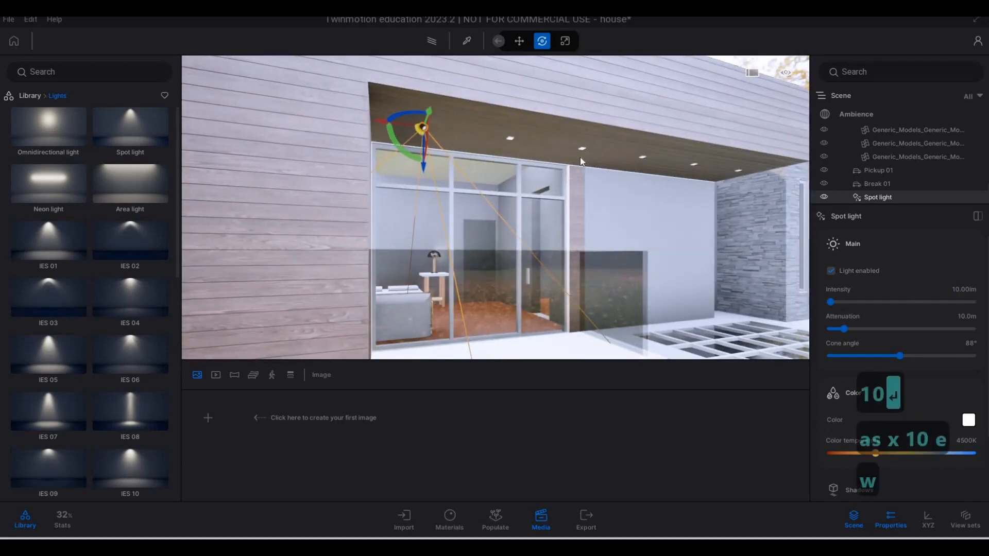
{"action": "key", "text": "d"}
{"action": "key", "text": "s"}
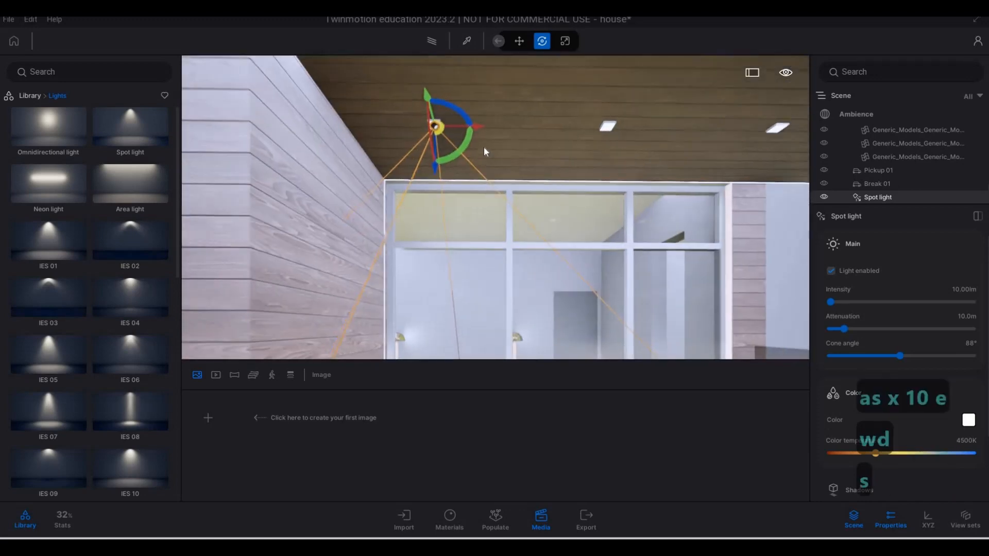
{"action": "left_click_drag", "start_coordinate": [618, 164], "coordinate": [631, 161], "text": "alt"}
{"action": "left_click_drag", "start_coordinate": [509, 293], "coordinate": [449, 289]}
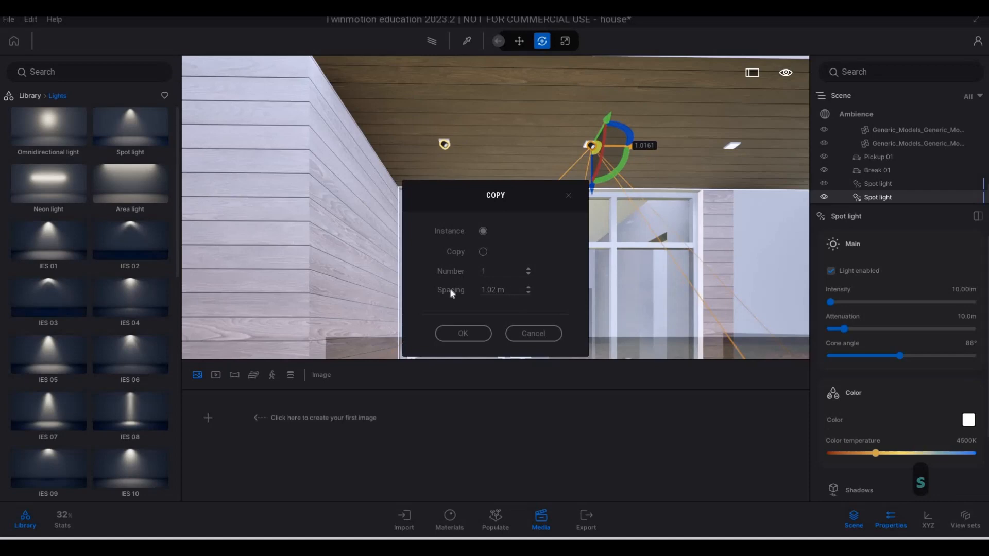
{"action": "type", "text": "1"}
{"action": "key", "text": "Return"}
{"action": "left_click", "coordinate": [462, 333]}
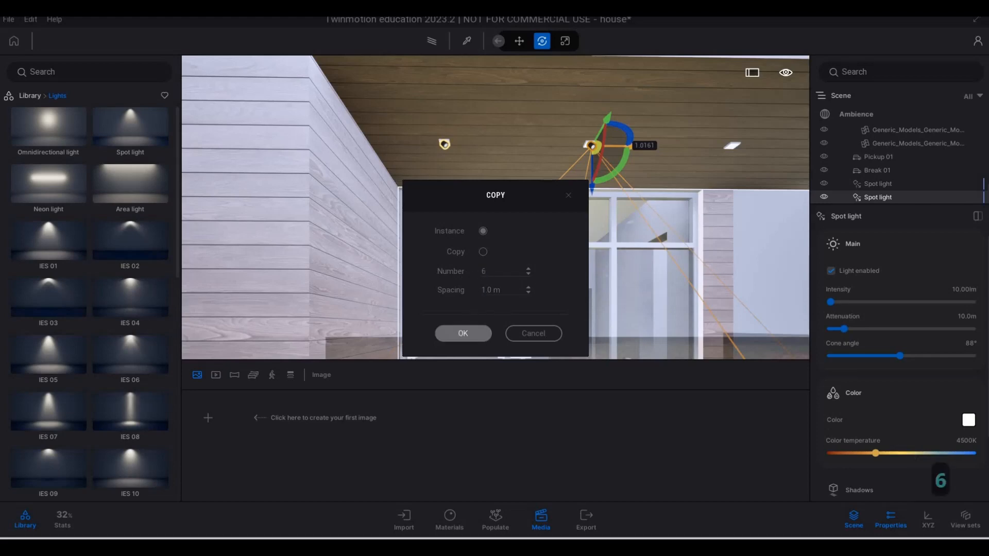
Delete the surplus spot light instance that sits past the last ceiling fixture, at the stone wall
{"action": "key", "text": "d"}
{"action": "key", "text": "w"}
{"action": "key", "text": "w"}
{"action": "key", "text": "w"}
{"action": "key", "text": "w"}
{"action": "key", "text": "w"}
{"action": "key", "text": "w"}
{"action": "key", "text": "w"}
{"action": "key", "text": "w"}
{"action": "key", "text": "w"}
{"action": "key", "text": "w"}
{"action": "key", "text": "w"}
{"action": "key", "text": "w"}
{"action": "key", "text": "w"}
{"action": "key", "text": "w"}
{"action": "key", "text": "w"}
{"action": "key", "text": "w"}
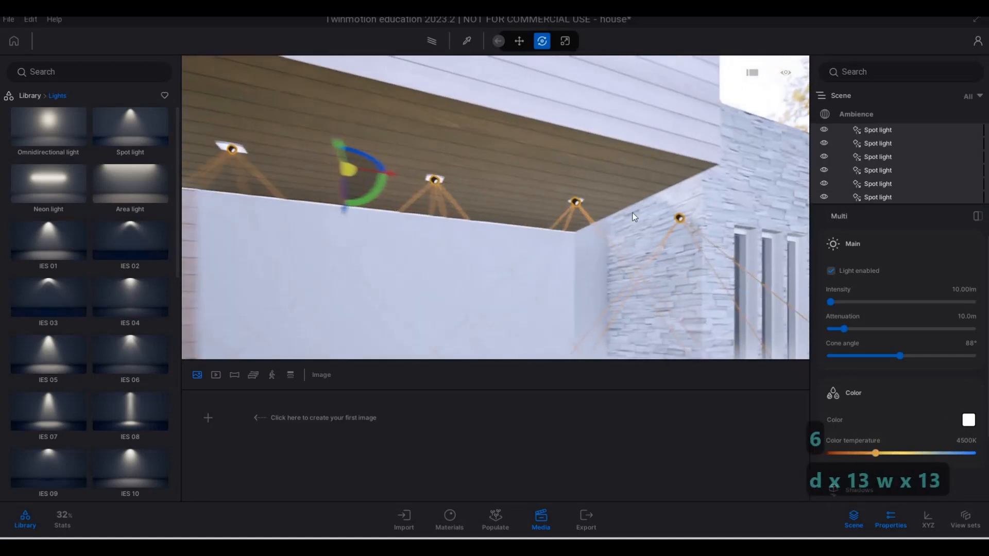
{"action": "key", "text": "Escape"}
{"action": "key", "text": "Escape"}
{"action": "left_click", "coordinate": [633, 216]}
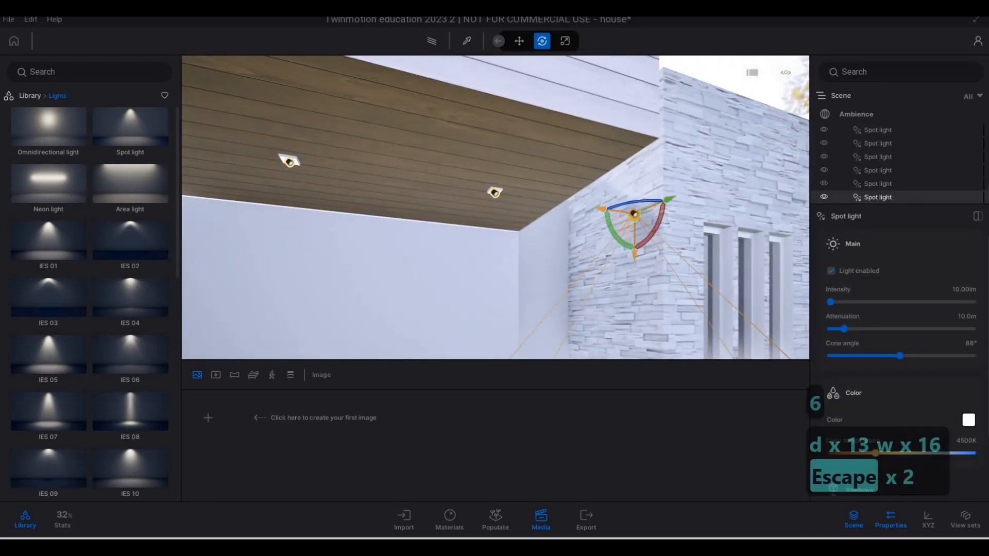
{"action": "key", "text": "Delete"}
Place a new spot light from the lights library beneath the recessed fixture nearest the wood wall in the entrance porch
{"action": "key", "text": "a"}
{"action": "key", "text": "s"}
{"action": "key", "text": "e"}
{"action": "key", "text": "a"}
{"action": "key", "text": "a"}
{"action": "key", "text": "a"}
{"action": "key", "text": "a"}
{"action": "key", "text": "a"}
{"action": "key", "text": "a"}
{"action": "key", "text": "a"}
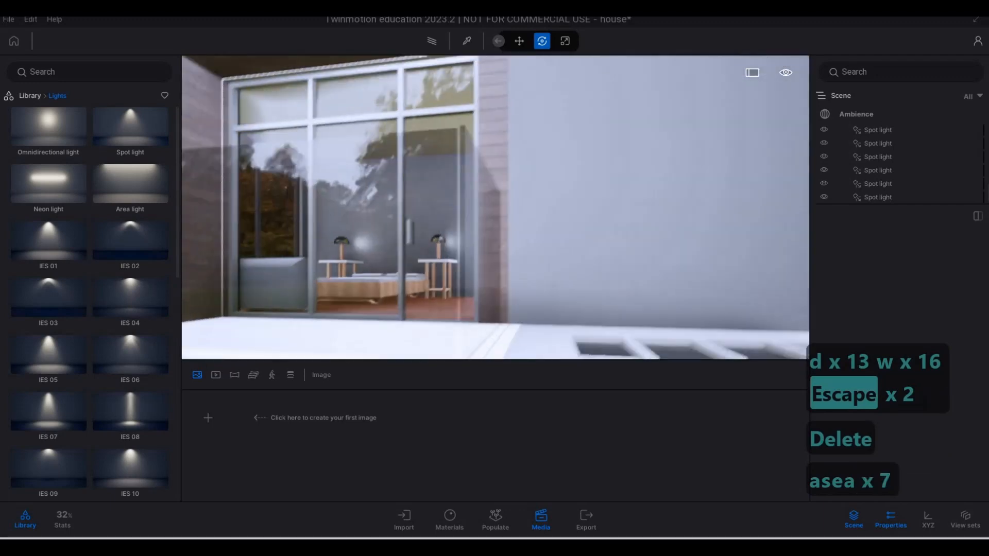
{"action": "key", "text": "a"}
{"action": "key", "text": "s"}
{"action": "key", "text": "s"}
{"action": "key", "text": "s"}
{"action": "key", "text": "s"}
{"action": "key", "text": "s"}
{"action": "key", "text": "s"}
{"action": "key", "text": "s"}
{"action": "key", "text": "s"}
{"action": "key", "text": "s"}
{"action": "key", "text": "s"}
{"action": "key", "text": "s"}
{"action": "key", "text": "w"}
{"action": "key", "text": "a"}
{"action": "key", "text": "w"}
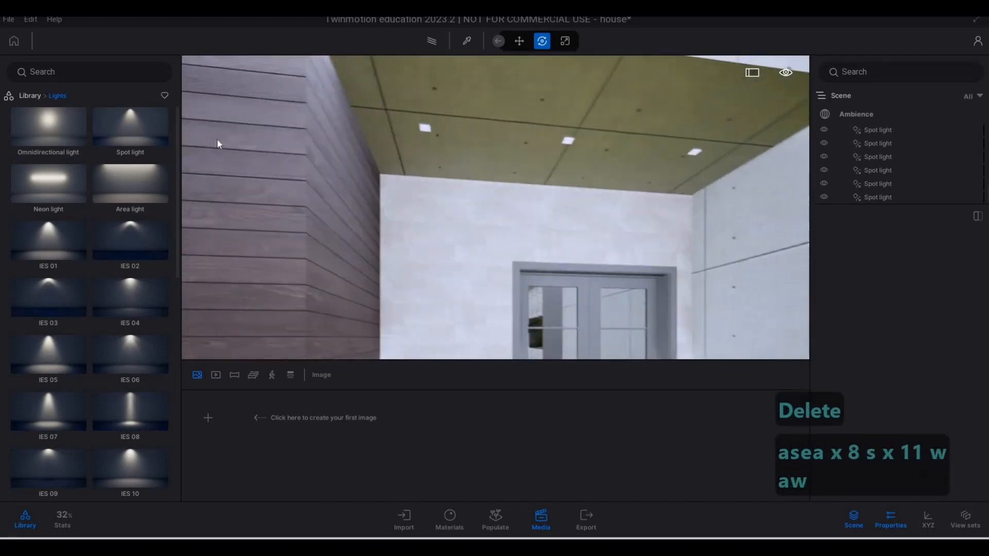
{"action": "left_click_drag", "start_coordinate": [130, 129], "coordinate": [431, 120]}
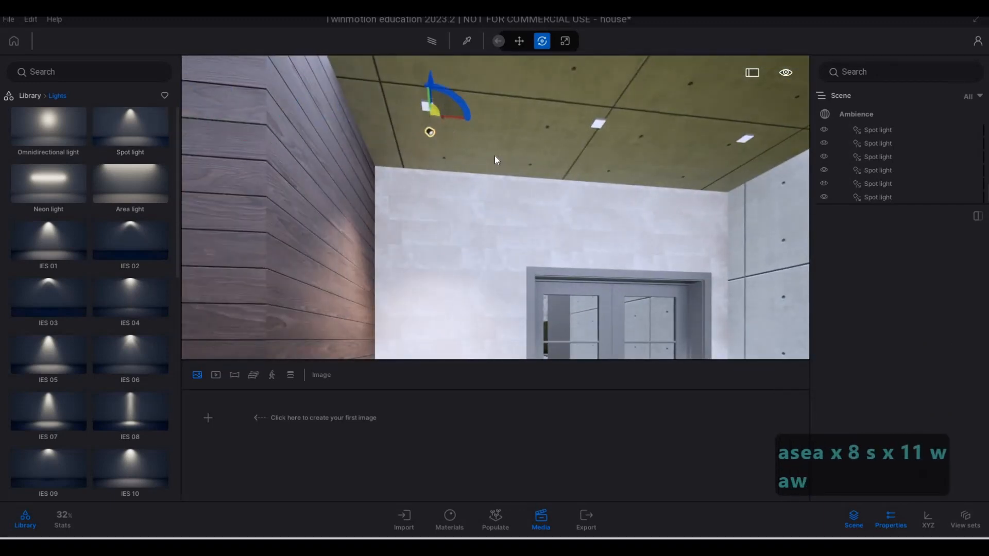
Raise the porch spot light close to the face of its recessed fixture
{"action": "key", "text": "w"}
{"action": "key", "text": "d"}
{"action": "key", "text": "q"}
{"action": "key", "text": "w"}
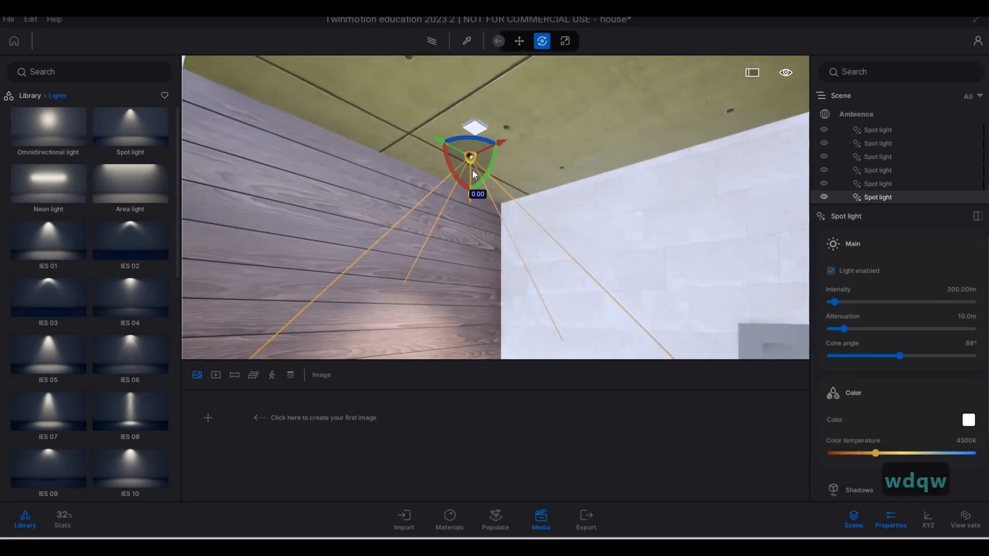
{"action": "left_click_drag", "start_coordinate": [471, 171], "coordinate": [475, 147]}
{"action": "key", "text": "w"}
{"action": "key", "text": "d"}
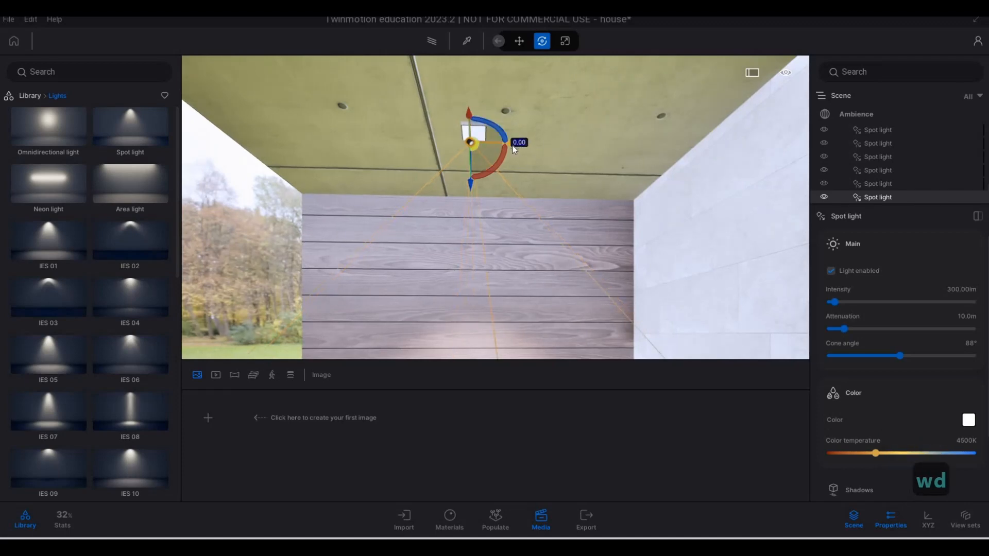
Align the porch spot light horizontally so it sits centred under its recessed fixture
{"action": "key", "text": "a"}
{"action": "key", "text": "a"}
{"action": "key", "text": "a"}
{"action": "key", "text": "a"}
{"action": "key", "text": "a"}
{"action": "key", "text": "a"}
{"action": "key", "text": "a"}
{"action": "key", "text": "a"}
{"action": "key", "text": "a"}
{"action": "key", "text": "a"}
{"action": "key", "text": "a"}
{"action": "key", "text": "a"}
{"action": "key", "text": "a"}
{"action": "key", "text": "s"}
{"action": "key", "text": "q"}
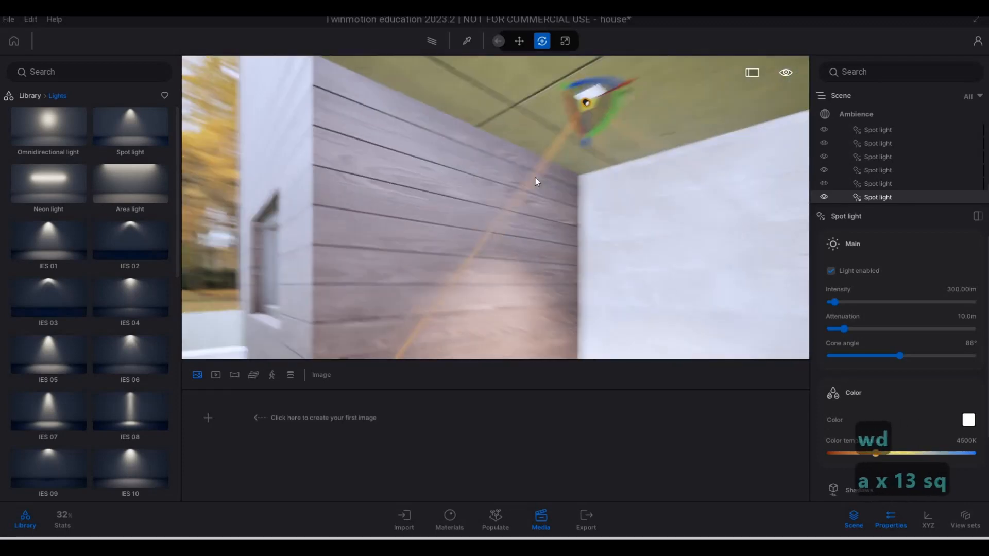
{"action": "key", "text": "a"}
{"action": "key", "text": "w"}
{"action": "key", "text": "d"}
{"action": "key", "text": "s"}
{"action": "key", "text": "e"}
{"action": "key", "text": "a"}
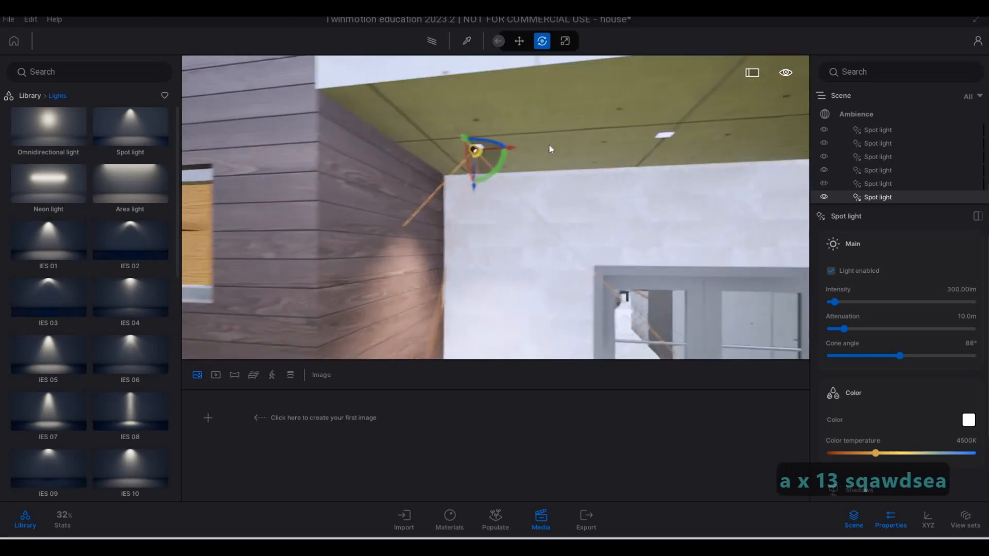
{"action": "left_click_drag", "start_coordinate": [551, 147], "coordinate": [560, 146]}
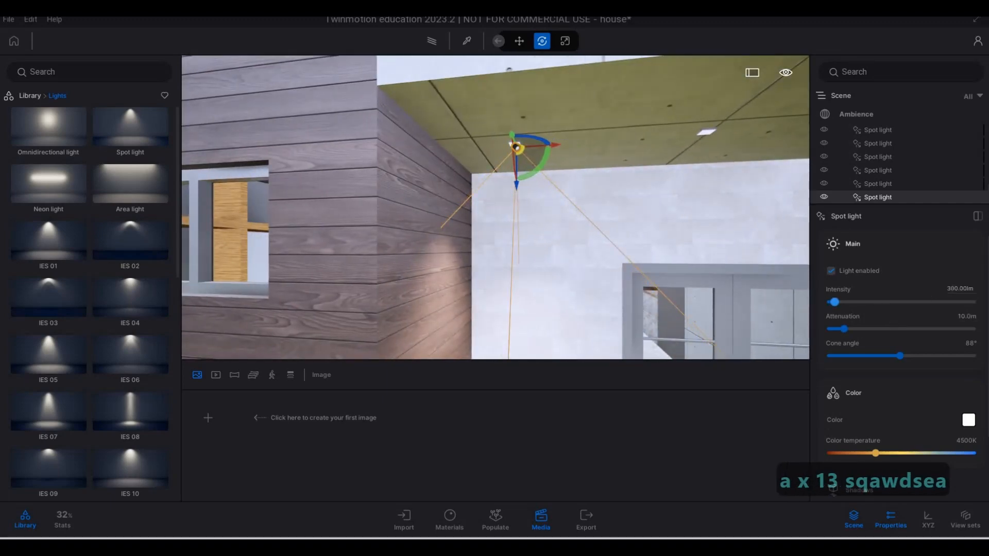
Set the porch spot light's intensity to 10 lm
{"action": "left_click_drag", "start_coordinate": [951, 289], "coordinate": [979, 290]}
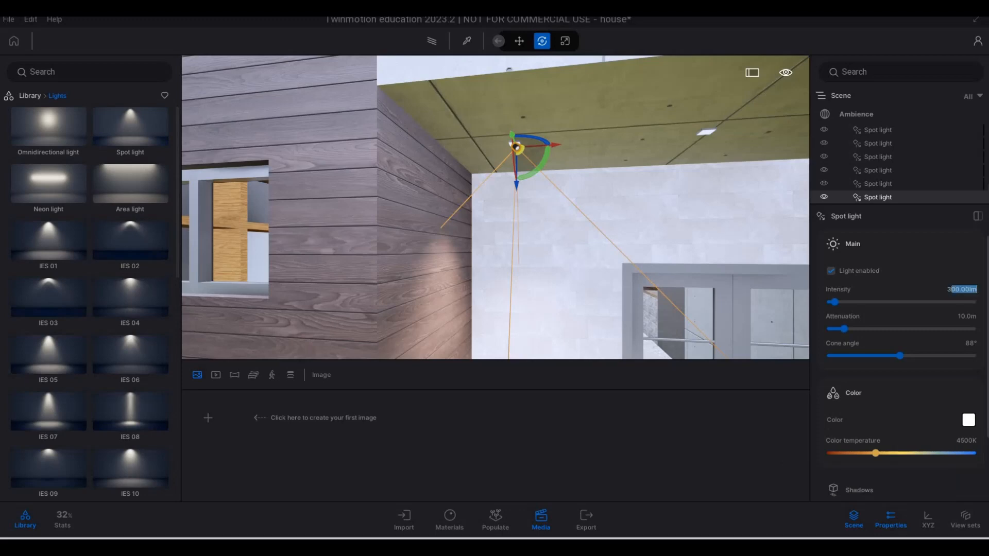
{"action": "key", "text": "BackSpace"}
{"action": "key", "text": "BackSpace"}
{"action": "type", "text": "10"}
{"action": "key", "text": "Return"}
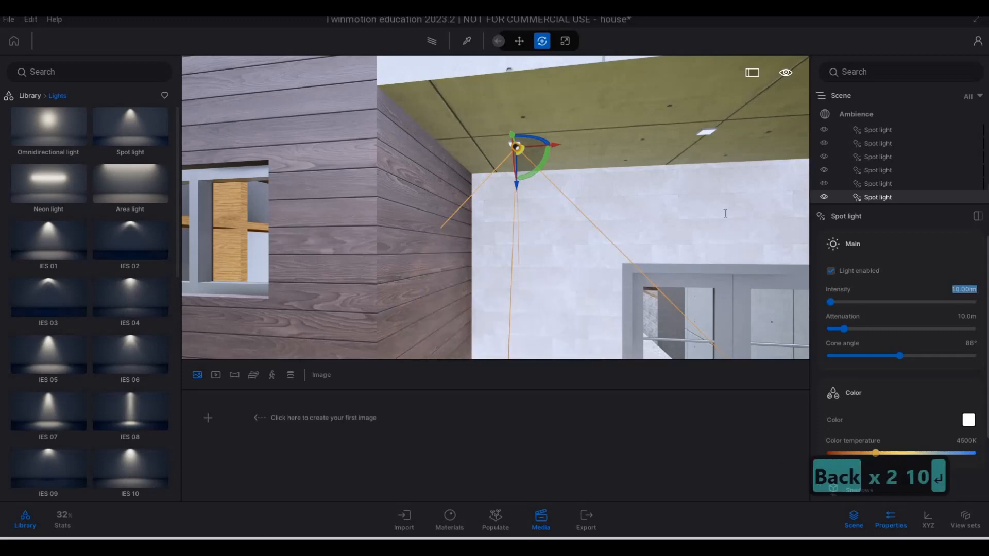
Copy the porch spot light along the fixture row as 2 instances spaced about 1.01 m apart
{"action": "key", "text": "s"}
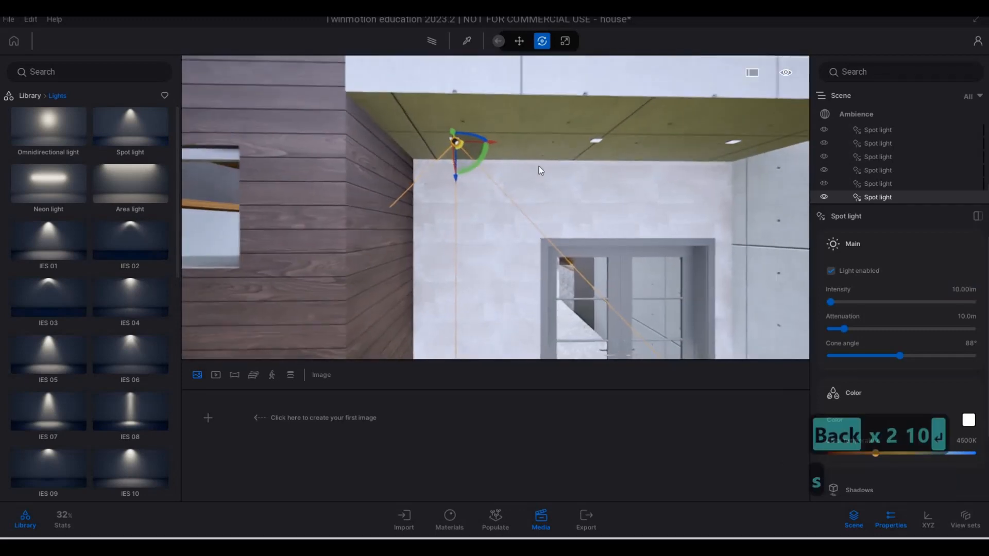
{"action": "left_click_drag", "start_coordinate": [496, 146], "coordinate": [632, 149]}
{"action": "left_click_drag", "start_coordinate": [586, 242], "coordinate": [590, 240], "text": "shift"}
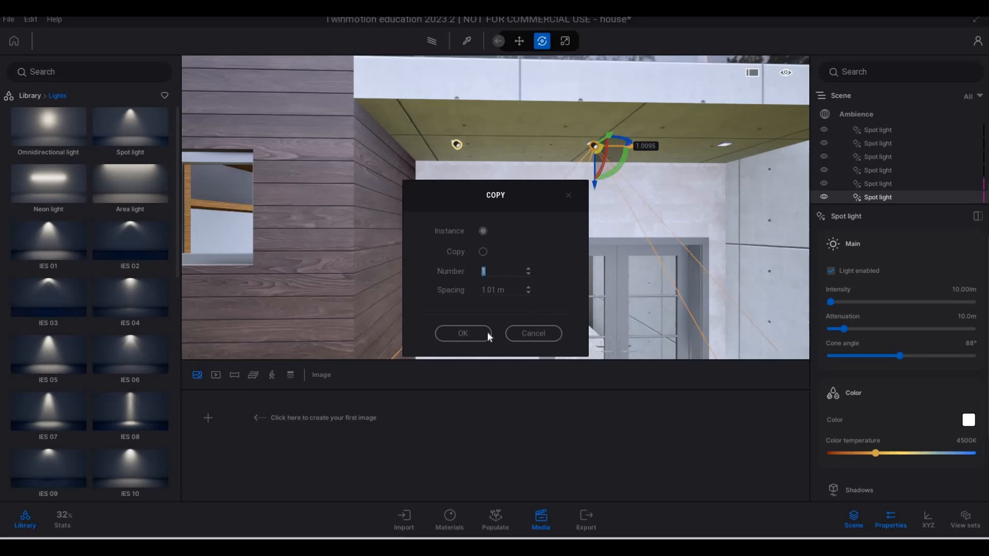
{"action": "type", "text": "2"}
{"action": "left_click", "coordinate": [463, 334]}
Examine the carport ceiling to find its recessed light fixtures and how they are laid out
{"action": "key", "text": "s"}
{"action": "key", "text": "d"}
{"action": "key", "text": "d"}
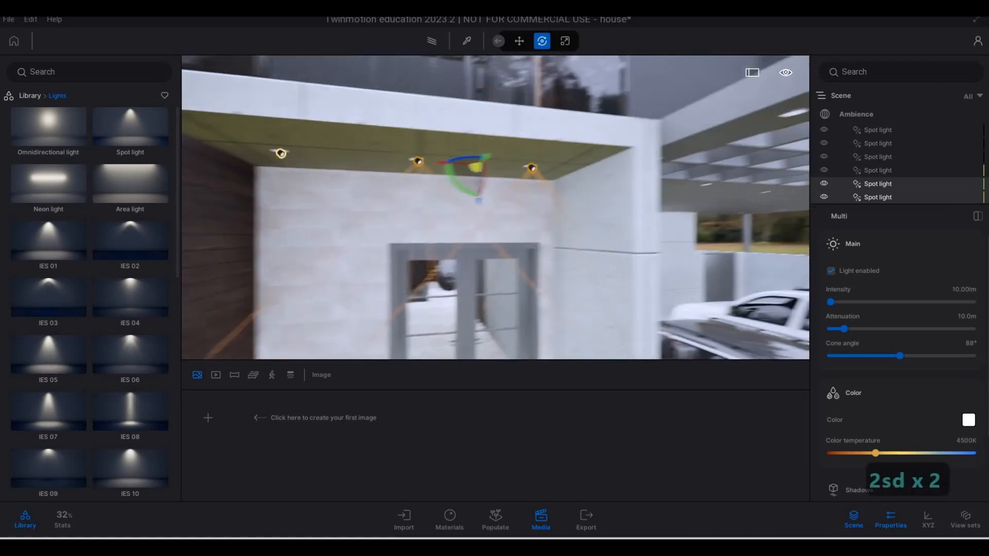
{"action": "key", "text": "d"}
{"action": "key", "text": "d"}
{"action": "key", "text": "d"}
{"action": "key", "text": "d"}
{"action": "key", "text": "d"}
{"action": "key", "text": "d"}
{"action": "key", "text": "d"}
{"action": "key", "text": "w"}
{"action": "key", "text": "w"}
{"action": "key", "text": "w"}
{"action": "key", "text": "w"}
{"action": "key", "text": "w"}
{"action": "key", "text": "w"}
{"action": "key", "text": "w"}
{"action": "key", "text": "w"}
{"action": "key", "text": "w"}
{"action": "key", "text": "d"}
{"action": "key", "text": "w"}
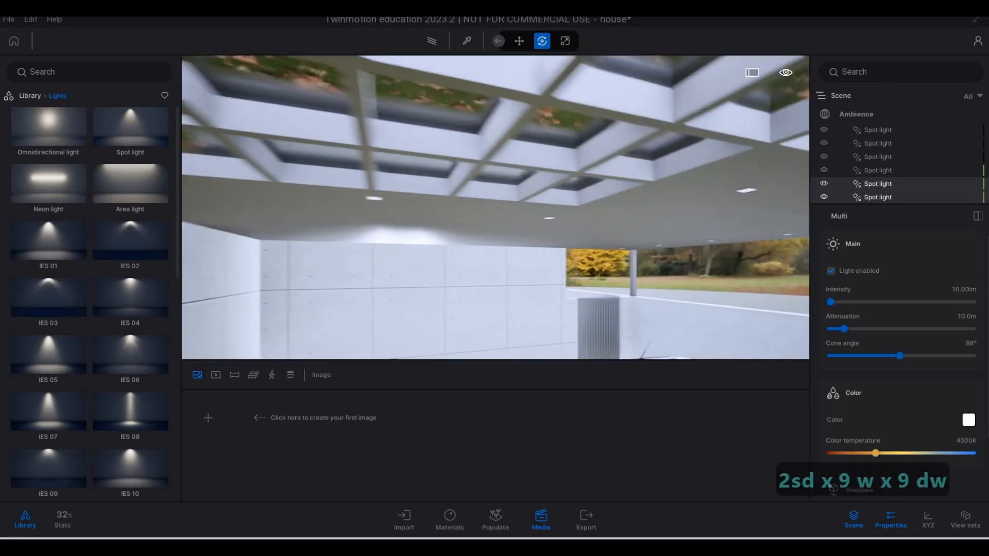
{"action": "key", "text": "w"}
{"action": "key", "text": "w"}
{"action": "key", "text": "w"}
{"action": "key", "text": "w"}
{"action": "key", "text": "w"}
{"action": "key", "text": "s"}
{"action": "key", "text": "w"}
{"action": "key", "text": "e"}
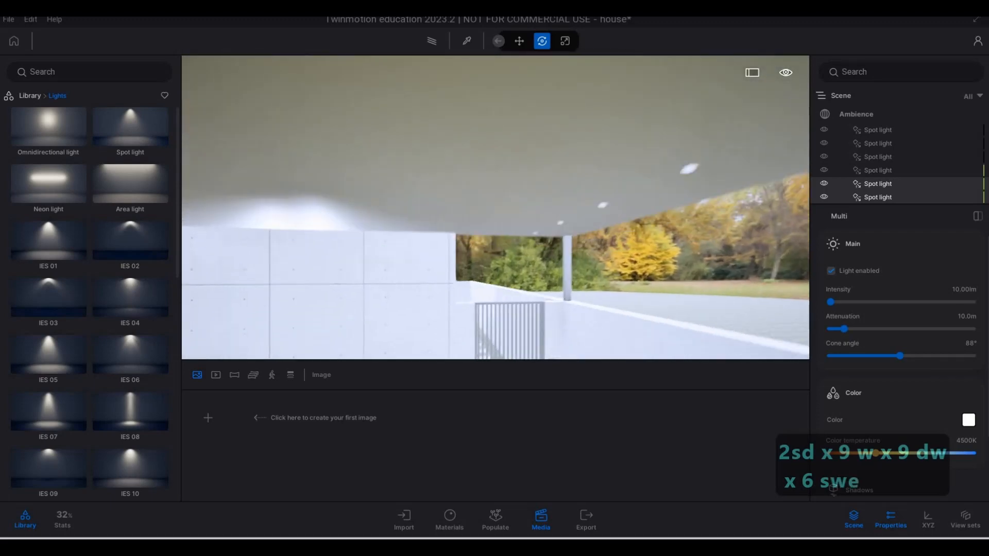
{"action": "key", "text": "d"}
{"action": "key", "text": "a"}
{"action": "key", "text": "a"}
{"action": "key", "text": "a"}
{"action": "key", "text": "a"}
{"action": "key", "text": "a"}
{"action": "key", "text": "a"}
{"action": "key", "text": "a"}
{"action": "key", "text": "a"}
{"action": "key", "text": "a"}
{"action": "key", "text": "a"}
{"action": "key", "text": "a"}
{"action": "key", "text": "a"}
{"action": "key", "text": "a"}
{"action": "key", "text": "a"}
{"action": "key", "text": "a"}
{"action": "key", "text": "e"}
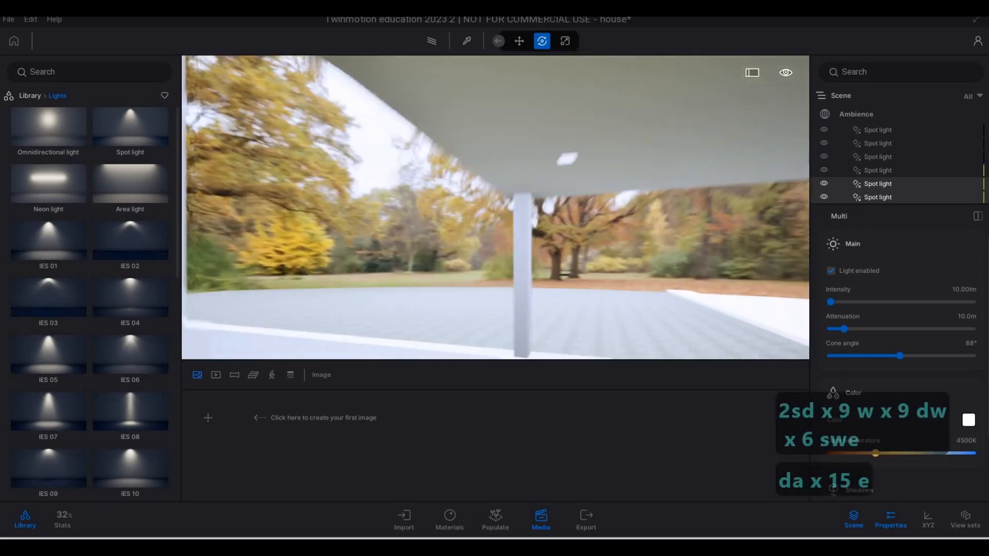
{"action": "key", "text": "s"}
{"action": "key", "text": "d"}
{"action": "key", "text": "d"}
{"action": "key", "text": "d"}
{"action": "key", "text": "d"}
{"action": "key", "text": "d"}
{"action": "key", "text": "d"}
{"action": "key", "text": "d"}
{"action": "key", "text": "d"}
{"action": "key", "text": "d"}
{"action": "key", "text": "d"}
{"action": "key", "text": "d"}
{"action": "key", "text": "d"}
{"action": "key", "text": "d"}
{"action": "key", "text": "d"}
{"action": "key", "text": "d"}
{"action": "key", "text": "d"}
{"action": "key", "text": "d"}
{"action": "key", "text": "d"}
{"action": "key", "text": "d"}
{"action": "key", "text": "d"}
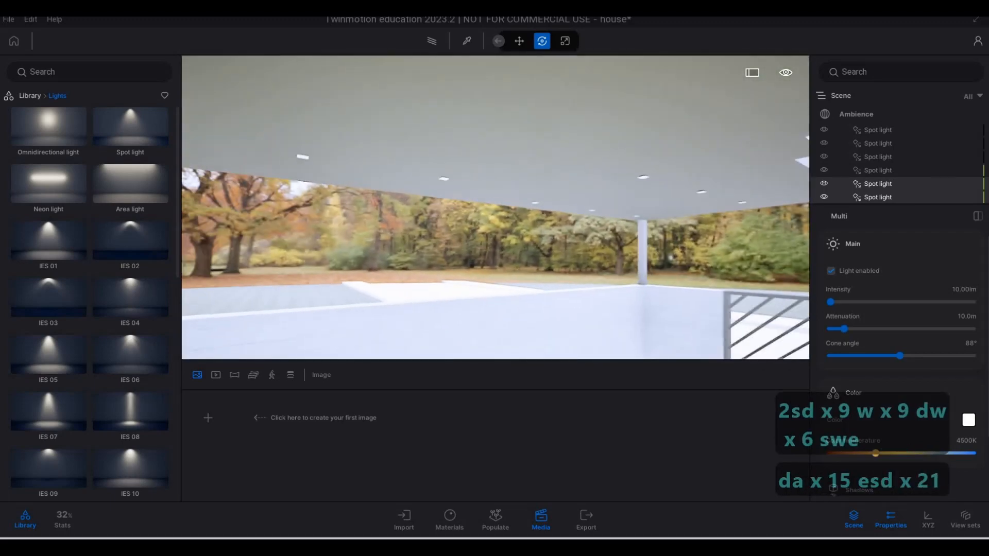
{"action": "key", "text": "d"}
{"action": "key", "text": "d"}
{"action": "key", "text": "d"}
{"action": "key", "text": "d"}
{"action": "key", "text": "d"}
{"action": "key", "text": "d"}
{"action": "key", "text": "d"}
{"action": "key", "text": "d"}
{"action": "key", "text": "a"}
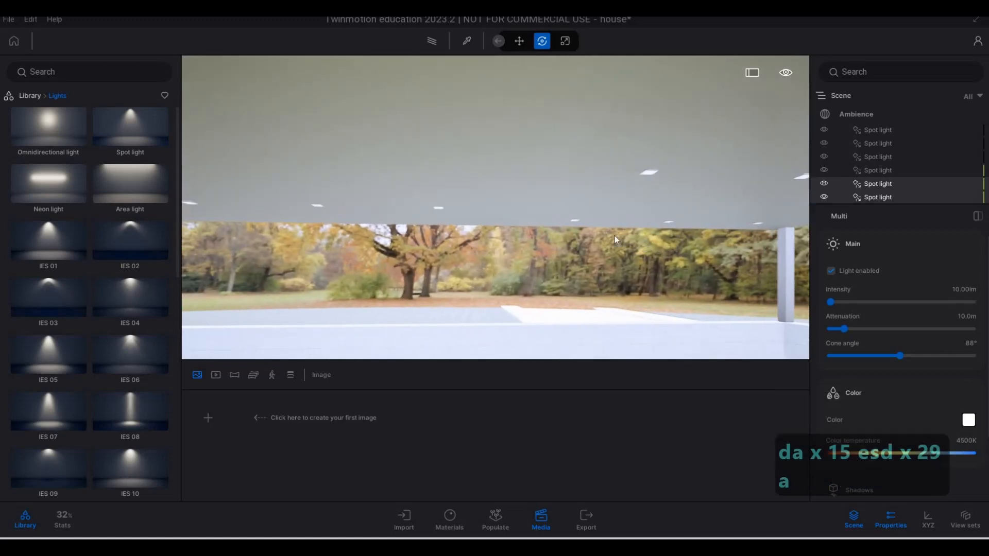
{"action": "key", "text": "a"}
{"action": "key", "text": "a"}
{"action": "key", "text": "a"}
{"action": "key", "text": "d"}
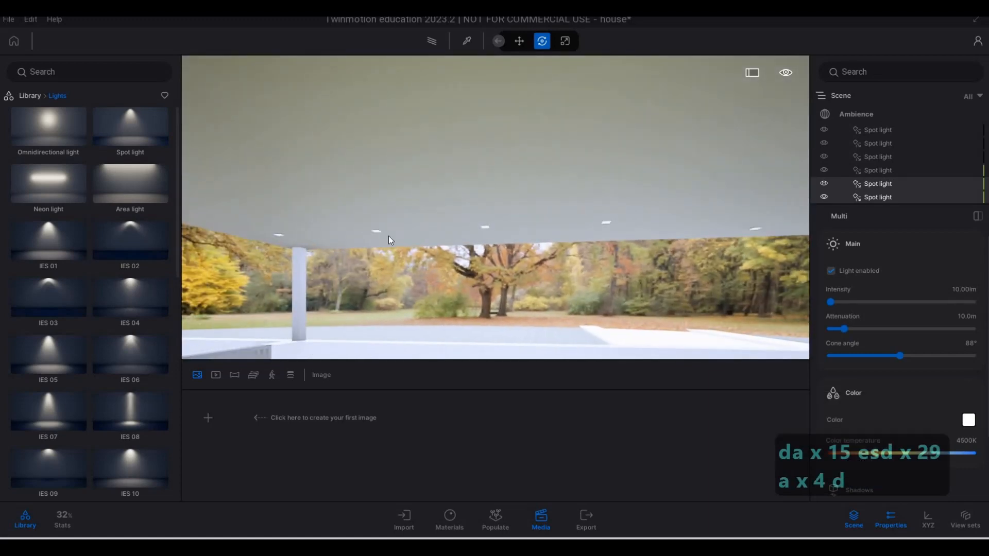
Place a new spot light under the carport fixture nearest the corner column and raise it to the fixture's face
{"action": "key", "text": "a"}
{"action": "key", "text": "w"}
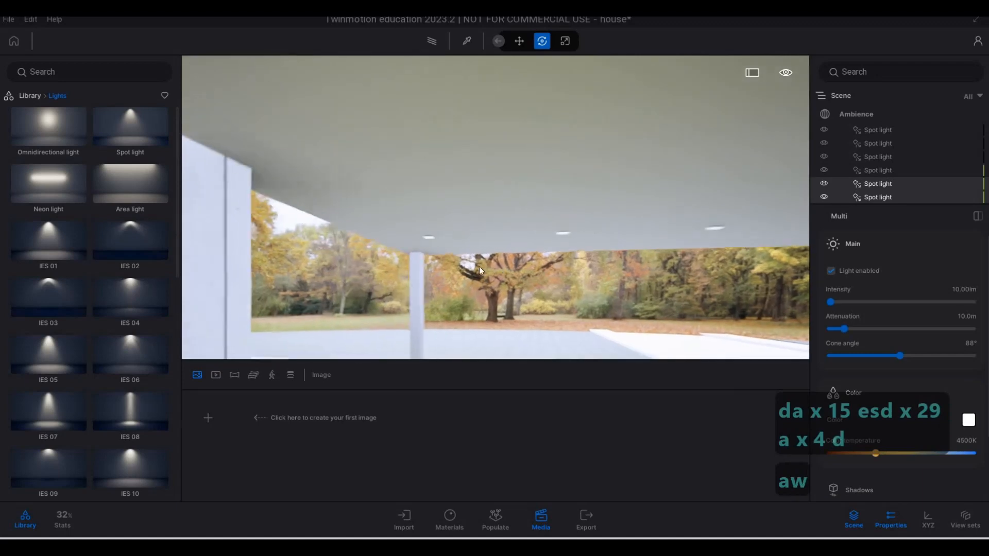
{"action": "key", "text": "w"}
{"action": "key", "text": "e"}
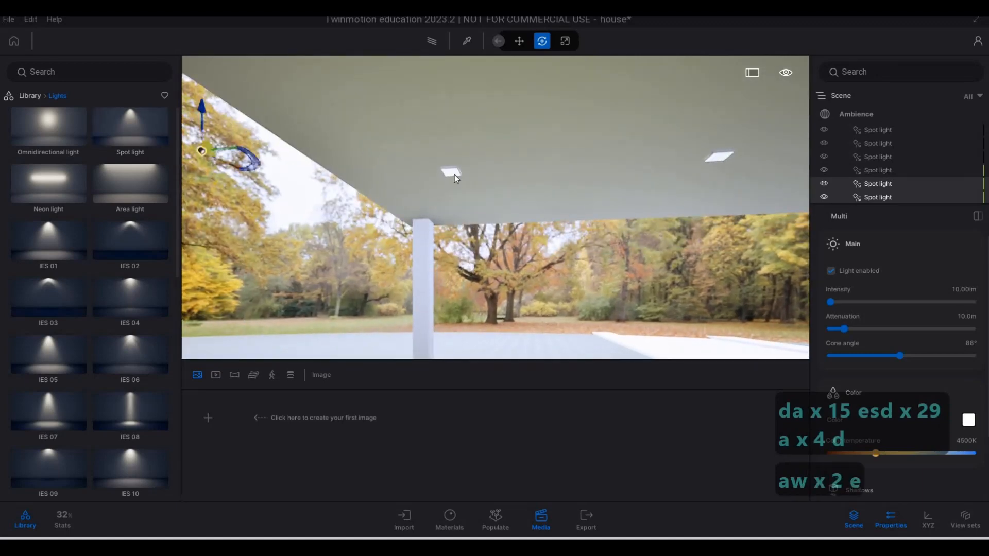
{"action": "left_click", "coordinate": [453, 174]}
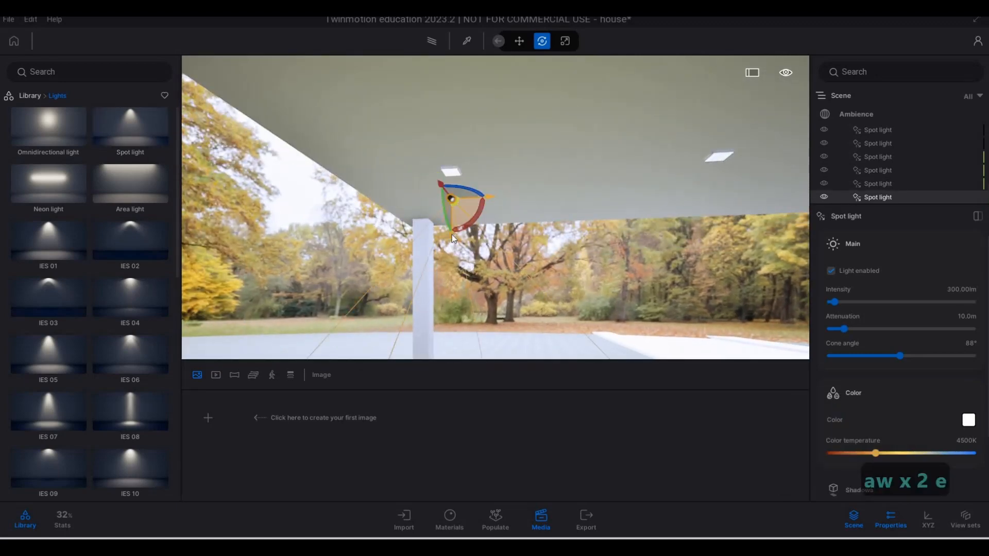
{"action": "left_click_drag", "start_coordinate": [453, 218], "coordinate": [457, 192]}
Align the carport spot light horizontally with the recessed fixture near the column
{"action": "key", "text": "w"}
{"action": "key", "text": "w"}
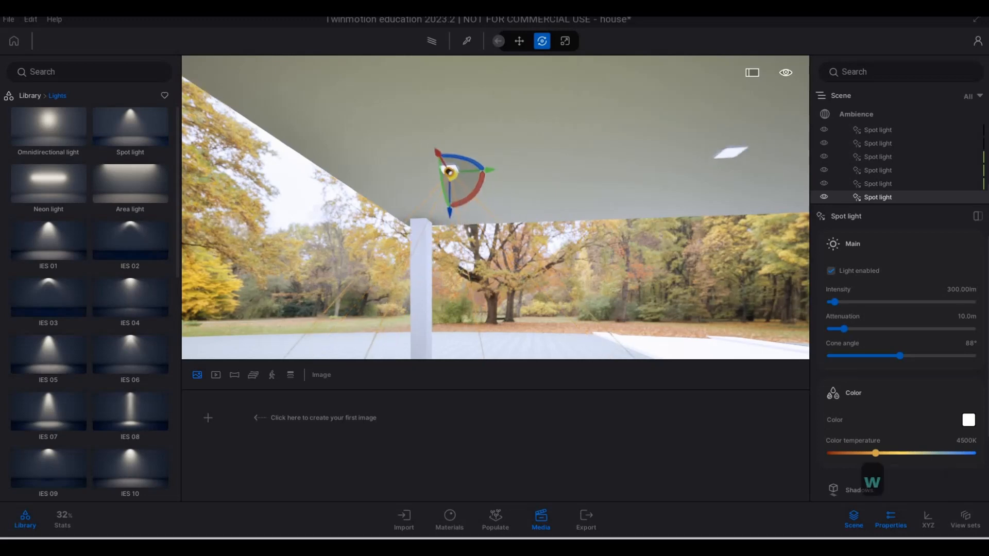
{"action": "right_click_drag", "start_coordinate": [456, 192], "coordinate": [499, 205]}
{"action": "key", "text": "d"}
{"action": "key", "text": "d"}
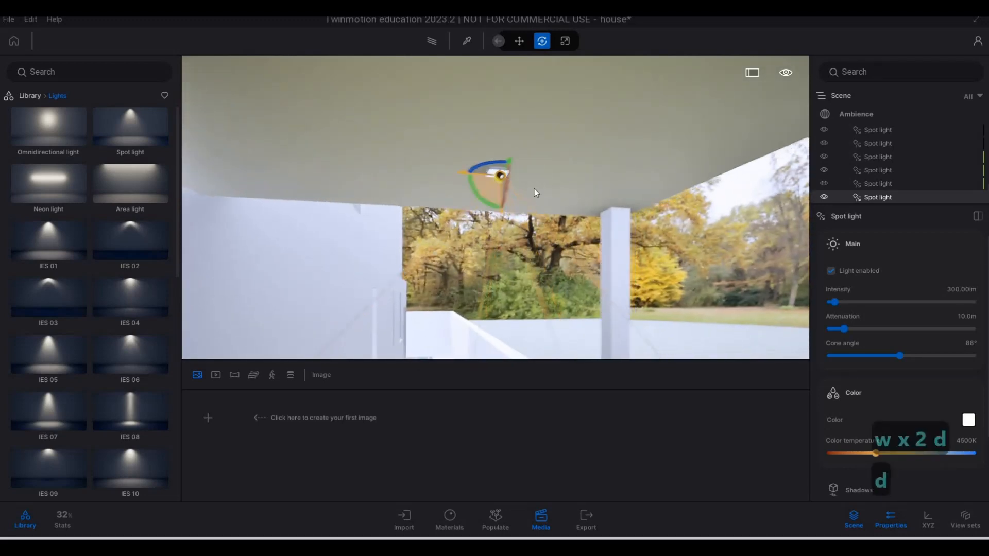
{"action": "left_click_drag", "start_coordinate": [527, 177], "coordinate": [525, 176]}
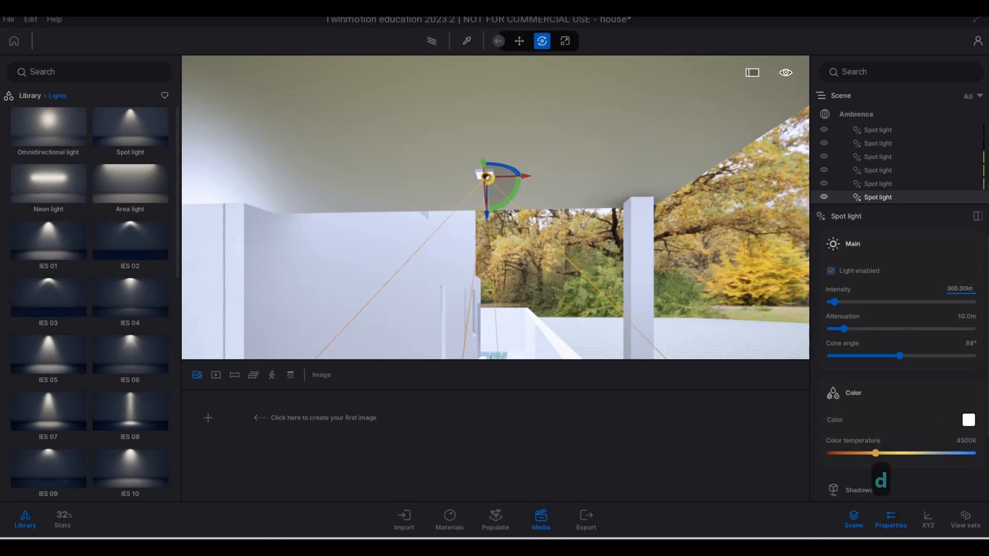
Set the carport spot light's intensity to 10 lm and switch the light off
{"action": "left_click", "coordinate": [960, 288]}
{"action": "type", "text": "10"}
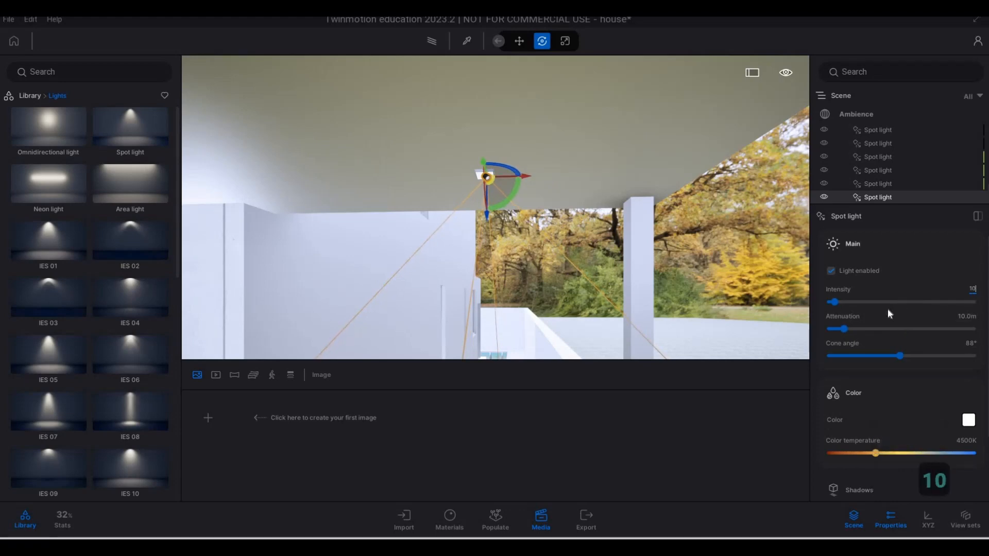
{"action": "key", "text": "Return"}
{"action": "type", "text": "aaaaaaa"}
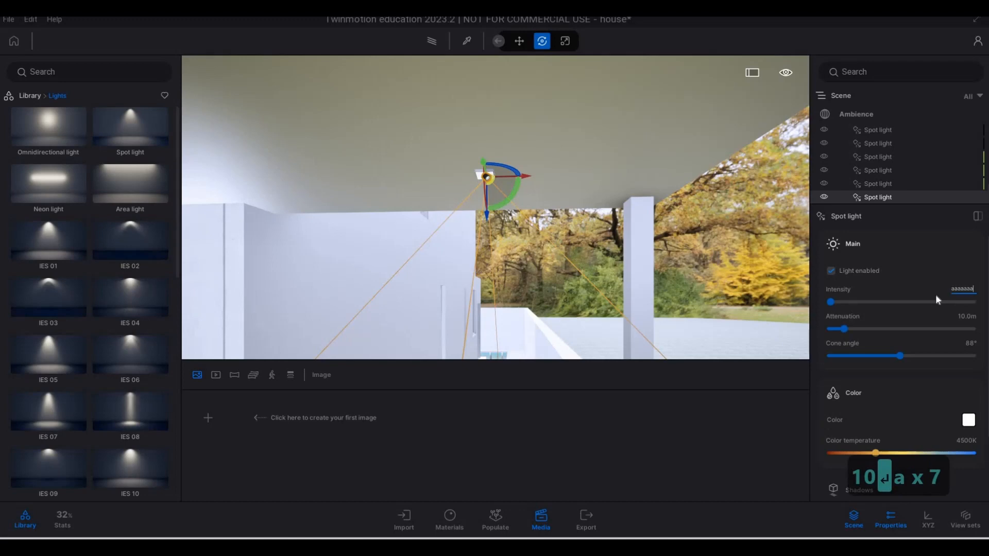
{"action": "key", "text": "ctrl+a"}
{"action": "type", "text": "10"}
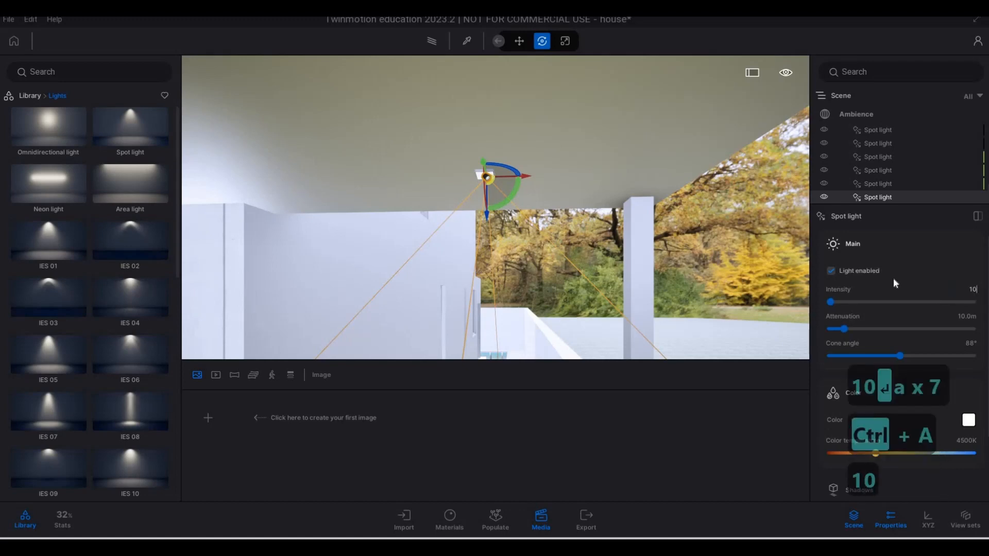
{"action": "left_click", "coordinate": [860, 271]}
Copy the carport spot light along the fixture row as 4 instances spaced 1 m apart
{"action": "key", "text": "a"}
{"action": "key", "text": "a"}
{"action": "key", "text": "a"}
{"action": "key", "text": "a"}
{"action": "key", "text": "a"}
{"action": "key", "text": "a"}
{"action": "key", "text": "a"}
{"action": "key", "text": "a"}
{"action": "key", "text": "a"}
{"action": "key", "text": "a"}
{"action": "key", "text": "a"}
{"action": "key", "text": "a"}
{"action": "key", "text": "a"}
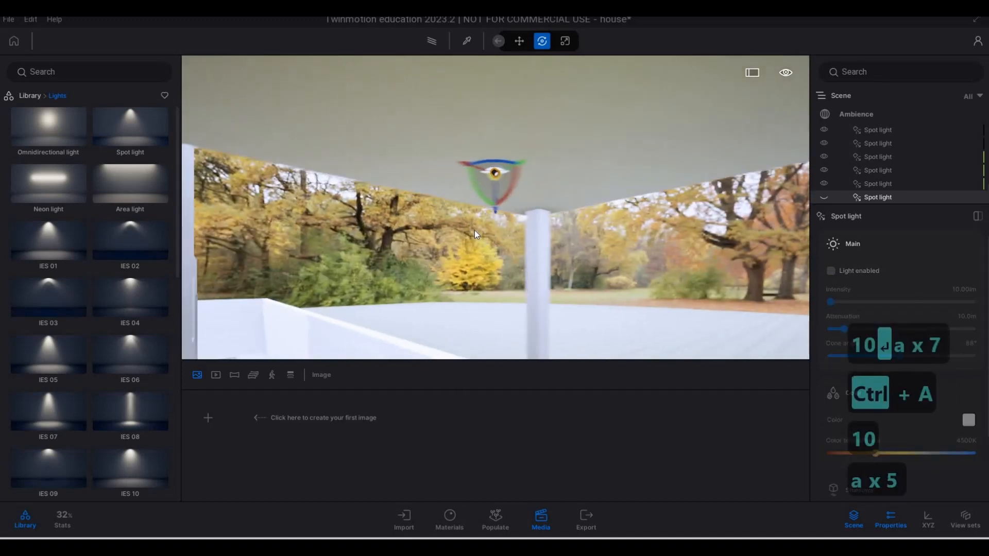
{"action": "key", "text": "d"}
{"action": "key", "text": "s"}
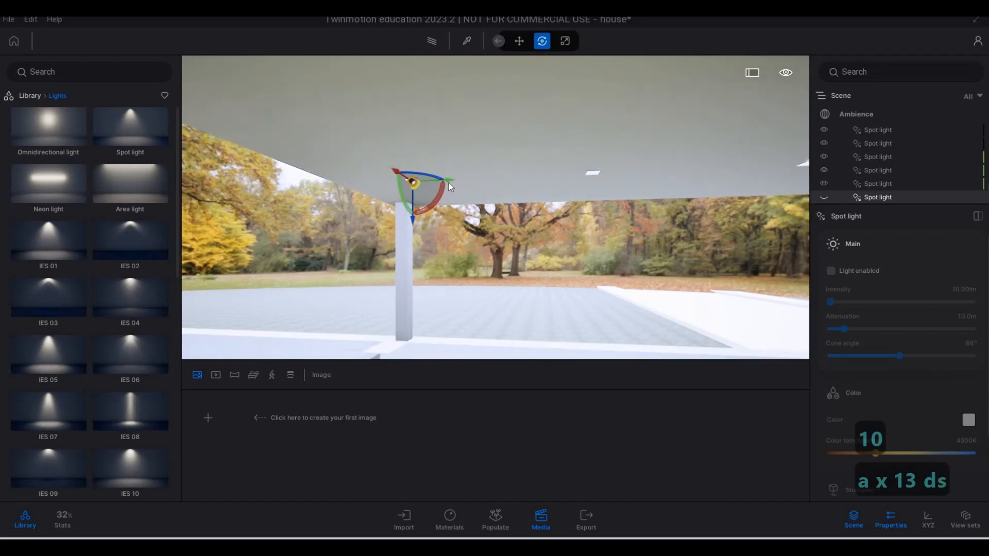
{"action": "left_click_drag", "start_coordinate": [563, 190], "coordinate": [635, 196], "text": "shift"}
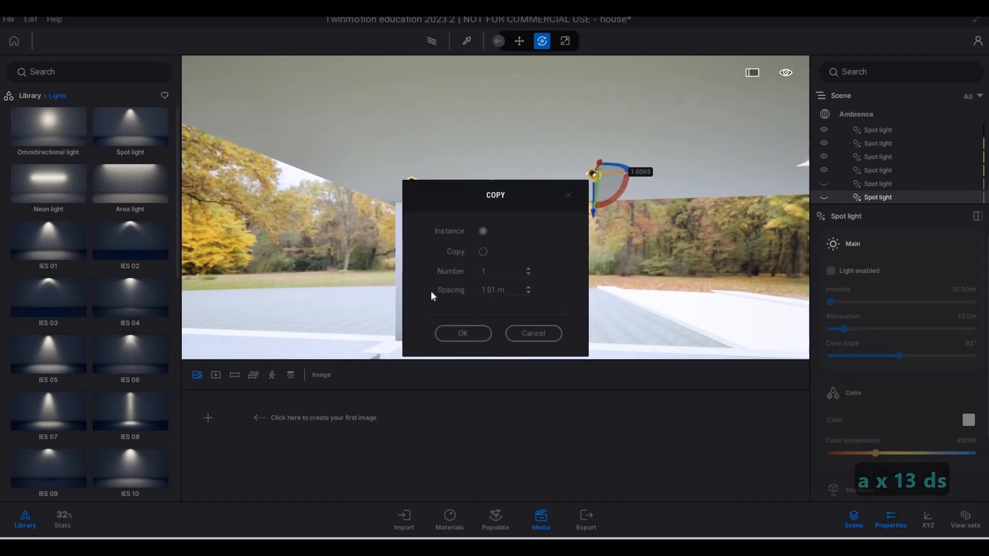
{"action": "key", "text": "Tab"}
{"action": "type", "text": "1"}
{"action": "key", "text": "Return"}
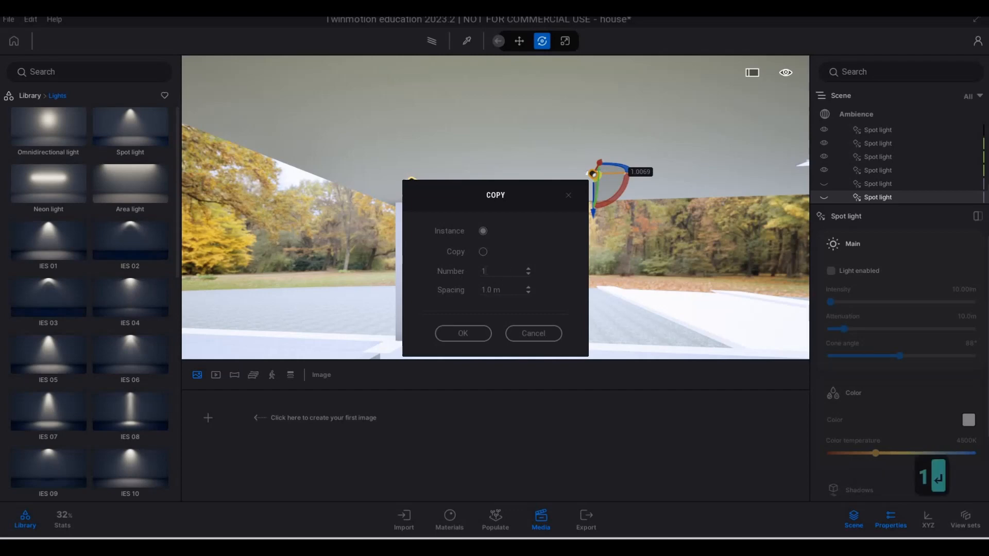
{"action": "type", "text": "4"}
{"action": "key", "text": "Return"}
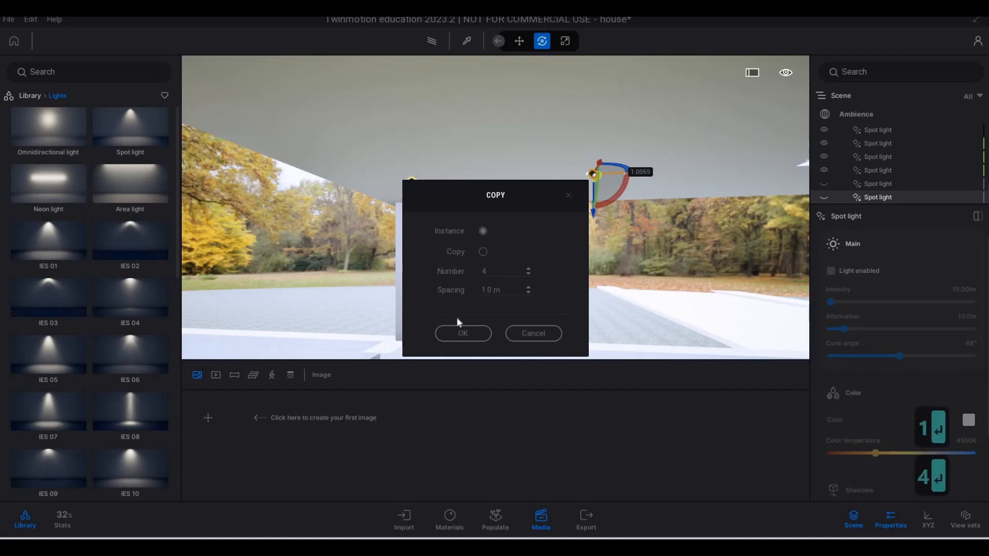
{"action": "left_click", "coordinate": [465, 333]}
Move the last spot light of the copied row about 0.38 m outward, toward the carport's open edge
{"action": "key", "text": "d"}
{"action": "key", "text": "d"}
{"action": "key", "text": "d"}
{"action": "key", "text": "d"}
{"action": "key", "text": "d"}
{"action": "key", "text": "d"}
{"action": "key", "text": "d"}
{"action": "key", "text": "d"}
{"action": "key", "text": "d"}
{"action": "key", "text": "d"}
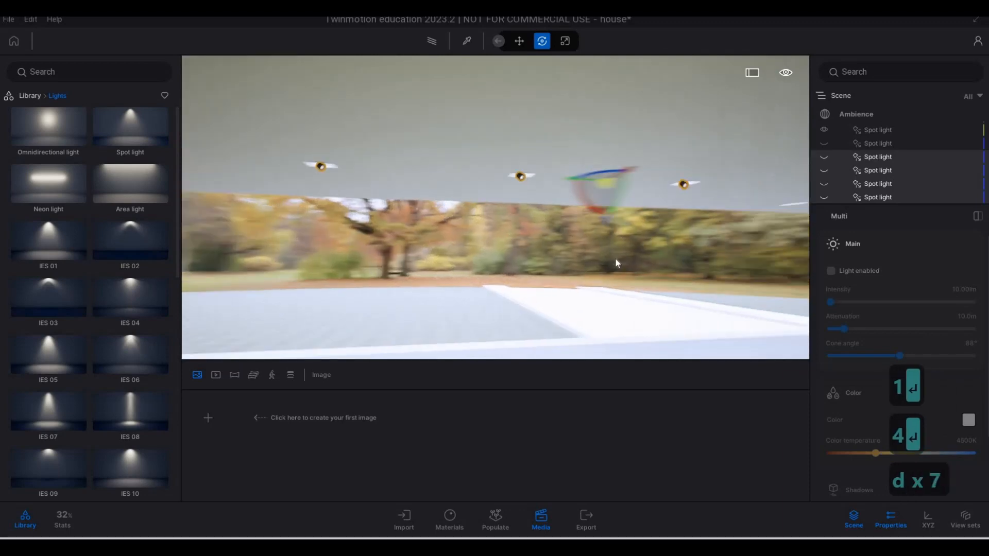
{"action": "key", "text": "w"}
{"action": "key", "text": "w"}
{"action": "key", "text": "w"}
{"action": "key", "text": "w"}
{"action": "key", "text": "w"}
{"action": "key", "text": "w"}
{"action": "key", "text": "w"}
{"action": "key", "text": "w"}
{"action": "key", "text": "w"}
{"action": "key", "text": "w"}
{"action": "key", "text": "w"}
{"action": "right_click_drag", "start_coordinate": [690, 248], "coordinate": [227, 242]}
{"action": "key", "text": "d"}
{"action": "key", "text": "d"}
{"action": "key", "text": "d"}
{"action": "key", "text": "d"}
{"action": "key", "text": "d"}
{"action": "key", "text": "d"}
{"action": "key", "text": "d"}
{"action": "key", "text": "d"}
{"action": "key", "text": "d"}
{"action": "key", "text": "w"}
{"action": "key", "text": "d"}
{"action": "key", "text": "a"}
{"action": "key", "text": "e"}
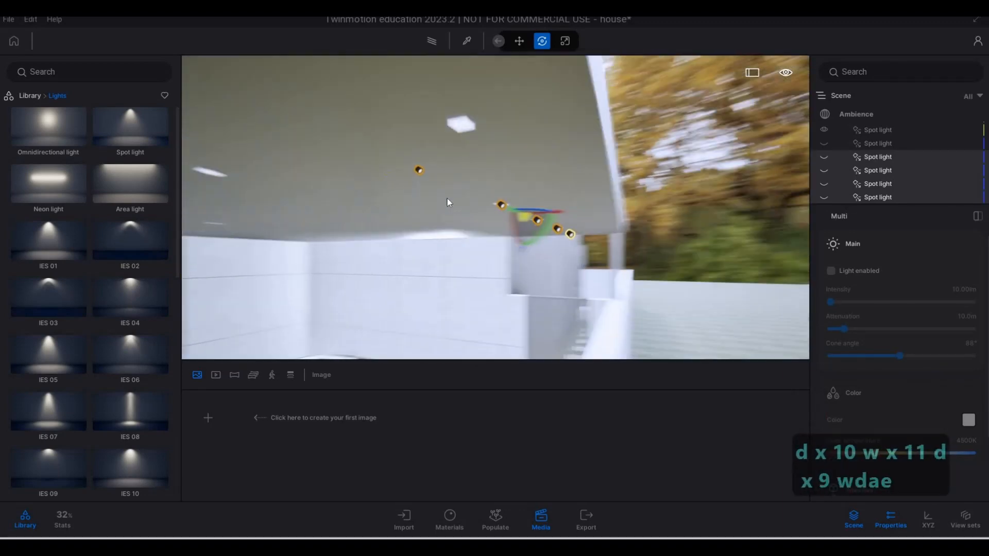
{"action": "key", "text": "s"}
{"action": "left_click", "coordinate": [487, 173]}
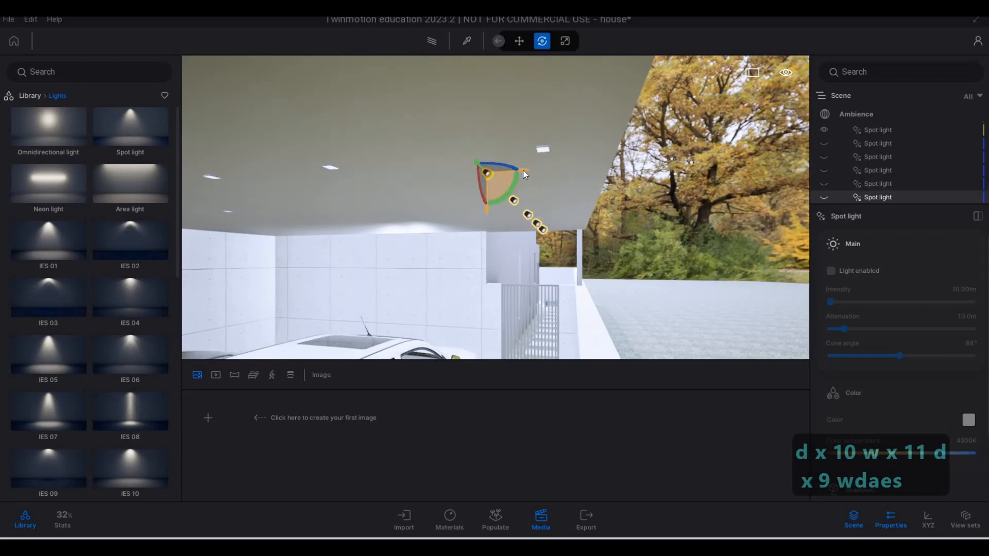
{"action": "left_click_drag", "start_coordinate": [558, 171], "coordinate": [592, 167]}
{"action": "left_click_drag", "start_coordinate": [608, 209], "coordinate": [611, 226]}
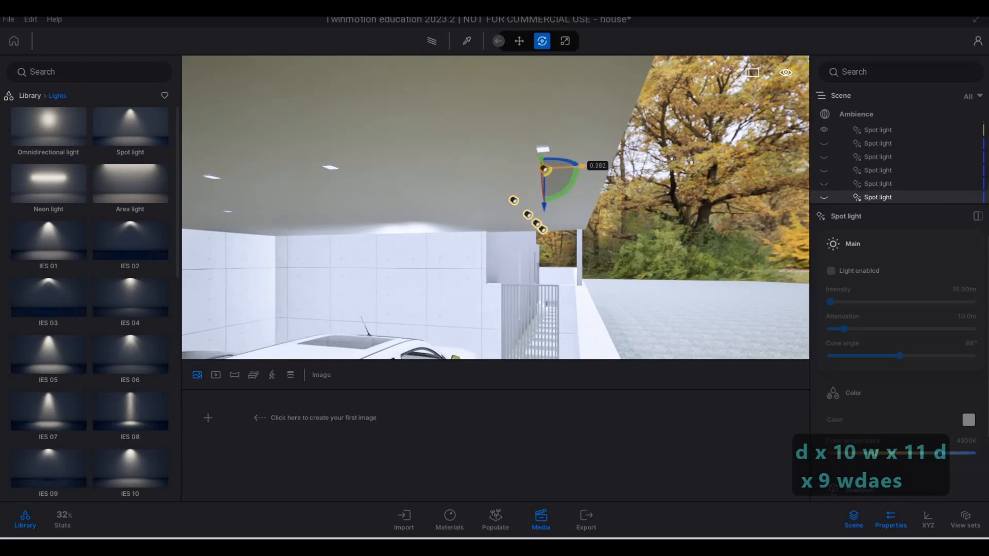
Shift the same end spot light about 0.34 m along the row so it sits under its recessed fixture
{"action": "key", "text": "w"}
{"action": "key", "text": "d"}
{"action": "right_click_drag", "start_coordinate": [612, 229], "coordinate": [545, 221]}
{"action": "key", "text": "d"}
{"action": "key", "text": "d"}
{"action": "key", "text": "d"}
{"action": "key", "text": "s"}
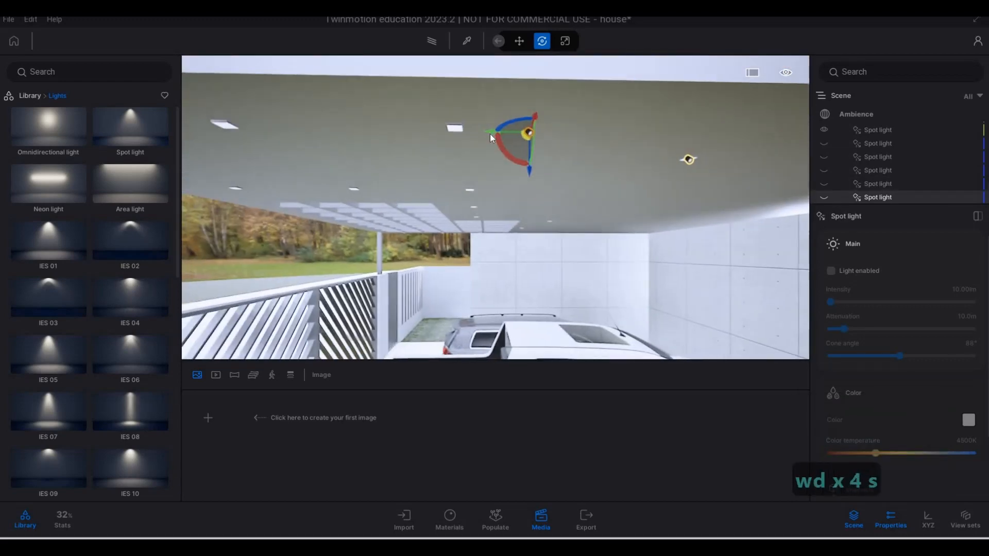
{"action": "left_click_drag", "start_coordinate": [494, 135], "coordinate": [415, 133]}
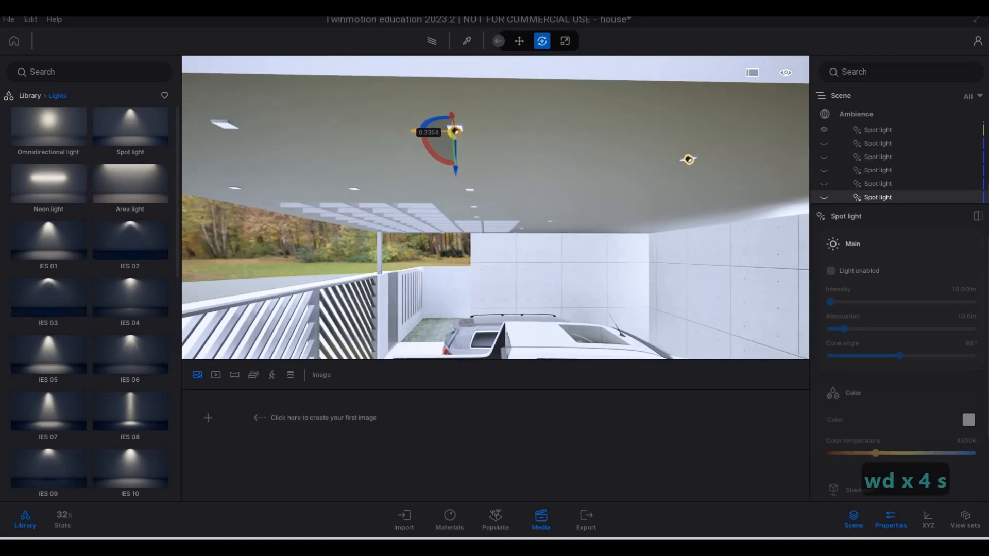
Copy the realigned spot light along the carport's outer edge toward the corner column as 2 instances spaced 1 m apart
{"action": "key", "text": "a"}
{"action": "key", "text": "a"}
{"action": "key", "text": "a"}
{"action": "key", "text": "a"}
{"action": "key", "text": "a"}
{"action": "key", "text": "a"}
{"action": "key", "text": "a"}
{"action": "key", "text": "a"}
{"action": "key", "text": "a"}
{"action": "key", "text": "a"}
{"action": "key", "text": "a"}
{"action": "key", "text": "a"}
{"action": "key", "text": "a"}
{"action": "key", "text": "a"}
{"action": "key", "text": "a"}
{"action": "key", "text": "a"}
{"action": "key", "text": "a"}
{"action": "key", "text": "a"}
{"action": "key", "text": "a"}
{"action": "key", "text": "a"}
{"action": "key", "text": "a"}
{"action": "key", "text": "a"}
{"action": "key", "text": "a"}
{"action": "key", "text": "a"}
{"action": "key", "text": "d"}
{"action": "key", "text": "d"}
{"action": "key", "text": "d"}
{"action": "key", "text": "d"}
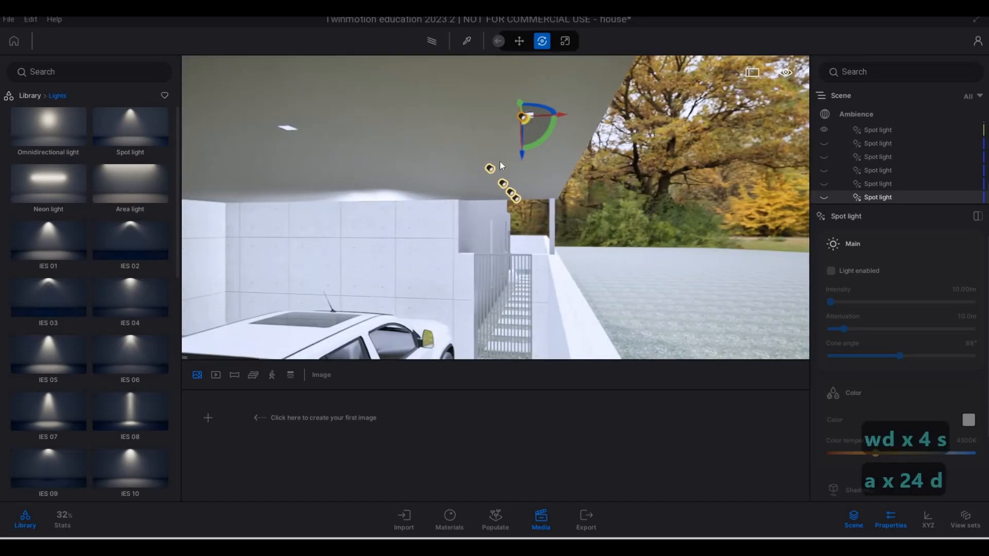
{"action": "key", "text": "a"}
{"action": "key", "text": "a"}
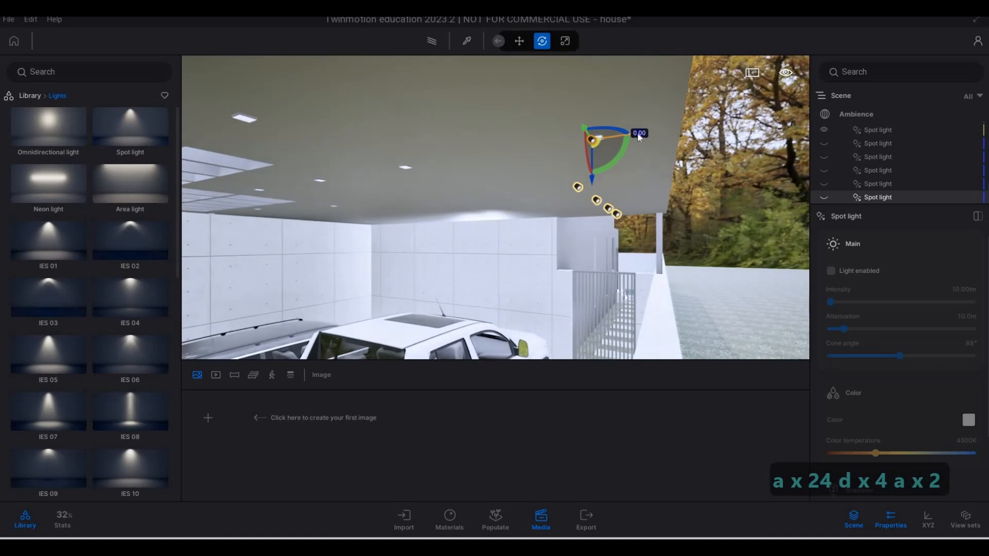
{"action": "key", "text": "d"}
{"action": "key", "text": "d+s"}
{"action": "key", "text": "d+s"}
{"action": "key", "text": "d+s"}
{"action": "key", "text": "d+s"}
{"action": "key", "text": "d+s"}
{"action": "key", "text": "d+s"}
{"action": "key", "text": "d+s"}
{"action": "key", "text": "d+s"}
{"action": "key", "text": "d+s"}
{"action": "key", "text": "d+s"}
{"action": "key", "text": "d+s"}
{"action": "key", "text": "d+s"}
{"action": "key", "text": "d+s"}
{"action": "key", "text": "d+s"}
{"action": "key", "text": "d+s"}
{"action": "key", "text": "d+s"}
{"action": "key", "text": "d+s"}
{"action": "key", "text": "d+s"}
{"action": "key", "text": "d+s"}
{"action": "key", "text": "d+s"}
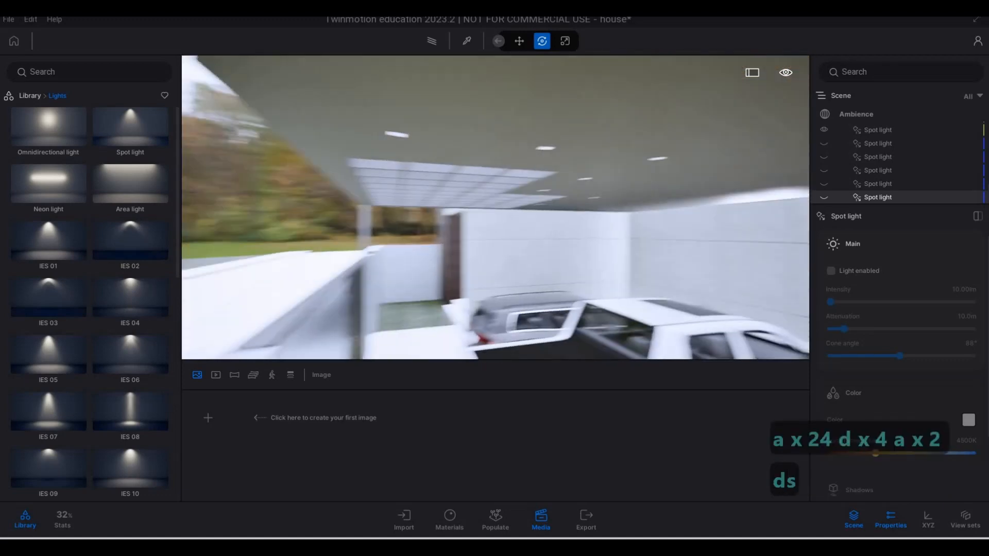
{"action": "key", "text": "d"}
{"action": "key", "text": "d"}
{"action": "key", "text": "d"}
{"action": "key", "text": "d"}
{"action": "key", "text": "d"}
{"action": "key", "text": "d"}
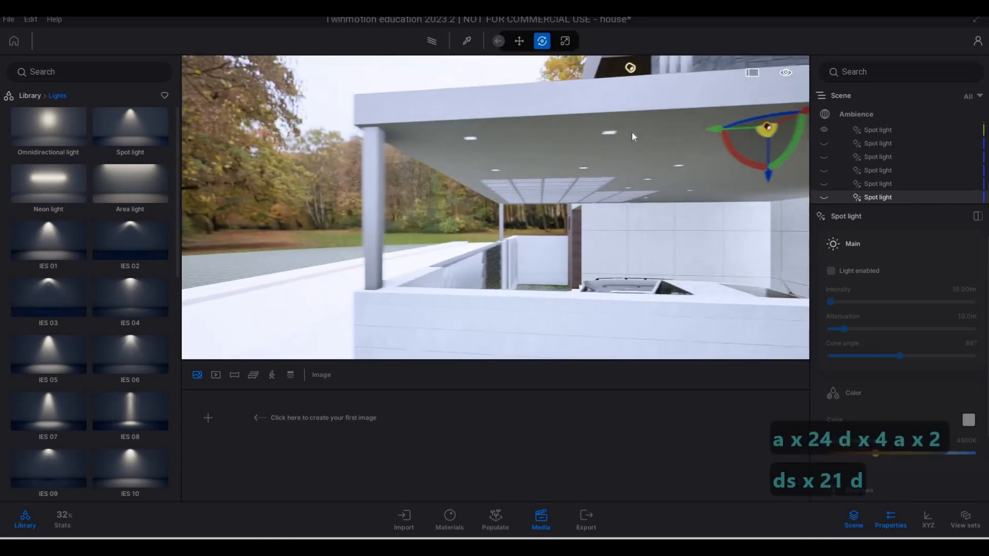
{"action": "left_click_drag", "start_coordinate": [497, 130], "coordinate": [483, 134], "text": "alt"}
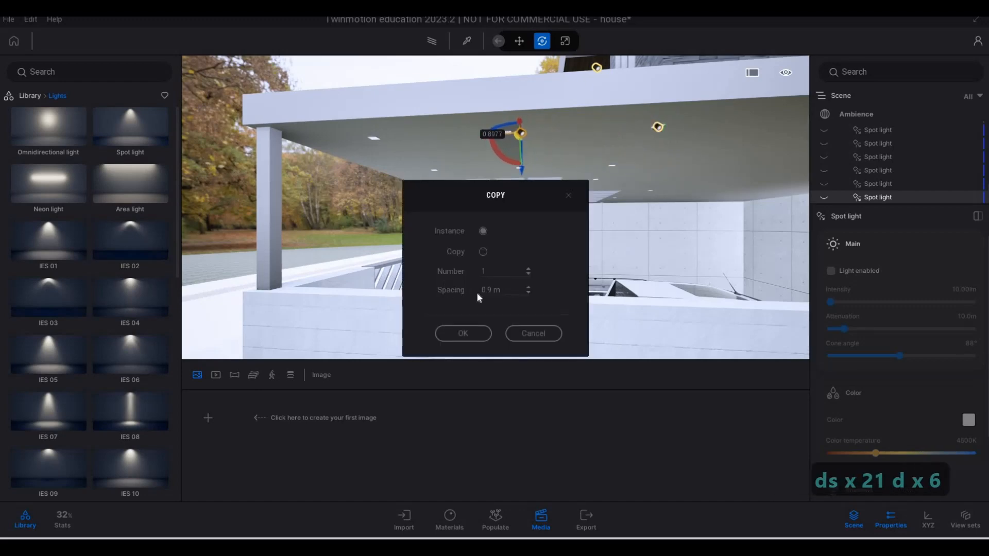
{"action": "type", "text": "1."}
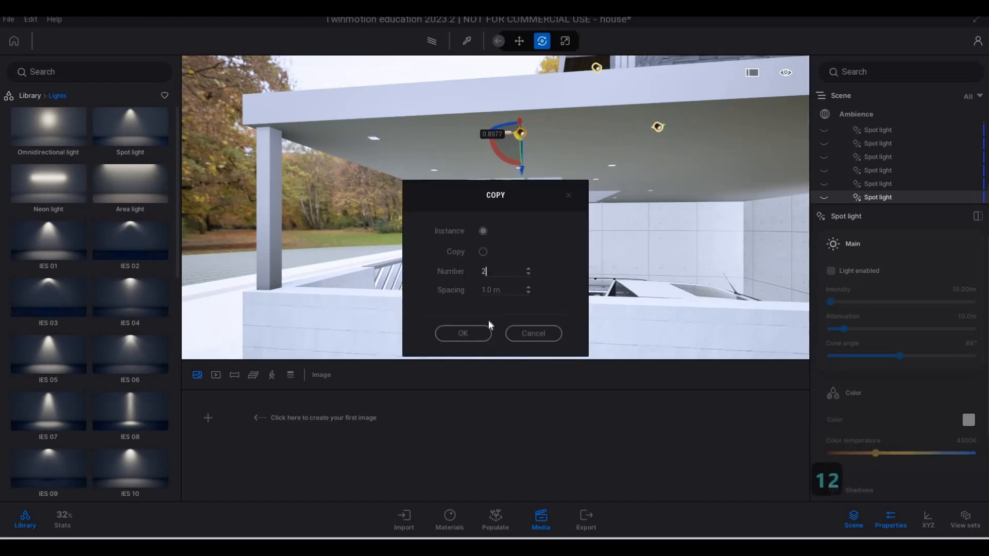
{"action": "type", "text": "2"}
{"action": "left_click", "coordinate": [480, 333]}
Select the three spot lights nearest the corner column and copy them once, 1.32 m inward to the next fixture row
{"action": "key", "text": "a"}
{"action": "key", "text": "a"}
{"action": "key", "text": "a"}
{"action": "key", "text": "a"}
{"action": "key", "text": "a"}
{"action": "key", "text": "a"}
{"action": "key", "text": "a"}
{"action": "key", "text": "a"}
{"action": "key", "text": "a"}
{"action": "key", "text": "a"}
{"action": "key", "text": "a"}
{"action": "key", "text": "a"}
{"action": "key", "text": "a"}
{"action": "key", "text": "a"}
{"action": "key", "text": "a"}
{"action": "key", "text": "a"}
{"action": "key", "text": "a"}
{"action": "key", "text": "a"}
{"action": "key", "text": "a"}
{"action": "key", "text": "a"}
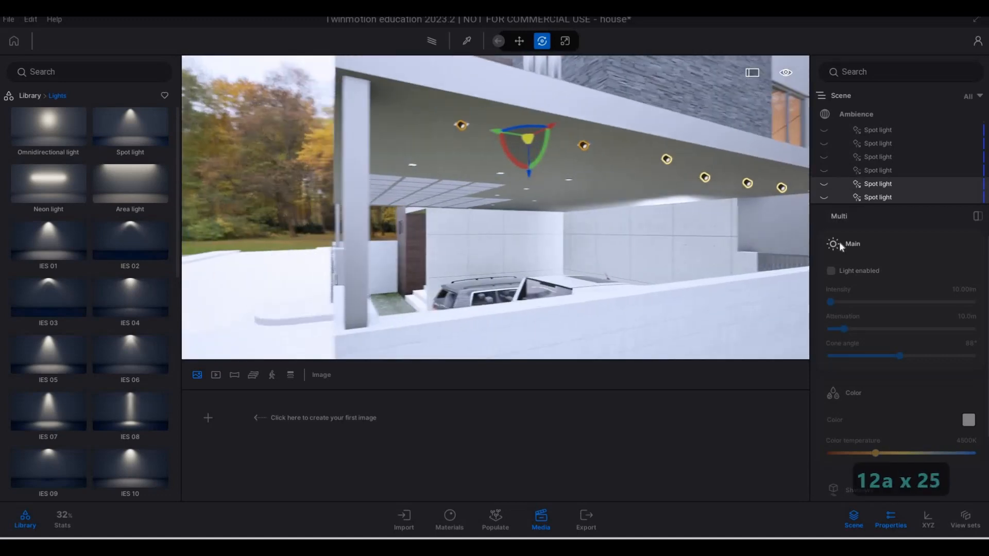
{"action": "key", "text": "a"}
{"action": "key", "text": "a"}
{"action": "key", "text": "a"}
{"action": "key", "text": "a"}
{"action": "key", "text": "a"}
{"action": "key", "text": "a"}
{"action": "key", "text": "a"}
{"action": "key", "text": "a"}
{"action": "key", "text": "a"}
{"action": "key", "text": "a"}
{"action": "key", "text": "a"}
{"action": "key", "text": "a"}
{"action": "key", "text": "a"}
{"action": "key", "text": "a"}
{"action": "key", "text": "a"}
{"action": "key", "text": "a"}
{"action": "key", "text": "a"}
{"action": "key", "text": "a"}
{"action": "key", "text": "a"}
{"action": "key", "text": "a"}
{"action": "scroll", "coordinate": [845, 255], "scroll_direction": "down", "scroll_amount": 1}
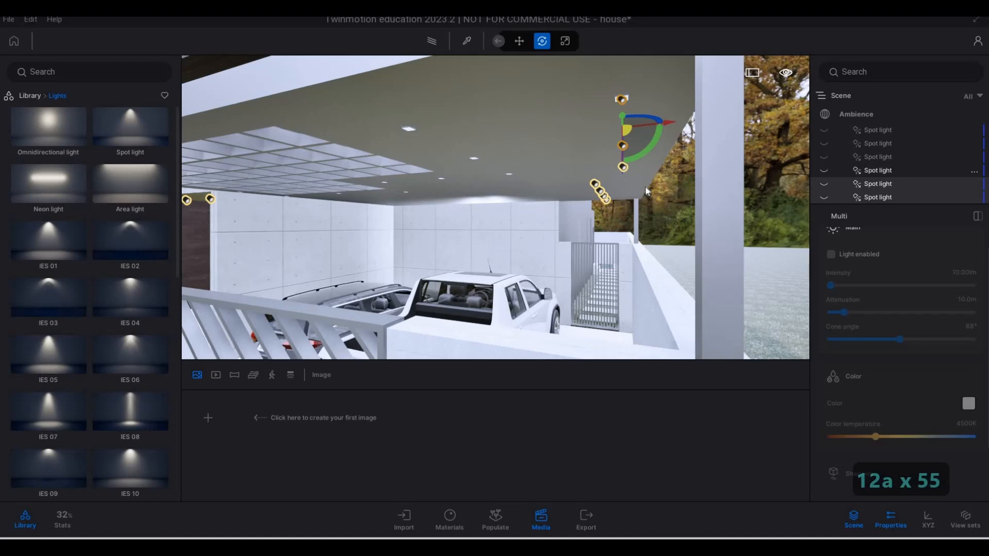
{"action": "key", "text": "a"}
{"action": "key", "text": "a"}
{"action": "key", "text": "a"}
{"action": "key", "text": "a"}
{"action": "key", "text": "a"}
{"action": "key", "text": "a"}
{"action": "key", "text": "a"}
{"action": "key", "text": "a"}
{"action": "key", "text": "a"}
{"action": "key", "text": "a"}
{"action": "key", "text": "a"}
{"action": "key", "text": "a"}
{"action": "key", "text": "a"}
{"action": "key", "text": "a"}
{"action": "key", "text": "a"}
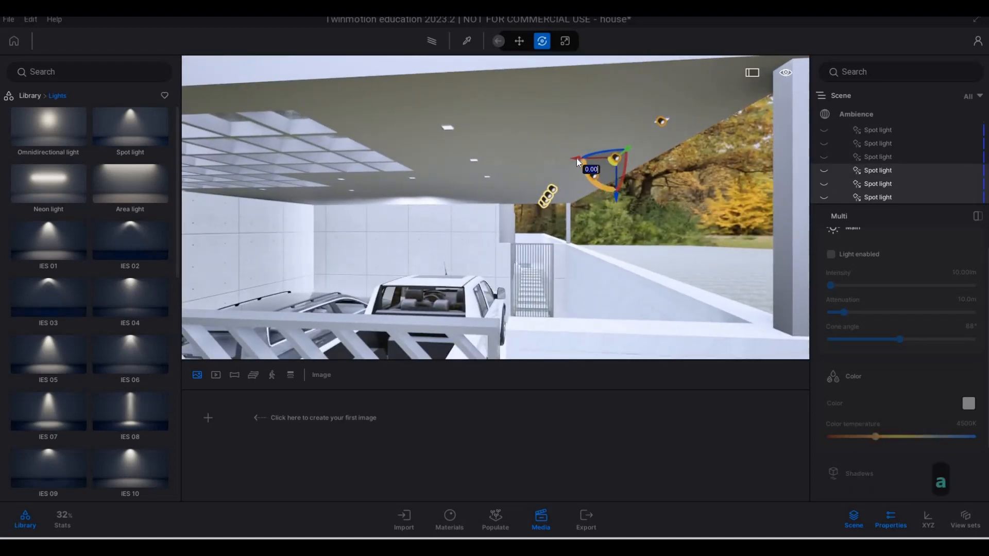
{"action": "left_click_drag", "start_coordinate": [576, 158], "coordinate": [443, 154]}
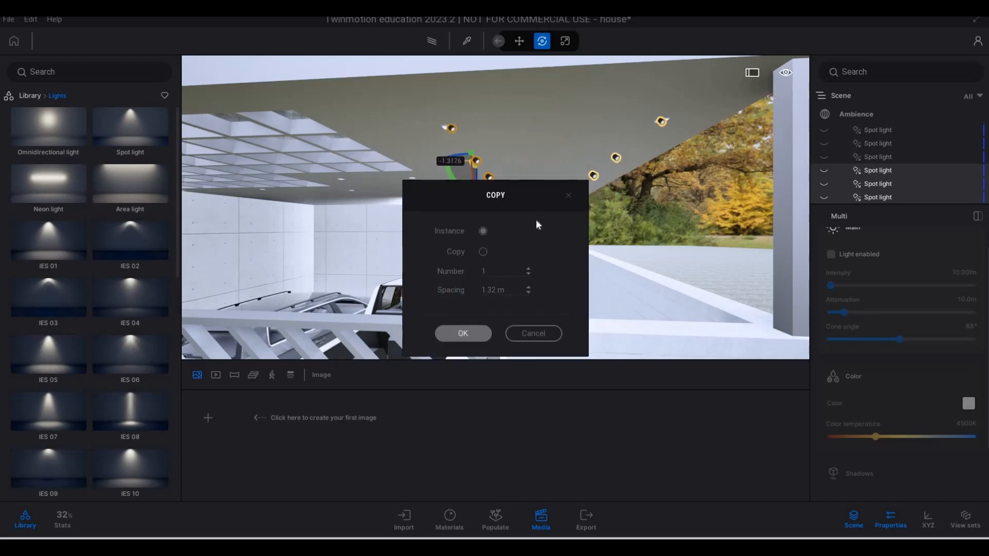
{"action": "left_click", "coordinate": [463, 334]}
Nudge the three copied inner-row spot lights into line with their recessed fixtures
{"action": "key", "text": "a"}
{"action": "key", "text": "a"}
{"action": "key", "text": "a"}
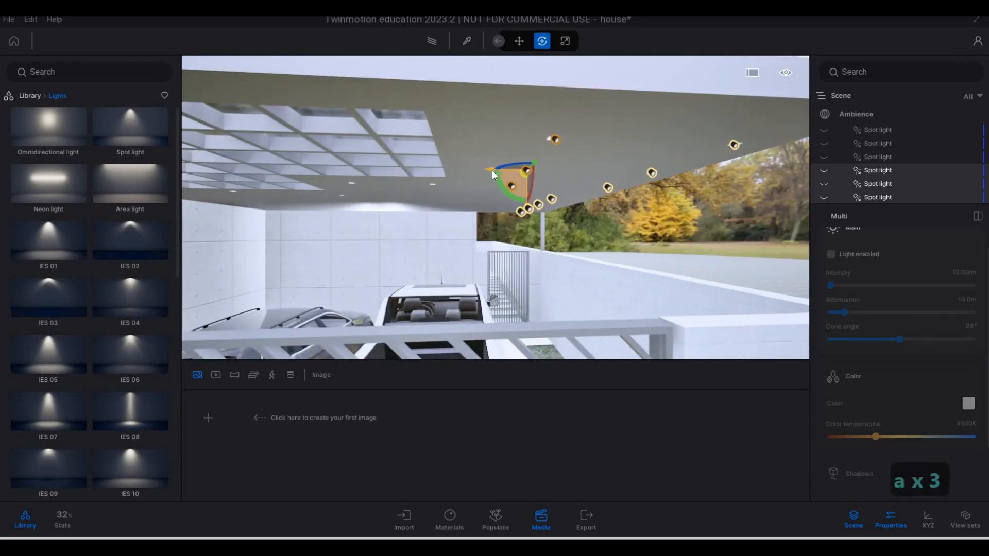
{"action": "left_click_drag", "start_coordinate": [490, 170], "coordinate": [489, 170]}
{"action": "key", "text": "d"}
{"action": "key", "text": "w"}
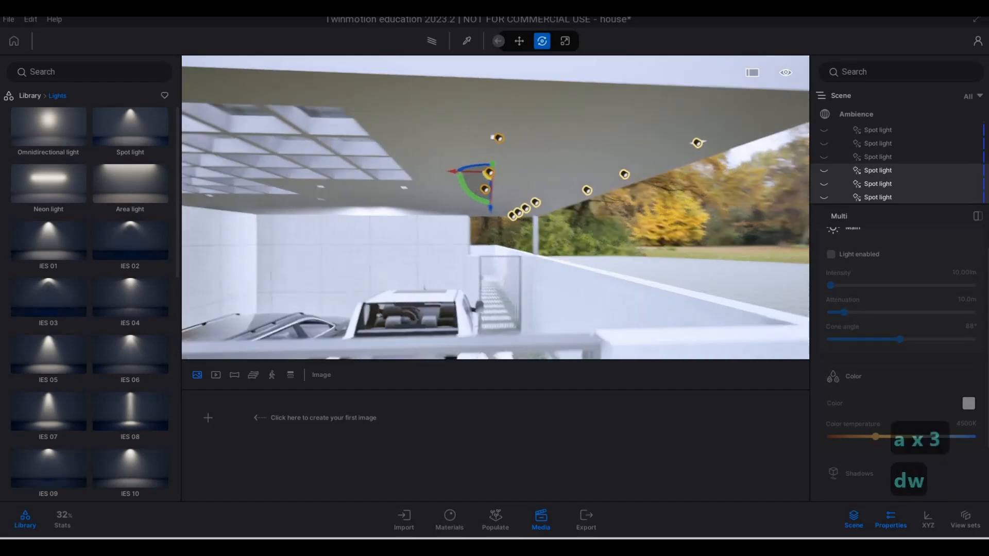
Examine the carport ceiling around the skylight grid to find the recessed fixtures that still lack spot lights
{"action": "key", "text": "a"}
{"action": "key", "text": "w"}
{"action": "key", "text": "a"}
{"action": "key", "text": "w"}
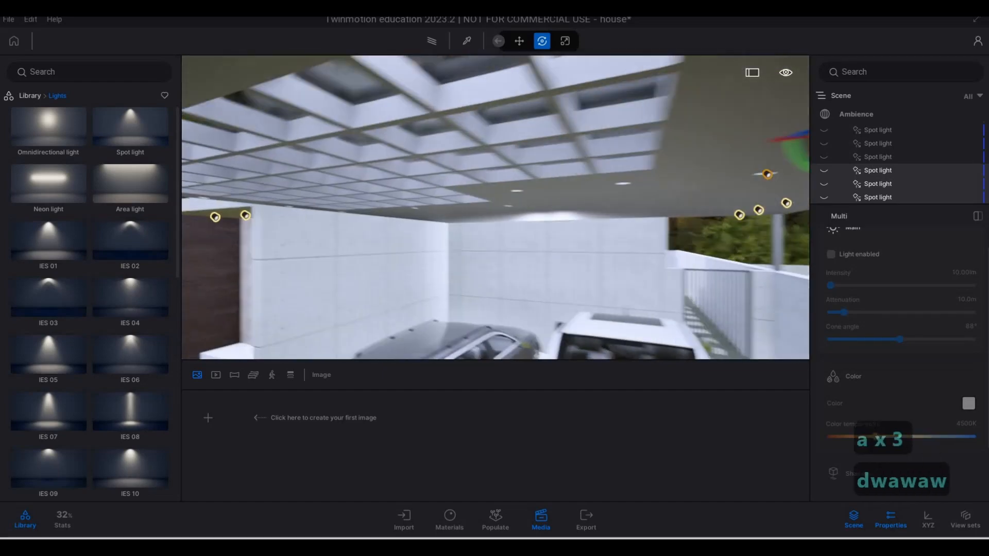
{"action": "key", "text": "e"}
{"action": "key", "text": "a"}
{"action": "key", "text": "a"}
{"action": "key", "text": "a"}
{"action": "key", "text": "a"}
{"action": "key", "text": "a"}
{"action": "key", "text": "a"}
{"action": "key", "text": "a"}
{"action": "key", "text": "a"}
{"action": "key", "text": "a"}
{"action": "key", "text": "a"}
{"action": "key", "text": "a"}
{"action": "key", "text": "a"}
{"action": "key", "text": "a"}
{"action": "key", "text": "a"}
{"action": "key", "text": "a"}
{"action": "key", "text": "a"}
{"action": "key", "text": "a"}
{"action": "key", "text": "a"}
{"action": "key", "text": "a"}
{"action": "key", "text": "a"}
{"action": "key", "text": "a"}
{"action": "key", "text": "d"}
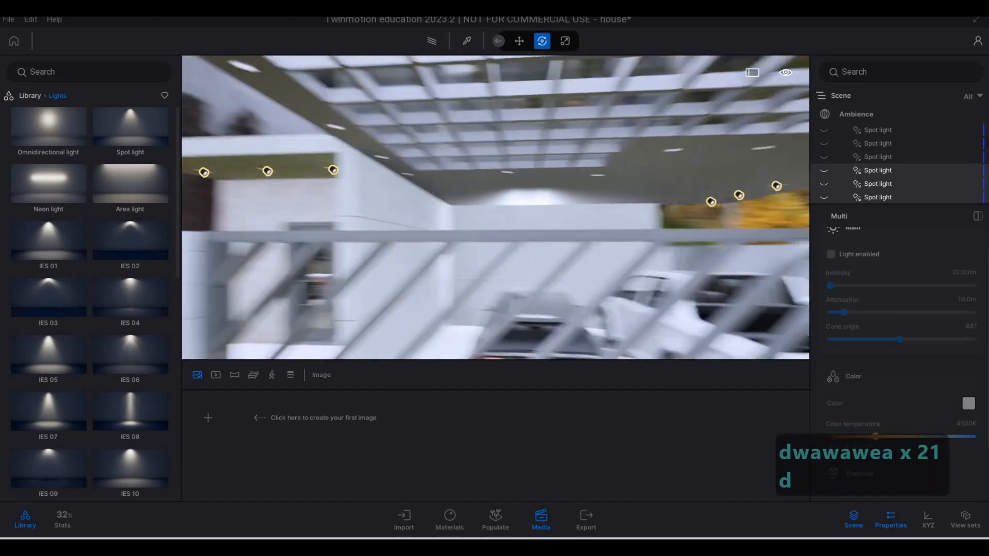
{"action": "key", "text": "w"}
{"action": "key", "text": "w"}
{"action": "key", "text": "d"}
{"action": "key", "text": "q"}
{"action": "key", "text": "d"}
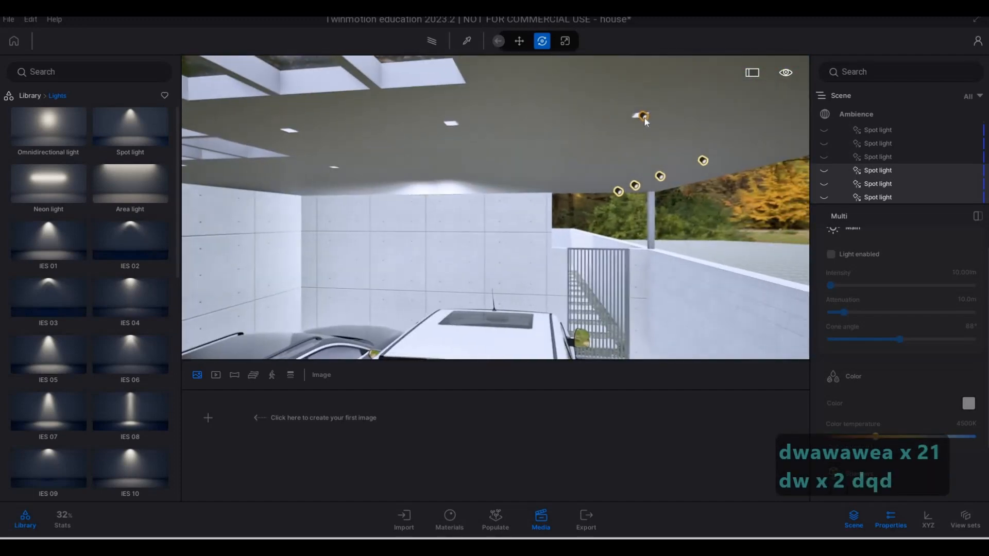
Copy the inner-row spot light farthest from the corner column inward across the ceiling as 2 instances spaced 1 m apart
{"action": "left_click", "coordinate": [644, 117]}
{"action": "left_click_drag", "start_coordinate": [643, 117], "coordinate": [483, 124], "text": "shift"}
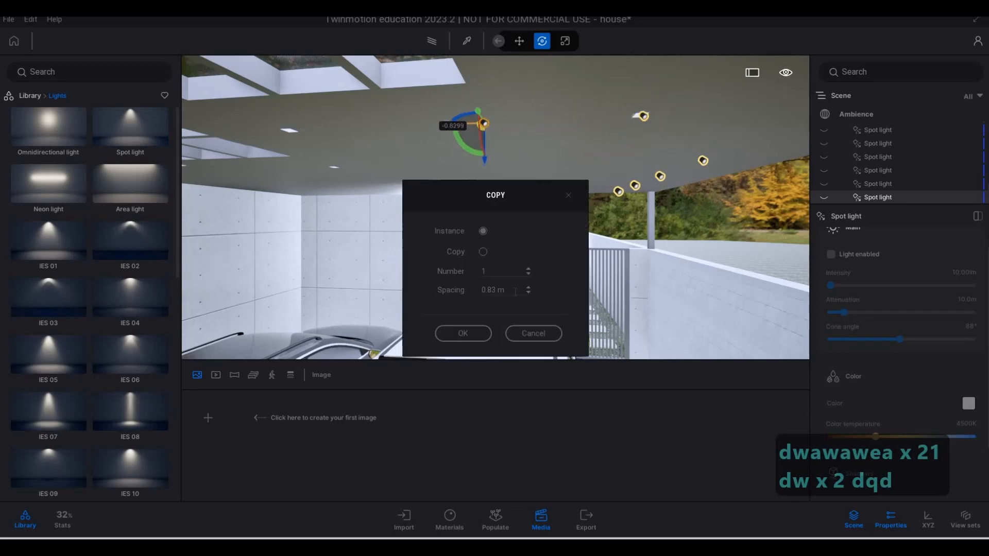
{"action": "left_click", "coordinate": [484, 290]}
{"action": "type", "text": "1"}
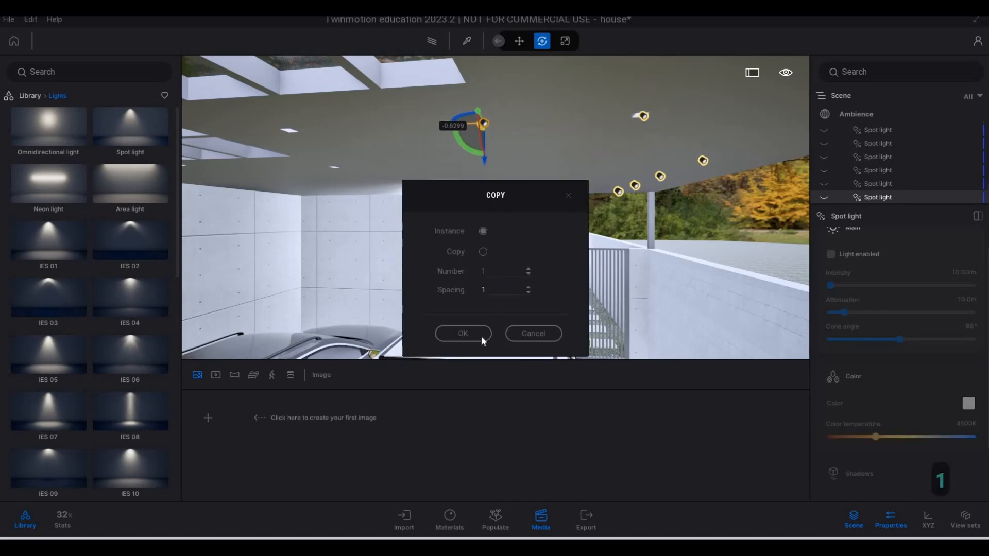
{"action": "key", "text": "Return"}
Inspect how the newly copied spot lights line up with the inner recessed fixtures of the carport
{"action": "key", "text": "a"}
{"action": "key", "text": "a"}
{"action": "key", "text": "a"}
{"action": "key", "text": "a"}
{"action": "key", "text": "a"}
{"action": "key", "text": "a"}
{"action": "key", "text": "a"}
{"action": "key", "text": "w"}
{"action": "key", "text": "e"}
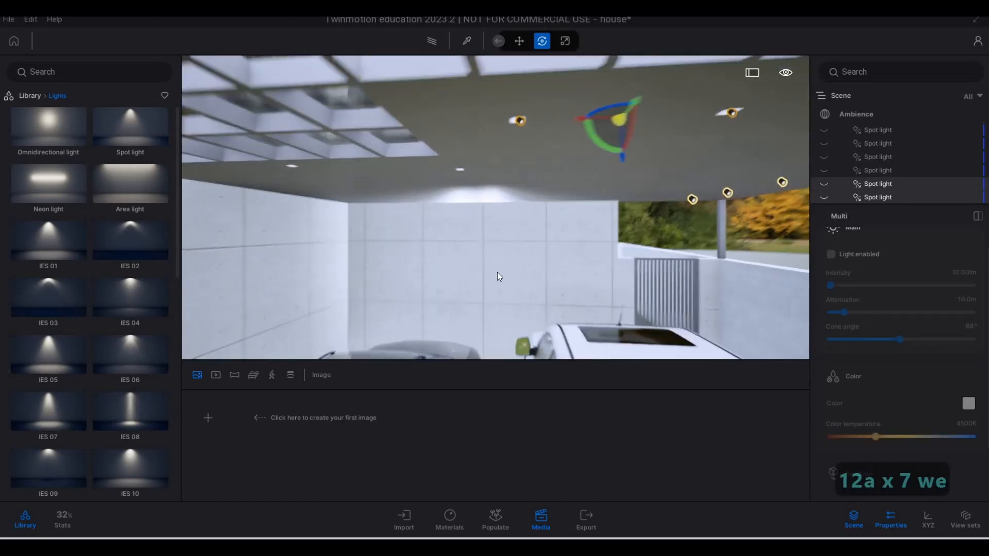
{"action": "key", "text": "s"}
{"action": "key", "text": "s"}
{"action": "key", "text": "s"}
{"action": "key", "text": "s"}
{"action": "key", "text": "s"}
{"action": "key", "text": "s"}
{"action": "key", "text": "s"}
{"action": "key", "text": "s"}
{"action": "key", "text": "s"}
{"action": "key", "text": "s"}
{"action": "key", "text": "s"}
{"action": "key", "text": "s"}
{"action": "key", "text": "s"}
{"action": "key", "text": "a"}
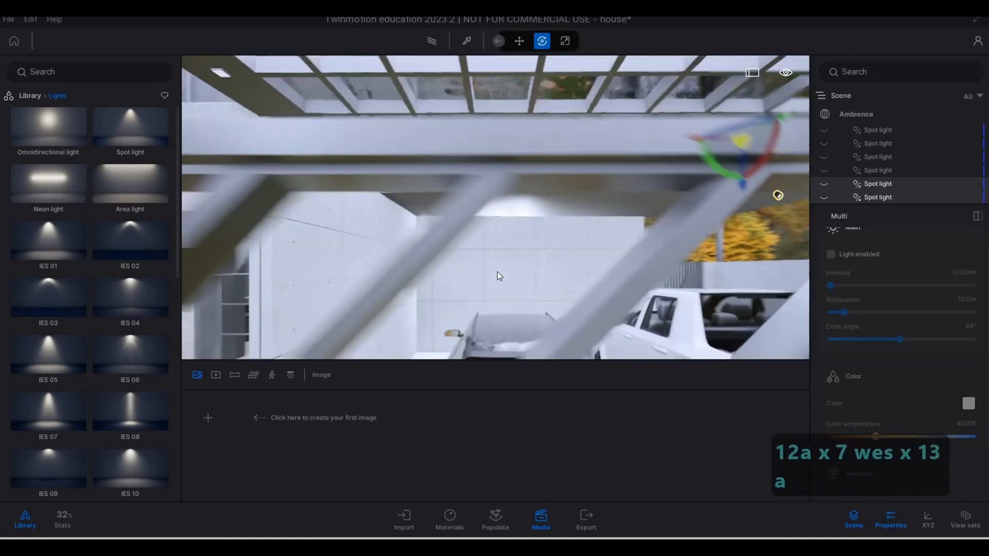
{"action": "key", "text": "w"}
{"action": "key", "text": "w"}
{"action": "key", "text": "w"}
{"action": "key", "text": "w"}
{"action": "key", "text": "w"}
Copy the inner-row spot light farthest along the carport ceiling to the next recessed fixture as one instance, spaced 1.42 m
{"action": "key", "text": "w"}
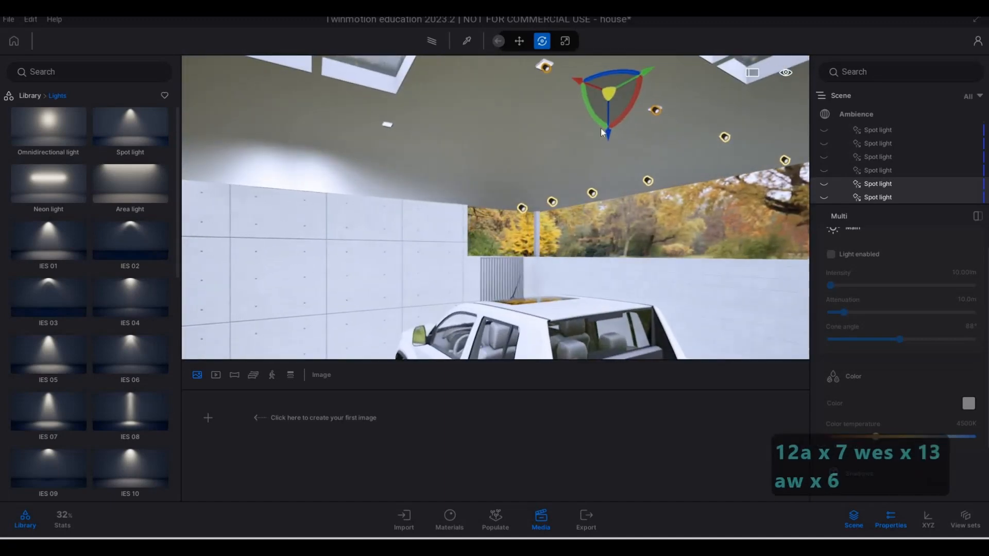
{"action": "key", "text": "d"}
{"action": "key", "text": "w"}
{"action": "key", "text": "q"}
{"action": "key", "text": "d"}
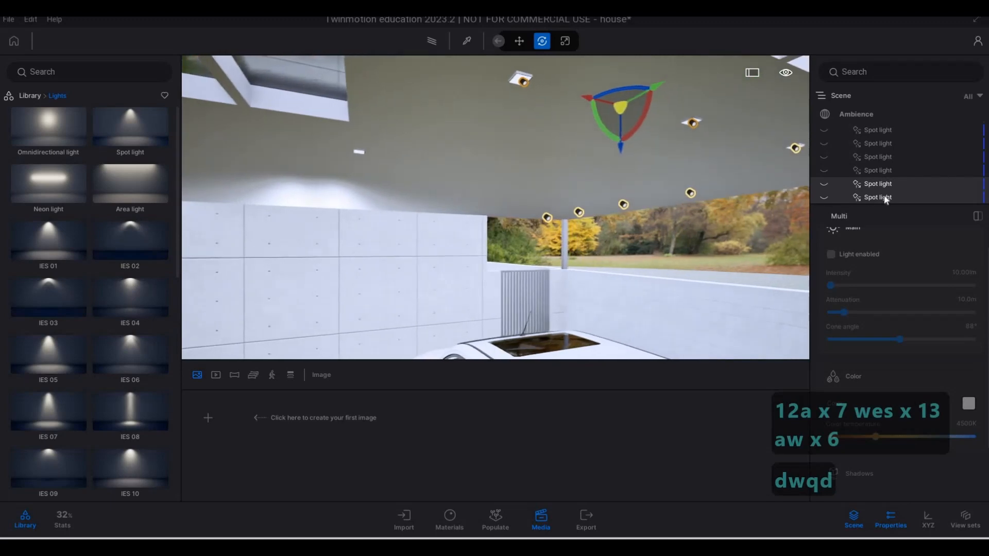
{"action": "left_click", "coordinate": [523, 82]}
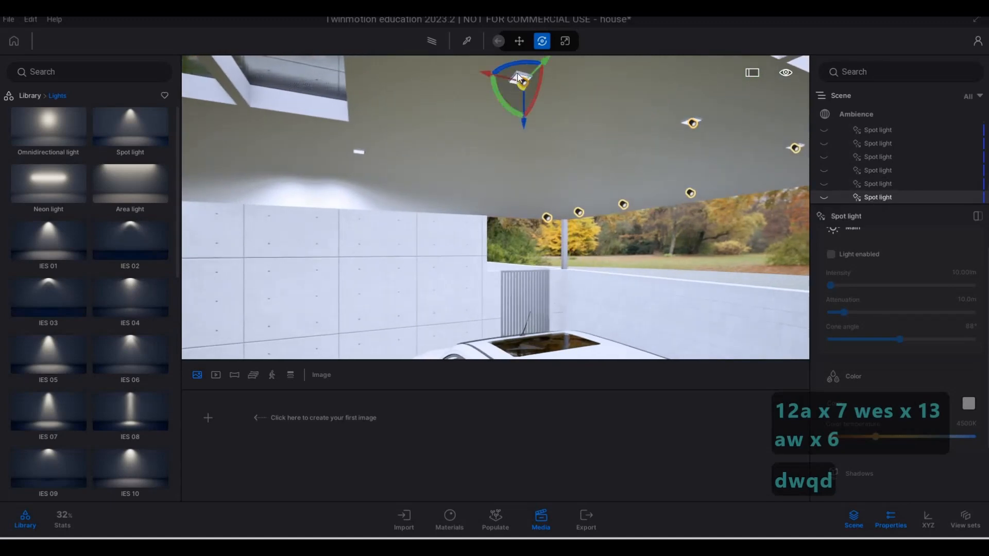
{"action": "left_click_drag", "start_coordinate": [513, 78], "coordinate": [362, 181], "text": "shift"}
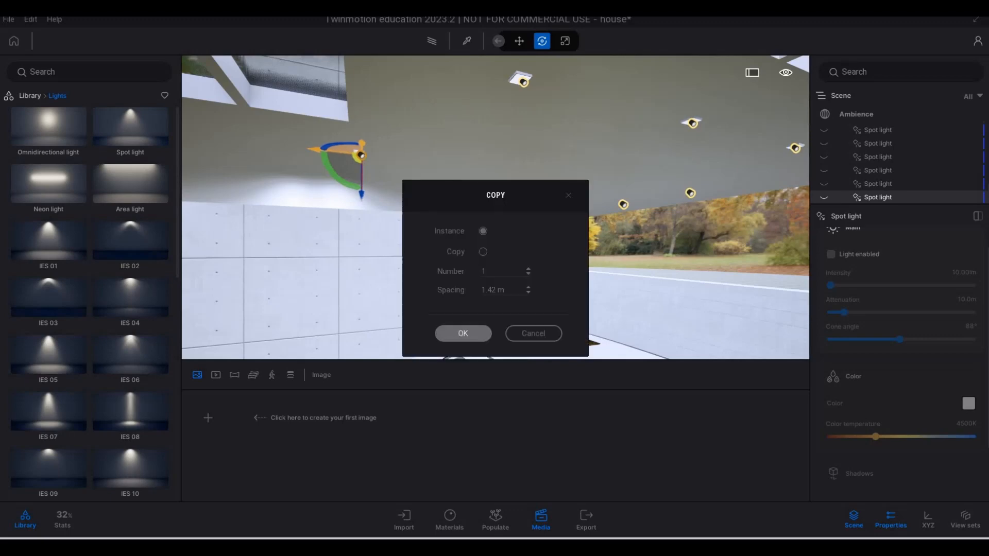
{"action": "left_click", "coordinate": [464, 334]}
Inspect how the new spot light copy lines up with its recessed fixture from several sides
{"action": "key", "text": "a"}
{"action": "key", "text": "w"}
{"action": "key", "text": "w"}
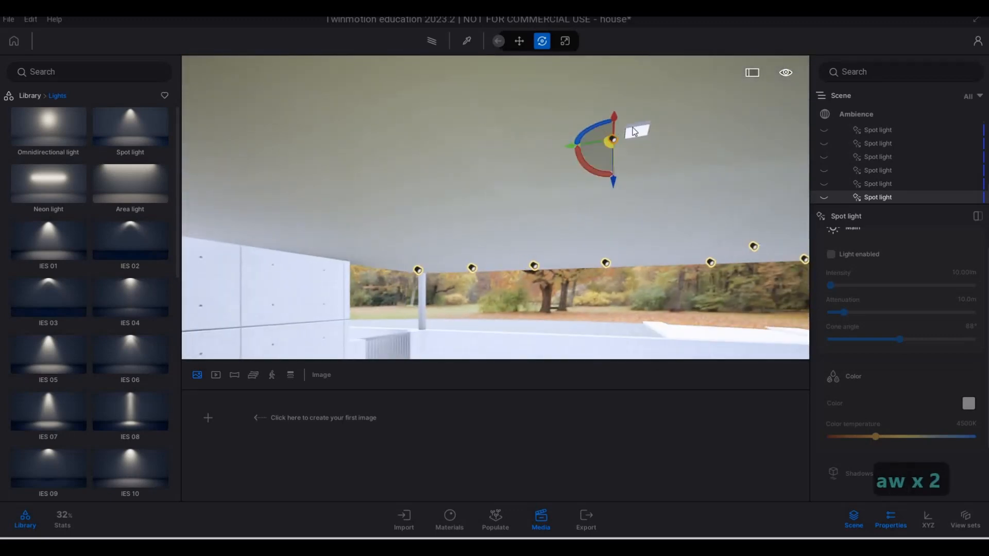
{"action": "key", "text": "d"}
{"action": "key", "text": "d"}
{"action": "key", "text": "d"}
{"action": "key", "text": "d"}
{"action": "key", "text": "d"}
{"action": "key", "text": "d"}
{"action": "key", "text": "d"}
{"action": "key", "text": "d"}
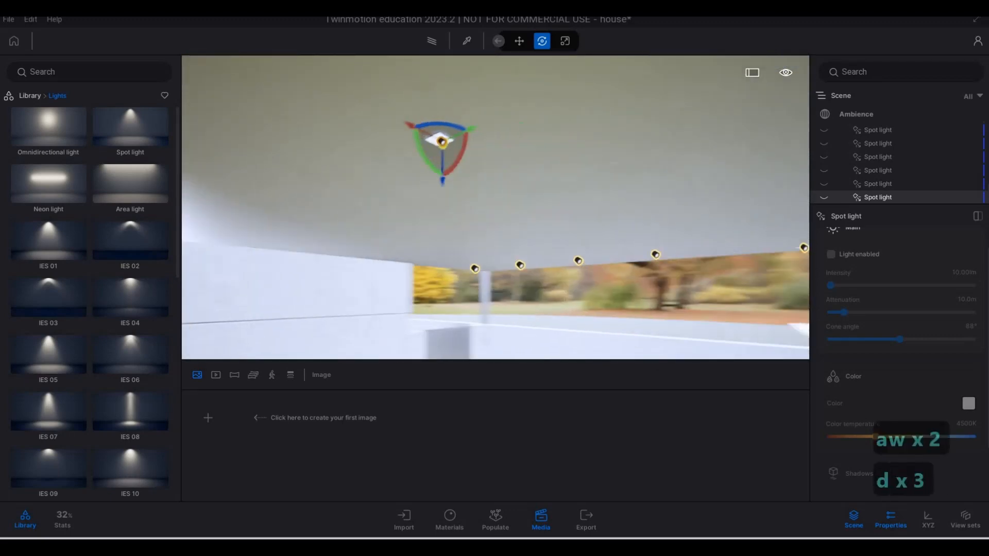
{"action": "key", "text": "s"}
{"action": "key", "text": "a"}
{"action": "key", "text": "s"}
{"action": "key", "text": "a"}
{"action": "key", "text": "s"}
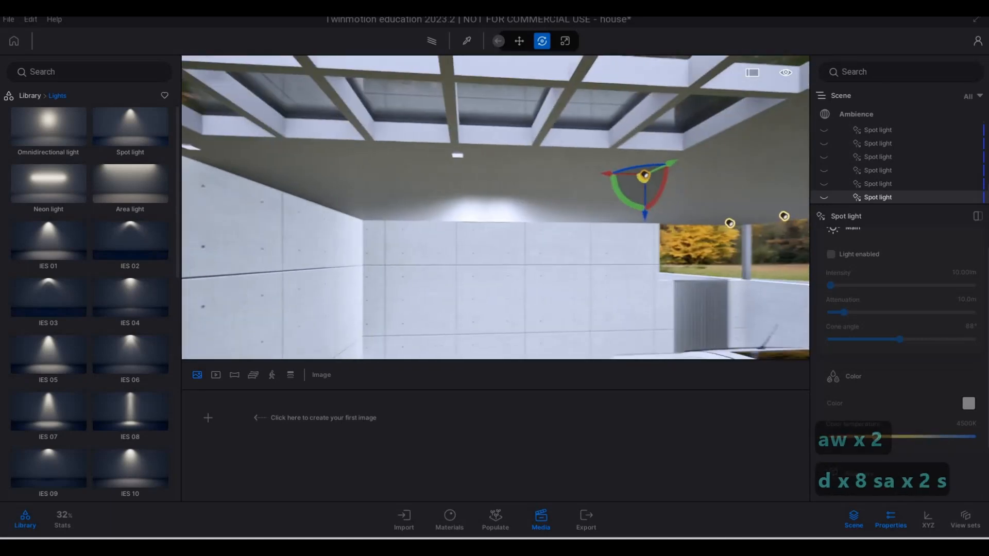
Examine the carport ceiling between the skylight grid and the concrete walls for recessed fixtures that still lack spot lights
{"action": "key", "text": "e"}
{"action": "key", "text": "s"}
{"action": "key", "text": "s"}
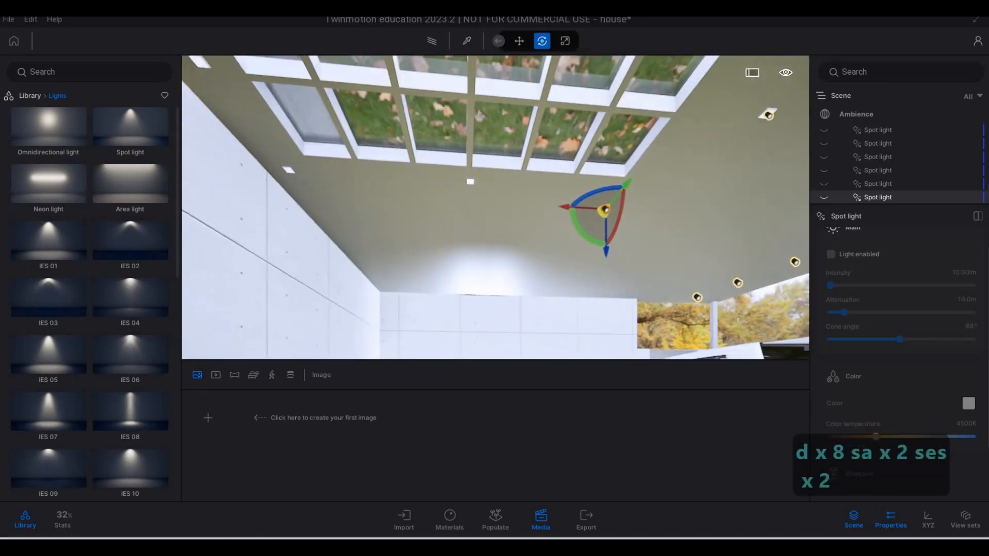
{"action": "key", "text": "w"}
{"action": "key", "text": "e"}
{"action": "key", "text": "a"}
{"action": "key", "text": "e"}
{"action": "key", "text": "w"}
{"action": "key", "text": "d"}
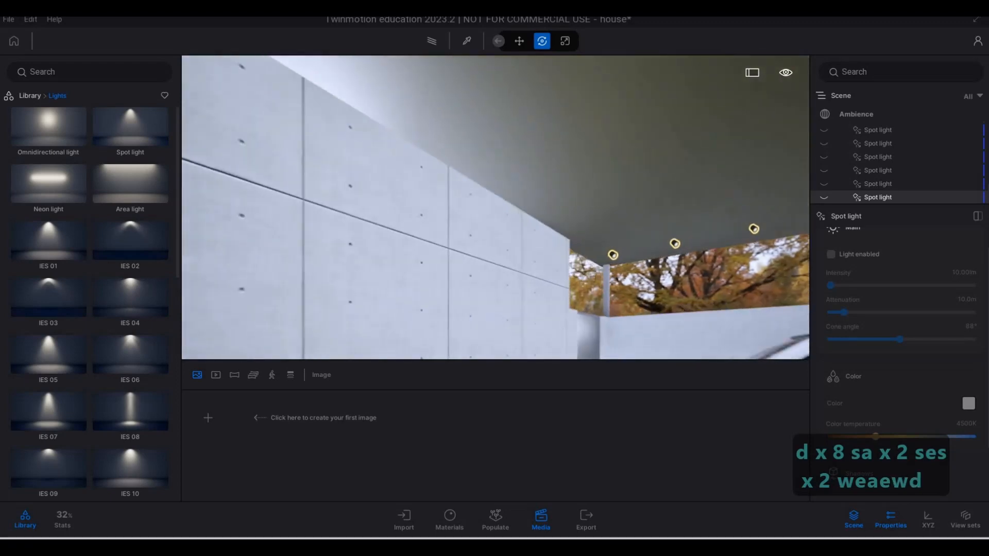
{"action": "key", "text": "s"}
{"action": "key", "text": "q"}
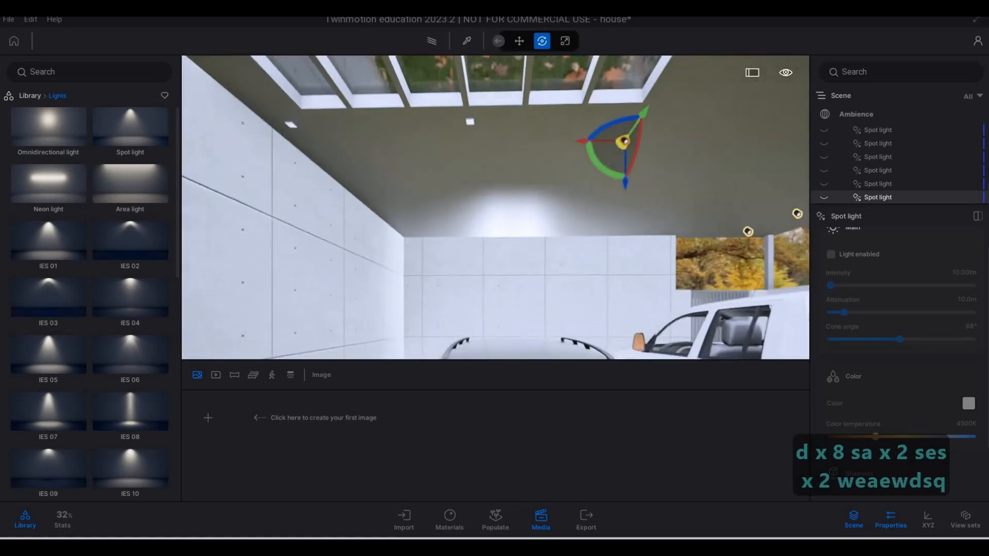
{"action": "key", "text": "d"}
{"action": "key", "text": "e"}
{"action": "key", "text": "w"}
{"action": "key", "text": "w"}
{"action": "key", "text": "q"}
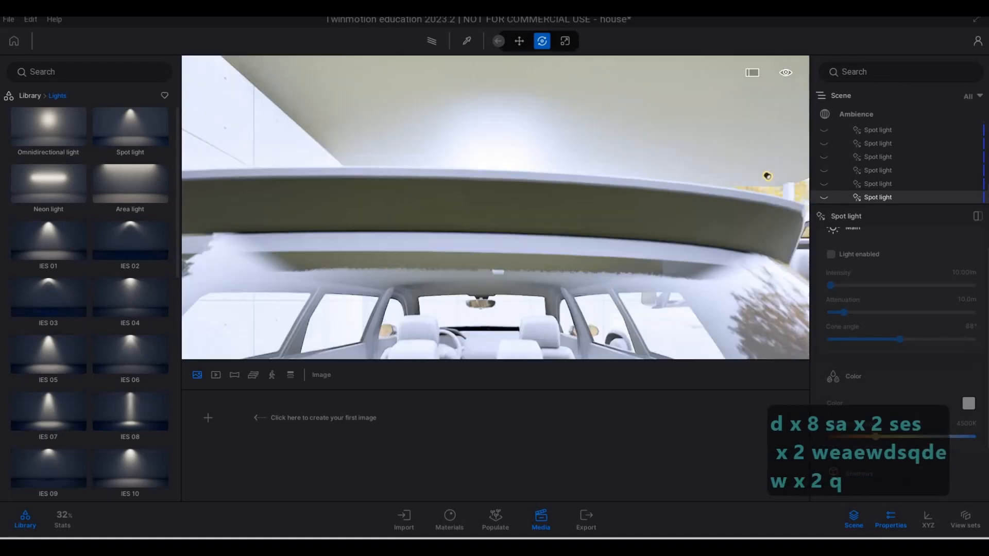
{"action": "key", "text": "e"}
{"action": "key", "text": "w"}
{"action": "key", "text": "w"}
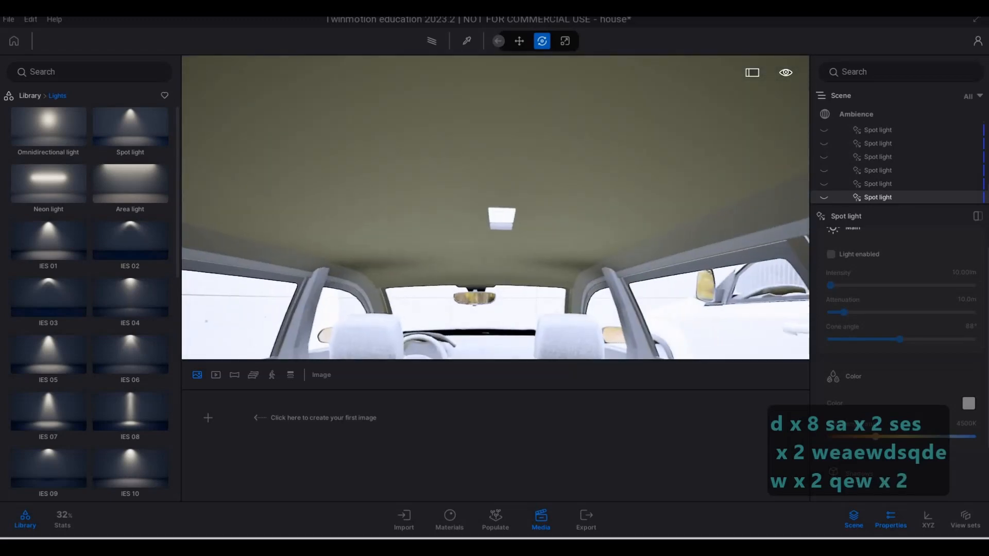
Copy the selected spot light along the skylight grid's edge to the next recessed fixture as one instance, spaced 1.45 m
{"action": "key", "text": "q"}
{"action": "key", "text": "a"}
{"action": "key", "text": "s"}
{"action": "key", "text": "q"}
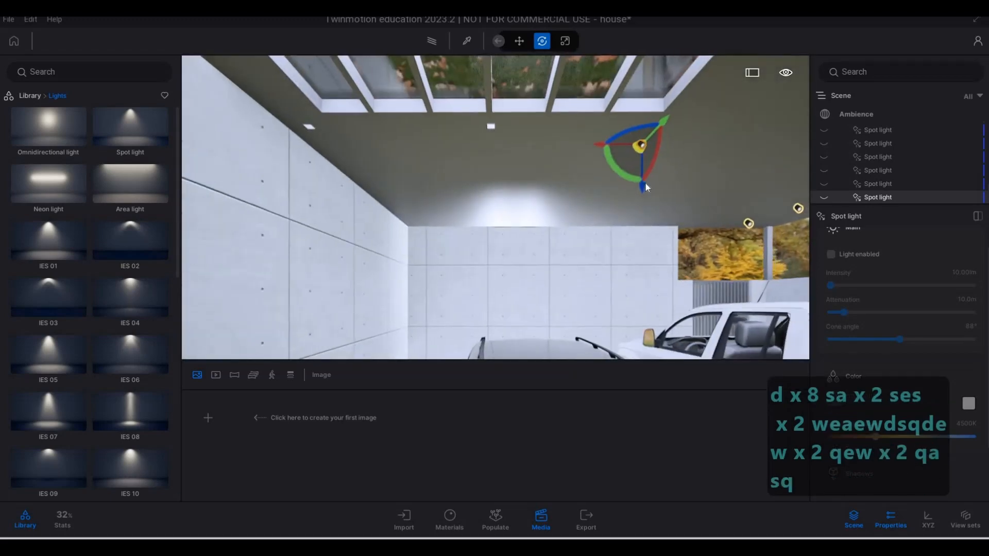
{"action": "left_click_drag", "start_coordinate": [502, 149], "coordinate": [449, 147]}
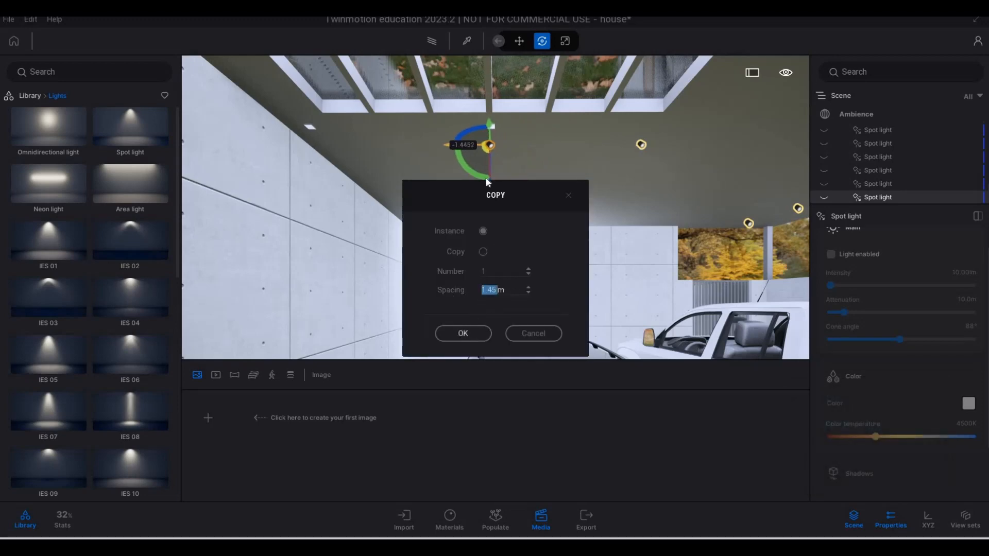
{"action": "left_click", "coordinate": [463, 334]}
Nudge the new copy about 0.23 m toward the skylight grid so it sits under its recessed fixture
{"action": "key", "text": "w"}
{"action": "key", "text": "d"}
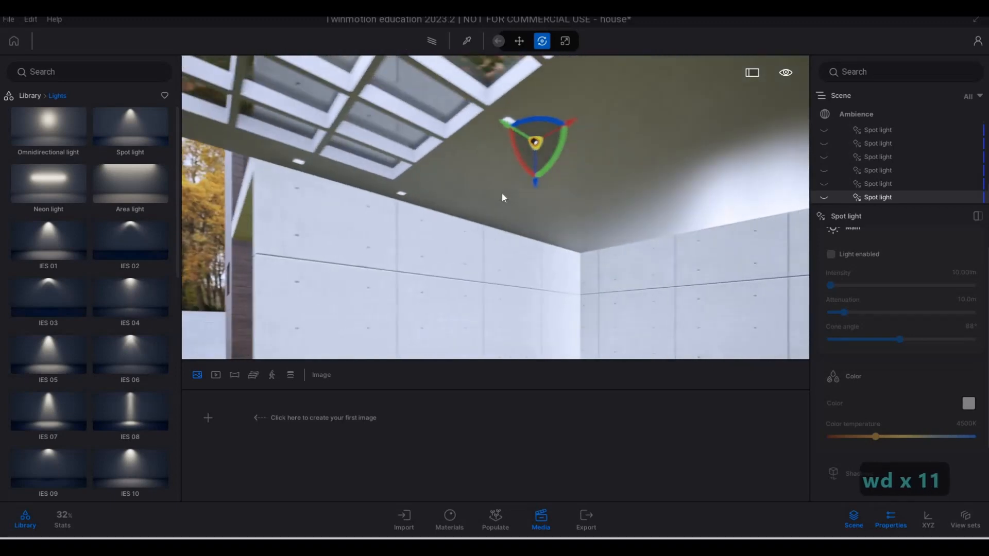
{"action": "key", "text": "w"}
{"action": "key", "text": "d"}
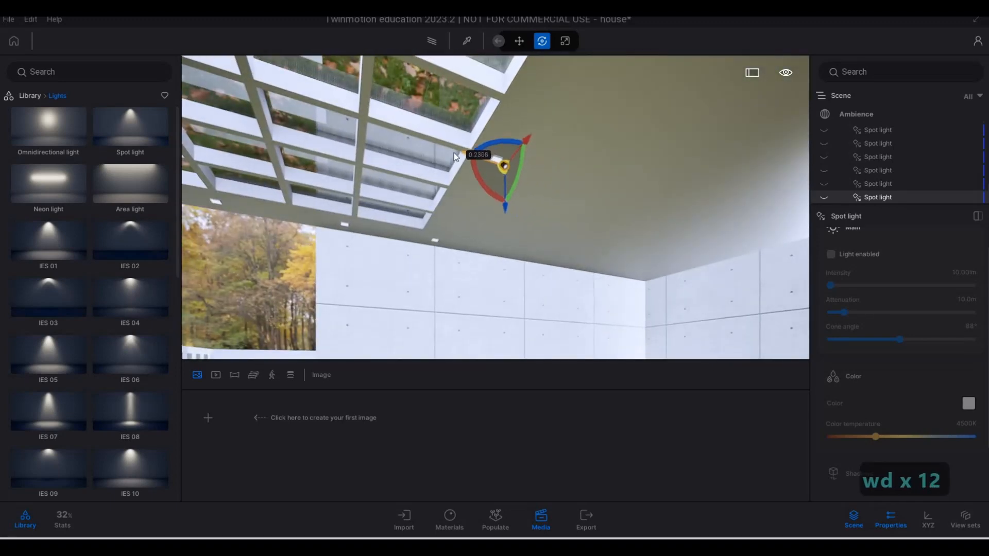
Copy the aligned spot light to the recessed fixture near the corner of the concrete walls as one instance, spaced 1.54 m
{"action": "key", "text": "a"}
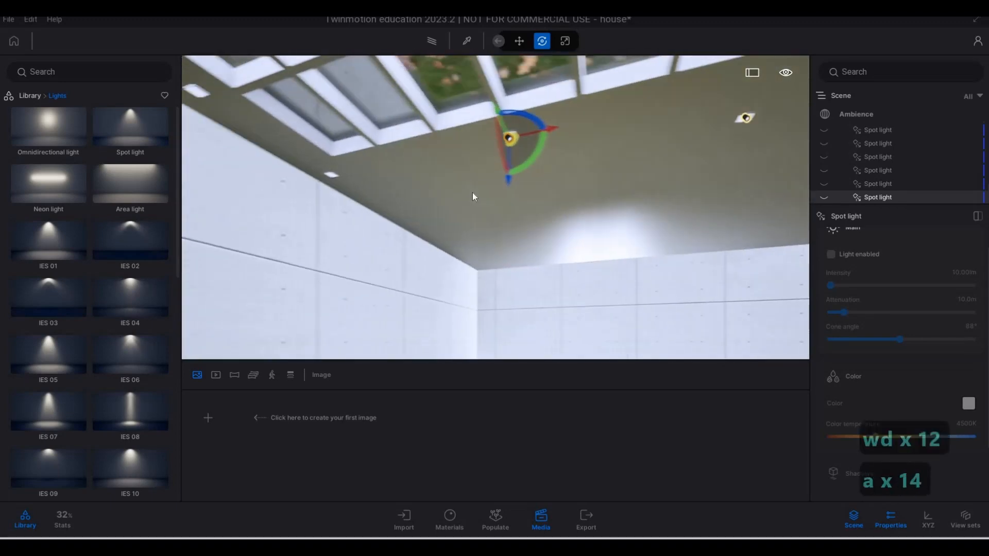
{"action": "key", "text": "a"}
{"action": "key", "text": "s"}
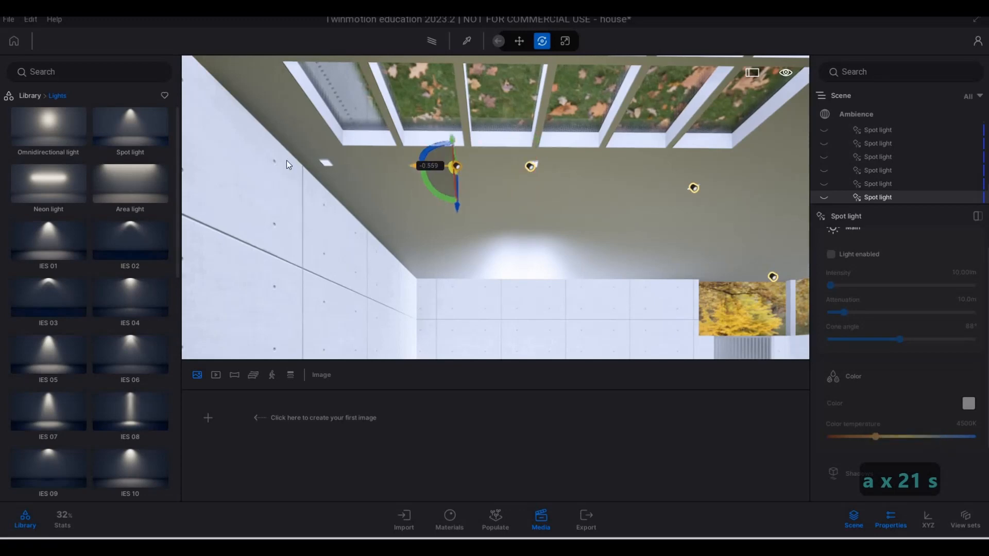
{"action": "left_click_drag", "start_coordinate": [287, 160], "coordinate": [287, 162], "text": "shift"}
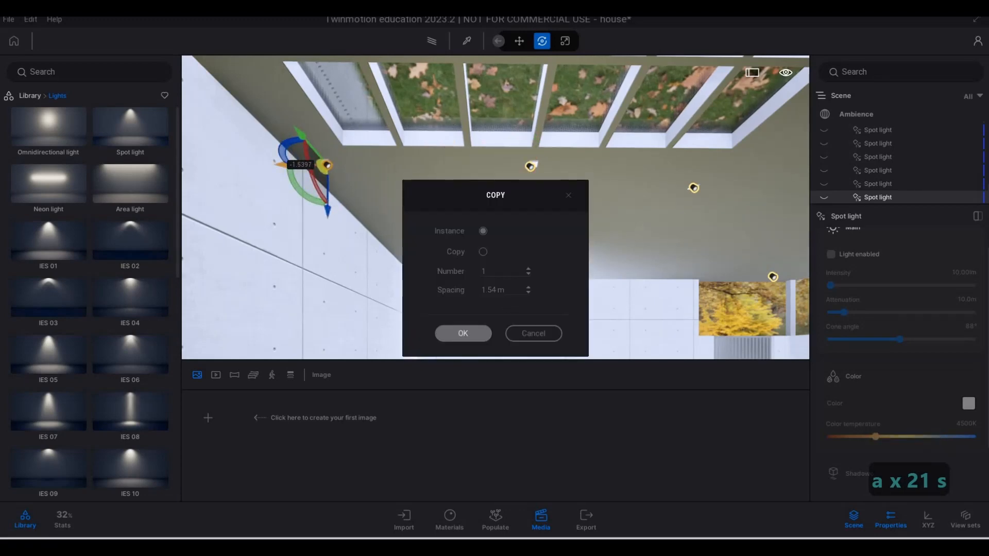
{"action": "left_click", "coordinate": [463, 333]}
Copy the corner spot light along the side wall as 3 instances spaced 1 m apart, and nudge them toward their fixtures
{"action": "key", "text": "s"}
{"action": "key", "text": "d"}
{"action": "key", "text": "s"}
{"action": "key", "text": "d"}
{"action": "key", "text": "s"}
{"action": "key", "text": "d"}
{"action": "key", "text": "s"}
{"action": "key", "text": "d"}
{"action": "key", "text": "s"}
{"action": "key", "text": "d"}
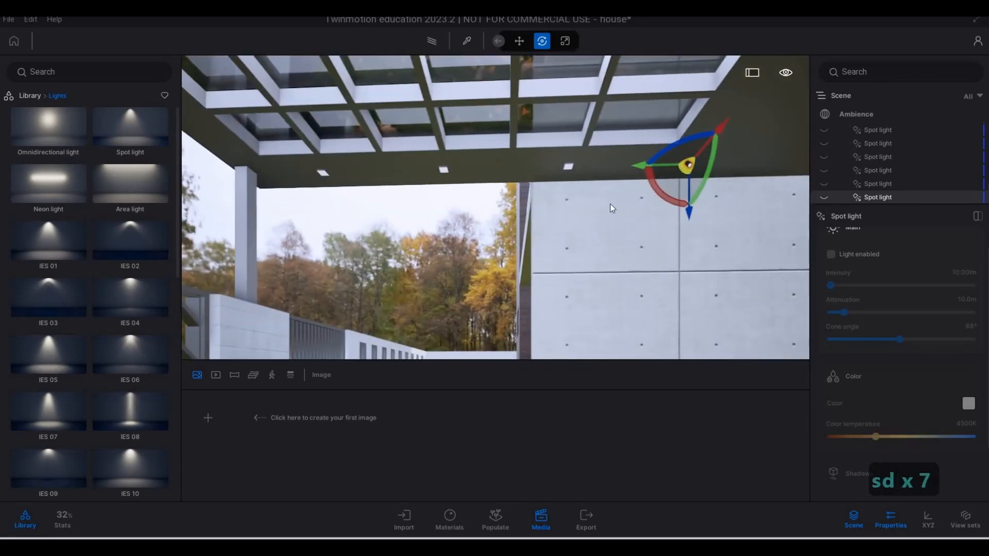
{"action": "left_click", "coordinate": [580, 166]}
{"action": "left_click_drag", "start_coordinate": [471, 168], "coordinate": [464, 168], "text": "shift"}
{"action": "left_click_drag", "start_coordinate": [515, 290], "coordinate": [446, 288]}
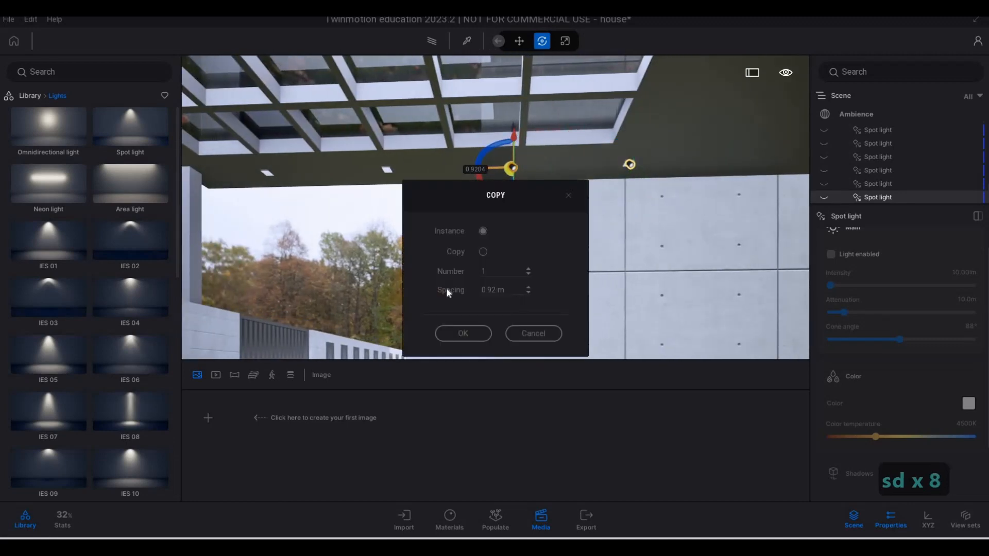
{"action": "type", "text": "1"}
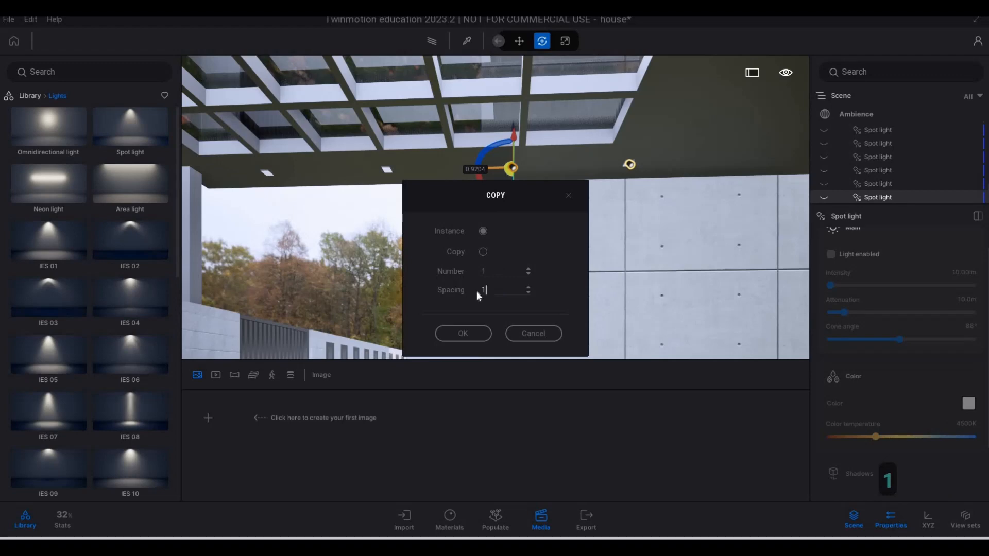
{"action": "key", "text": "Tab"}
{"action": "key", "text": "Return"}
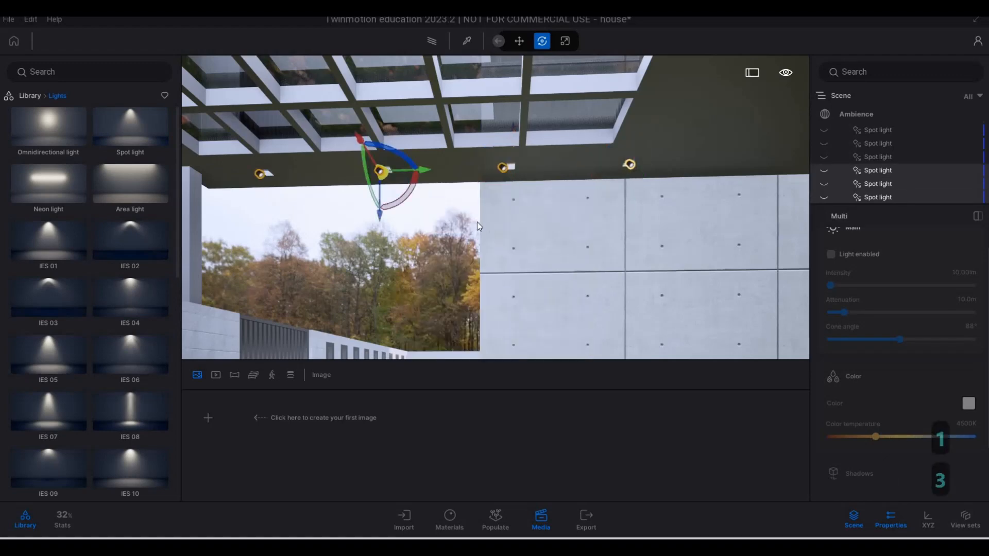
{"action": "key", "text": "a"}
{"action": "mouse_move", "coordinate": [422, 203]}
{"action": "right_mouse_down"}
{"action": "mouse_move", "coordinate": [402, 203]}
{"action": "mouse_move", "coordinate": [433, 205]}
{"action": "mouse_move", "coordinate": [417, 215]}
{"action": "right_mouse_up"}
Review the finished spot light rows of the terrace, entrance porch and carport from outside the house
{"action": "key", "text": "s"}
{"action": "key", "text": "a"}
{"action": "key", "text": "q"}
{"action": "key", "text": "a"}
{"action": "key", "text": "q"}
{"action": "key", "text": "q"}
{"action": "key", "text": "q"}
{"action": "key", "text": "s"}
{"action": "key", "text": "a"}
{"action": "key", "text": "e"}
{"action": "key", "text": "q"}
{"action": "key", "text": "q"}
{"action": "key", "text": "q"}
{"action": "key", "text": "q"}
{"action": "key", "text": "q"}
{"action": "key", "text": "q"}
{"action": "key", "text": "q"}
{"action": "key", "text": "q"}
{"action": "key", "text": "a"}
{"action": "key", "text": "a"}
{"action": "key", "text": "a"}
{"action": "key", "text": "a"}
{"action": "key", "text": "a"}
{"action": "key", "text": "a"}
{"action": "key", "text": "a"}
{"action": "key", "text": "a"}
{"action": "key", "text": "a"}
{"action": "key", "text": "a"}
{"action": "key", "text": "a"}
{"action": "key", "text": "a"}
{"action": "key", "text": "a"}
{"action": "key", "text": "a"}
{"action": "key", "text": "a"}
{"action": "key", "text": "a"}
{"action": "key", "text": "a"}
{"action": "key", "text": "a"}
{"action": "key", "text": "a"}
{"action": "key", "text": "a"}
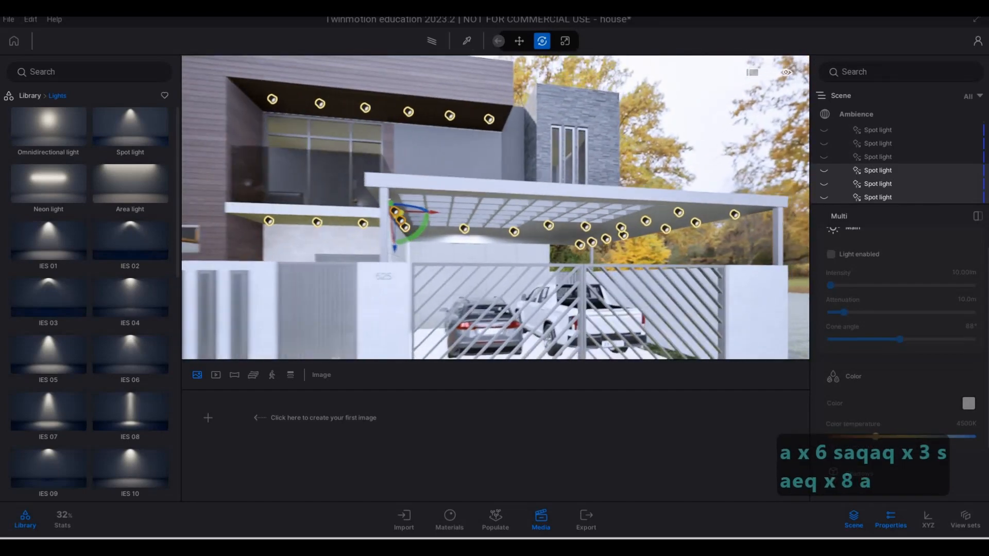
{"action": "key", "text": "a"}
{"action": "key", "text": "a"}
{"action": "key", "text": "a"}
{"action": "key", "text": "a"}
{"action": "key", "text": "a"}
{"action": "key", "text": "a"}
{"action": "key", "text": "a"}
{"action": "key", "text": "a"}
{"action": "key", "text": "a"}
{"action": "key", "text": "a"}
{"action": "key", "text": "a"}
{"action": "key", "text": "a"}
{"action": "key", "text": "a"}
{"action": "key", "text": "a"}
{"action": "key", "text": "a"}
Deselect the spot lights and preview the lit front facade with the Path Tracer
{"action": "key", "text": "a"}
{"action": "key", "text": "a"}
{"action": "key", "text": "e"}
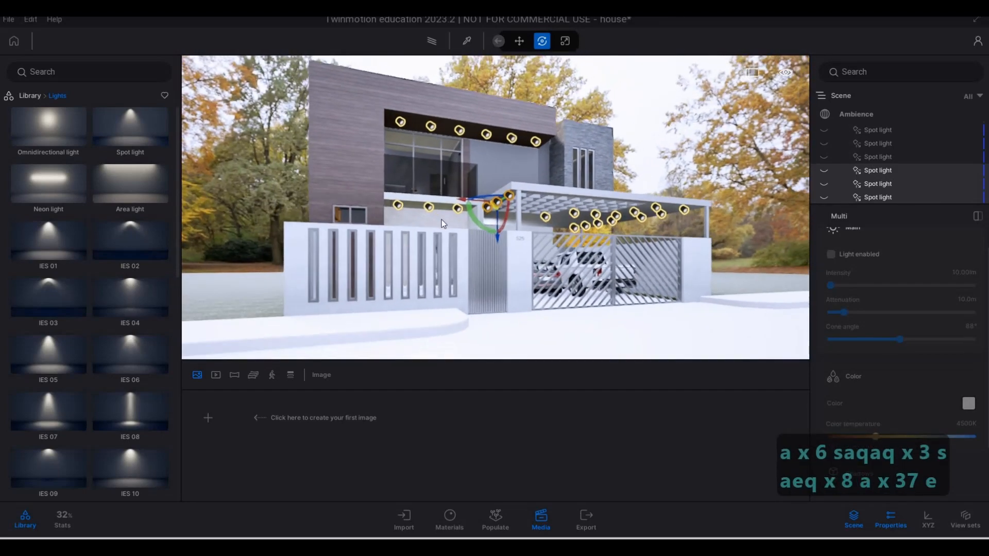
{"action": "key", "text": "a"}
{"action": "key", "text": "Escape"}
{"action": "key", "text": "Escape"}
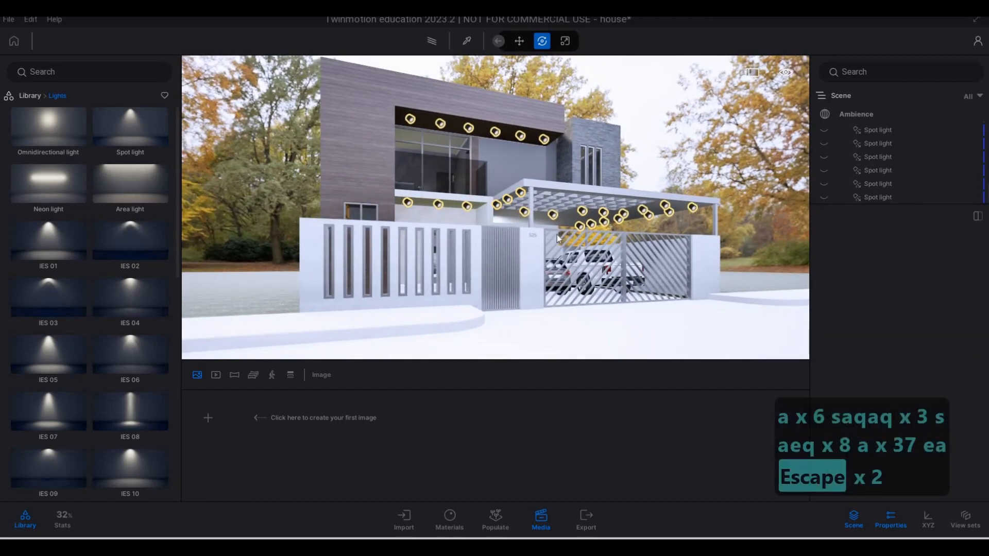
{"action": "left_click", "coordinate": [432, 41]}
{"action": "key", "text": "s"}
{"action": "key", "text": "s"}
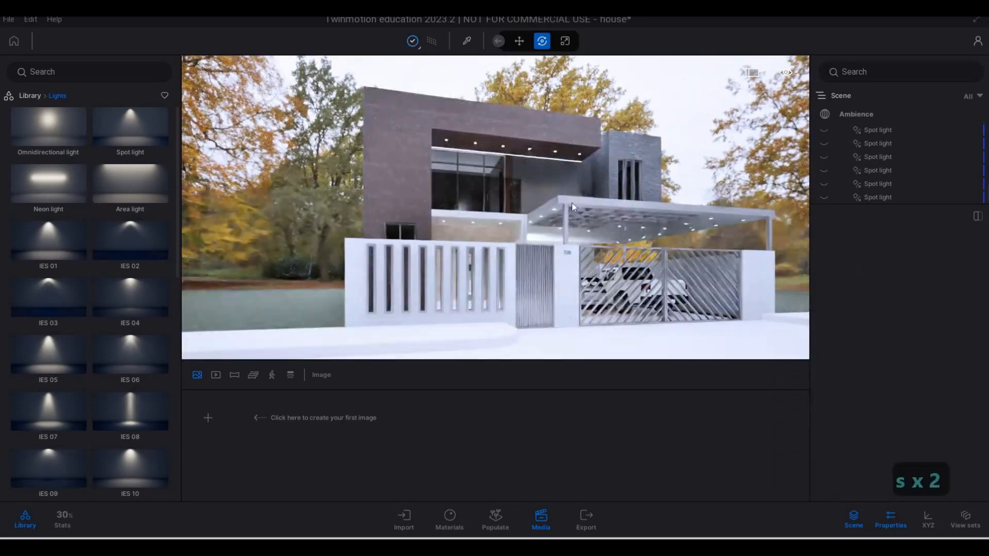
{"action": "key", "text": "q"}
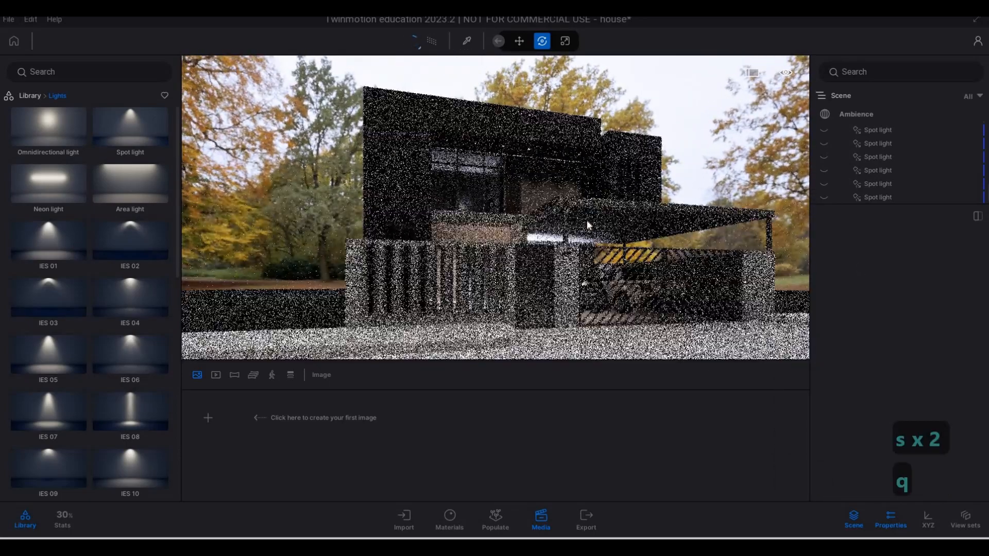
{"action": "key", "text": "s"}
{"action": "key", "text": "q"}
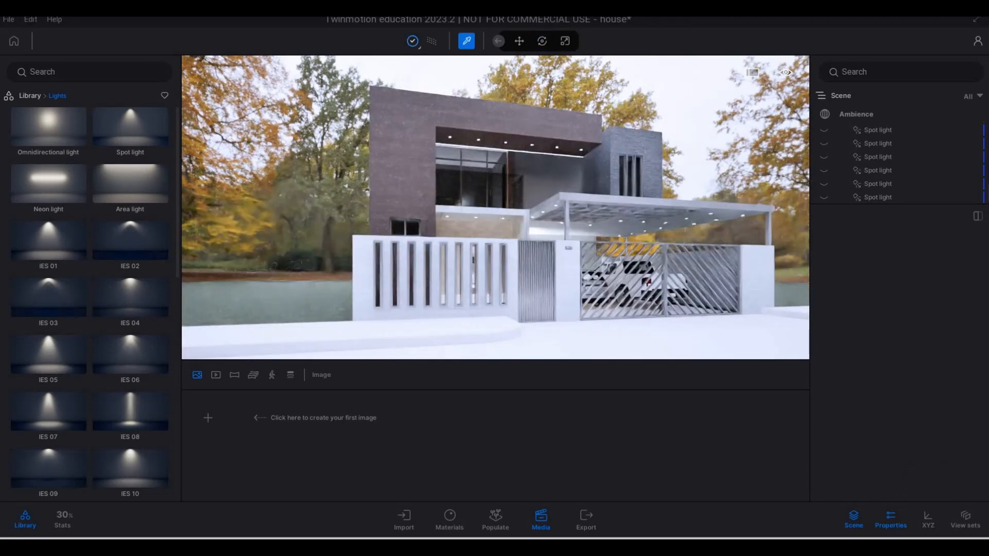
Pick the Clear glass material on the upper-floor window and set its opacity to 70%
{"action": "left_click", "coordinate": [483, 150]}
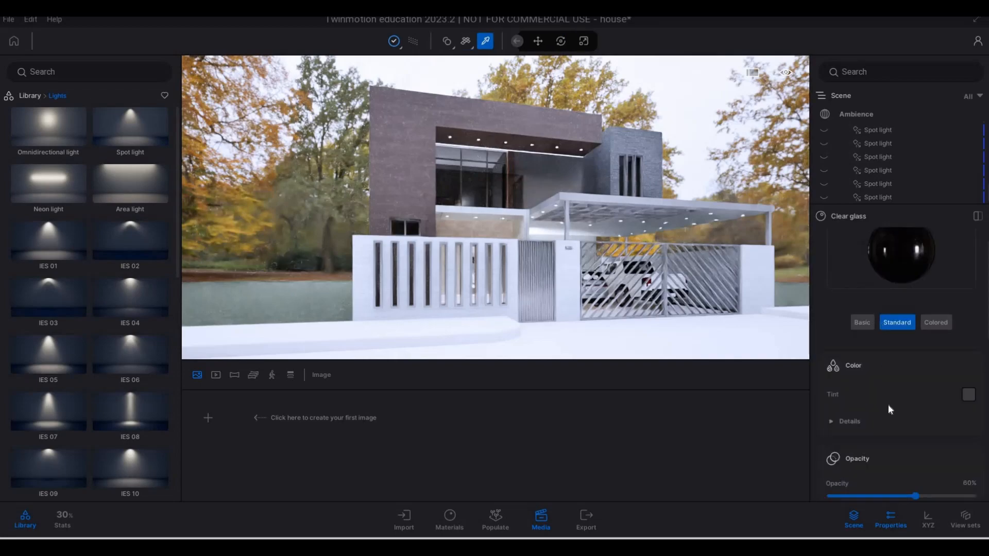
{"action": "scroll", "coordinate": [910, 428], "scroll_direction": "down", "scroll_amount": 2}
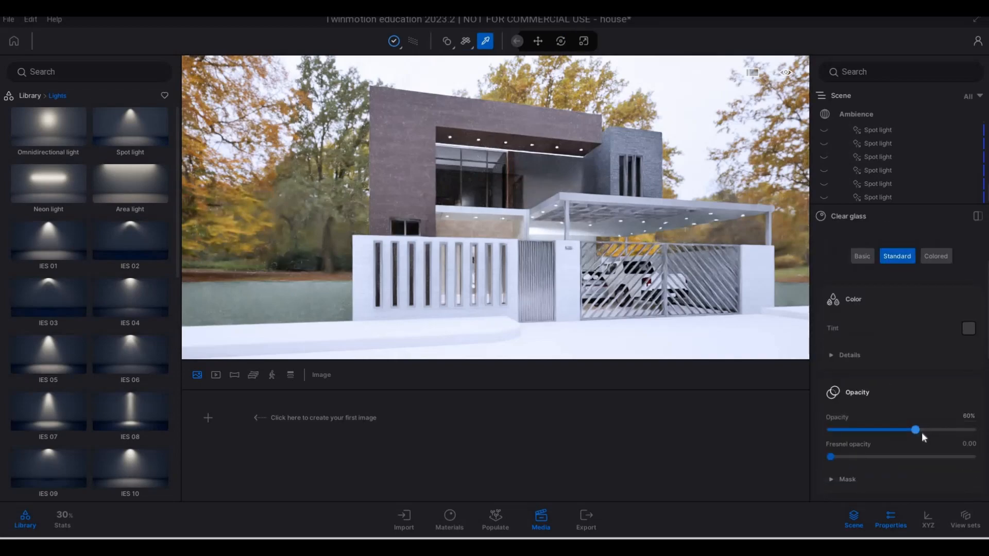
{"action": "left_click", "coordinate": [921, 432]}
{"action": "left_click_drag", "start_coordinate": [922, 431], "coordinate": [930, 429]}
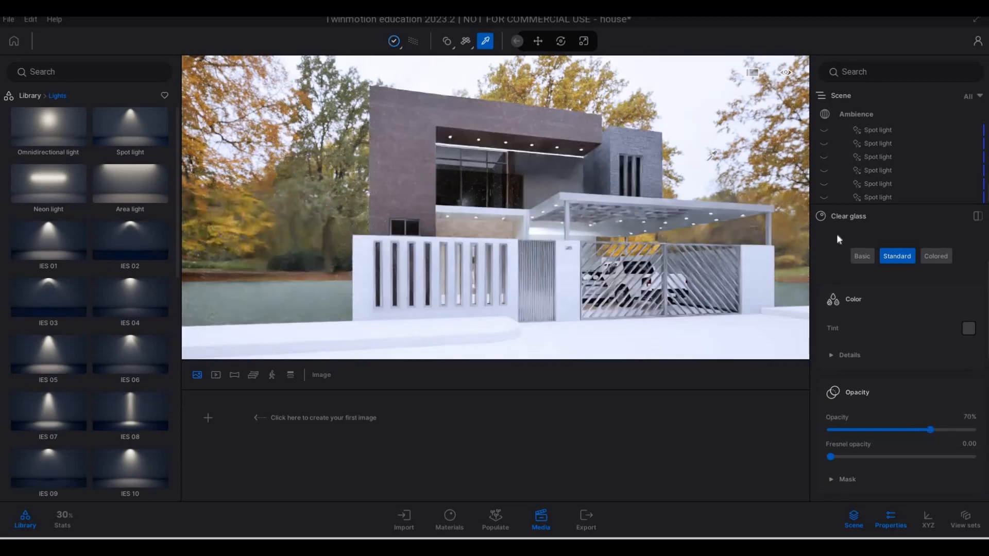
Try the Colored type on the Clear glass material and compare it with Standard on the facade
{"action": "left_click", "coordinate": [936, 262]}
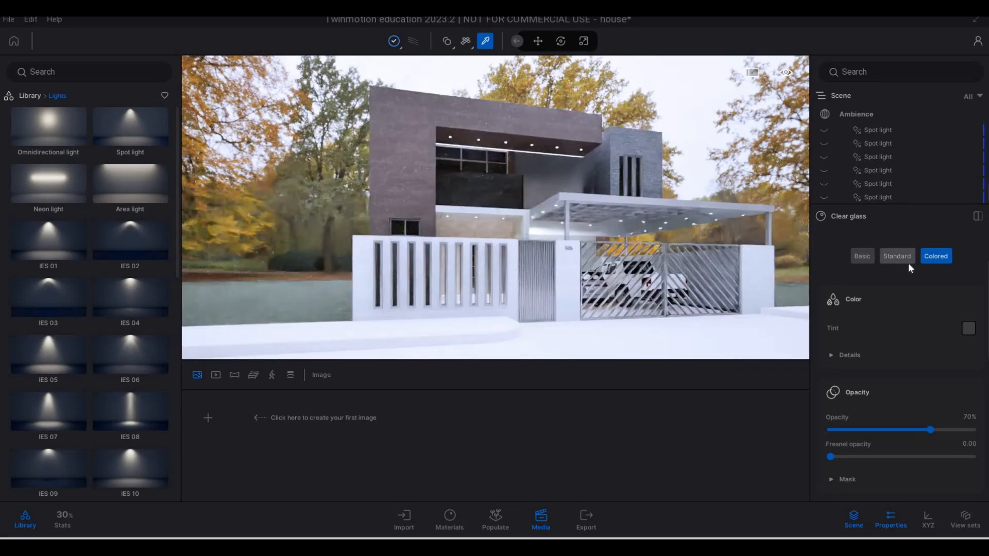
{"action": "left_click", "coordinate": [906, 261]}
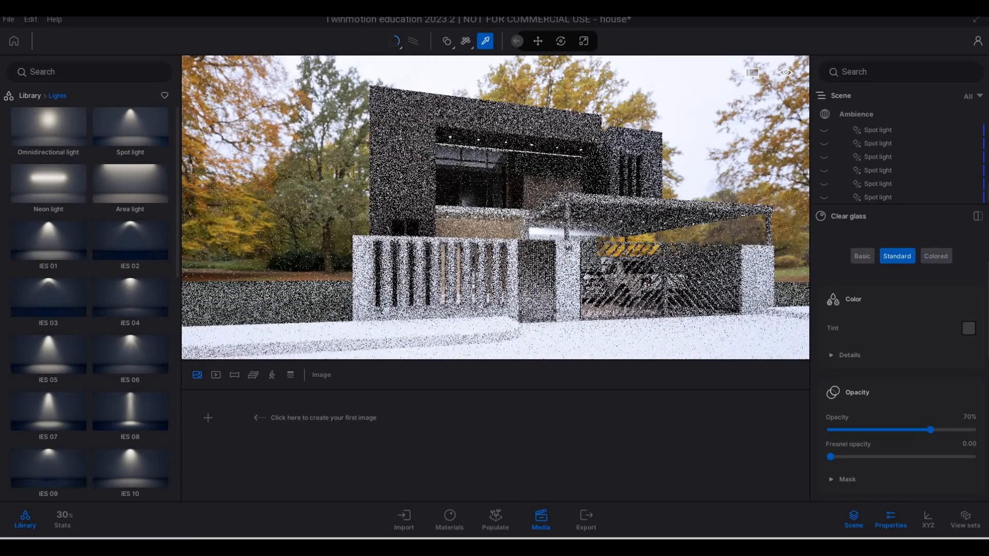
{"action": "key", "text": "d"}
{"action": "key", "text": "d"}
{"action": "key", "text": "d"}
{"action": "key", "text": "d"}
{"action": "key", "text": "d"}
{"action": "key", "text": "d"}
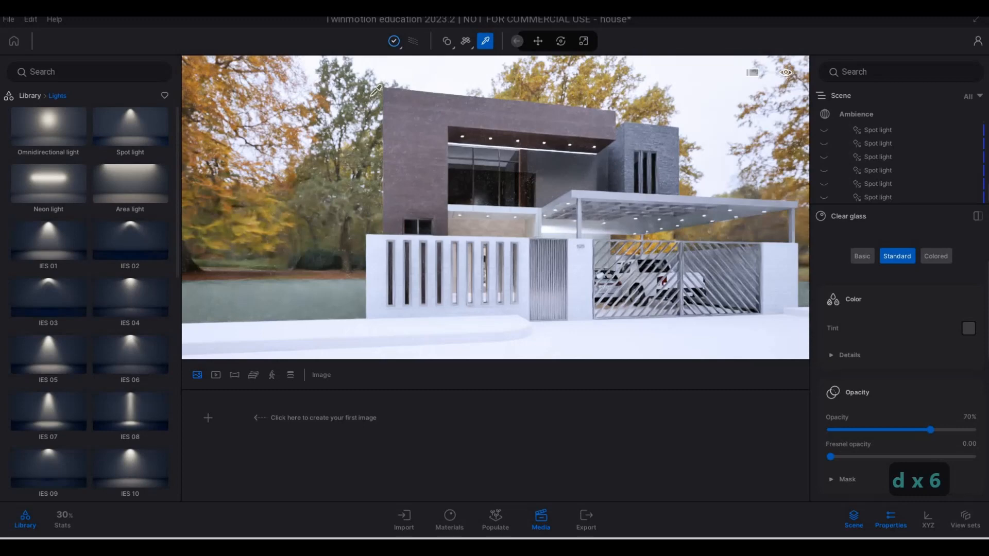
Turn off the Path Tracer and return to the real-time view of the house front
{"action": "left_click", "coordinate": [413, 41]}
{"action": "key", "text": "w"}
{"action": "key", "text": "w"}
{"action": "key", "text": "w"}
{"action": "key", "text": "w"}
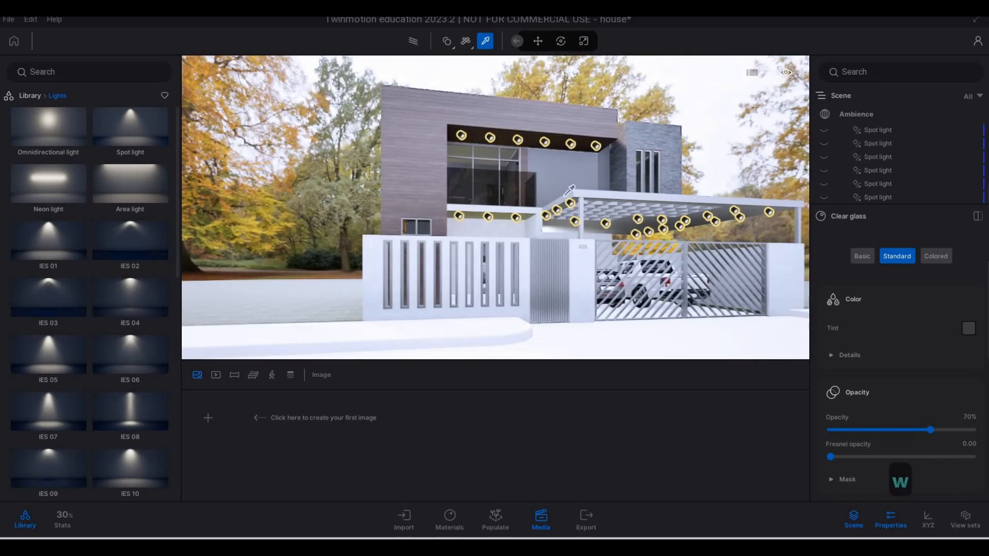
Pick the Clear glass material covering the carport's grid roof
{"action": "key", "text": "e"}
{"action": "key", "text": "e"}
{"action": "key", "text": "e"}
{"action": "key", "text": "e"}
{"action": "key", "text": "e"}
{"action": "key", "text": "e"}
{"action": "key", "text": "e"}
{"action": "key", "text": "w"}
{"action": "key", "text": "w"}
{"action": "key", "text": "w"}
{"action": "key", "text": "w"}
{"action": "key", "text": "w"}
{"action": "key", "text": "w"}
{"action": "key", "text": "w"}
{"action": "key", "text": "w"}
{"action": "key", "text": "w"}
{"action": "key", "text": "w"}
{"action": "key", "text": "w"}
{"action": "key", "text": "w"}
{"action": "key", "text": "w"}
{"action": "key", "text": "w"}
{"action": "key", "text": "w"}
{"action": "key", "text": "w"}
{"action": "key", "text": "w"}
{"action": "key", "text": "w"}
{"action": "key", "text": "w"}
{"action": "key", "text": "w"}
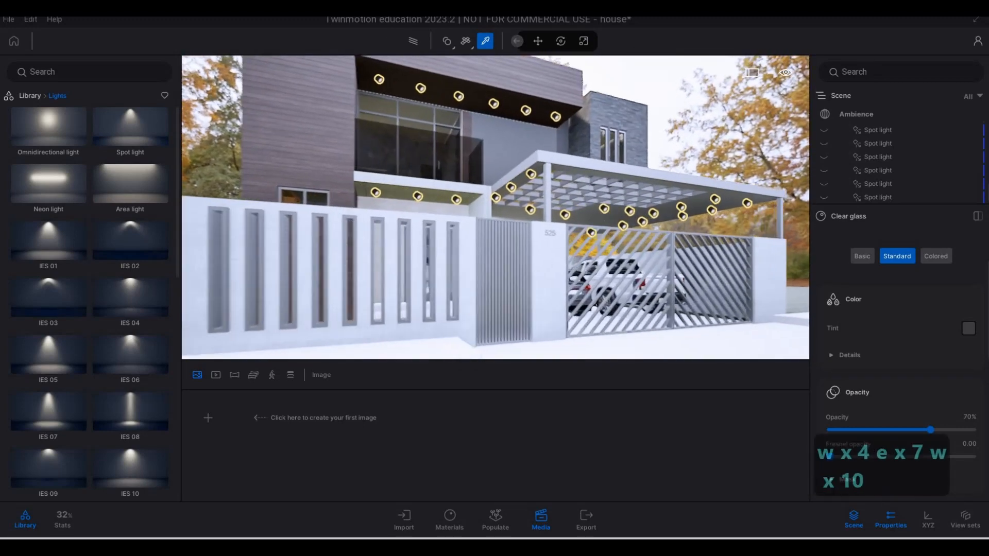
{"action": "key", "text": "w"}
{"action": "key", "text": "w"}
{"action": "key", "text": "w"}
{"action": "key", "text": "d"}
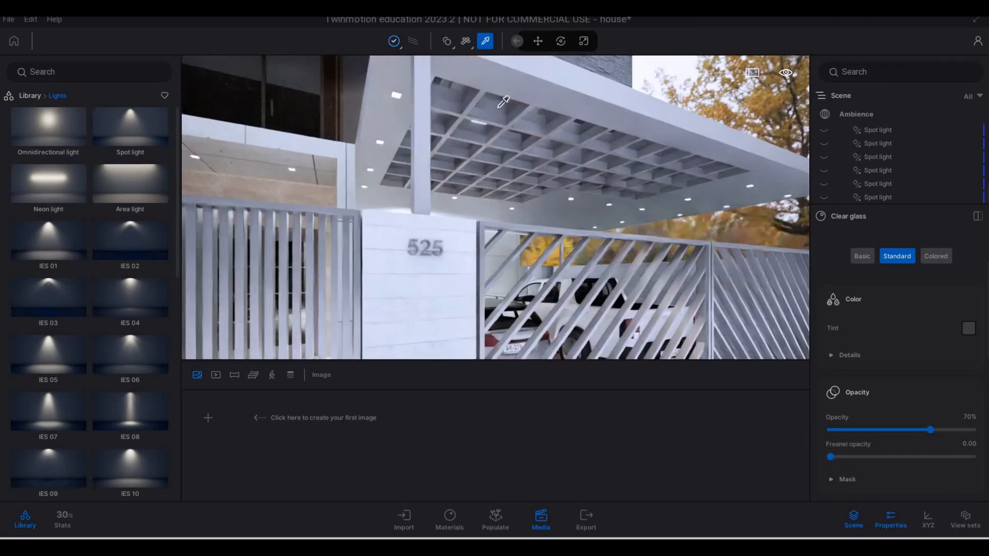
{"action": "left_click", "coordinate": [500, 106]}
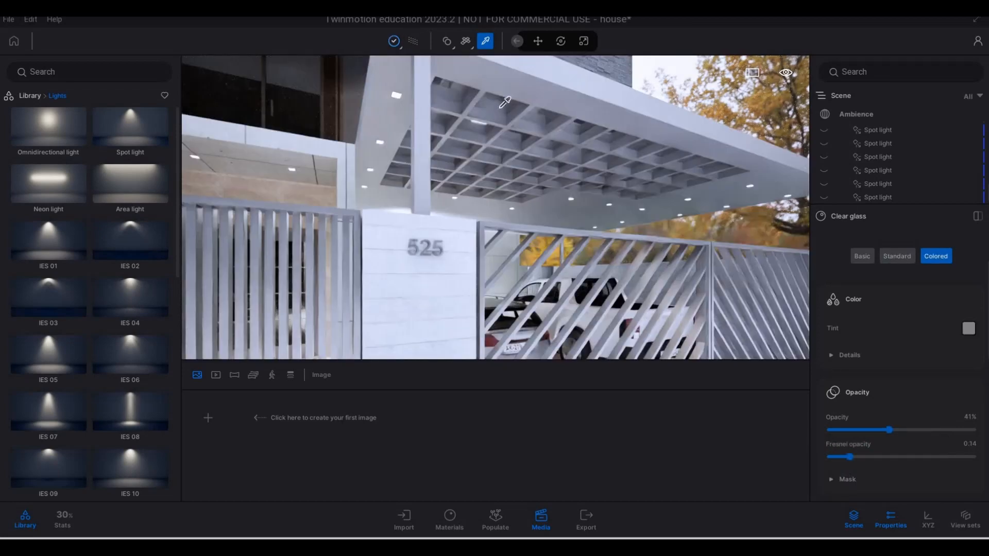
Compare the Standard type on the carport roof's Clear glass, return it to Colored, and set its tint to 4A4A4A
{"action": "left_click", "coordinate": [897, 257]}
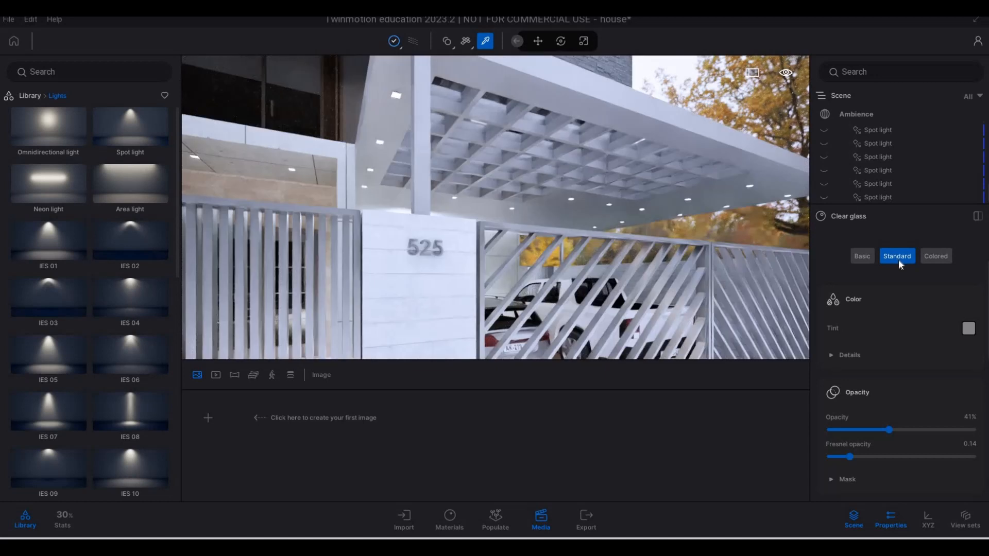
{"action": "left_click", "coordinate": [934, 259]}
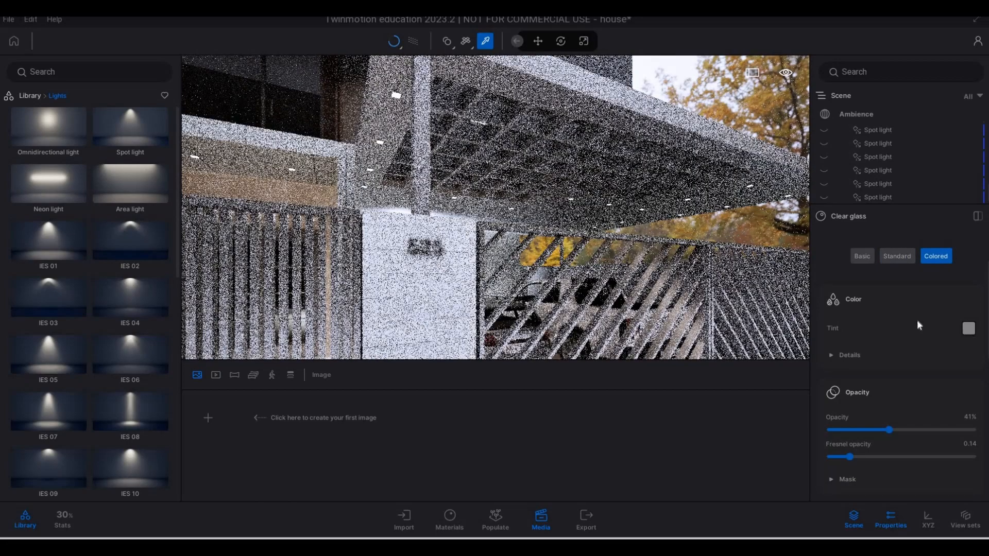
{"action": "left_click", "coordinate": [968, 328]}
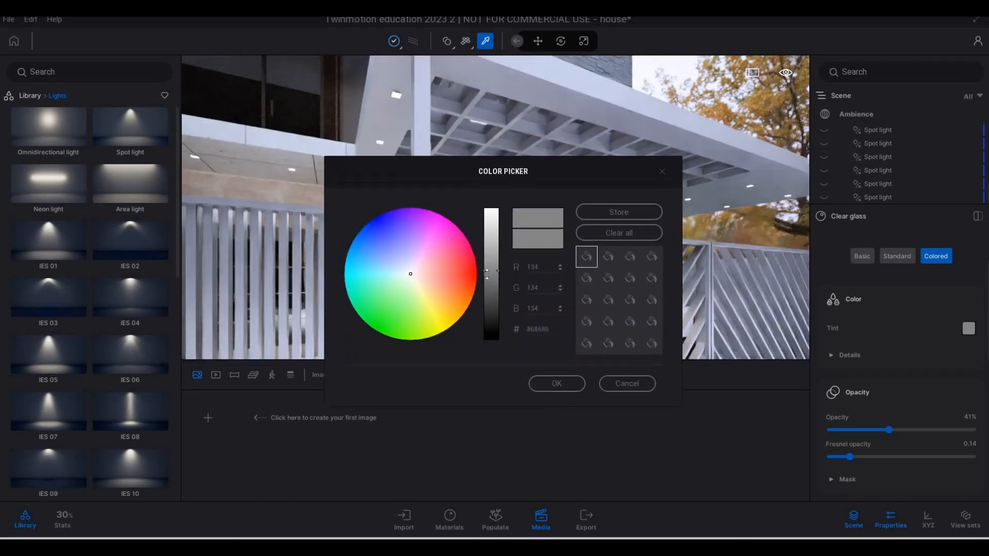
{"action": "left_click_drag", "start_coordinate": [486, 274], "coordinate": [488, 301]}
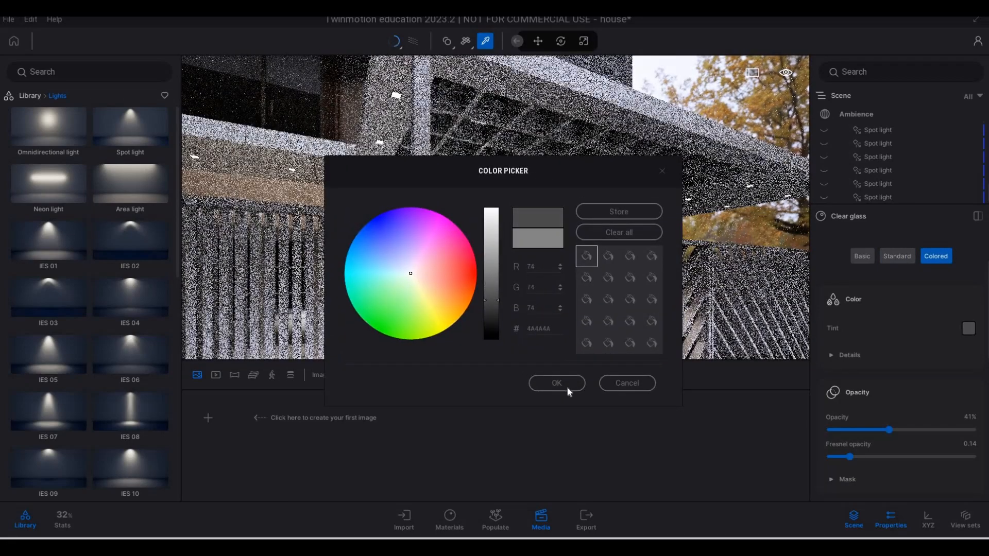
{"action": "left_click", "coordinate": [565, 385]}
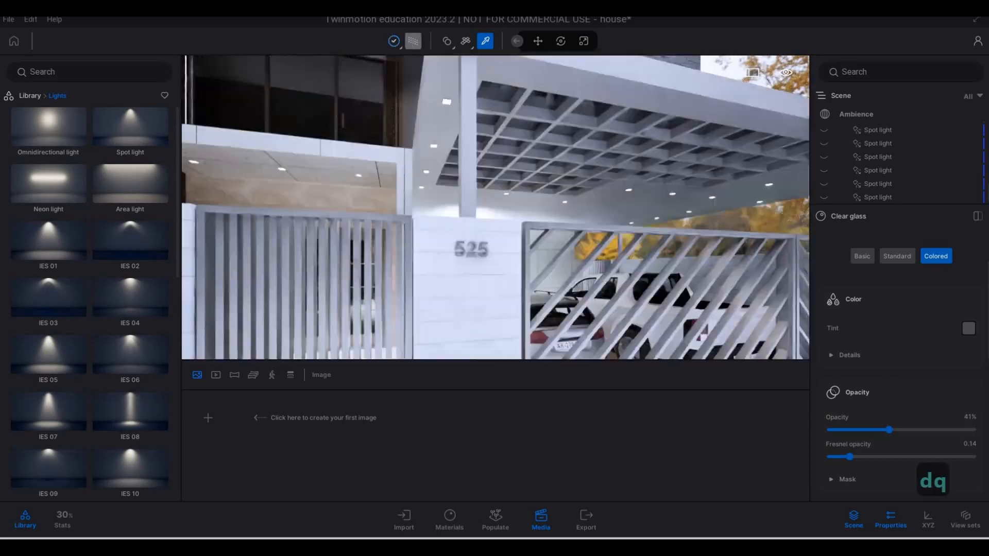
Return to the real-time view of the front facade and leave the material picker
{"action": "key", "text": "s"}
{"action": "key", "text": "q"}
{"action": "key", "text": "q"}
{"action": "key", "text": "a"}
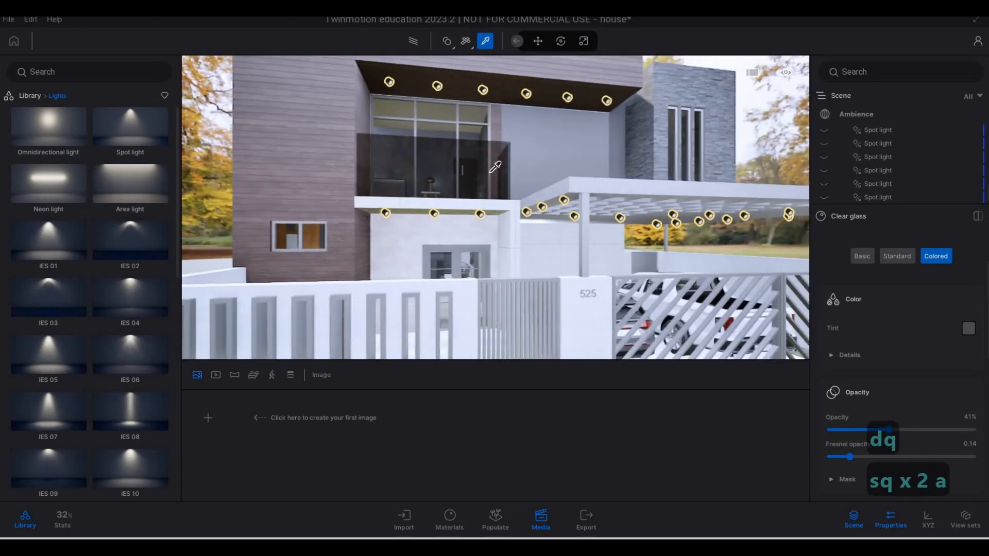
{"action": "key", "text": "s"}
{"action": "key", "text": "s"}
{"action": "key", "text": "s"}
{"action": "key", "text": "s"}
{"action": "key", "text": "s"}
{"action": "key", "text": "s"}
{"action": "key", "text": "s"}
{"action": "key", "text": "s"}
{"action": "key", "text": "s"}
{"action": "key", "text": "s"}
{"action": "key", "text": "s"}
{"action": "key", "text": "s"}
{"action": "key", "text": "s"}
{"action": "key", "text": "s"}
{"action": "key", "text": "s"}
{"action": "key", "text": "s"}
{"action": "key", "text": "s"}
{"action": "key", "text": "s"}
{"action": "key", "text": "s"}
{"action": "key", "text": "s"}
{"action": "key", "text": "Escape"}
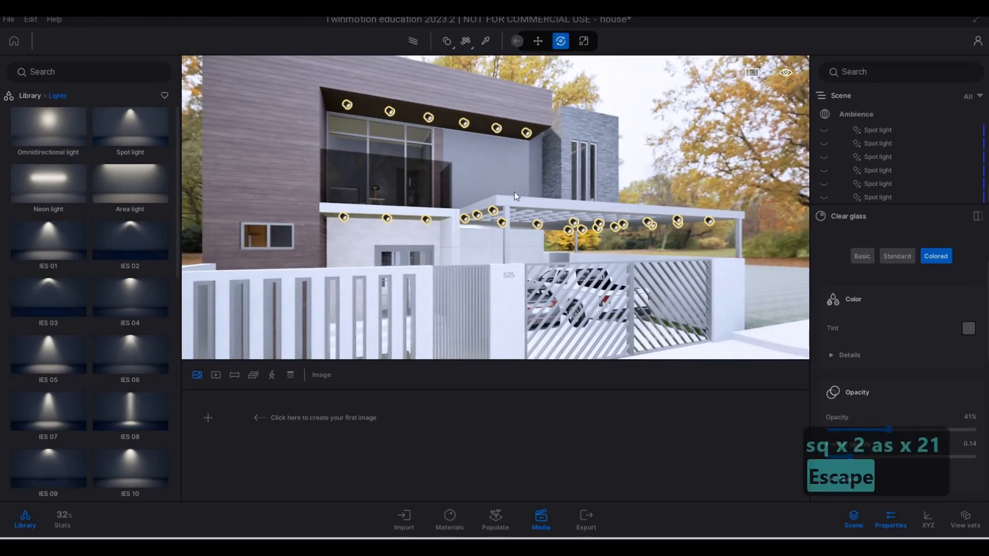
Survey the house from the front facade around to the side wall and the large lawn beside it
{"action": "key", "text": "a"}
{"action": "key", "text": "s"}
{"action": "key", "text": "e"}
{"action": "key", "text": "q"}
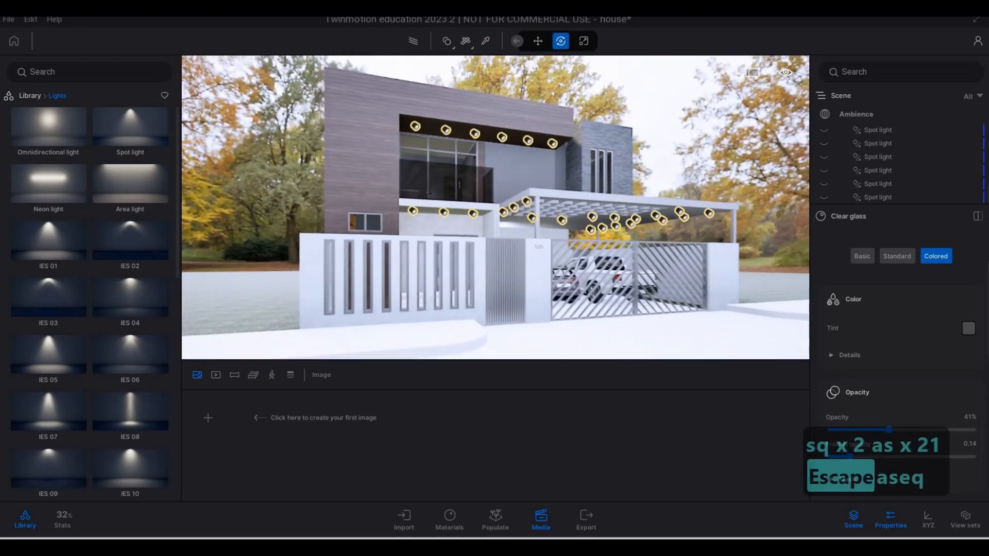
{"action": "key", "text": "a"}
{"action": "key", "text": "w"}
{"action": "key", "text": "q"}
{"action": "key", "text": "q"}
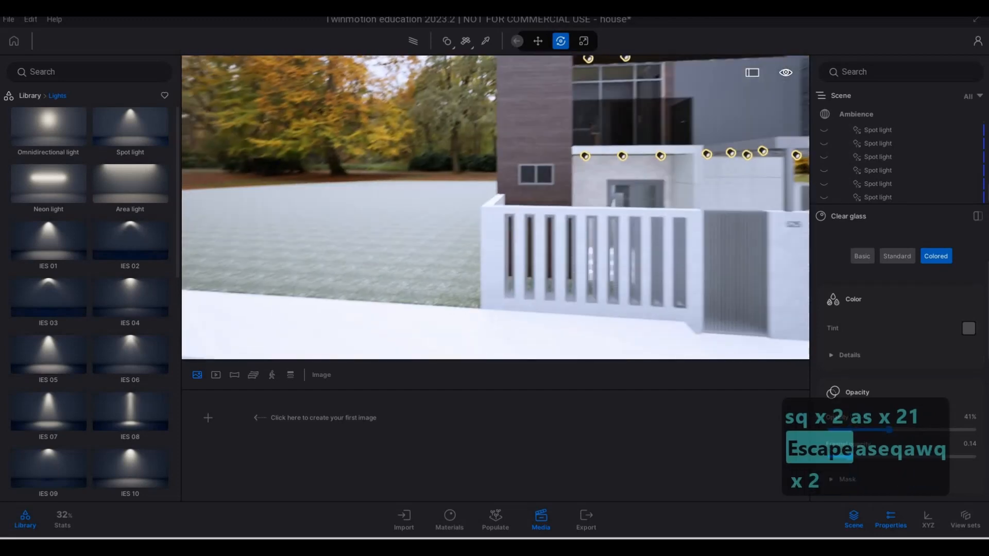
{"action": "key", "text": "a"}
{"action": "key", "text": "a"}
{"action": "key", "text": "a"}
{"action": "key", "text": "a"}
{"action": "key", "text": "a"}
{"action": "key", "text": "a"}
{"action": "key", "text": "a"}
{"action": "key", "text": "a"}
{"action": "key", "text": "a"}
{"action": "key", "text": "a"}
{"action": "key", "text": "a"}
{"action": "key", "text": "a"}
{"action": "key", "text": "a"}
{"action": "key", "text": "a"}
{"action": "key", "text": "a"}
{"action": "key", "text": "a"}
{"action": "key", "text": "a"}
{"action": "key", "text": "a"}
{"action": "key", "text": "a"}
{"action": "key", "text": "a"}
{"action": "key", "text": "s"}
{"action": "key", "text": "s"}
{"action": "key", "text": "s"}
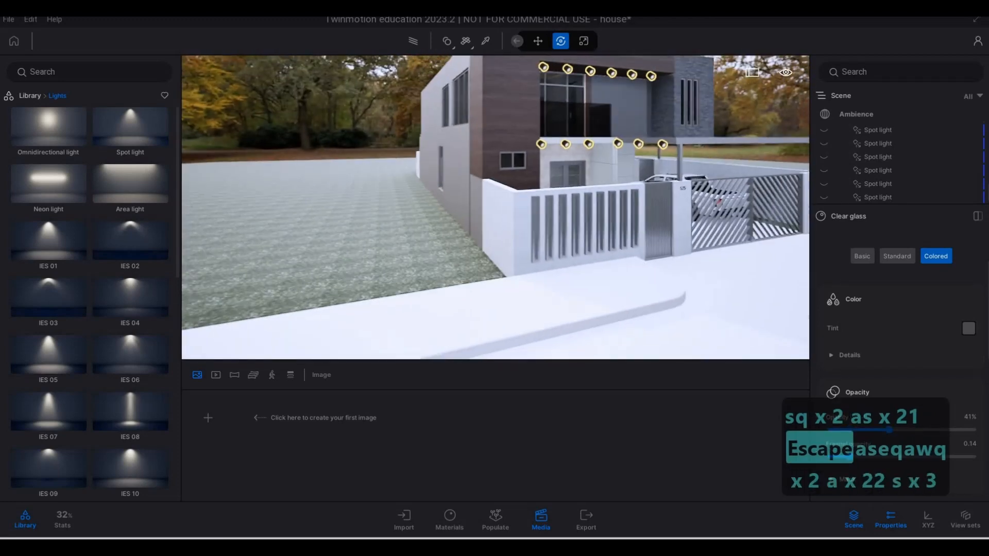
{"action": "key", "text": "q"}
{"action": "key", "text": "a"}
{"action": "key", "text": "a"}
{"action": "key", "text": "a"}
{"action": "key", "text": "a"}
{"action": "key", "text": "a"}
{"action": "key", "text": "a"}
{"action": "key", "text": "a"}
{"action": "key", "text": "a"}
{"action": "key", "text": "a"}
{"action": "key", "text": "a"}
{"action": "key", "text": "a"}
{"action": "key", "text": "a"}
{"action": "key", "text": "a"}
{"action": "key", "text": "a"}
{"action": "key", "text": "a"}
{"action": "key", "text": "a"}
{"action": "key", "text": "a"}
{"action": "key", "text": "w"}
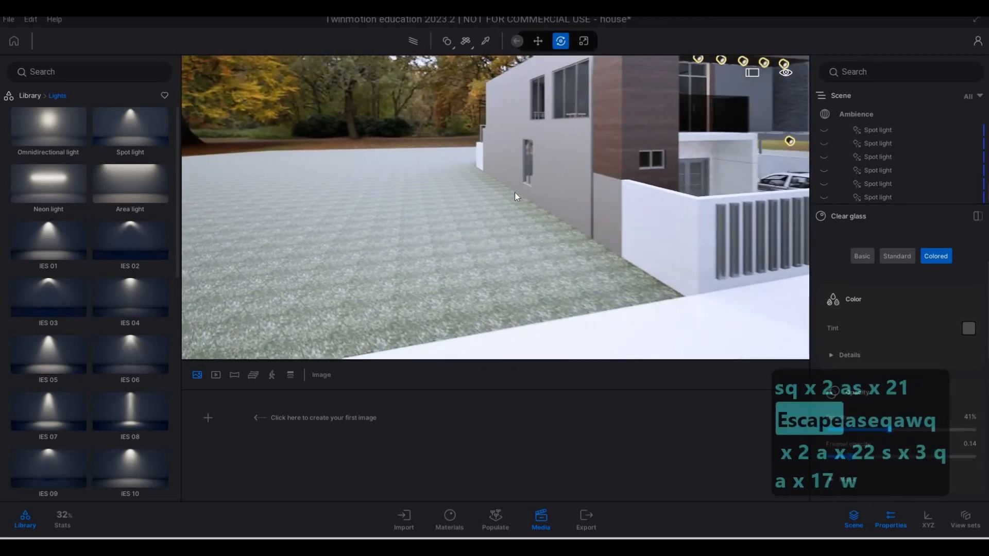
{"action": "key", "text": "w"}
{"action": "key", "text": "w"}
{"action": "key", "text": "5"}
{"action": "key", "text": "s"}
{"action": "key", "text": "q"}
{"action": "key", "text": "4"}
{"action": "key", "text": "w"}
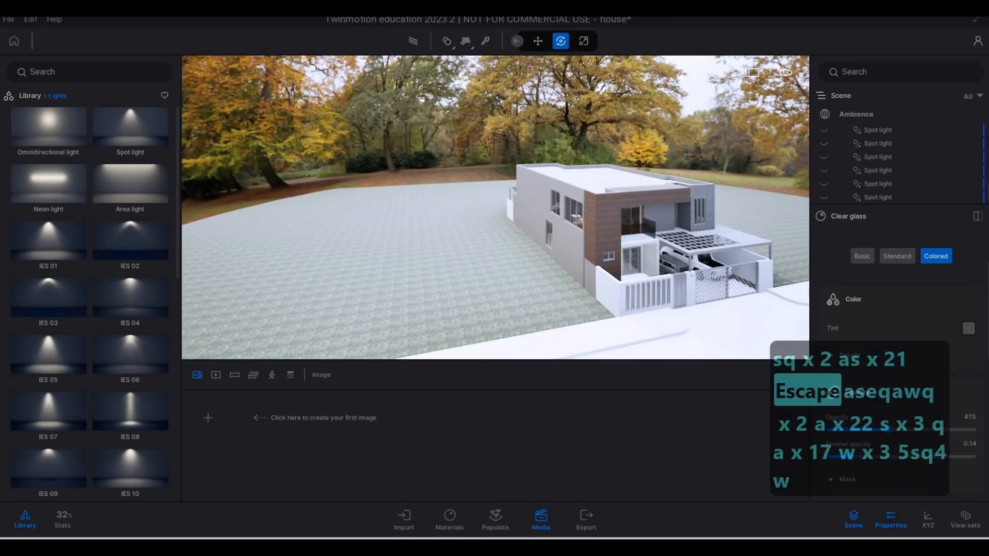
{"action": "key", "text": "a"}
{"action": "key", "text": "e"}
{"action": "key", "text": "d"}
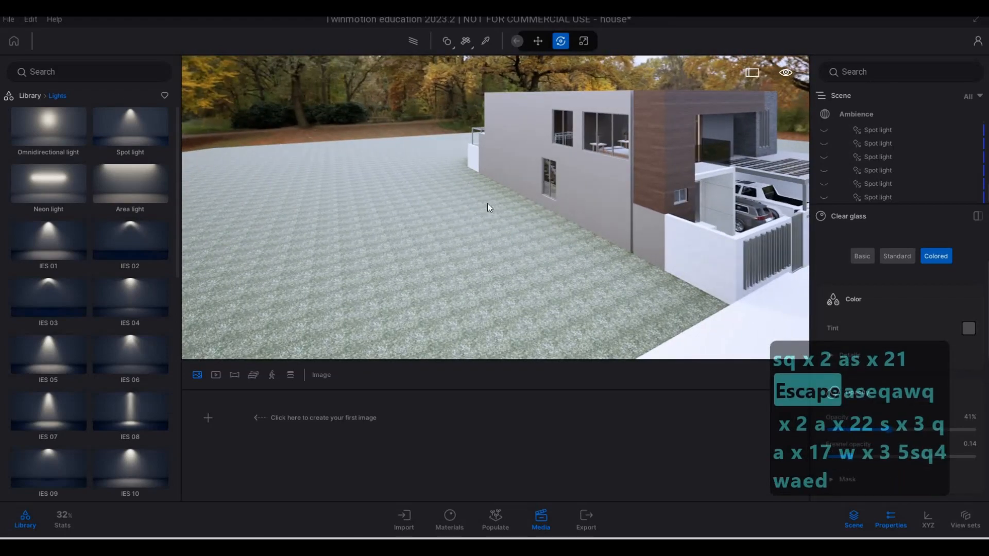
Open the Populate foliage Scatter tool with the side lawn in view
{"action": "key", "text": "F1"}
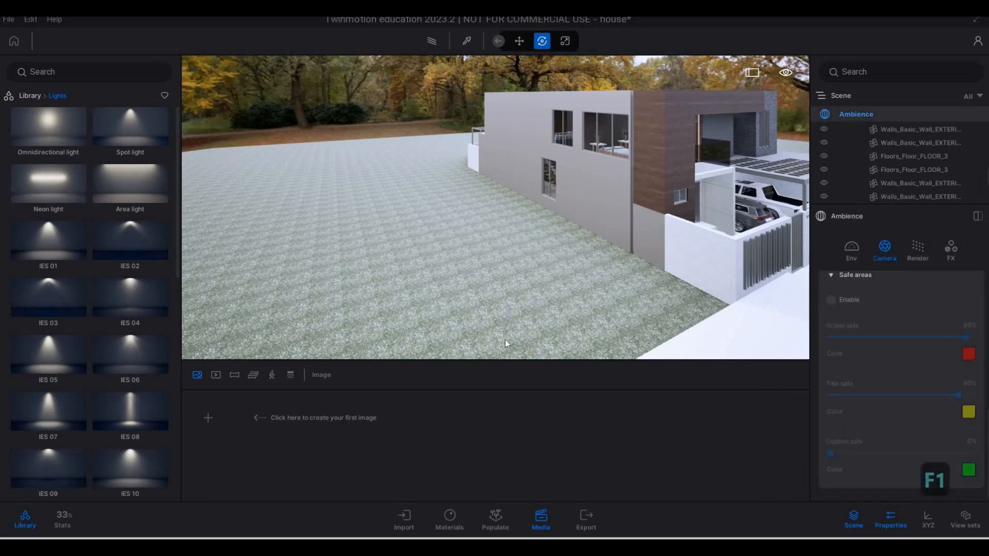
{"action": "key", "text": "s"}
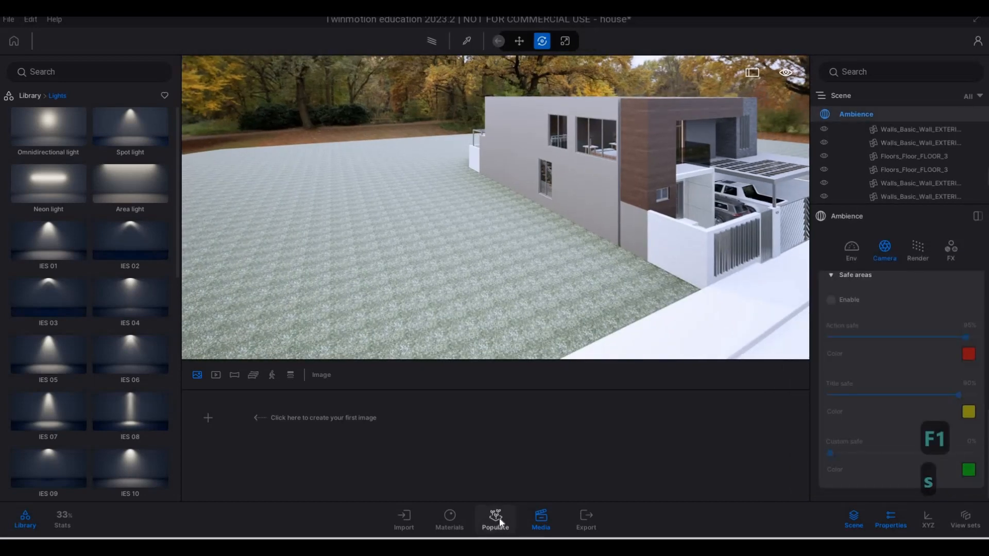
{"action": "left_click", "coordinate": [499, 517]}
{"action": "key", "text": "w"}
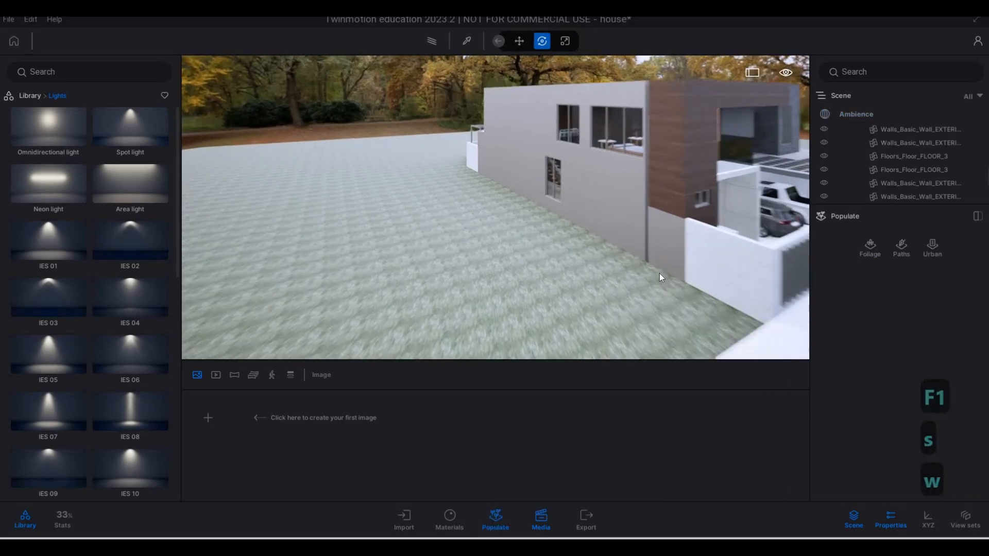
{"action": "key", "text": "d"}
{"action": "key", "text": "s"}
{"action": "key", "text": "w"}
{"action": "key", "text": "d"}
{"action": "key", "text": "s"}
{"action": "key", "text": "a"}
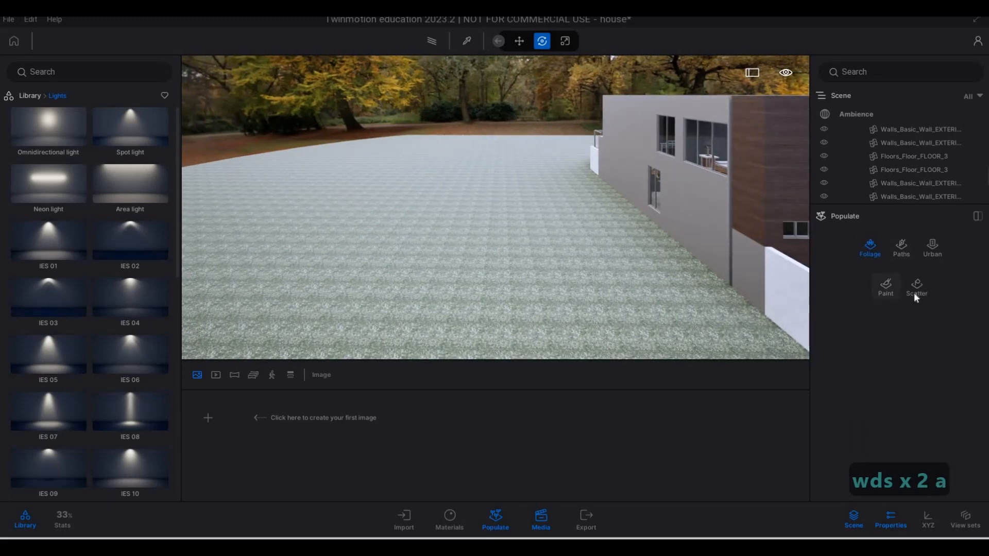
{"action": "left_click", "coordinate": [917, 288]}
Add Long grass 02 from the Grass and flowers vegetation library to the scatter set
{"action": "left_click", "coordinate": [21, 93]}
{"action": "left_click", "coordinate": [115, 137]}
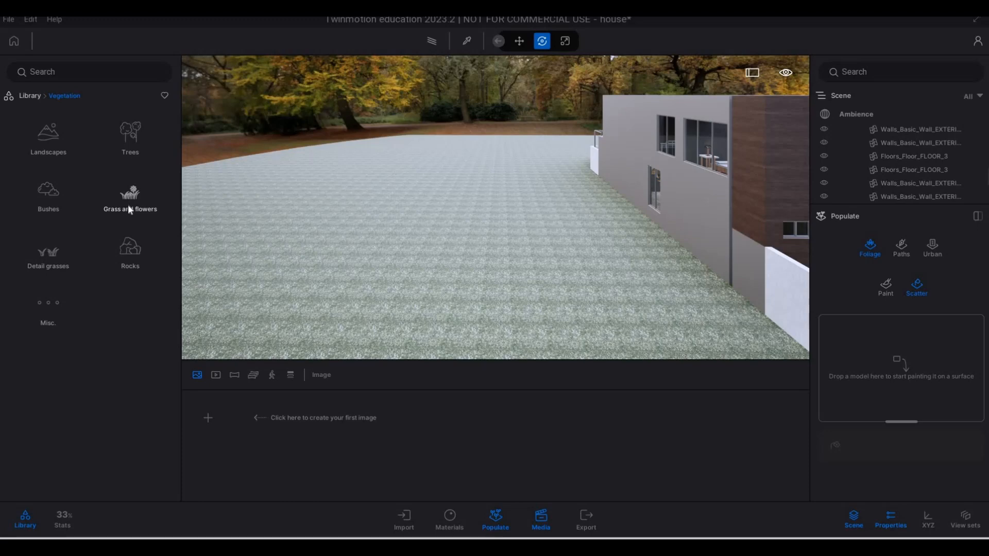
{"action": "left_click", "coordinate": [128, 207]}
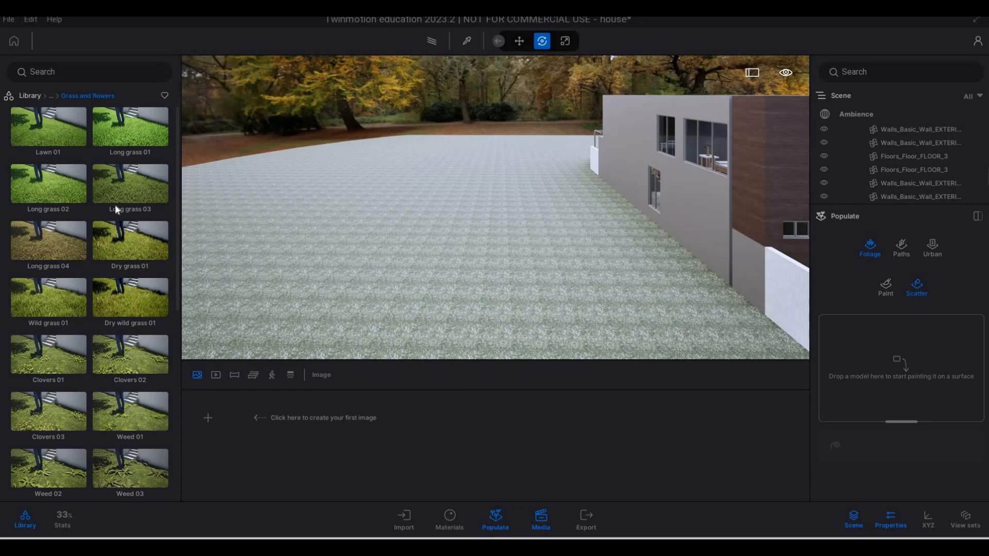
{"action": "left_click_drag", "start_coordinate": [67, 198], "coordinate": [862, 369]}
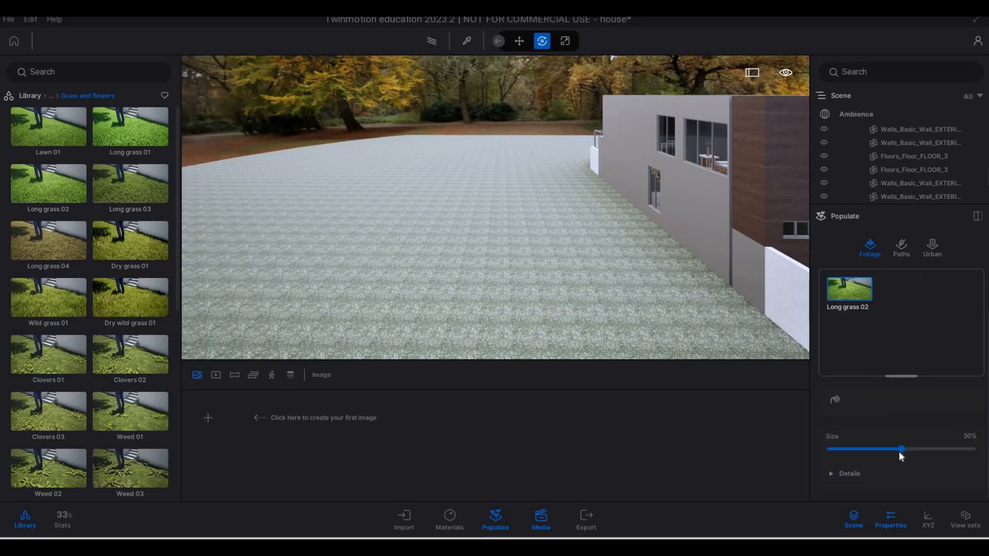
Set the Long grass 02 size to 53% and scatter it across the lawn surface beside the house
{"action": "left_click", "coordinate": [832, 472]}
{"action": "scroll", "coordinate": [861, 440], "scroll_direction": "down", "scroll_amount": 3}
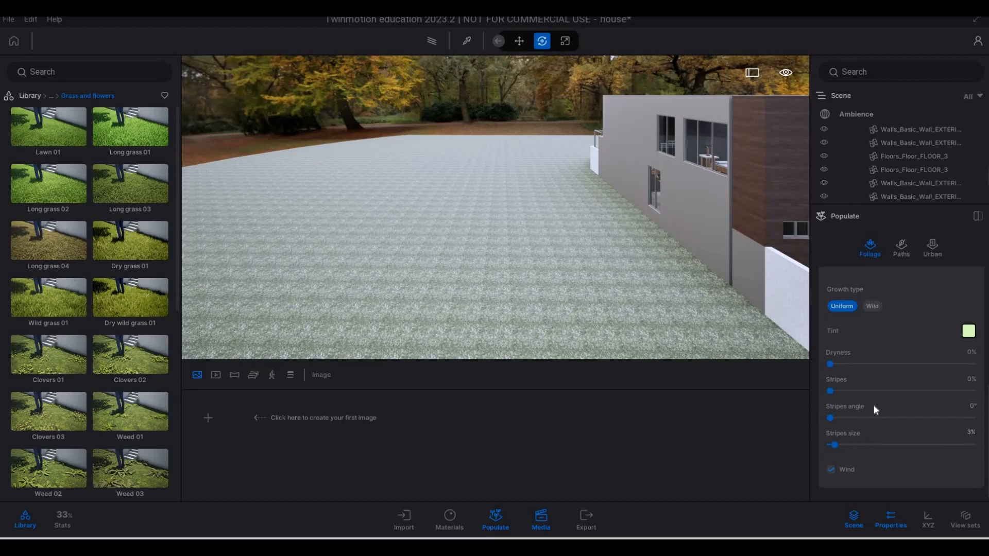
{"action": "scroll", "coordinate": [873, 405], "scroll_direction": "up", "scroll_amount": 3}
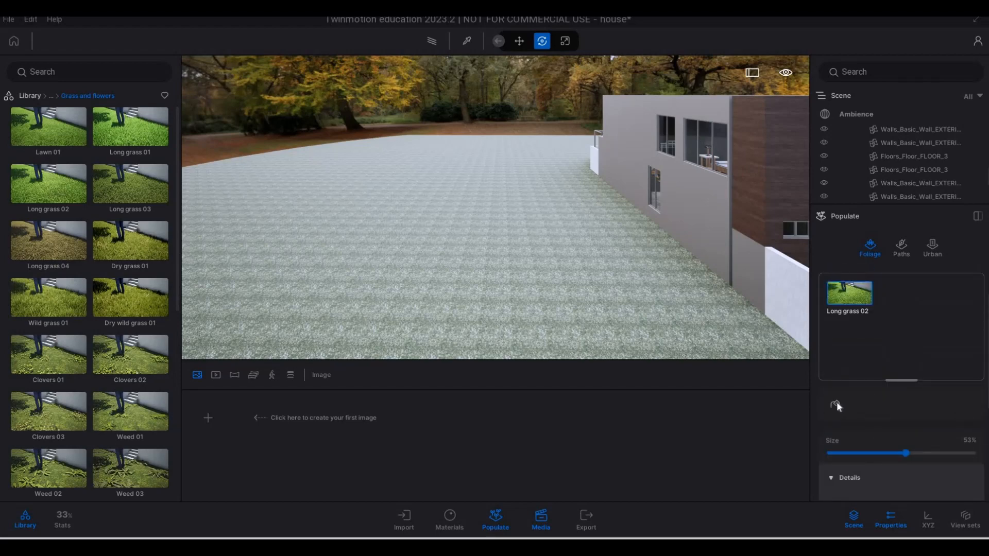
{"action": "left_click", "coordinate": [837, 401]}
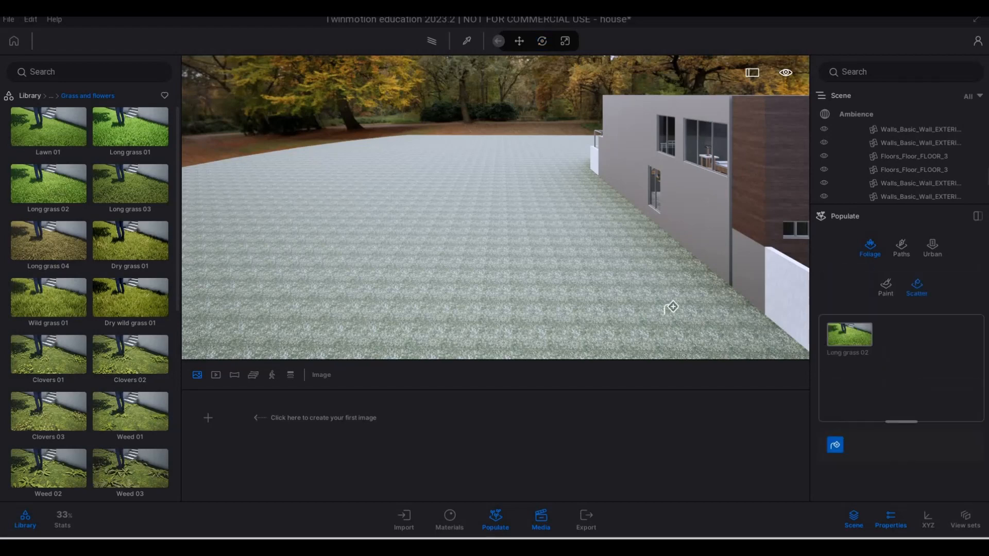
{"action": "left_click", "coordinate": [601, 286]}
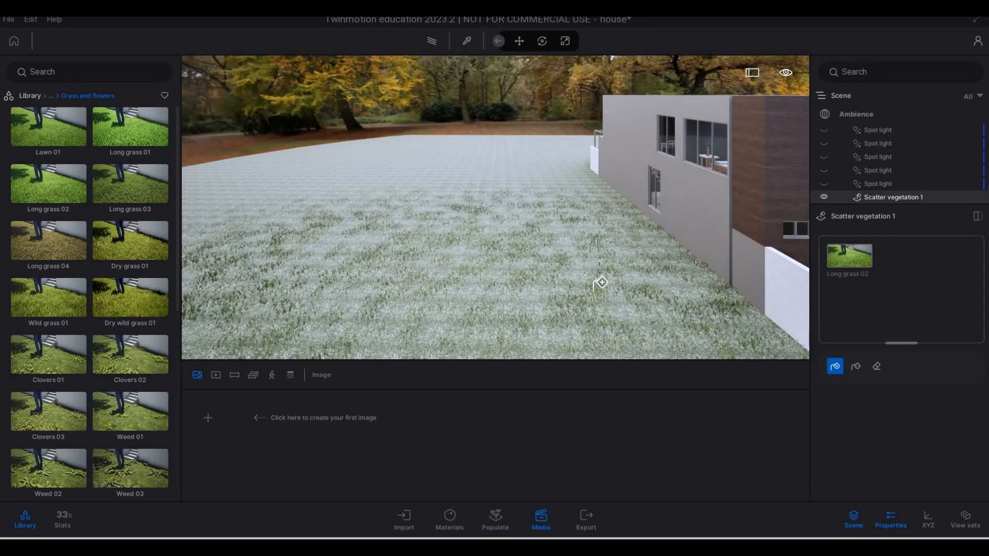
Undo the last action and examine the density of the scattered grass close to the ground
{"action": "key", "text": "w"}
{"action": "key", "text": "e"}
{"action": "key", "text": "e"}
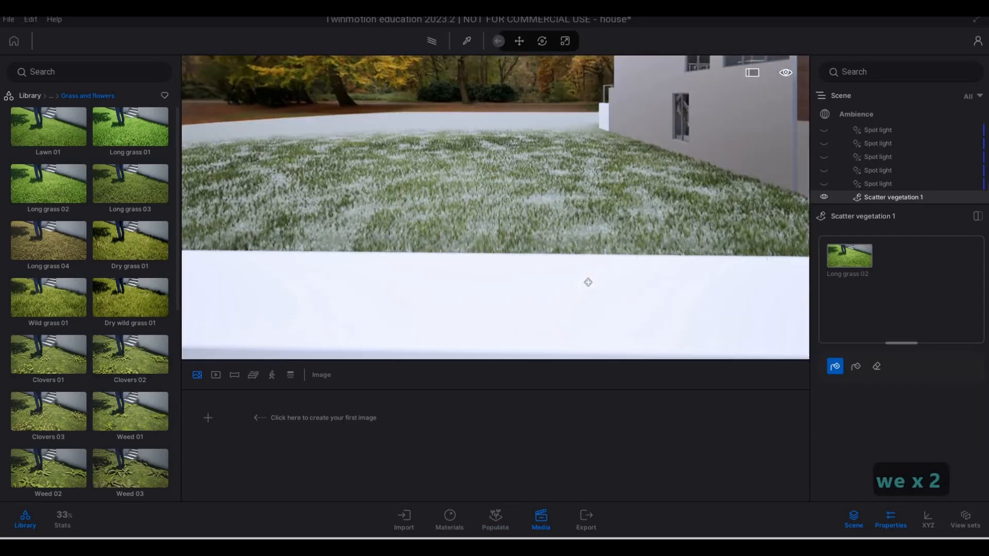
{"action": "key", "text": "ctrl+z"}
{"action": "key", "text": "w"}
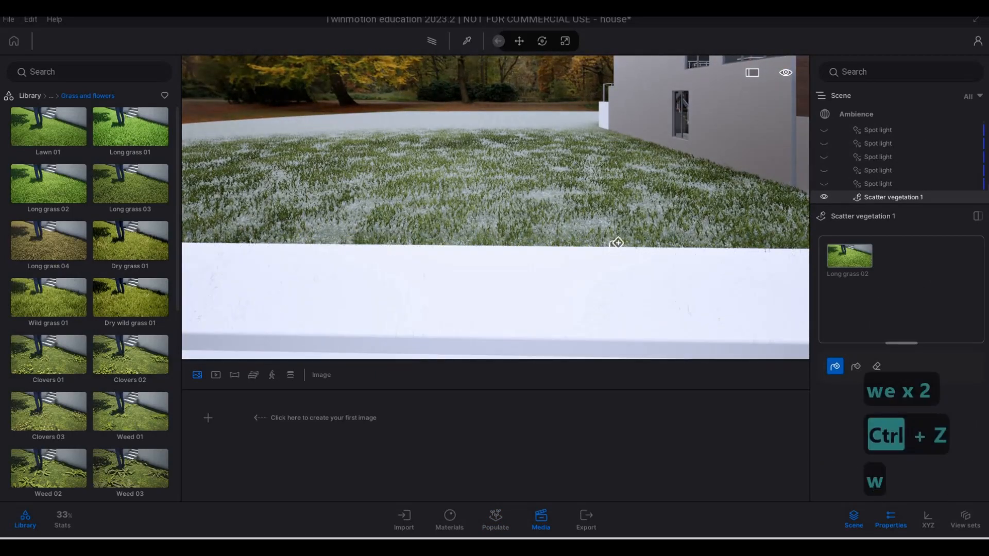
{"action": "key", "text": "w"}
{"action": "key", "text": "q"}
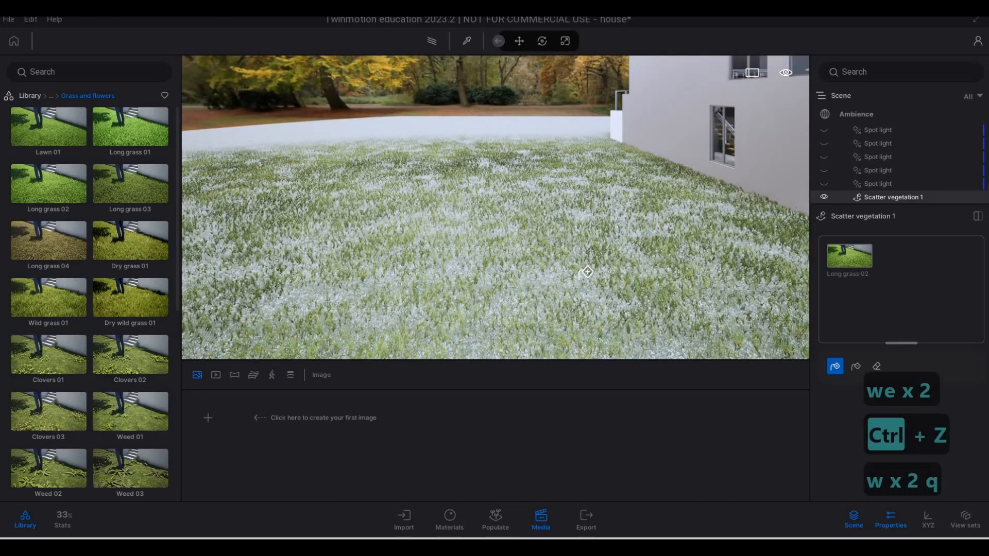
{"action": "key", "text": "w"}
{"action": "key", "text": "e"}
{"action": "key", "text": "w"}
{"action": "key", "text": "e"}
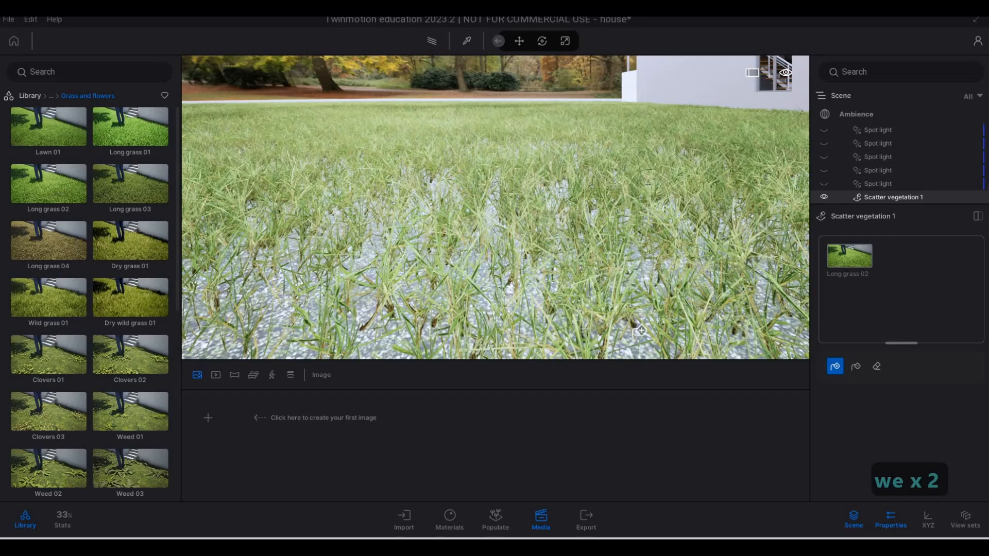
Examine the grass in the narrow strip between the white pickup and the boundary wall, including its edge along the paving
{"action": "key", "text": "d"}
{"action": "key", "text": "d"}
{"action": "key", "text": "d"}
{"action": "key", "text": "q"}
{"action": "key", "text": "s"}
{"action": "key", "text": "q"}
{"action": "key", "text": "s"}
{"action": "key", "text": "w"}
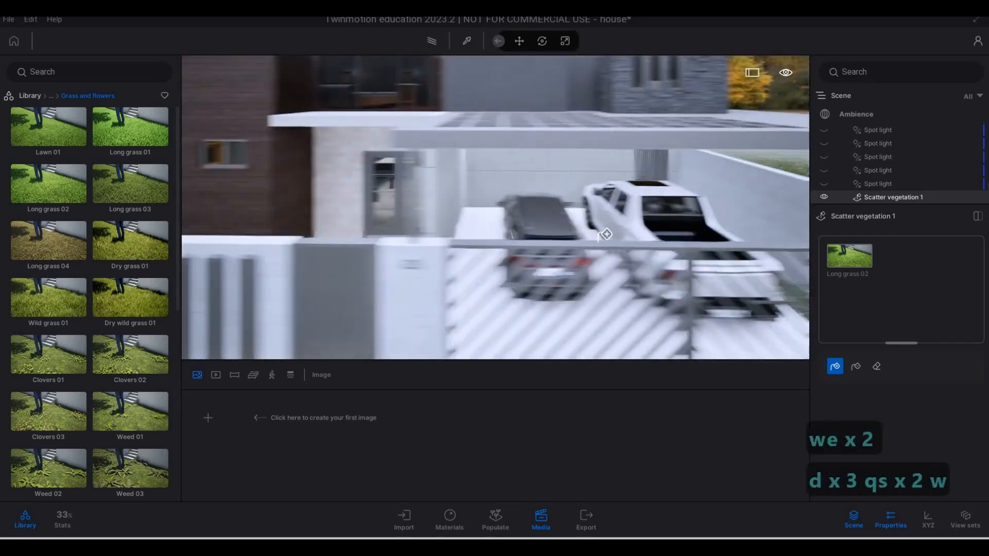
{"action": "key", "text": "d"}
{"action": "key", "text": "w"}
{"action": "key", "text": "a"}
{"action": "key", "text": "w"}
{"action": "key", "text": "e"}
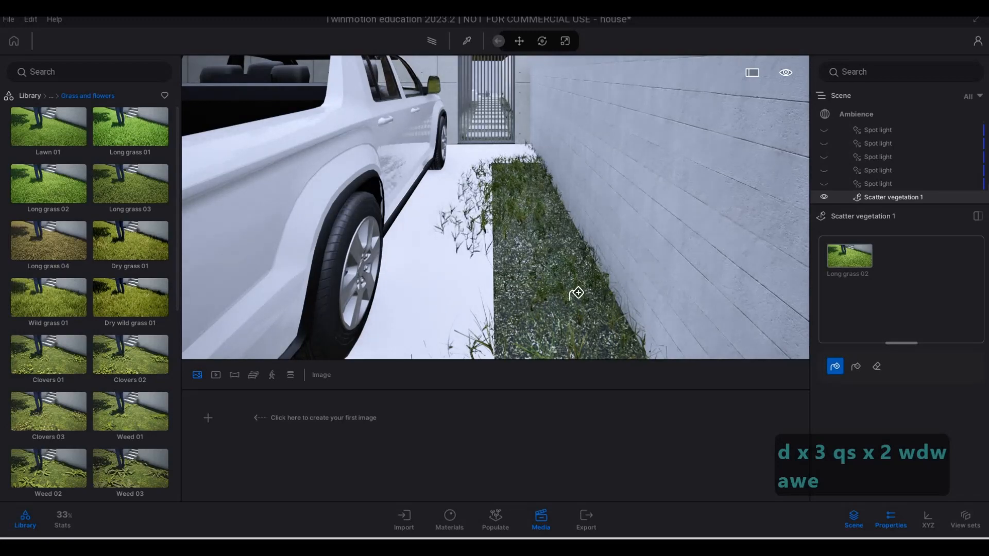
{"action": "key", "text": "s"}
{"action": "key", "text": "d"}
{"action": "key", "text": "a"}
{"action": "key", "text": "q"}
{"action": "key", "text": "a"}
{"action": "key", "text": "w"}
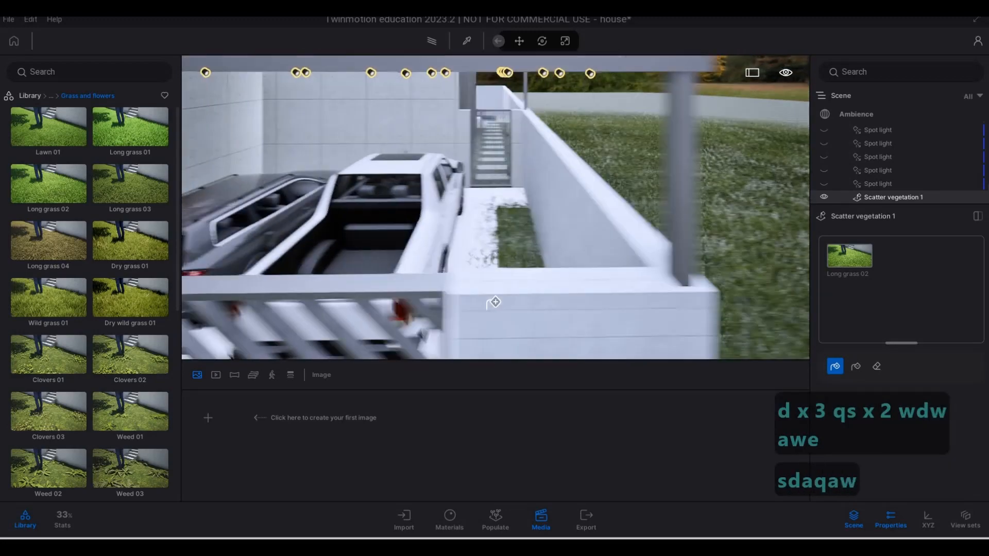
{"action": "key", "text": "d"}
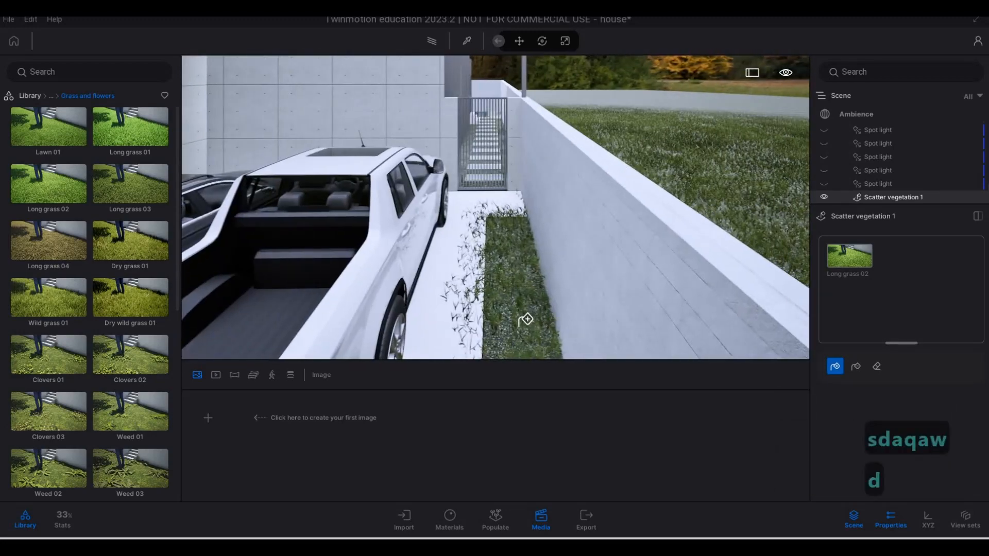
Examine the scattered grass on the open lawn along the outer side of the white boundary wall beside the carport
{"action": "key", "text": "s"}
{"action": "key", "text": "d"}
{"action": "key", "text": "d"}
{"action": "key", "text": "d"}
{"action": "key", "text": "w"}
{"action": "key", "text": "q"}
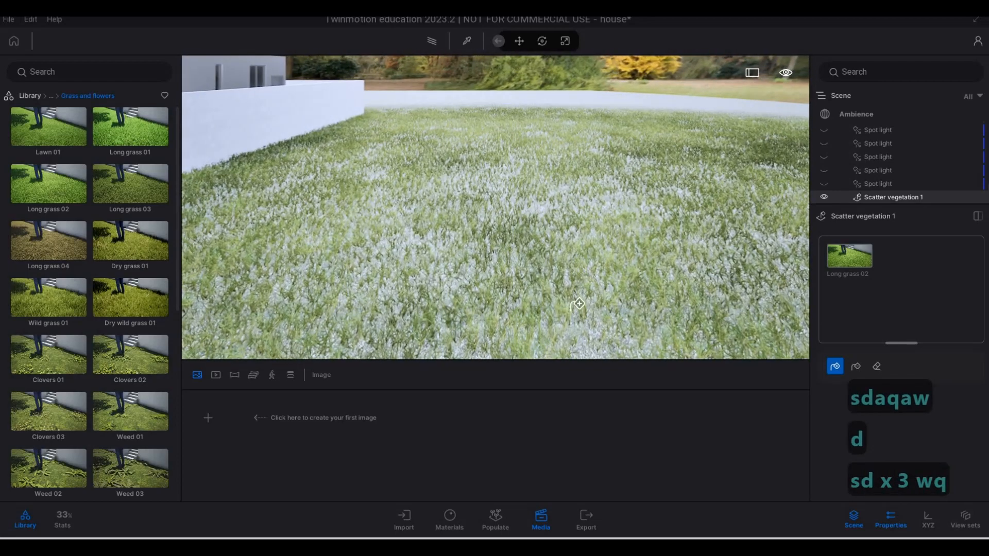
{"action": "key", "text": "e"}
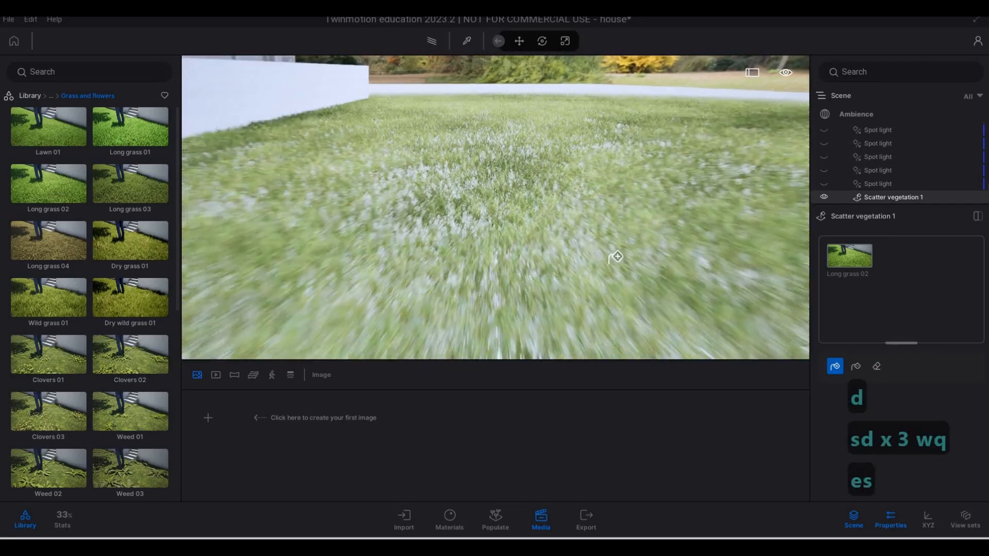
{"action": "key", "text": "q"}
{"action": "key", "text": "s"}
{"action": "key", "text": "w"}
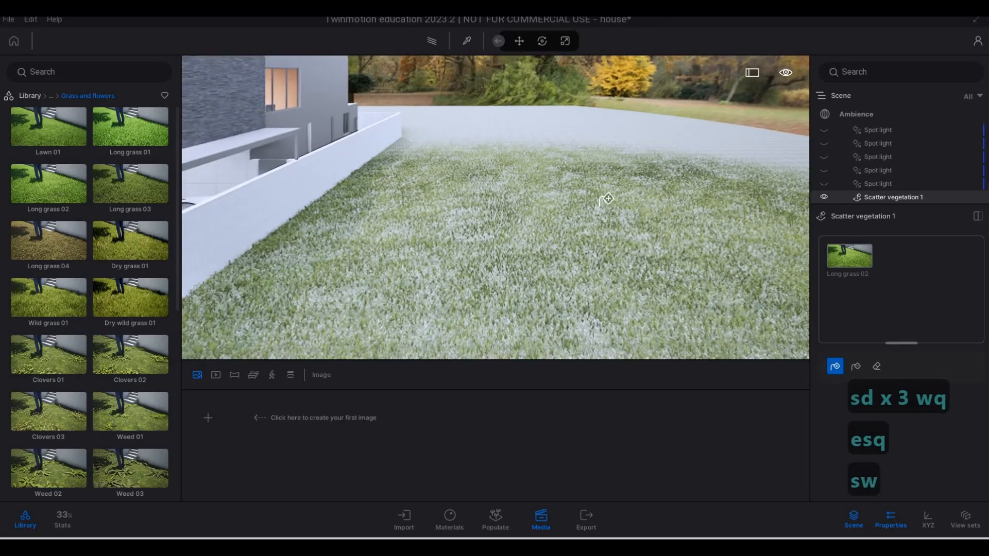
Examine the lawn's grass coverage toward its far edge and back along the side wall near the carport
{"action": "key", "text": "q"}
{"action": "key", "text": "q"}
{"action": "key", "text": "q"}
{"action": "key", "text": "q"}
{"action": "key", "text": "q"}
{"action": "key", "text": "q"}
{"action": "key", "text": "q"}
{"action": "key", "text": "q"}
{"action": "key", "text": "q"}
{"action": "key", "text": "q"}
{"action": "key", "text": "q"}
{"action": "key", "text": "q"}
{"action": "key", "text": "q"}
{"action": "key", "text": "q"}
{"action": "key", "text": "q"}
{"action": "key", "text": "q"}
{"action": "key", "text": "q"}
{"action": "key", "text": "q"}
{"action": "key", "text": "e"}
{"action": "key", "text": "a"}
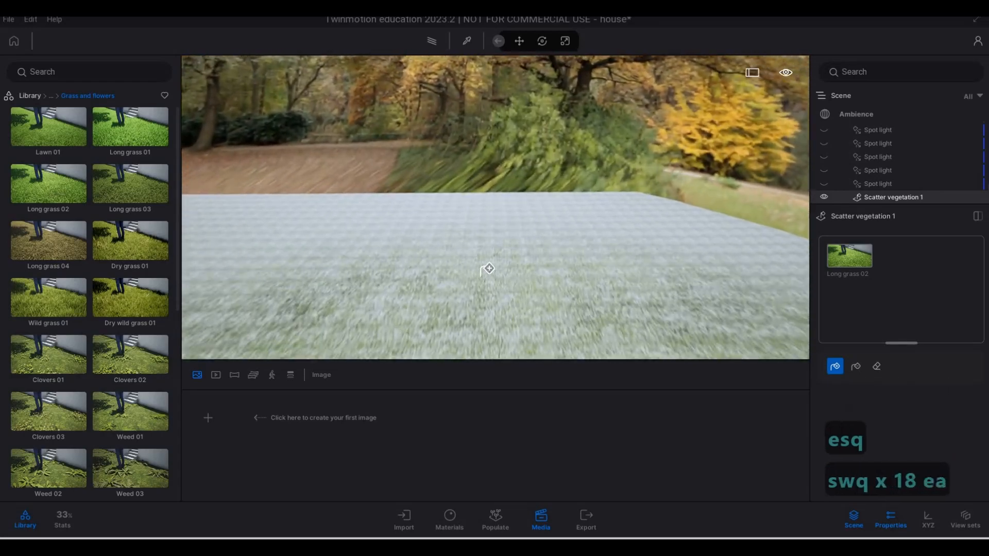
{"action": "key", "text": "e"}
{"action": "key", "text": "d"}
{"action": "key", "text": "s"}
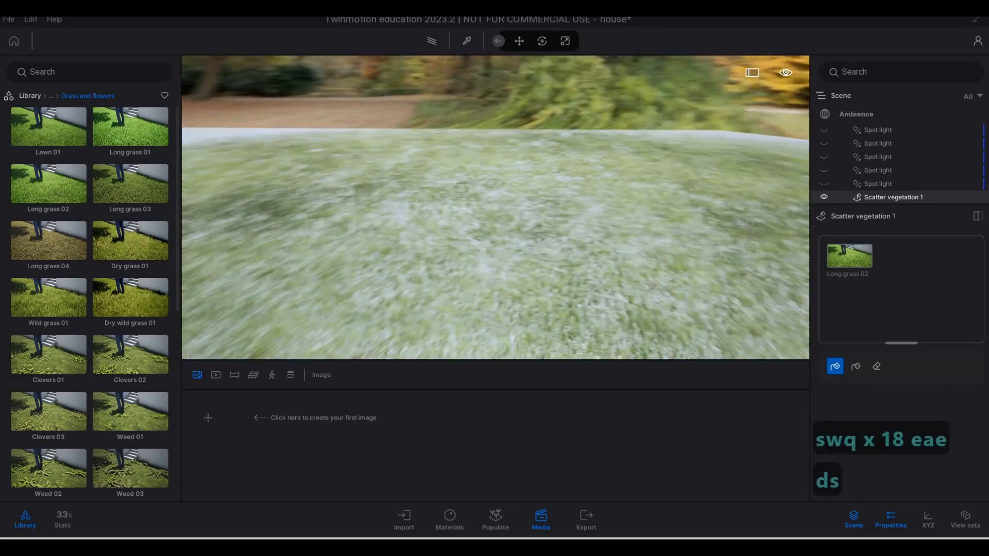
{"action": "key", "text": "w"}
{"action": "key", "text": "w"}
{"action": "key", "text": "w"}
{"action": "key", "text": "w"}
{"action": "key", "text": "w"}
{"action": "key", "text": "w"}
{"action": "key", "text": "w"}
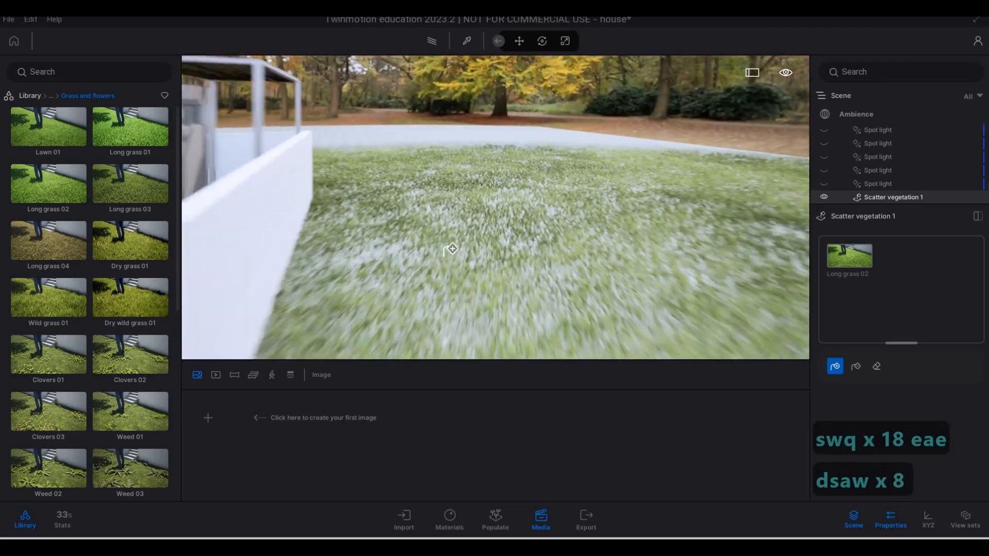
{"action": "key", "text": "q"}
{"action": "key", "text": "q"}
{"action": "key", "text": "q"}
{"action": "key", "text": "q"}
{"action": "key", "text": "q"}
{"action": "key", "text": "q"}
{"action": "key", "text": "q"}
{"action": "key", "text": "w"}
{"action": "key", "text": "w"}
{"action": "key", "text": "w"}
{"action": "key", "text": "w"}
{"action": "key", "text": "w"}
{"action": "key", "text": "w"}
{"action": "key", "text": "w"}
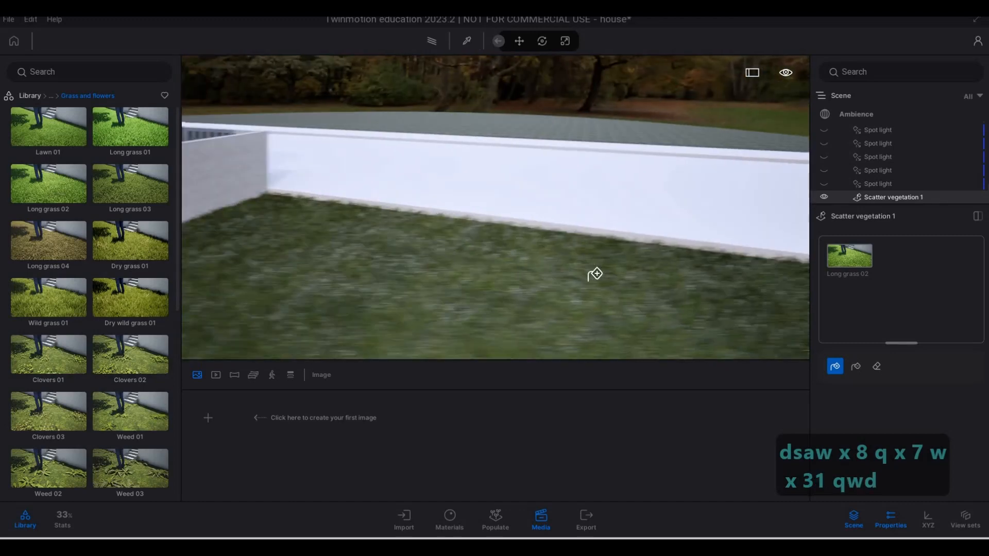
Examine the grass bordering the white paved road in front of the house, including its edge along the paving
{"action": "key", "text": "s"}
{"action": "key", "text": "w"}
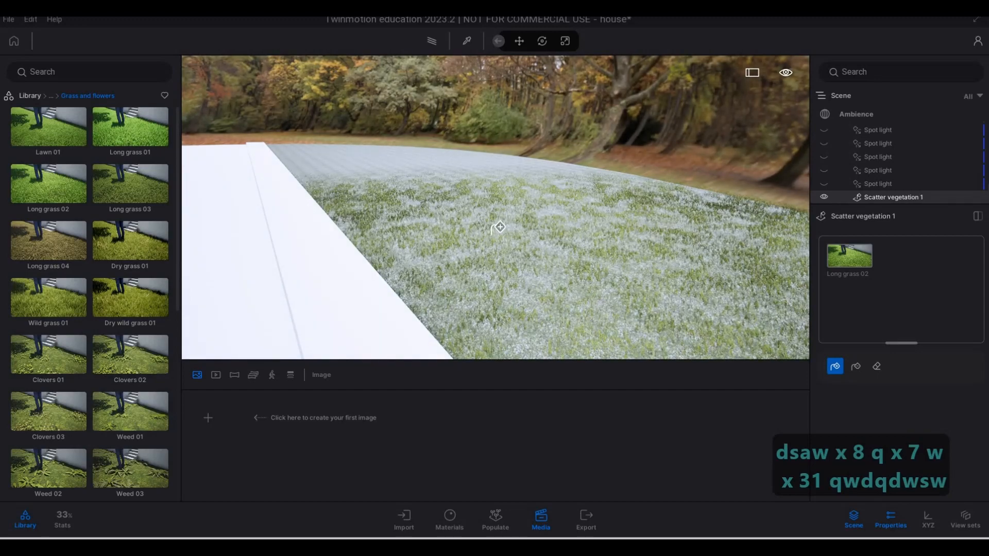
{"action": "key", "text": "w"}
{"action": "key", "text": "w"}
{"action": "key", "text": "w"}
{"action": "key", "text": "w"}
{"action": "key", "text": "w"}
{"action": "key", "text": "w"}
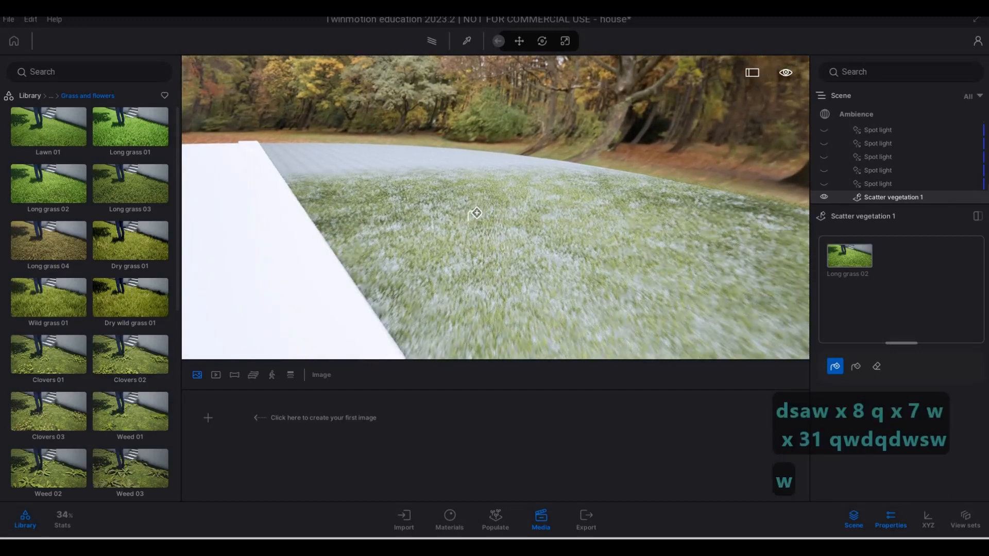
{"action": "key", "text": "d"}
{"action": "key", "text": "w"}
{"action": "key", "text": "a"}
{"action": "key", "text": "w"}
{"action": "key", "text": "q"}
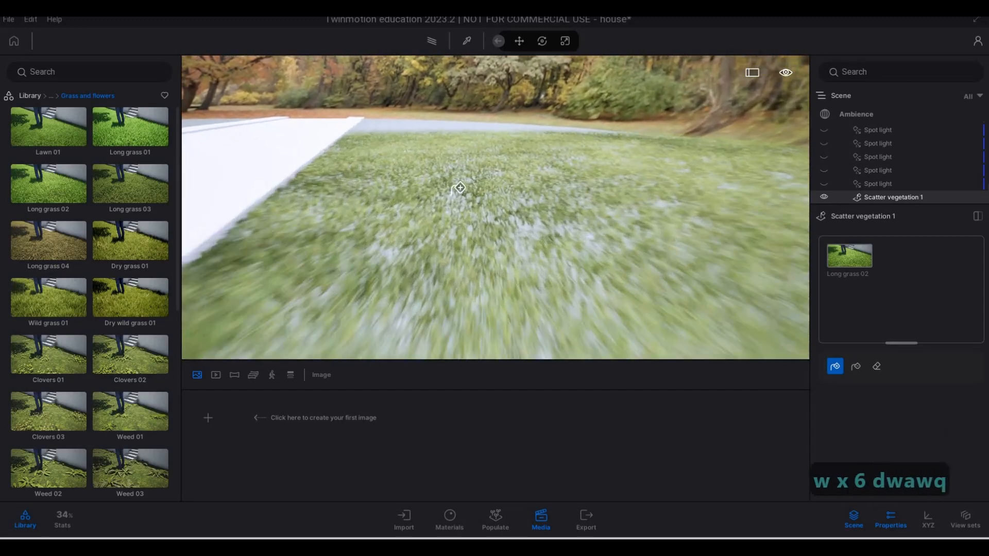
{"action": "key", "text": "w"}
{"action": "key", "text": "q"}
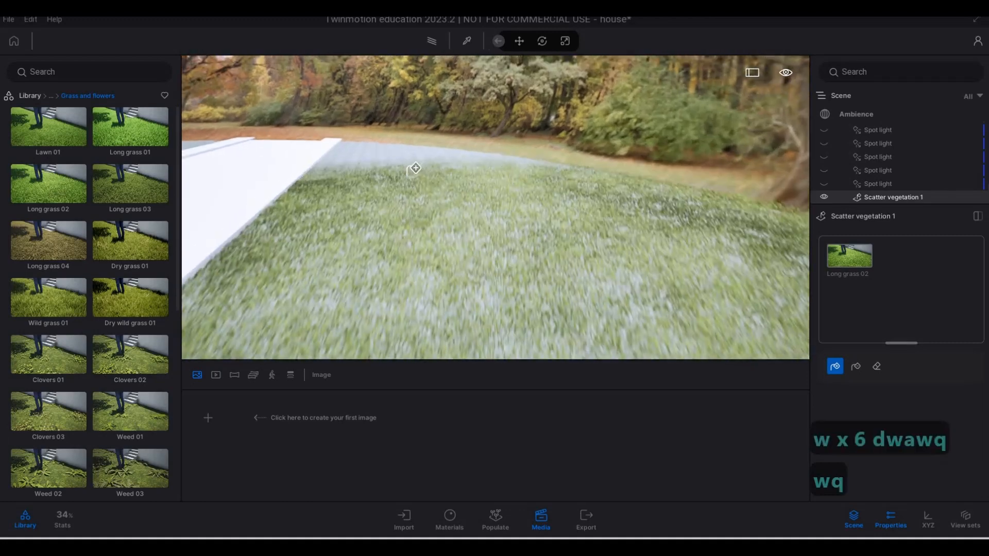
{"action": "key", "text": "w"}
{"action": "key", "text": "q"}
{"action": "key", "text": "a"}
{"action": "key", "text": "s"}
{"action": "key", "text": "s"}
{"action": "key", "text": "a"}
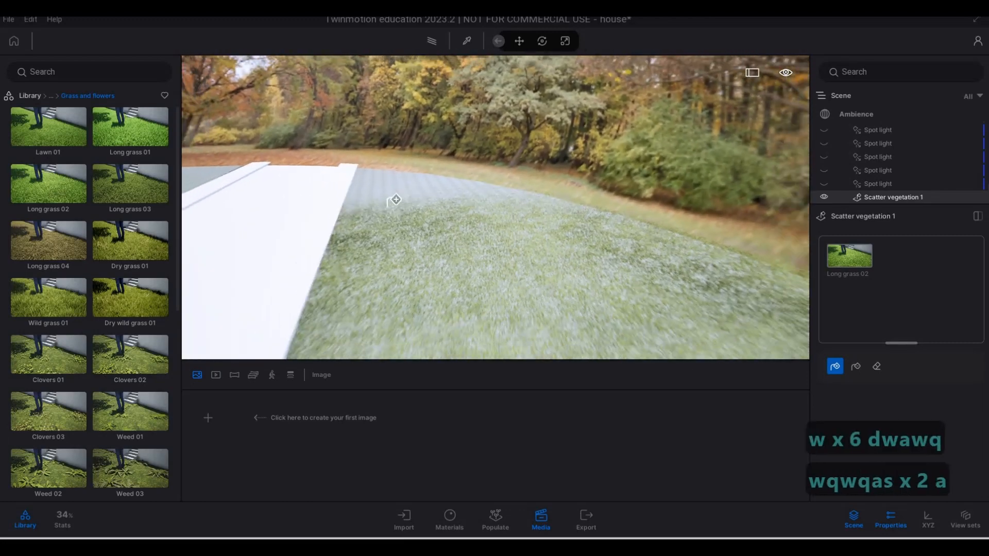
{"action": "key", "text": "w"}
{"action": "key", "text": "a"}
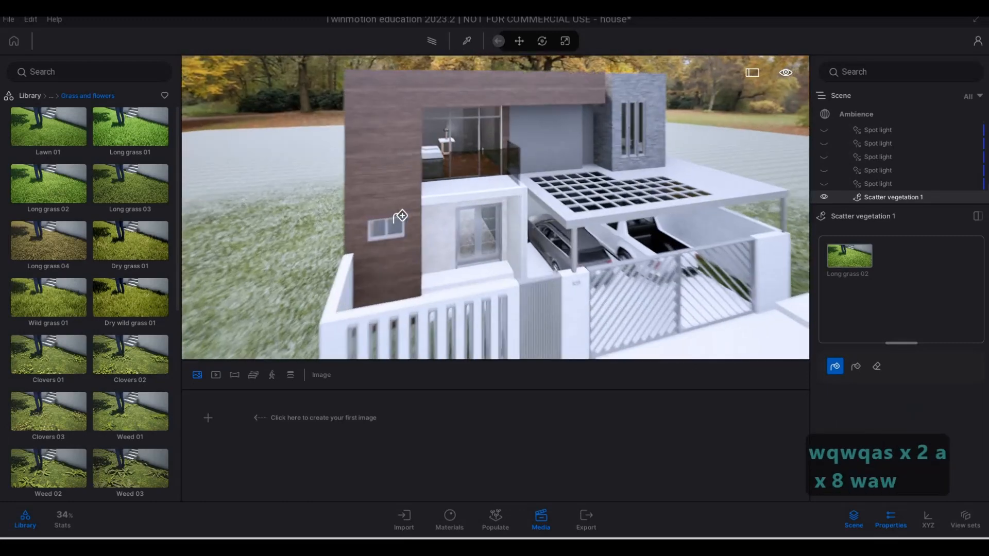
Examine the grass beside the wood-clad side of the house and in the small front yard behind the slatted fence
{"action": "key", "text": "d"}
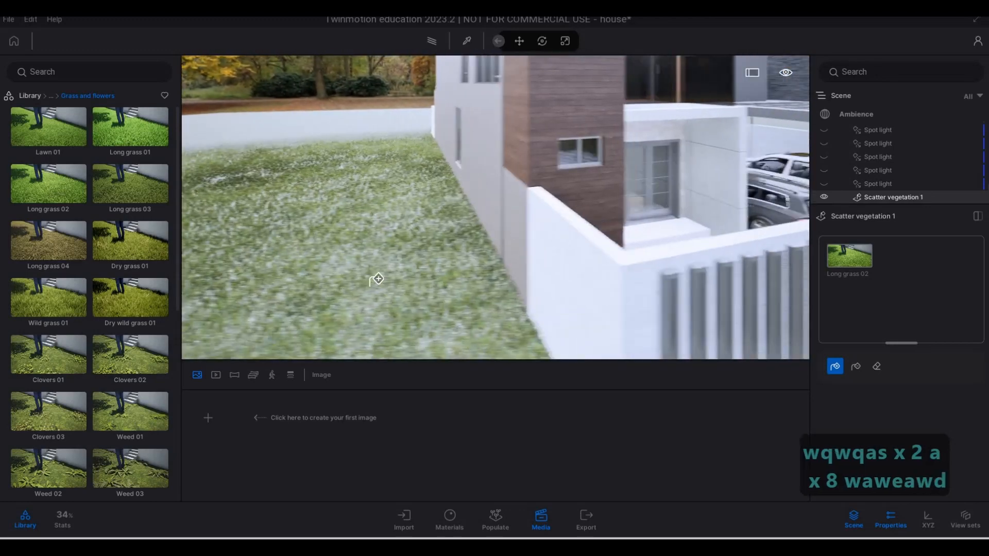
{"action": "key", "text": "w"}
{"action": "key", "text": "d"}
{"action": "key", "text": "s"}
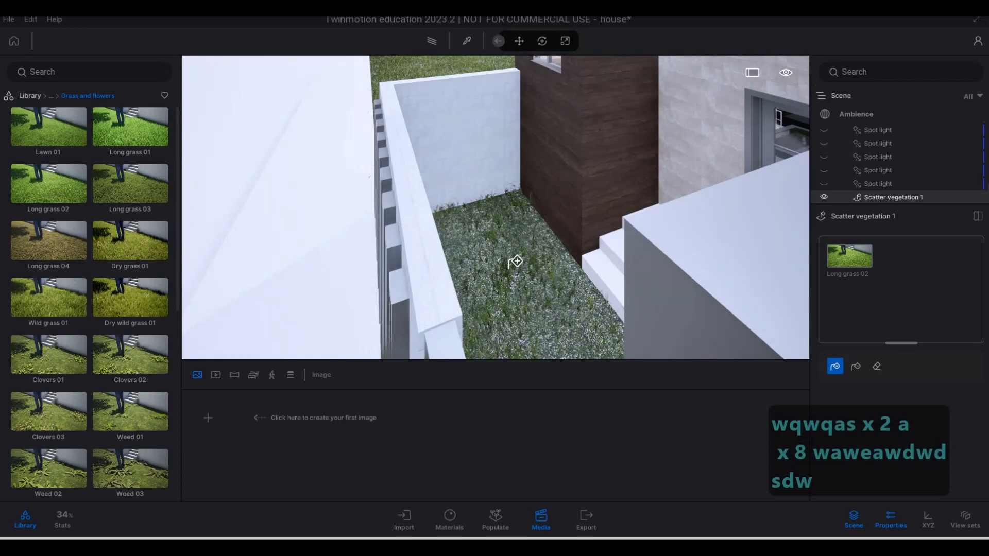
{"action": "key", "text": "w"}
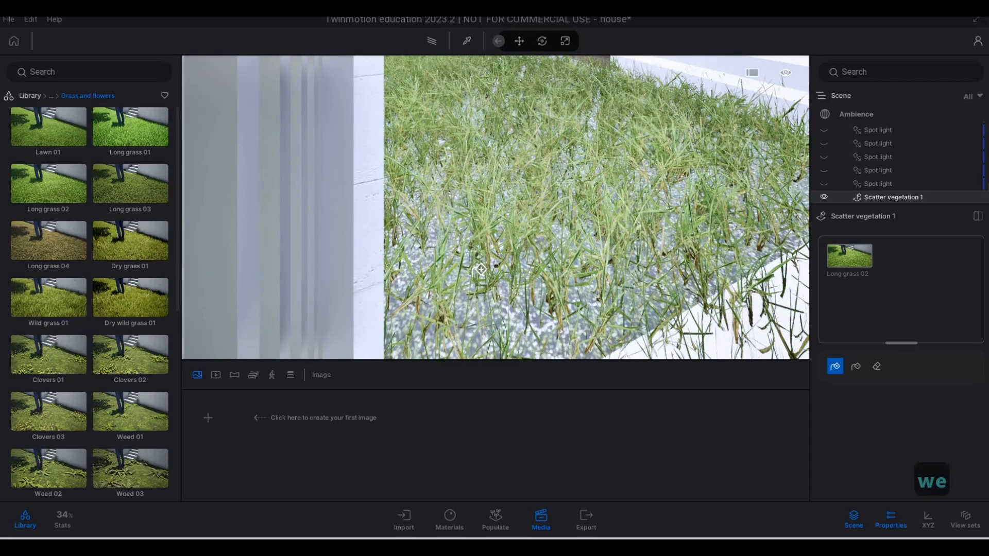
{"action": "key", "text": "q"}
{"action": "key", "text": "q"}
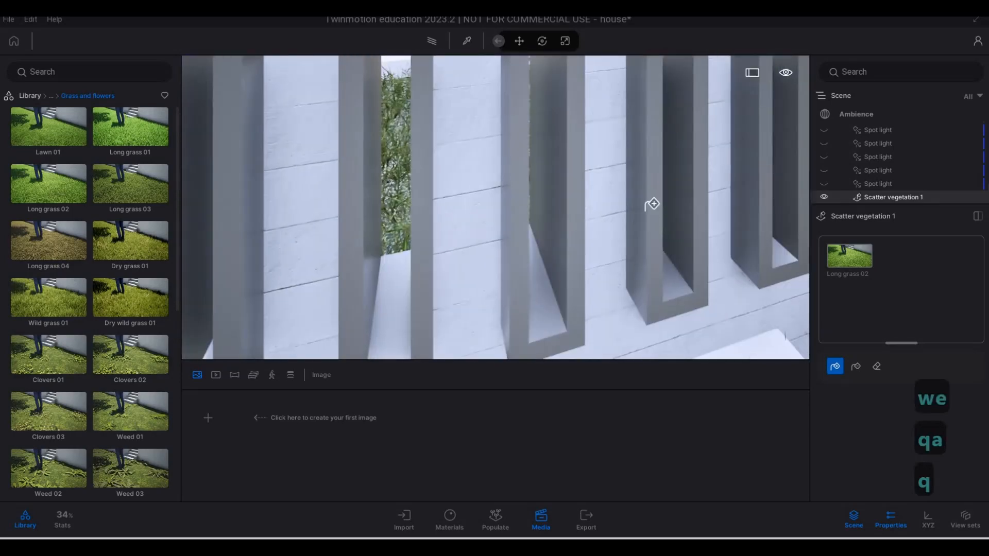
{"action": "key", "text": "d"}
{"action": "key", "text": "a"}
{"action": "key", "text": "s"}
{"action": "key", "text": "s"}
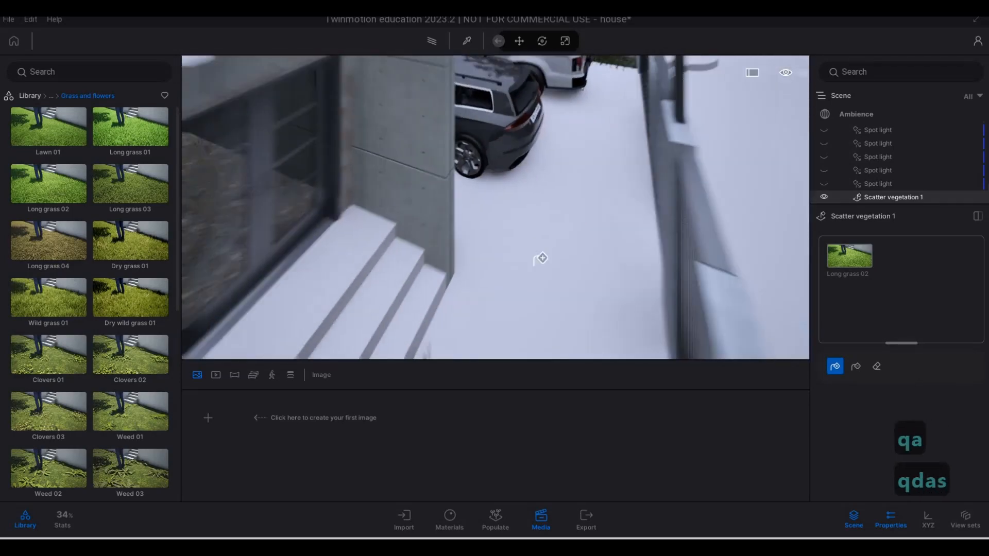
{"action": "key", "text": "w"}
{"action": "key", "text": "d"}
{"action": "key", "text": "q"}
{"action": "key", "text": "q"}
{"action": "key", "text": "w"}
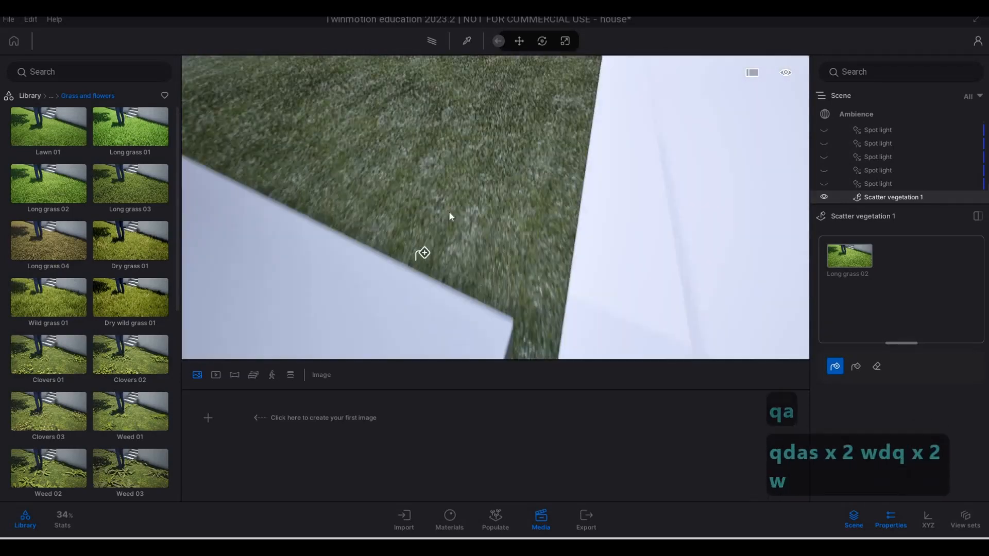
Examine the lawn up close along the wall for bare patches between the grass blades
{"action": "key", "text": "d"}
{"action": "key", "text": "e"}
{"action": "key", "text": "w"}
{"action": "key", "text": "e"}
{"action": "key", "text": "w"}
{"action": "key", "text": "w"}
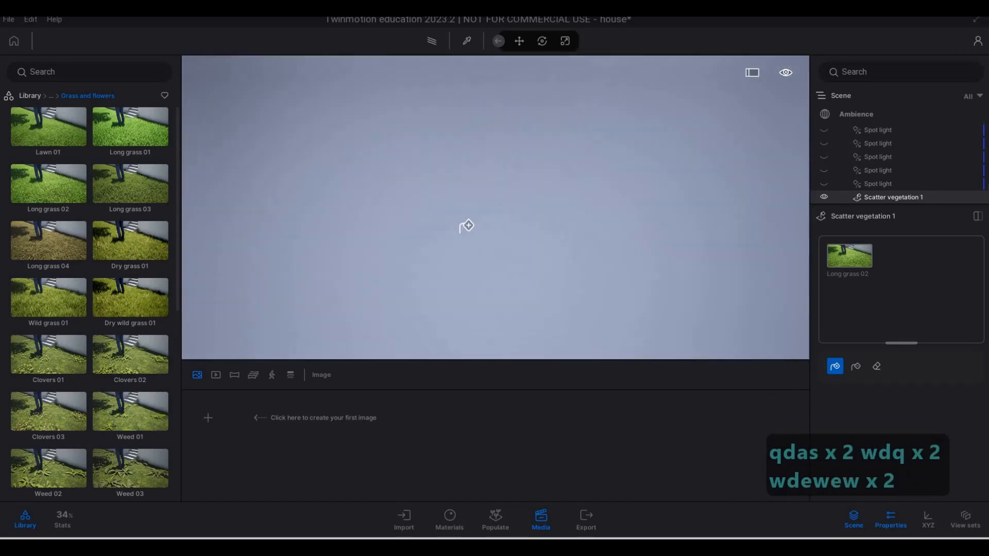
{"action": "key", "text": "e"}
{"action": "key", "text": "d"}
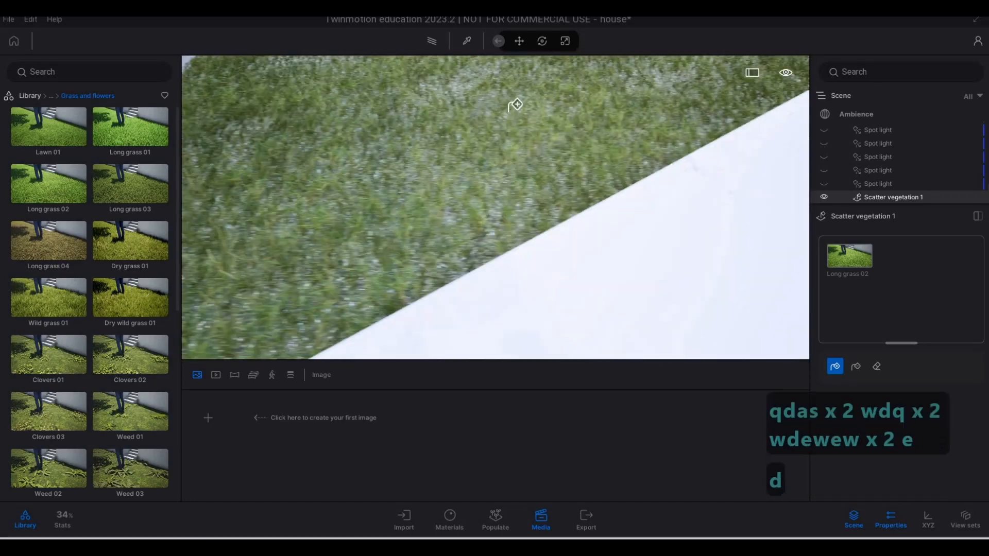
{"action": "right_click_drag", "start_coordinate": [498, 139], "coordinate": [528, 217]}
{"action": "key", "text": "w"}
{"action": "key", "text": "w"}
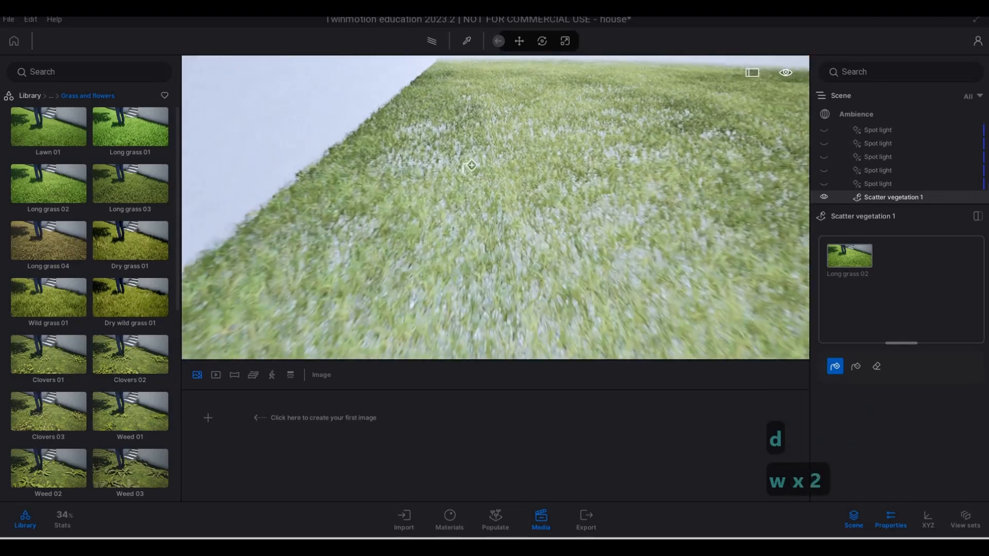
{"action": "key", "text": "s"}
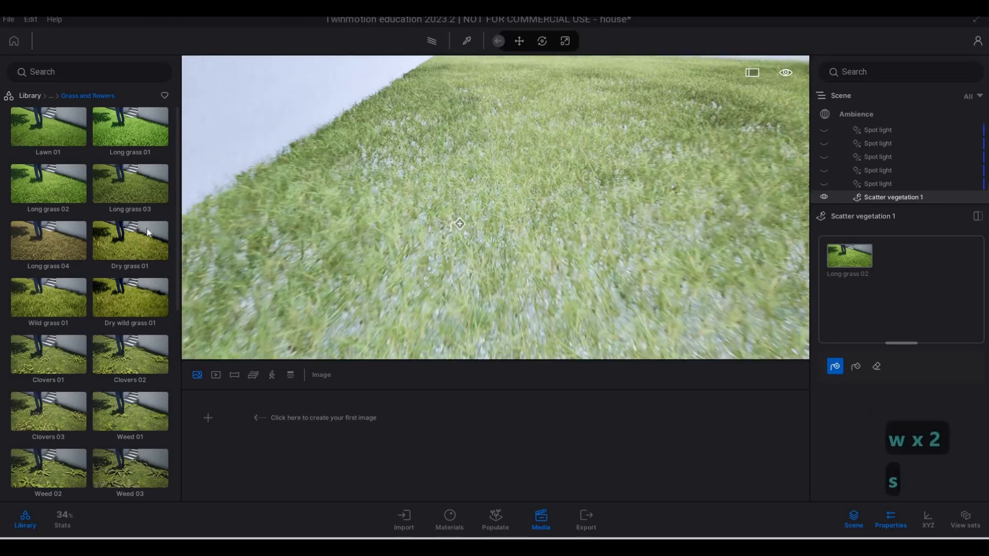
Add Clovers 02 from the Grass and flowers library to the scatter set and scatter it across the lawn surface
{"action": "key", "text": "w"}
{"action": "mouse_move", "coordinate": [128, 281]}
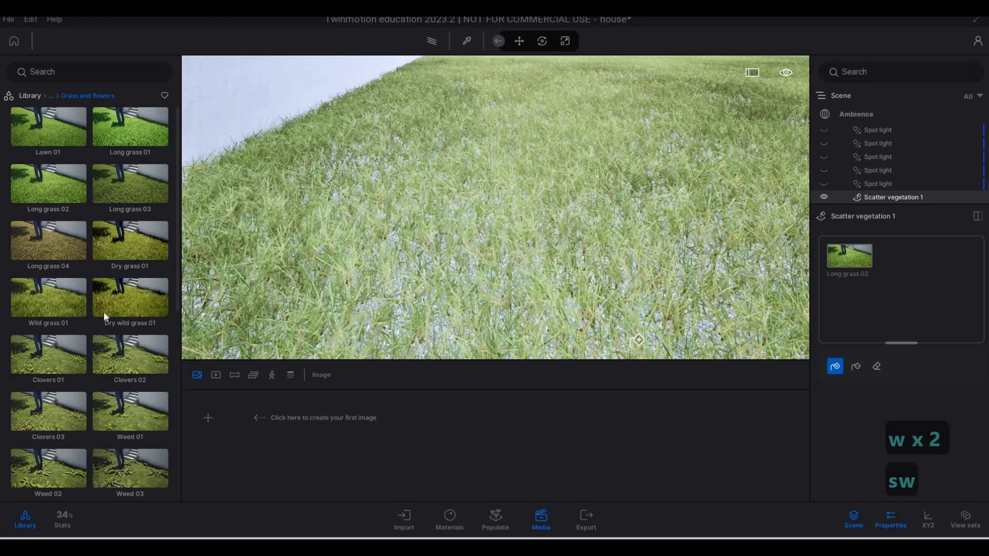
{"action": "scroll", "coordinate": [128, 305], "scroll_direction": "down", "scroll_amount": 1}
{"action": "left_click_drag", "start_coordinate": [629, 302], "coordinate": [886, 303]}
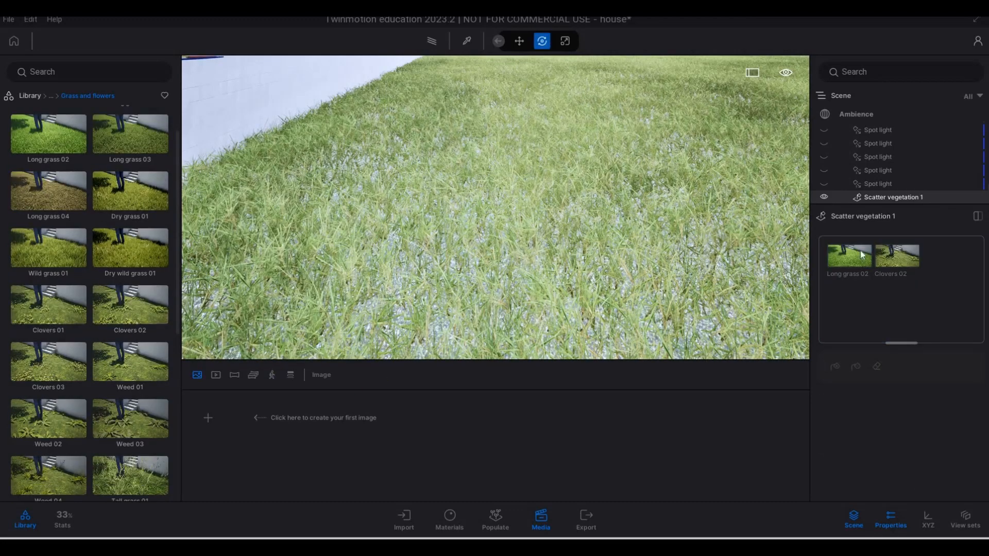
{"action": "left_click", "coordinate": [902, 259]}
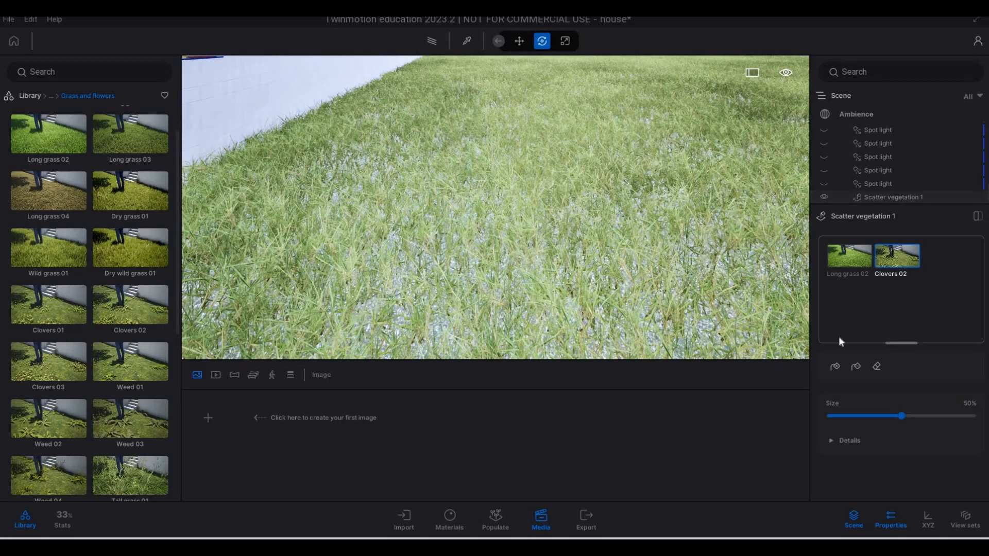
{"action": "left_click", "coordinate": [834, 367]}
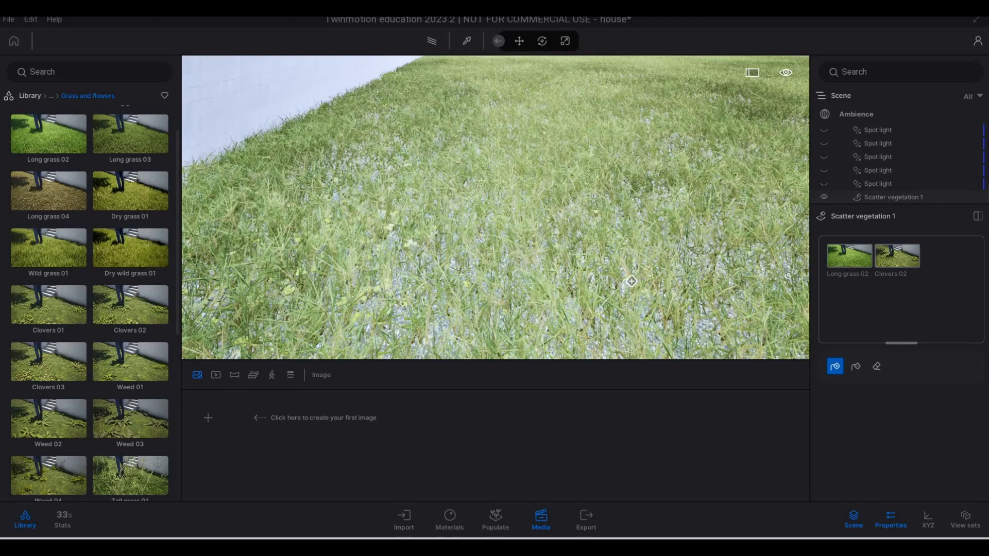
Examine the clovers mixed into the grass from above the carport and on the lawn beside the house's wood-clad side
{"action": "key", "text": "s"}
{"action": "key", "text": "s"}
{"action": "key", "text": "q"}
{"action": "key", "text": "s"}
{"action": "key", "text": "a"}
{"action": "key", "text": "a"}
{"action": "key", "text": "a"}
{"action": "key", "text": "a"}
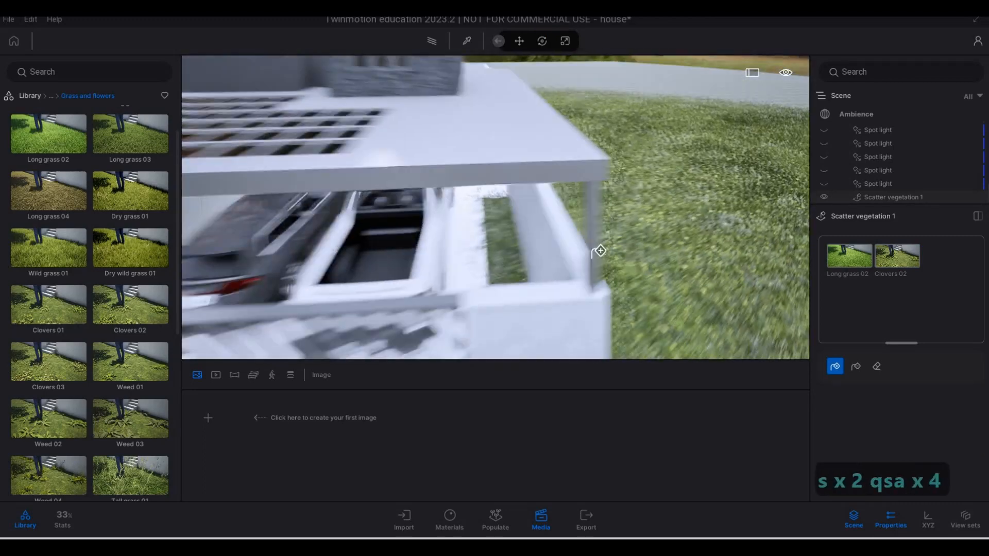
{"action": "key", "text": "a"}
{"action": "key", "text": "a"}
{"action": "key", "text": "a"}
{"action": "key", "text": "a"}
{"action": "key", "text": "a"}
{"action": "key", "text": "a"}
{"action": "key", "text": "a"}
{"action": "key", "text": "s"}
{"action": "key", "text": "s"}
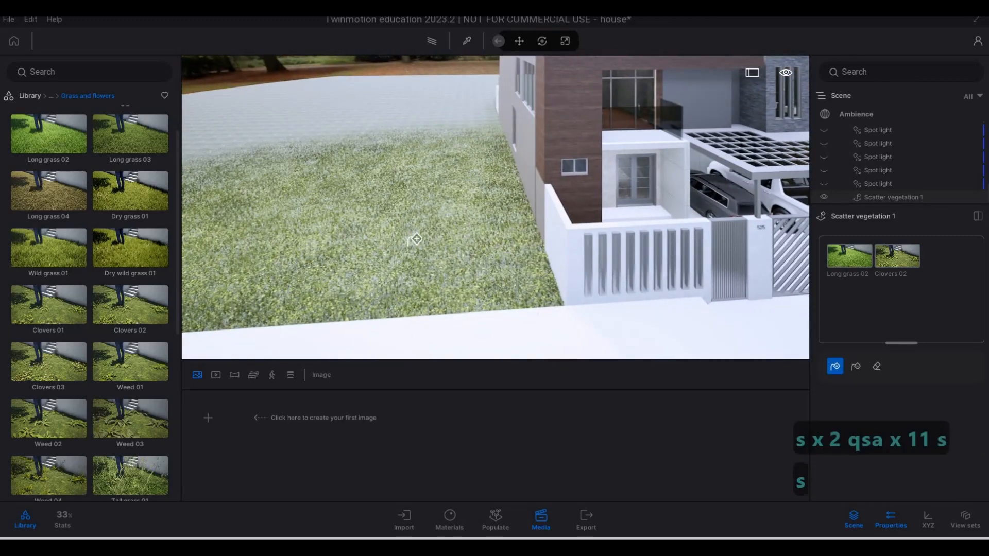
{"action": "key", "text": "d"}
{"action": "key", "text": "s"}
{"action": "key", "text": "d"}
Examine the mixed grass and clovers on the lawn across the road from the house, along the paving edge
{"action": "key", "text": "d"}
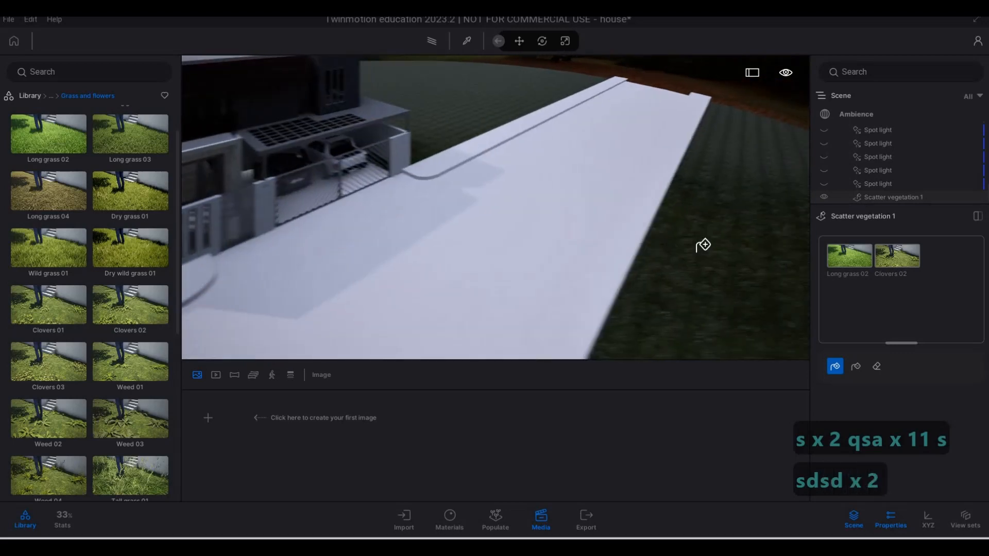
{"action": "key", "text": "d"}
{"action": "key", "text": "w"}
{"action": "key", "text": "e"}
{"action": "key", "text": "w"}
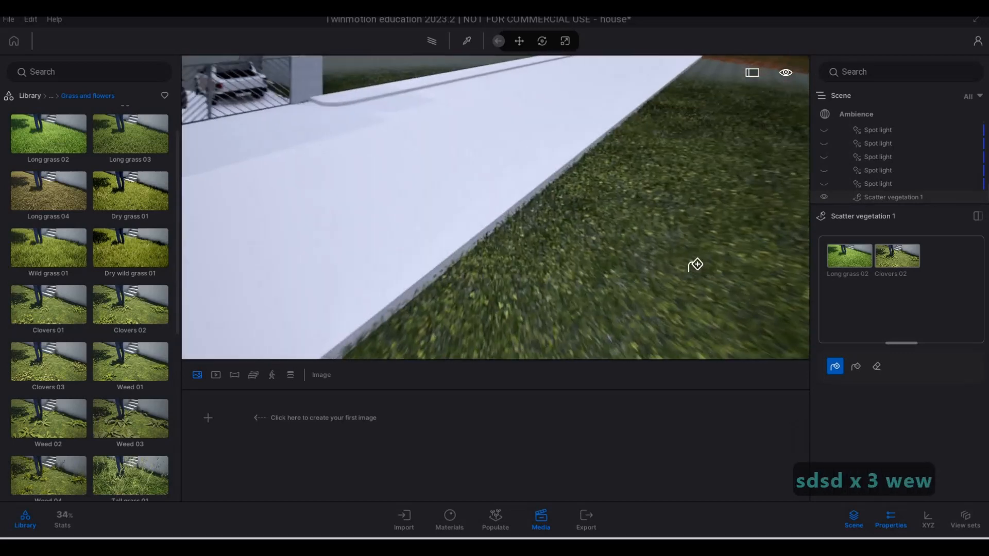
{"action": "key", "text": "w"}
{"action": "key", "text": "e"}
{"action": "key", "text": "w"}
{"action": "key", "text": "q"}
Examine the lawn along the carport's boundary wall, leave the scatter tool and view the house from the front
{"action": "key", "text": "q"}
{"action": "key", "text": "w"}
{"action": "key", "text": "w"}
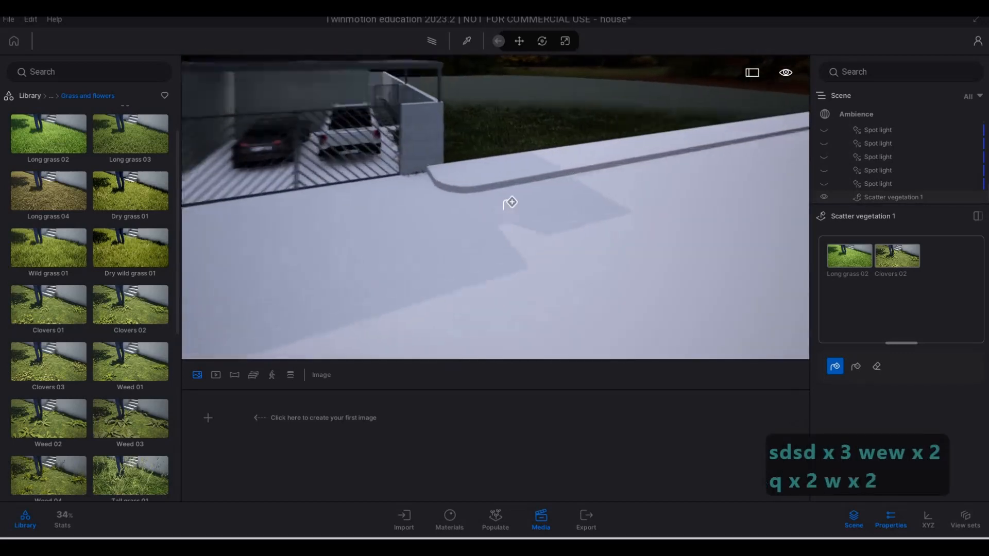
{"action": "key", "text": "w"}
{"action": "key", "text": "q"}
{"action": "key", "text": "s"}
{"action": "key", "text": "w"}
{"action": "key", "text": "d"}
{"action": "key", "text": "e"}
{"action": "key", "text": "w"}
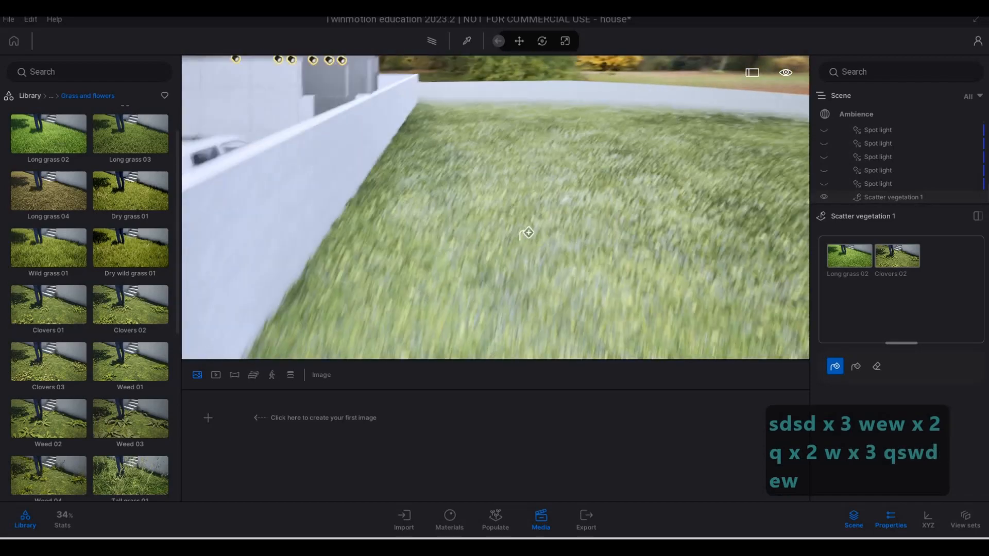
{"action": "key", "text": "a"}
{"action": "key", "text": "s"}
{"action": "key", "text": "s"}
{"action": "key", "text": "s"}
{"action": "key", "text": "s"}
{"action": "key", "text": "s"}
{"action": "key", "text": "Escape"}
{"action": "key", "text": "Escape"}
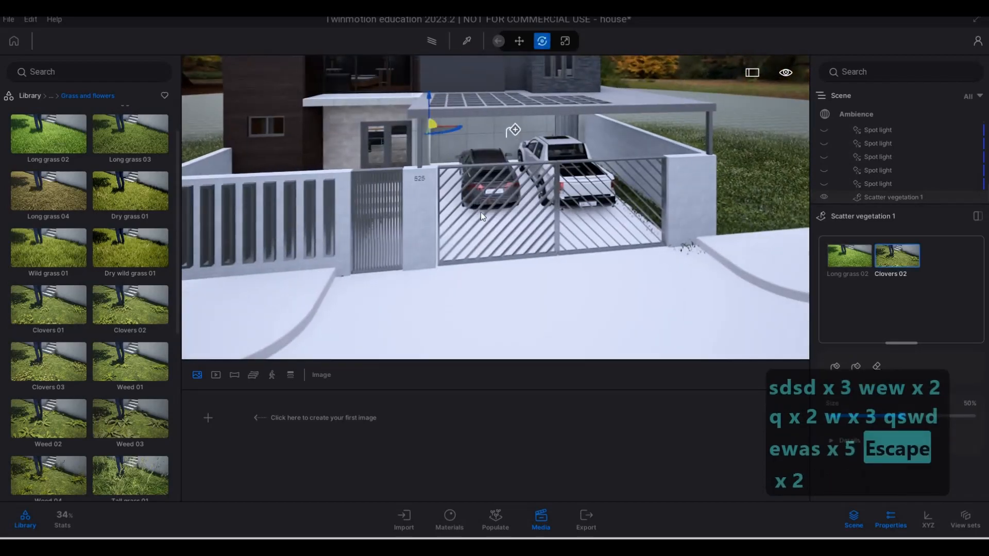
{"action": "key", "text": "a"}
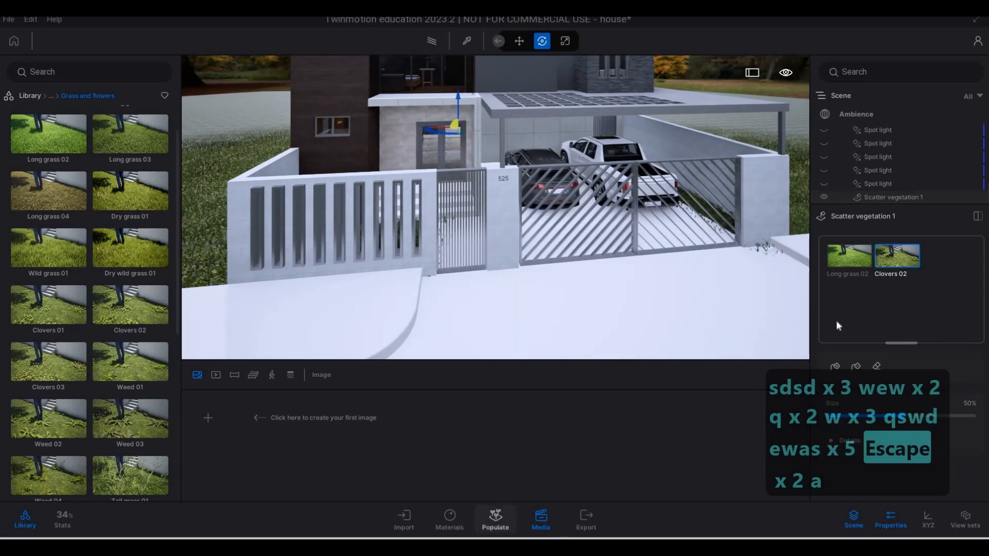
Start a foliage paint set and add Indian Sandalwood, Chinaberry Tree and Balsam poplar from the Trees library
{"action": "left_click", "coordinate": [892, 292]}
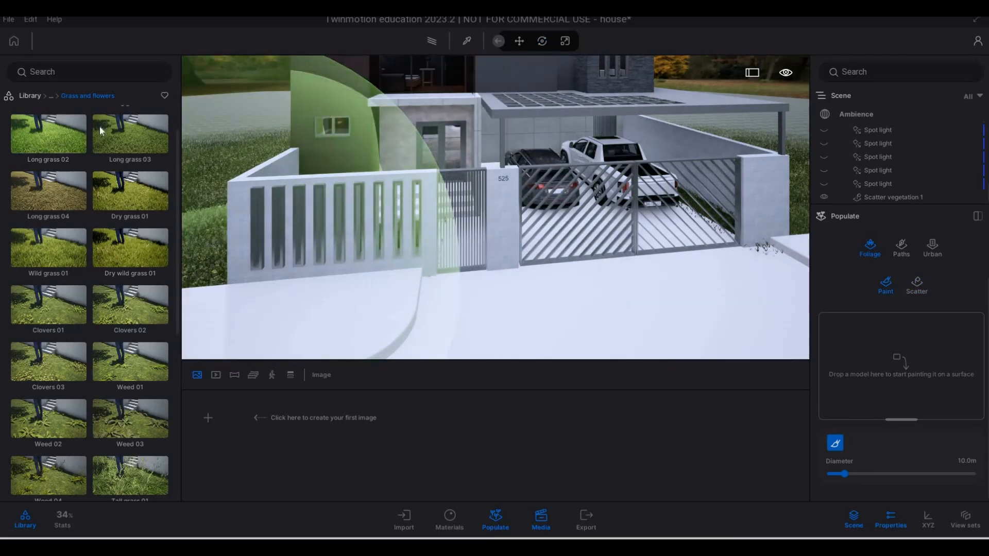
{"action": "left_click", "coordinate": [100, 130]}
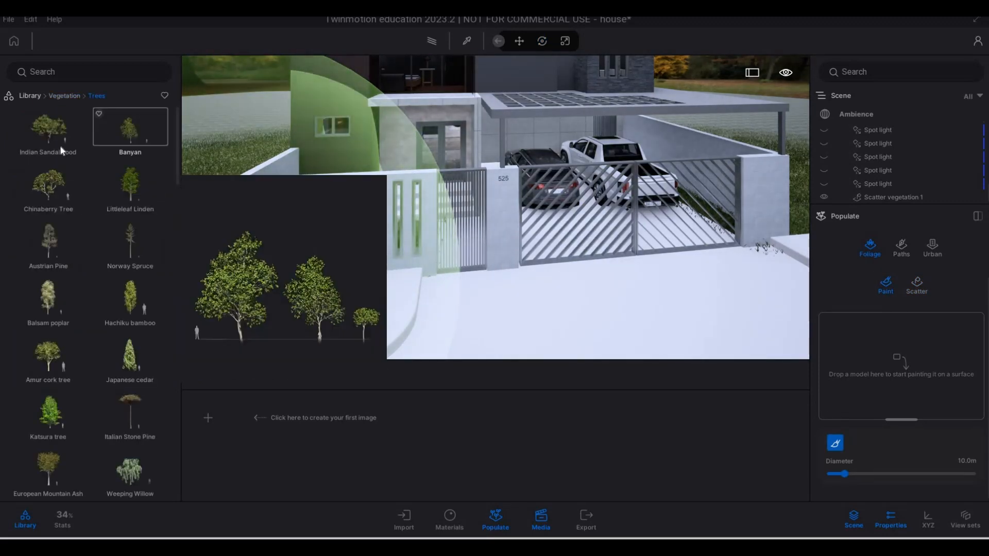
{"action": "left_click_drag", "start_coordinate": [59, 145], "coordinate": [879, 346]}
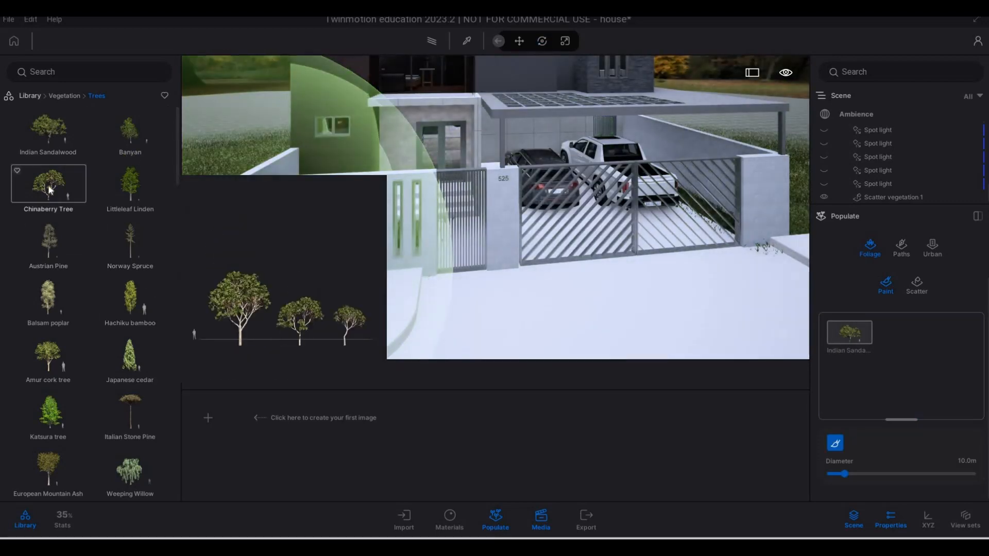
{"action": "left_click_drag", "start_coordinate": [55, 191], "coordinate": [894, 354]}
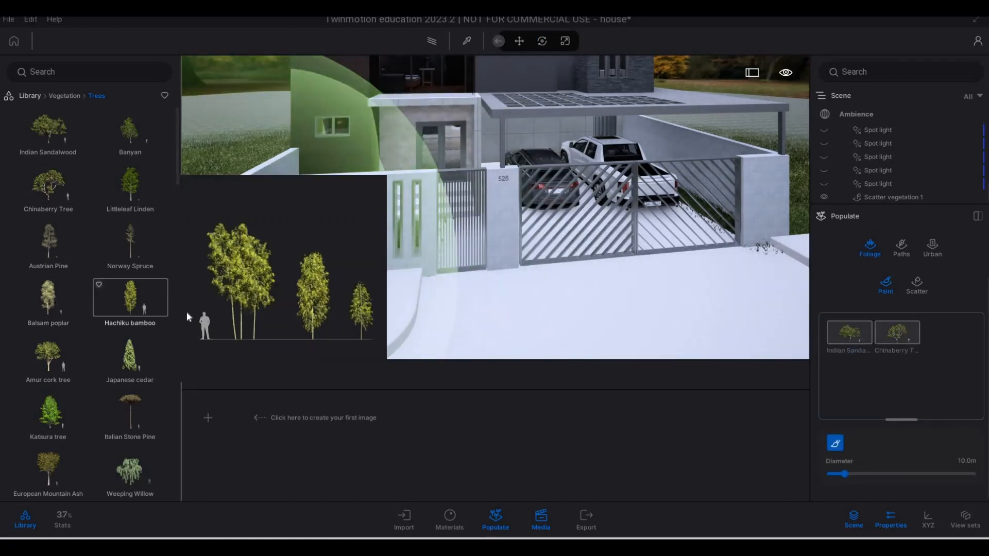
{"action": "left_click_drag", "start_coordinate": [51, 299], "coordinate": [853, 388]}
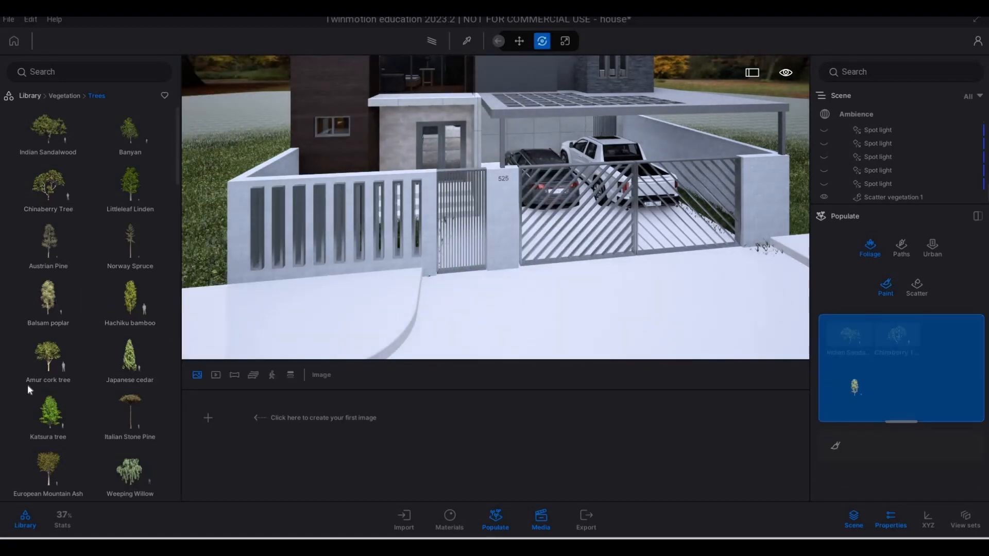
Add Amur cork tree, Turkey Oak and Japanese walnut to the foliage paint set
{"action": "scroll", "coordinate": [44, 350], "scroll_direction": "down", "scroll_amount": 1}
{"action": "mouse_move", "coordinate": [48, 361]}
{"action": "left_mouse_down"}
{"action": "mouse_move", "coordinate": [542, 385]}
{"action": "mouse_move", "coordinate": [45, 317]}
{"action": "mouse_move", "coordinate": [610, 372]}
{"action": "mouse_move", "coordinate": [901, 378]}
{"action": "left_mouse_up"}
{"action": "scroll", "coordinate": [50, 406], "scroll_direction": "down", "scroll_amount": 3}
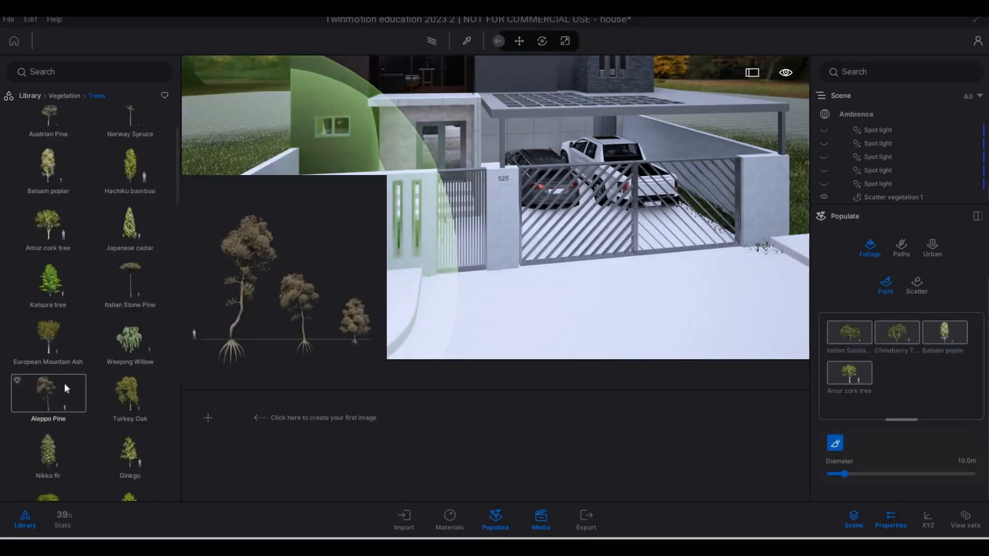
{"action": "left_click_drag", "start_coordinate": [124, 305], "coordinate": [894, 397]}
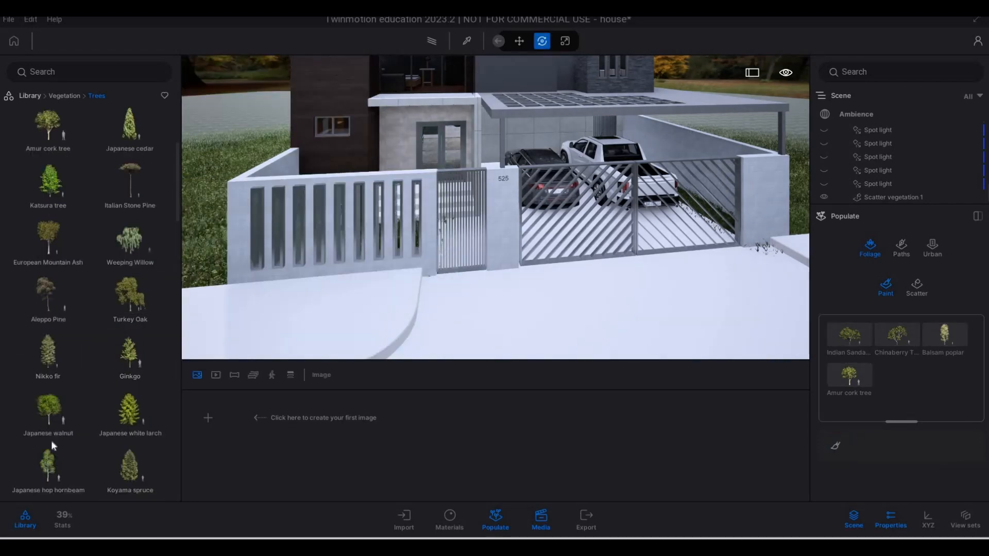
{"action": "scroll", "coordinate": [67, 415], "scroll_direction": "down", "scroll_amount": 2}
{"action": "mouse_move", "coordinate": [45, 344]}
{"action": "left_mouse_down"}
{"action": "mouse_move", "coordinate": [780, 429]}
{"action": "mouse_move", "coordinate": [909, 404]}
{"action": "left_mouse_up"}
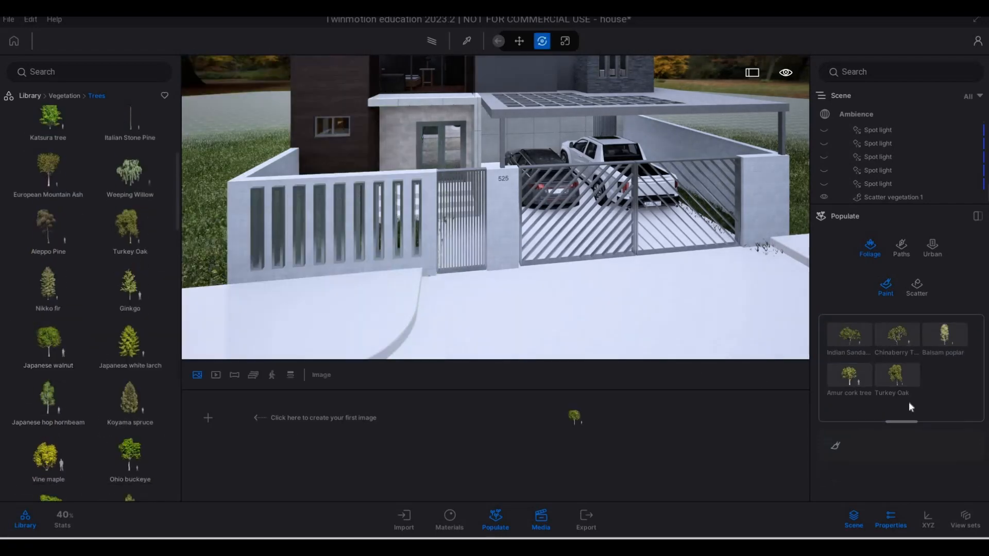
Add Vine maple and Southern catalpa to the foliage paint set
{"action": "scroll", "coordinate": [57, 418], "scroll_direction": "down", "scroll_amount": 1}
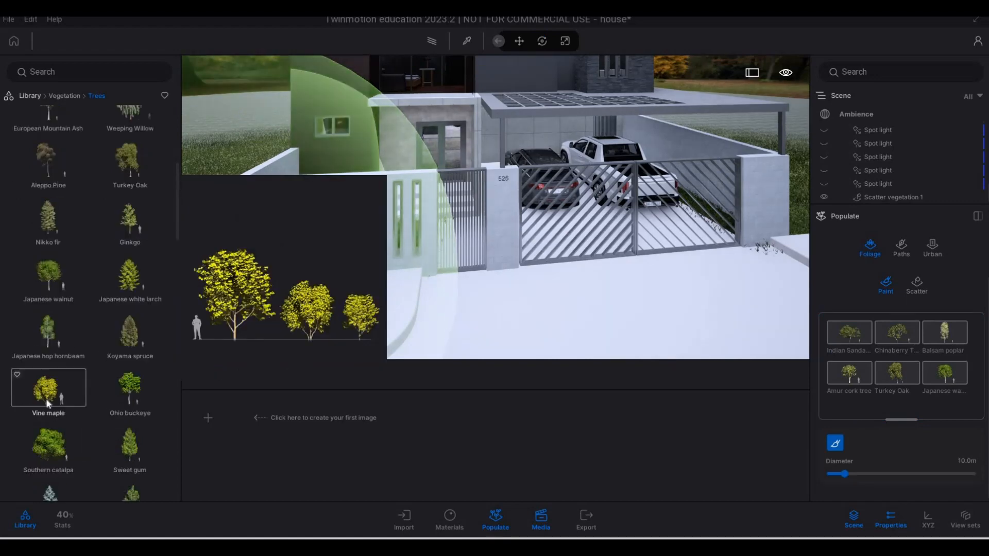
{"action": "left_click_drag", "start_coordinate": [45, 396], "coordinate": [888, 401]}
{"action": "scroll", "coordinate": [47, 416], "scroll_direction": "down", "scroll_amount": 1}
{"action": "scroll", "coordinate": [47, 416], "scroll_direction": "down", "scroll_amount": 1}
{"action": "left_click_drag", "start_coordinate": [58, 378], "coordinate": [829, 394]}
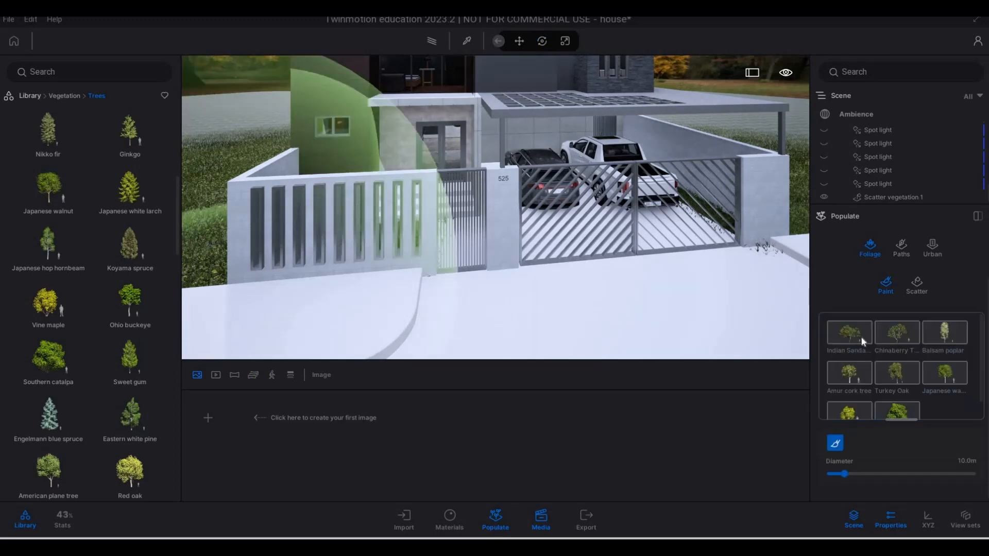
Set all eight trees in the paint set to 100% density and the Autumn season
{"action": "left_click", "coordinate": [864, 340]}
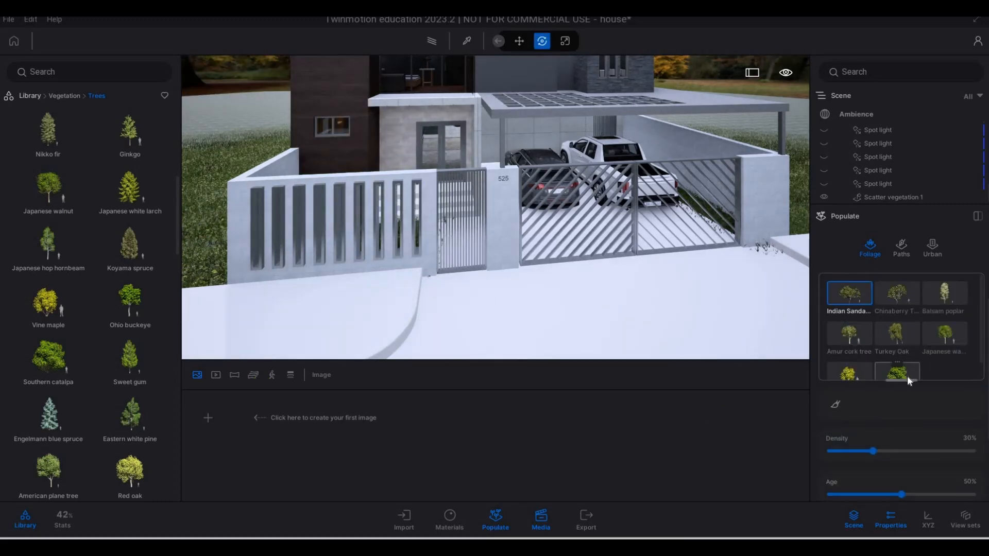
{"action": "left_click", "coordinate": [907, 376], "text": "shift"}
{"action": "scroll", "coordinate": [887, 422], "scroll_direction": "down", "scroll_amount": 1}
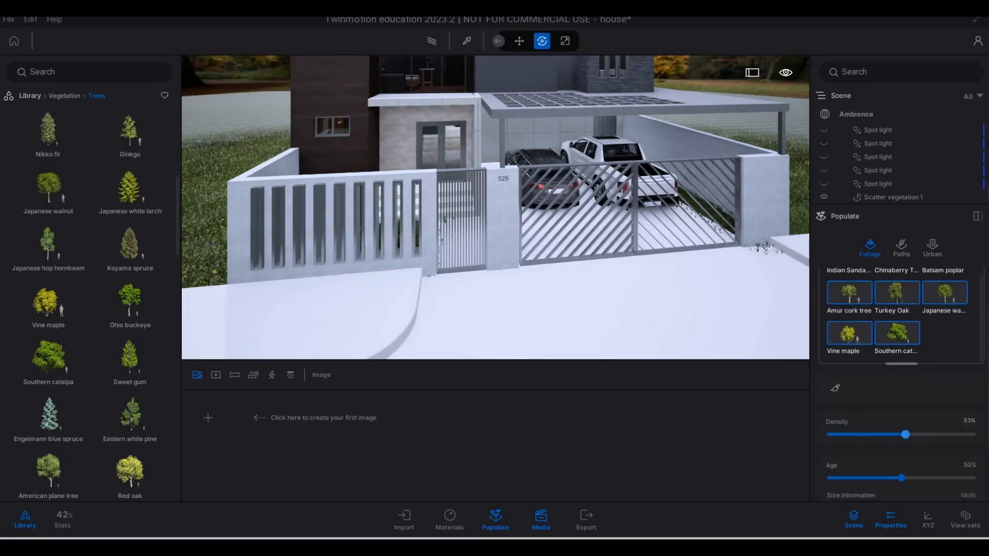
{"action": "left_click_drag", "start_coordinate": [905, 434], "coordinate": [973, 434]}
{"action": "scroll", "coordinate": [871, 438], "scroll_direction": "down", "scroll_amount": 2}
{"action": "scroll", "coordinate": [889, 437], "scroll_direction": "up", "scroll_amount": 1}
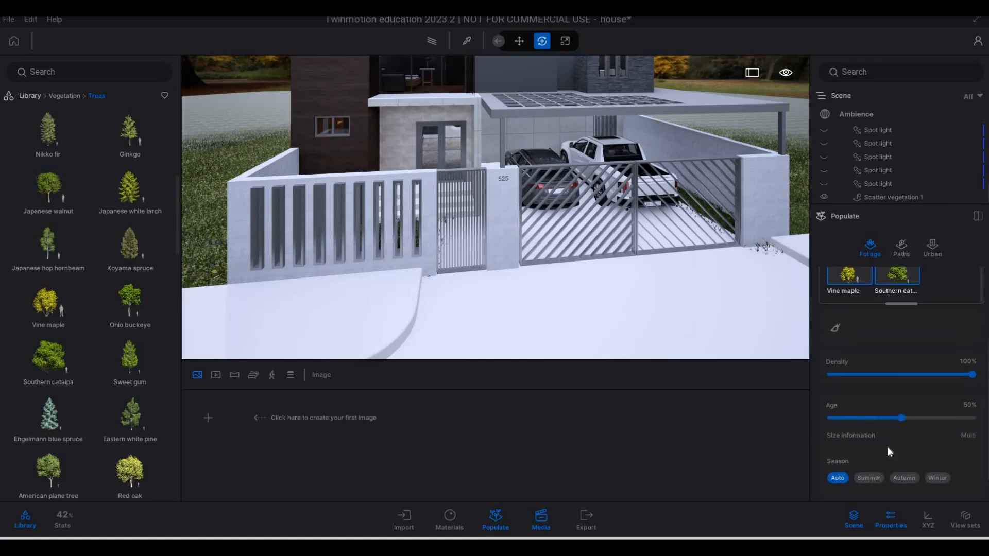
{"action": "left_click", "coordinate": [904, 478]}
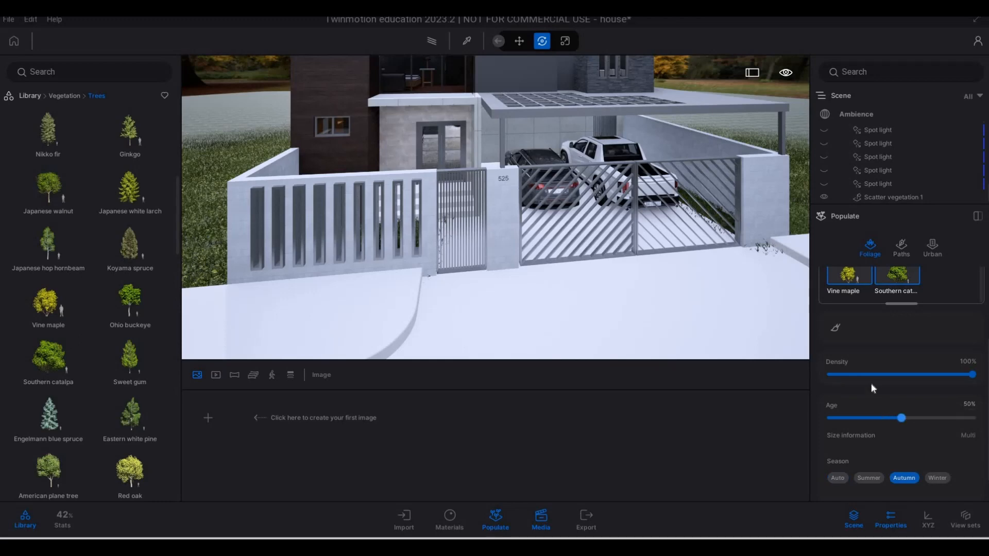
{"action": "scroll", "coordinate": [870, 383], "scroll_direction": "up", "scroll_amount": 3}
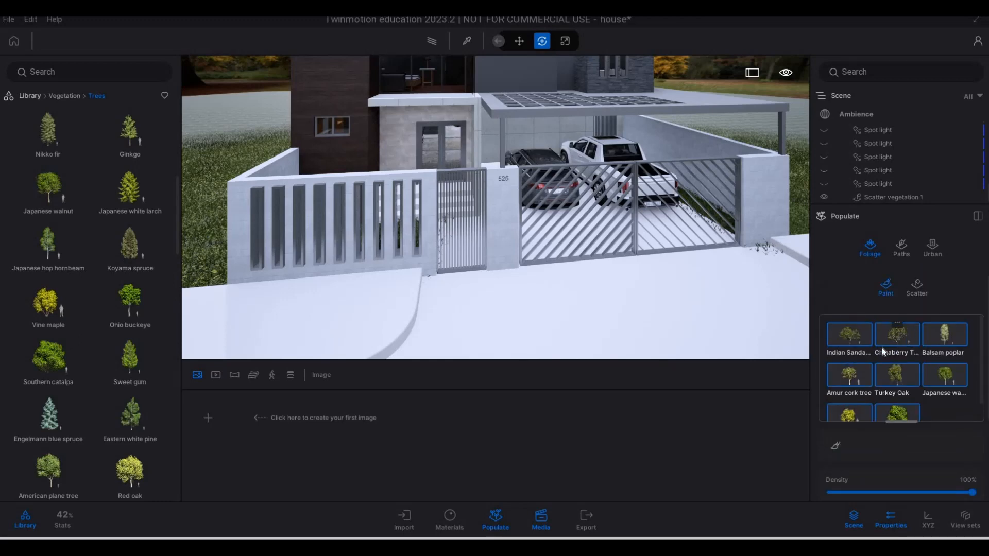
{"action": "scroll", "coordinate": [835, 415], "scroll_direction": "down", "scroll_amount": 2}
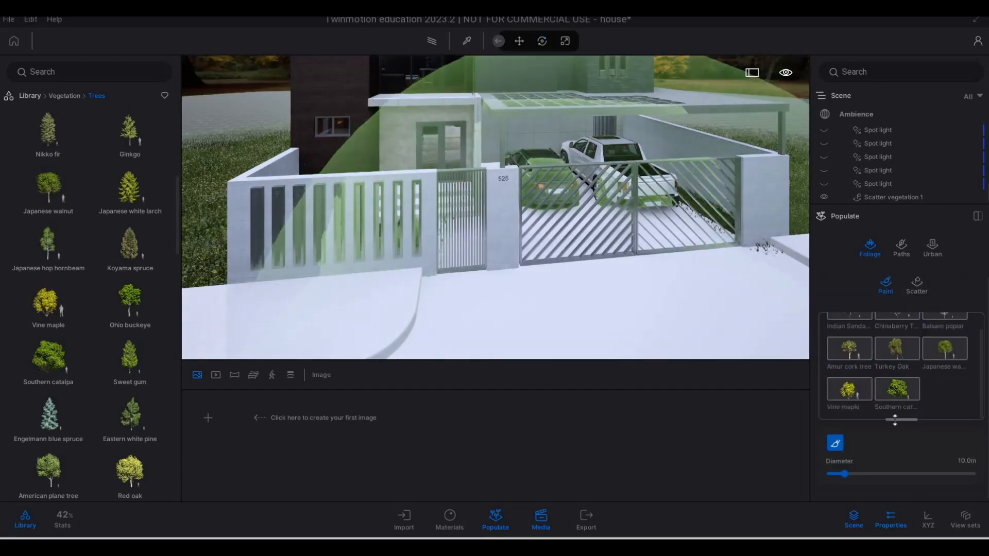
Paint the autumn trees onto the open lawn beside the house's wood-clad side with the 10 m brush
{"action": "key", "text": "s"}
{"action": "key", "text": "s"}
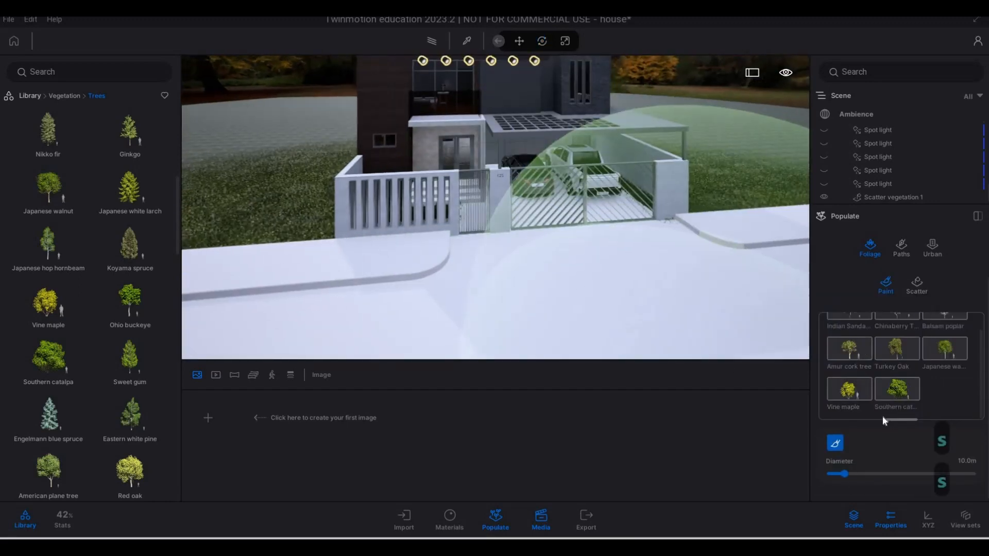
{"action": "key", "text": "a"}
{"action": "key", "text": "a"}
{"action": "key", "text": "a"}
{"action": "key", "text": "a"}
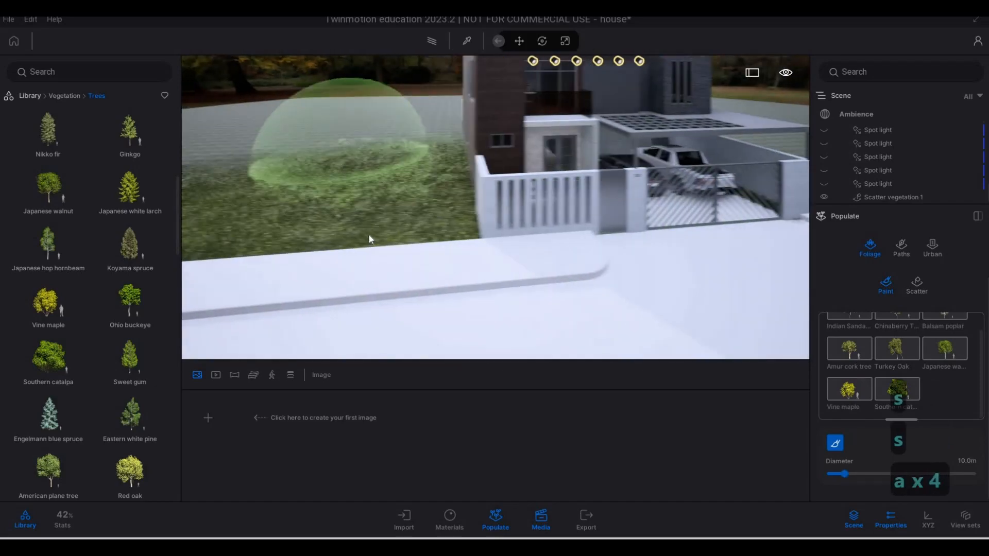
{"action": "key", "text": "q"}
{"action": "key", "text": "a"}
{"action": "key", "text": "s"}
{"action": "key", "text": "s"}
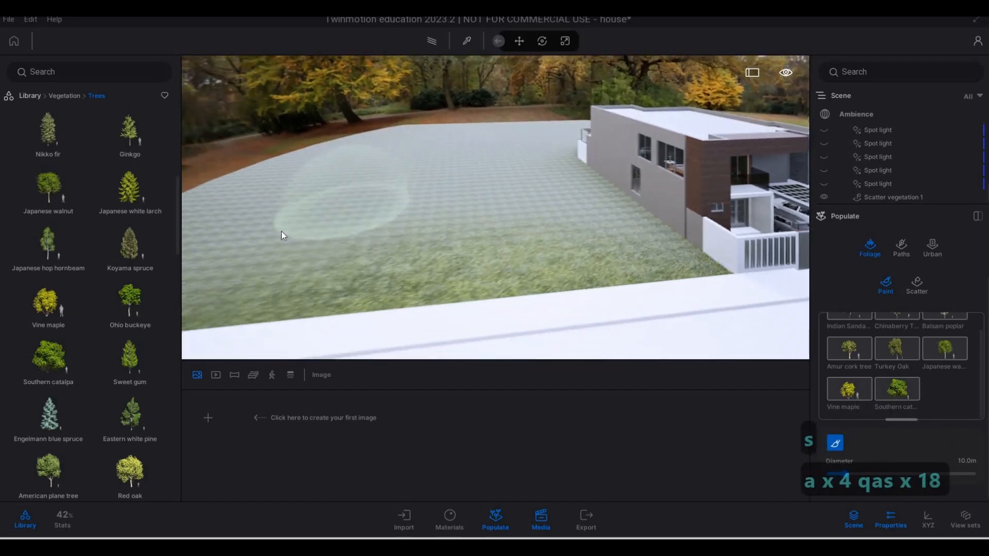
{"action": "left_click", "coordinate": [332, 201]}
{"action": "mouse_move", "coordinate": [370, 215]}
{"action": "left_mouse_down"}
{"action": "mouse_move", "coordinate": [243, 236]}
{"action": "mouse_move", "coordinate": [363, 252]}
{"action": "mouse_move", "coordinate": [420, 211]}
{"action": "mouse_move", "coordinate": [441, 218]}
{"action": "left_mouse_up"}
{"action": "key", "text": "w"}
{"action": "key", "text": "q"}
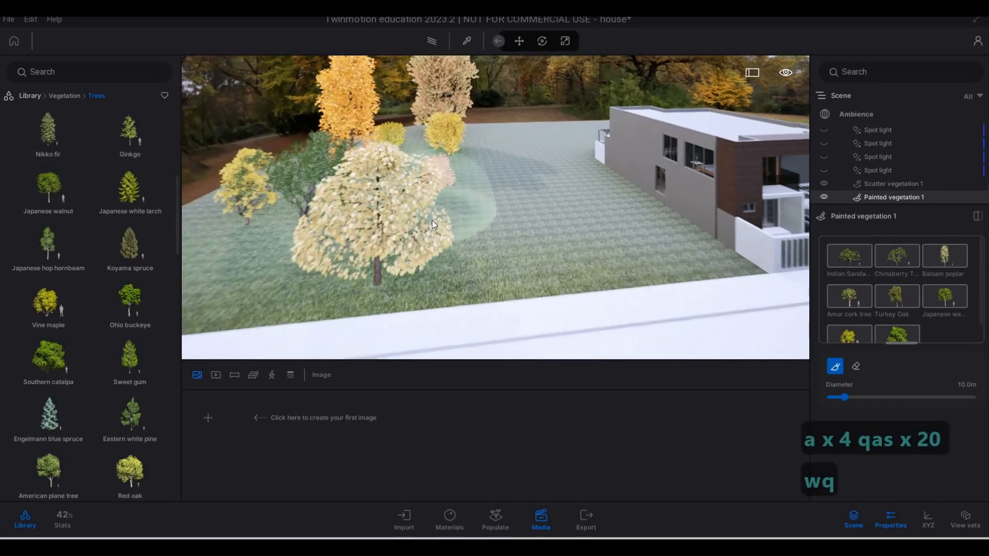
Paint autumn trees over the lawn behind the house and on its carport side
{"action": "key", "text": "d"}
{"action": "mouse_move", "coordinate": [619, 208]}
{"action": "left_mouse_down"}
{"action": "mouse_move", "coordinate": [673, 230]}
{"action": "mouse_move", "coordinate": [622, 193]}
{"action": "mouse_move", "coordinate": [596, 214]}
{"action": "mouse_move", "coordinate": [654, 242]}
{"action": "mouse_move", "coordinate": [675, 270]}
{"action": "mouse_move", "coordinate": [637, 273]}
{"action": "mouse_move", "coordinate": [599, 247]}
{"action": "mouse_move", "coordinate": [678, 257]}
{"action": "mouse_move", "coordinate": [600, 283]}
{"action": "mouse_move", "coordinate": [634, 286]}
{"action": "mouse_move", "coordinate": [638, 274]}
{"action": "mouse_move", "coordinate": [476, 267]}
{"action": "mouse_move", "coordinate": [456, 196]}
{"action": "mouse_move", "coordinate": [435, 186]}
{"action": "mouse_move", "coordinate": [456, 267]}
{"action": "mouse_move", "coordinate": [562, 204]}
{"action": "mouse_move", "coordinate": [650, 255]}
{"action": "left_mouse_up"}
{"action": "key", "text": "d"}
{"action": "key", "text": "d"}
{"action": "key", "text": "d"}
{"action": "key", "text": "d"}
{"action": "key", "text": "d"}
{"action": "key", "text": "s+d"}
{"action": "key", "text": "s+d"}
{"action": "key", "text": "s+d"}
{"action": "key", "text": "s+d"}
{"action": "key", "text": "s+d"}
{"action": "key", "text": "s+d"}
{"action": "key", "text": "e"}
{"action": "key", "text": "s"}
{"action": "key", "text": "d"}
{"action": "key", "text": "d"}
{"action": "key", "text": "d"}
{"action": "key", "text": "e"}
{"action": "key", "text": "a"}
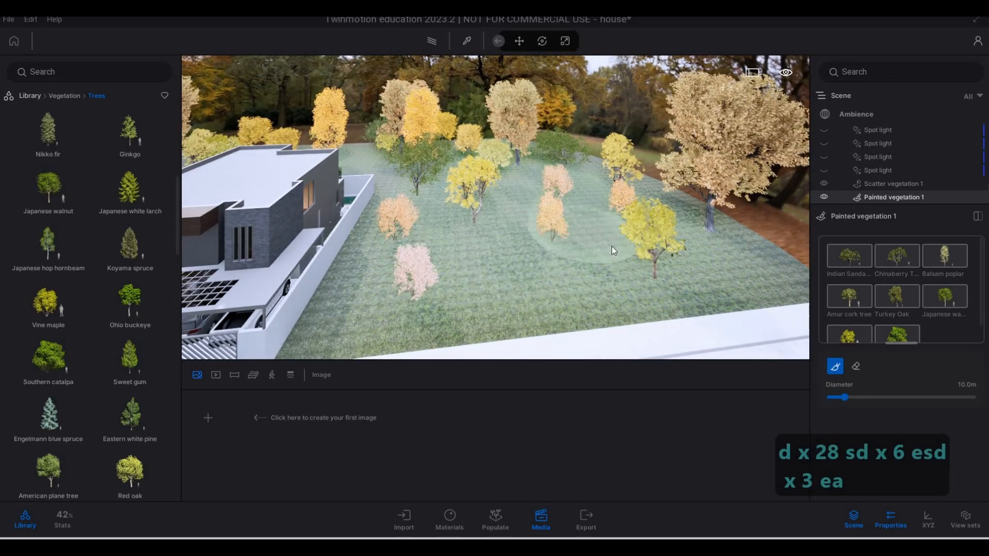
Fill in more autumn trees on the wood-clad side's lawn, including close to the house wall
{"action": "key", "text": "a"}
{"action": "key", "text": "a"}
{"action": "key", "text": "a"}
{"action": "key", "text": "a"}
{"action": "key", "text": "a"}
{"action": "key", "text": "a"}
{"action": "key", "text": "a"}
{"action": "key", "text": "a"}
{"action": "key", "text": "a"}
{"action": "key", "text": "a"}
{"action": "key", "text": "a"}
{"action": "key", "text": "a"}
{"action": "key", "text": "a"}
{"action": "key", "text": "a"}
{"action": "key", "text": "a"}
{"action": "key", "text": "a"}
{"action": "key", "text": "a"}
{"action": "key", "text": "a"}
{"action": "key", "text": "a"}
{"action": "key", "text": "a"}
{"action": "key", "text": "a"}
{"action": "key", "text": "a"}
{"action": "key", "text": "a"}
{"action": "key", "text": "a"}
{"action": "key", "text": "a"}
{"action": "key", "text": "a"}
{"action": "key", "text": "a"}
{"action": "key", "text": "a"}
{"action": "key", "text": "a"}
{"action": "key", "text": "a"}
{"action": "key", "text": "a"}
{"action": "key", "text": "a"}
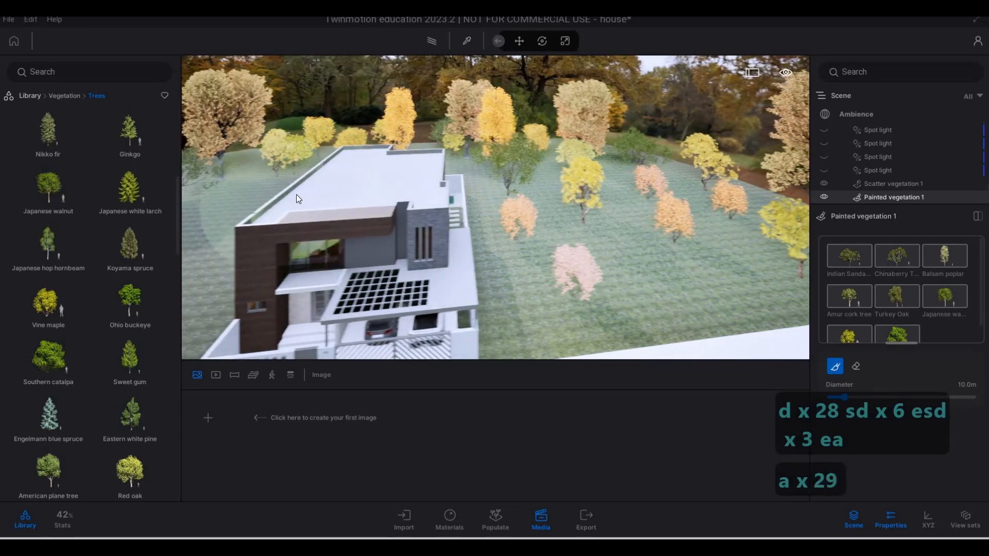
{"action": "key", "text": "s"}
{"action": "left_click", "coordinate": [245, 264]}
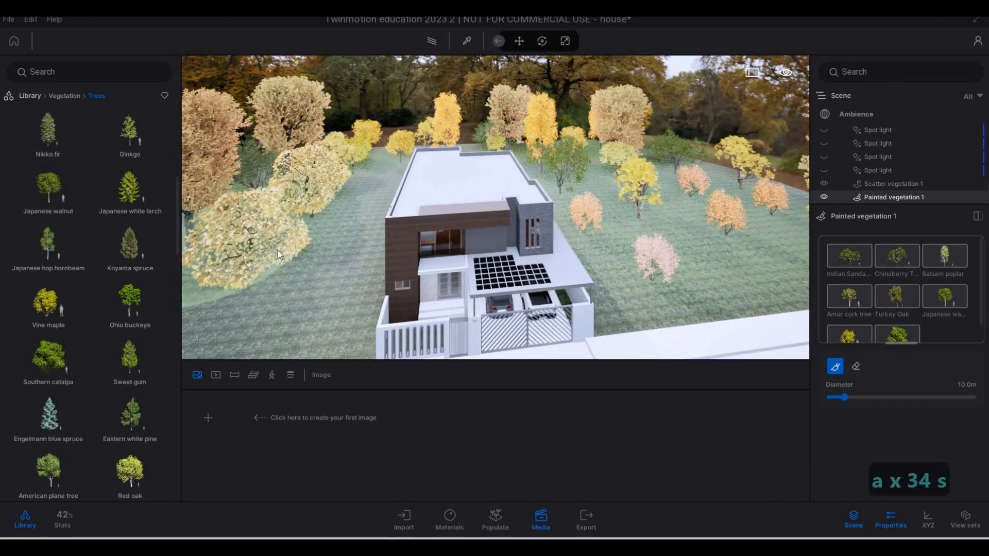
{"action": "key", "text": "a"}
{"action": "key", "text": "e"}
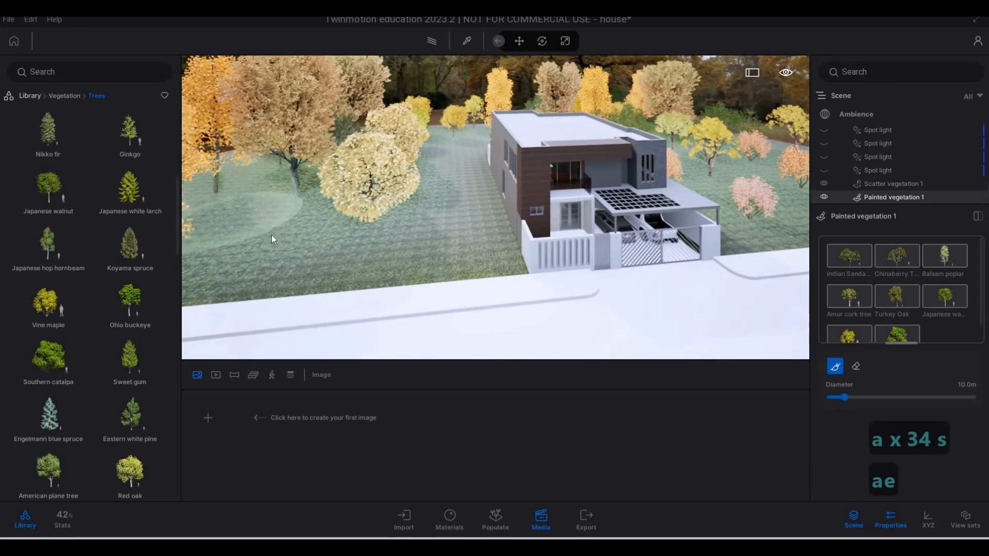
{"action": "key", "text": "w"}
{"action": "key", "text": "w"}
{"action": "key", "text": "w"}
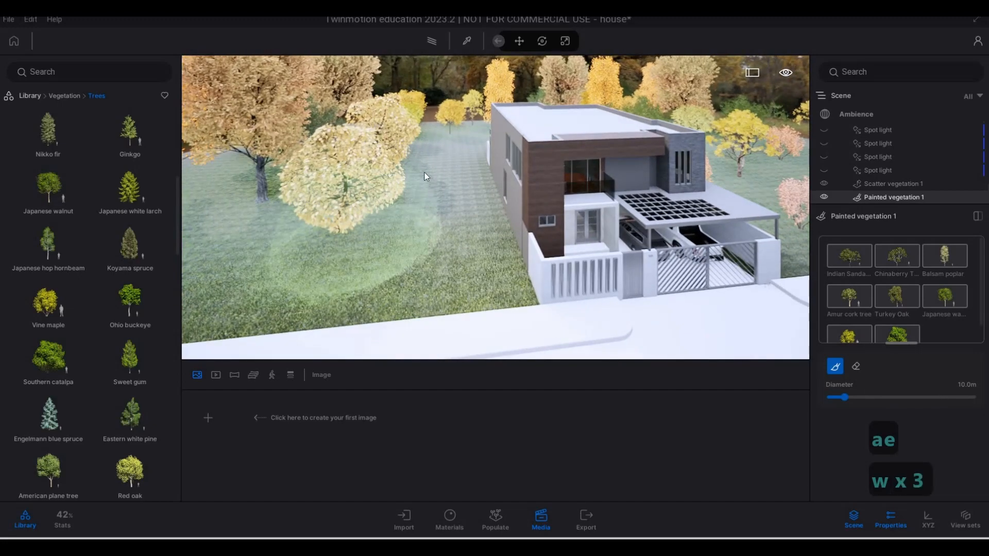
{"action": "left_click", "coordinate": [402, 194]}
{"action": "key", "text": "a"}
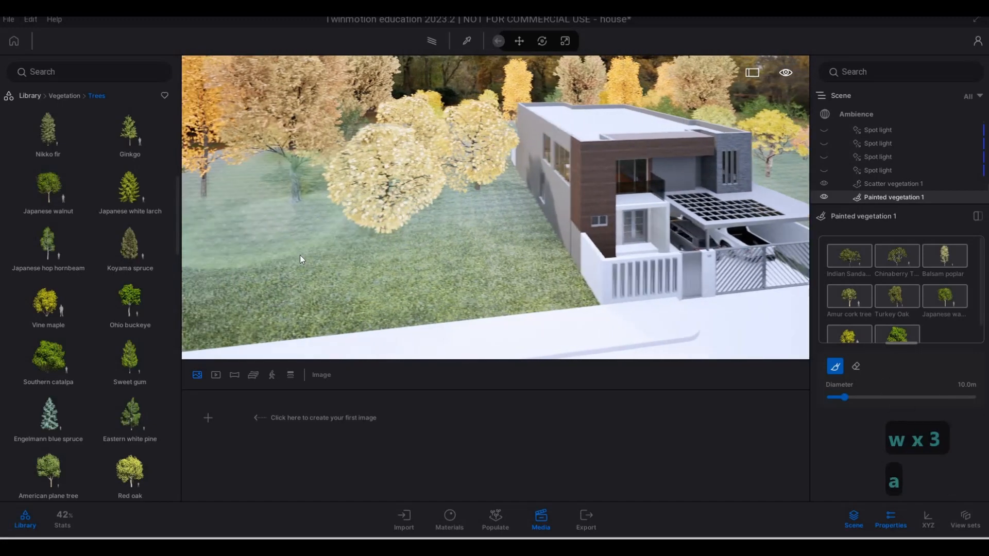
Paint autumn trees on the lawn strip across the road from the house
{"action": "key", "text": "s"}
{"action": "key", "text": "e"}
{"action": "key", "text": "s"}
{"action": "key", "text": "s"}
{"action": "key", "text": "s"}
{"action": "key", "text": "s"}
{"action": "key", "text": "s"}
{"action": "key", "text": "s"}
{"action": "right_click_drag", "start_coordinate": [363, 181], "coordinate": [550, 177]}
{"action": "key", "text": "d"}
{"action": "key", "text": "d"}
{"action": "left_click", "coordinate": [571, 167]}
{"action": "key", "text": "s"}
{"action": "key", "text": "s"}
{"action": "key", "text": "s"}
{"action": "key", "text": "s"}
{"action": "mouse_move", "coordinate": [601, 233]}
{"action": "left_mouse_down"}
{"action": "mouse_move", "coordinate": [583, 251]}
{"action": "mouse_move", "coordinate": [570, 220]}
{"action": "mouse_move", "coordinate": [561, 247]}
{"action": "mouse_move", "coordinate": [592, 228]}
{"action": "left_mouse_up"}
{"action": "key", "text": "a"}
{"action": "key", "text": "e"}
{"action": "key", "text": "a"}
{"action": "key", "text": "s"}
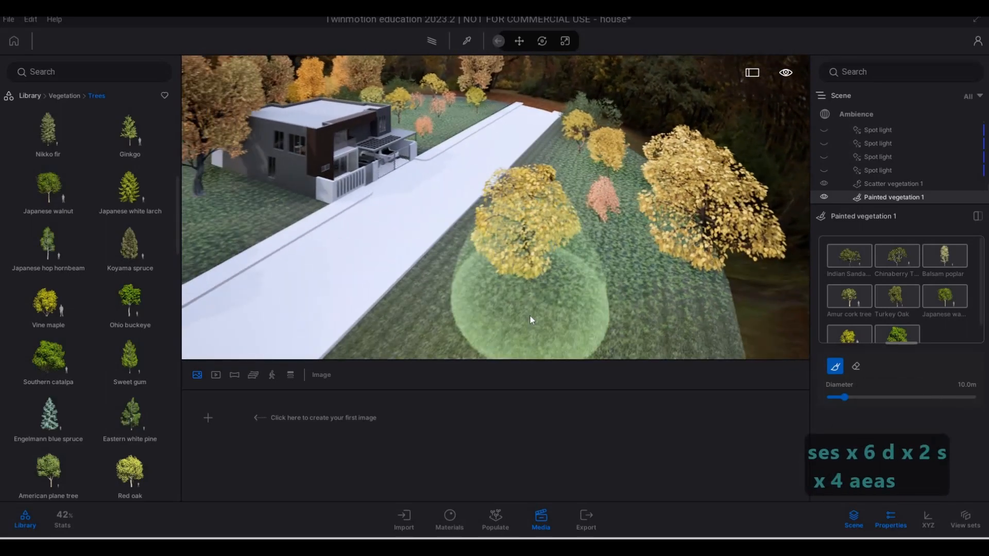
Extend the painted trees along the near end of the strip across the road, and leave the paint tool
{"action": "key", "text": "d"}
{"action": "key", "text": "a"}
{"action": "key", "text": "e"}
{"action": "key", "text": "a"}
{"action": "key", "text": "a"}
{"action": "key", "text": "a"}
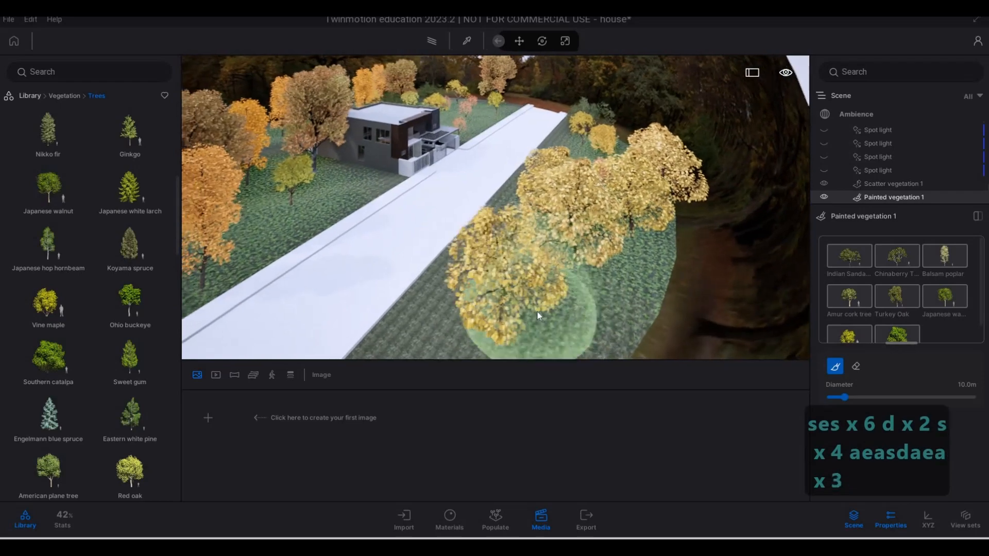
{"action": "key", "text": "s"}
{"action": "key", "text": "e"}
{"action": "key", "text": "s"}
{"action": "key", "text": "e"}
{"action": "mouse_move", "coordinate": [582, 291]}
{"action": "left_mouse_down"}
{"action": "mouse_move", "coordinate": [607, 245]}
{"action": "mouse_move", "coordinate": [570, 231]}
{"action": "left_mouse_up"}
{"action": "key", "text": "w"}
{"action": "key", "text": "w"}
{"action": "key", "text": "q"}
{"action": "key", "text": "q"}
{"action": "key", "text": "q"}
{"action": "key", "text": "q"}
{"action": "key", "text": "q"}
{"action": "key", "text": "q"}
{"action": "key", "text": "q"}
{"action": "key", "text": "q"}
{"action": "key", "text": "q"}
{"action": "key", "text": "q"}
{"action": "key", "text": "q"}
{"action": "key", "text": "q"}
{"action": "key", "text": "q"}
{"action": "key", "text": "q"}
{"action": "key", "text": "q"}
{"action": "key", "text": "q"}
{"action": "key", "text": "q"}
{"action": "key", "text": "q"}
{"action": "key", "text": "q"}
{"action": "key", "text": "q"}
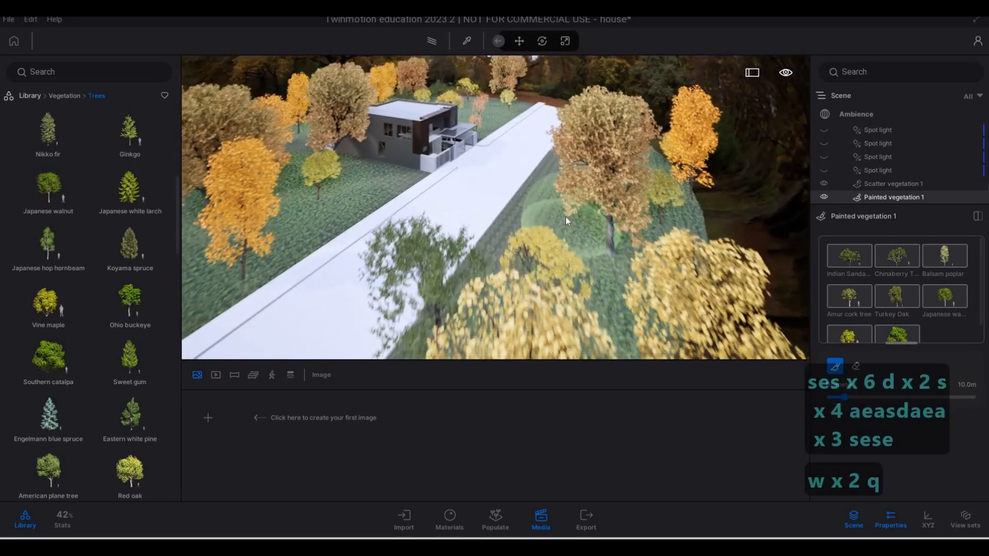
{"action": "key", "text": "d"}
{"action": "key", "text": "Escape"}
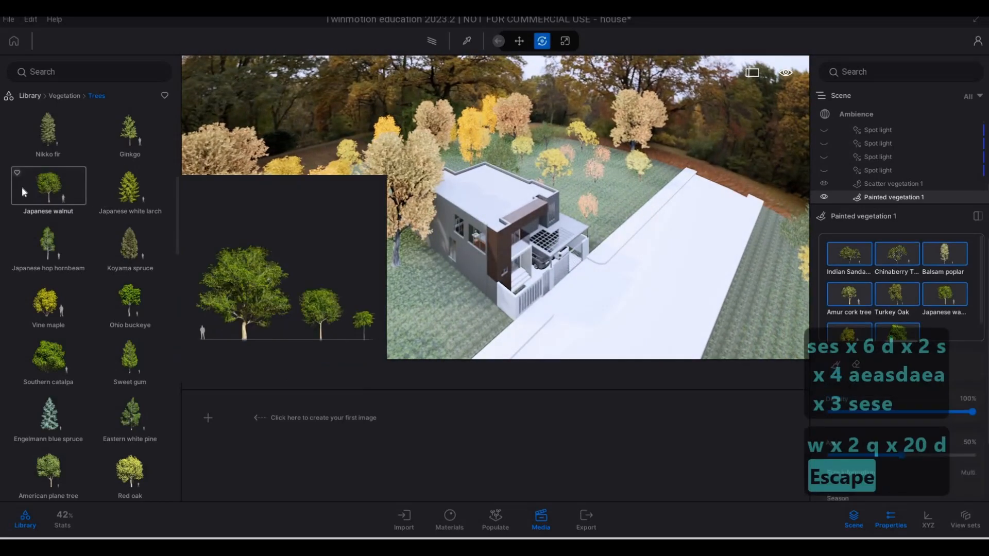
Place Indian Sandalwood trees on the wood-clad side's lawn, near the house wall and around the yellow autumn tree
{"action": "scroll", "coordinate": [22, 187], "scroll_direction": "down", "scroll_amount": 10}
{"action": "scroll", "coordinate": [54, 170], "scroll_direction": "up", "scroll_amount": 3}
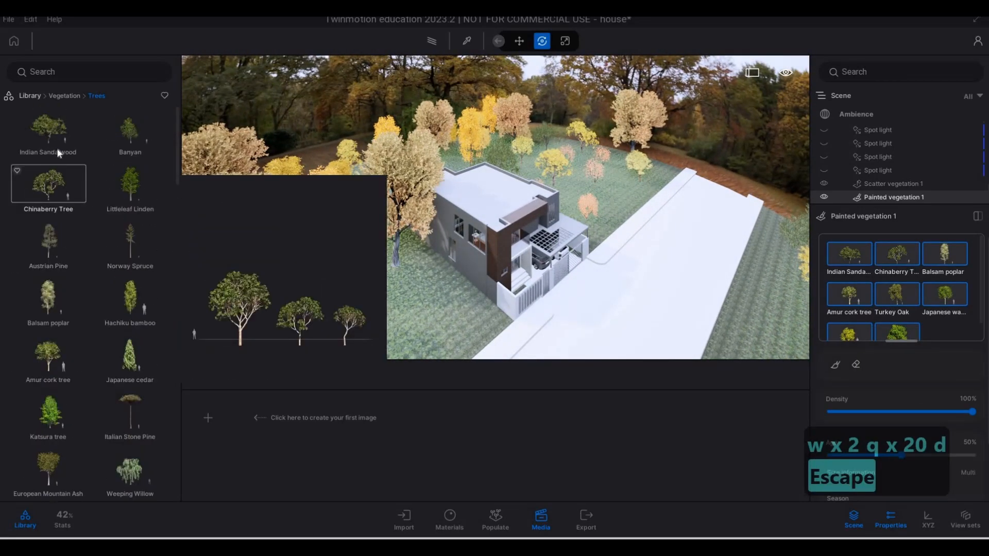
{"action": "left_click", "coordinate": [48, 128]}
{"action": "key", "text": "d"}
{"action": "key", "text": "w"}
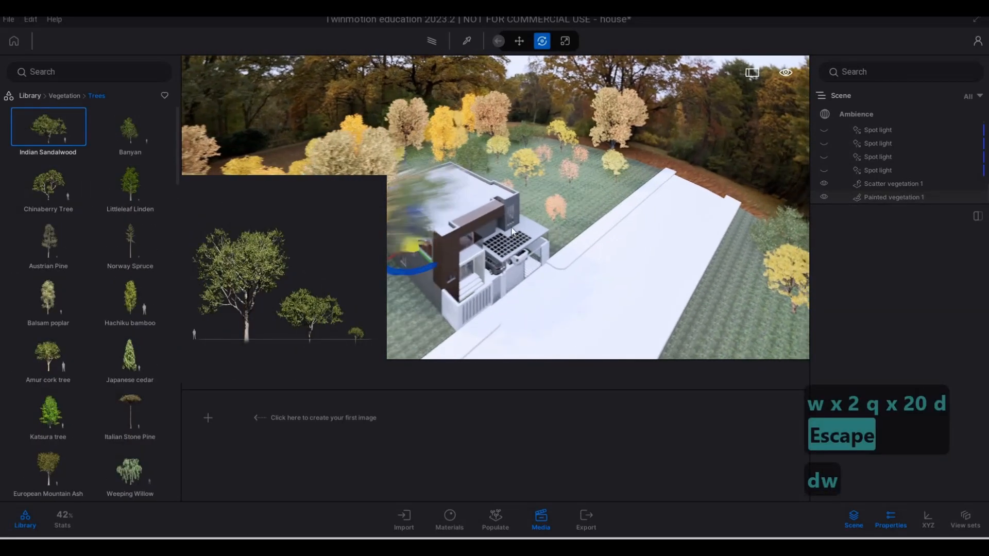
{"action": "key", "text": "d"}
{"action": "key", "text": "d"}
{"action": "key", "text": "w"}
{"action": "key", "text": "a"}
{"action": "key", "text": "e"}
{"action": "key", "text": "w"}
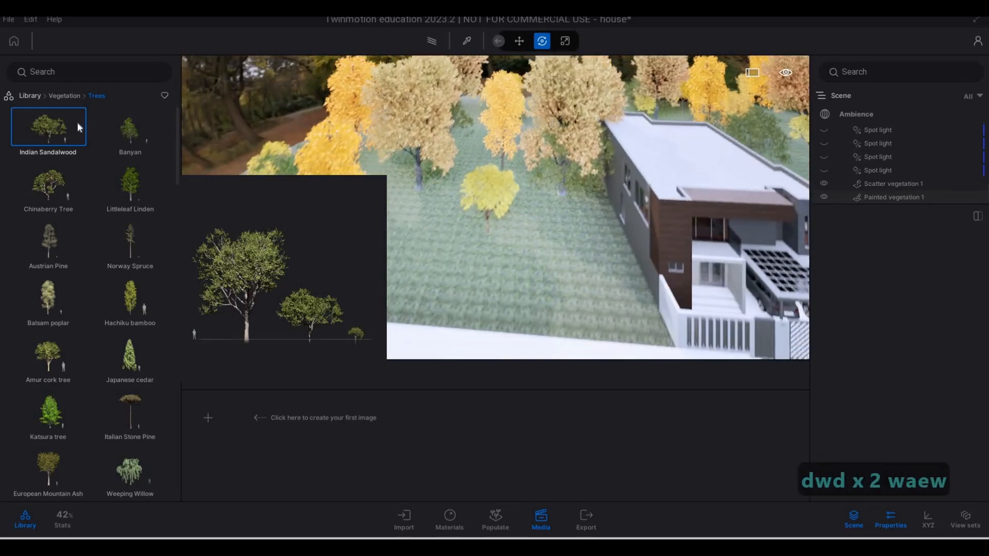
{"action": "left_click", "coordinate": [577, 211]}
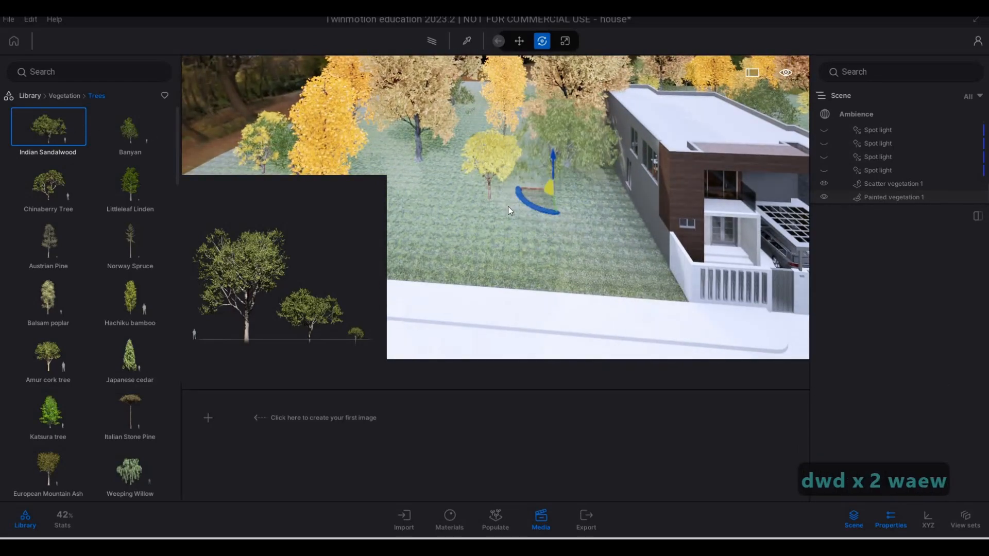
{"action": "left_click", "coordinate": [456, 201]}
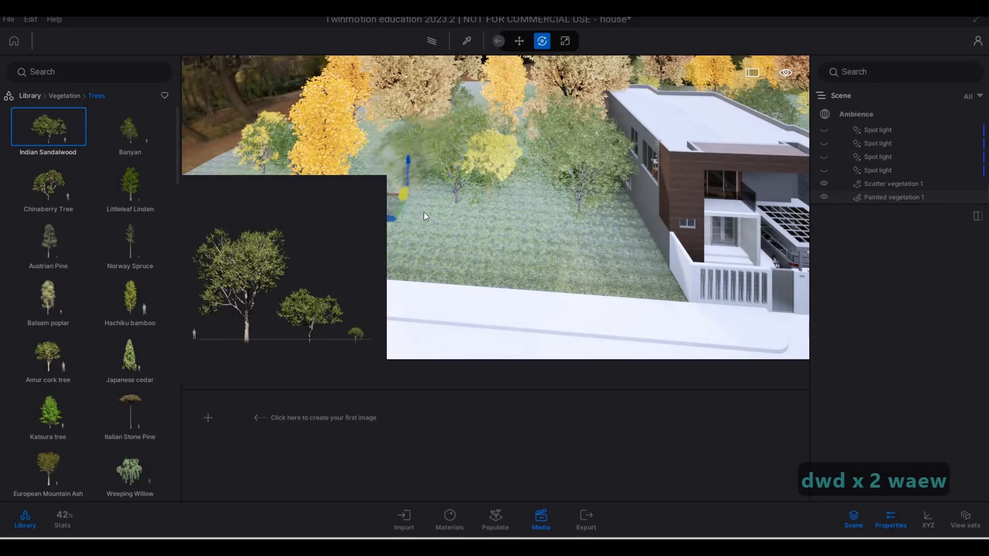
Place Chinaberry trees among the autumn trees on the carport side's lawn
{"action": "key", "text": "e"}
{"action": "key", "text": "e"}
{"action": "key", "text": "d"}
{"action": "key", "text": "d"}
{"action": "key", "text": "w"}
{"action": "key", "text": "w"}
{"action": "key", "text": "w"}
{"action": "key", "text": "w"}
{"action": "key", "text": "w"}
{"action": "key", "text": "w"}
{"action": "key", "text": "w"}
{"action": "key", "text": "w"}
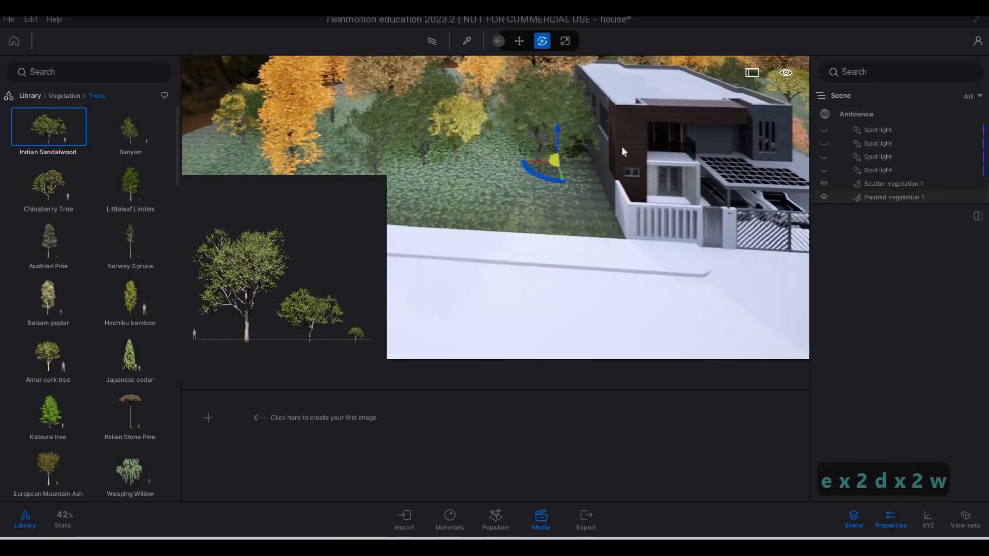
{"action": "key", "text": "q"}
{"action": "key", "text": "w"}
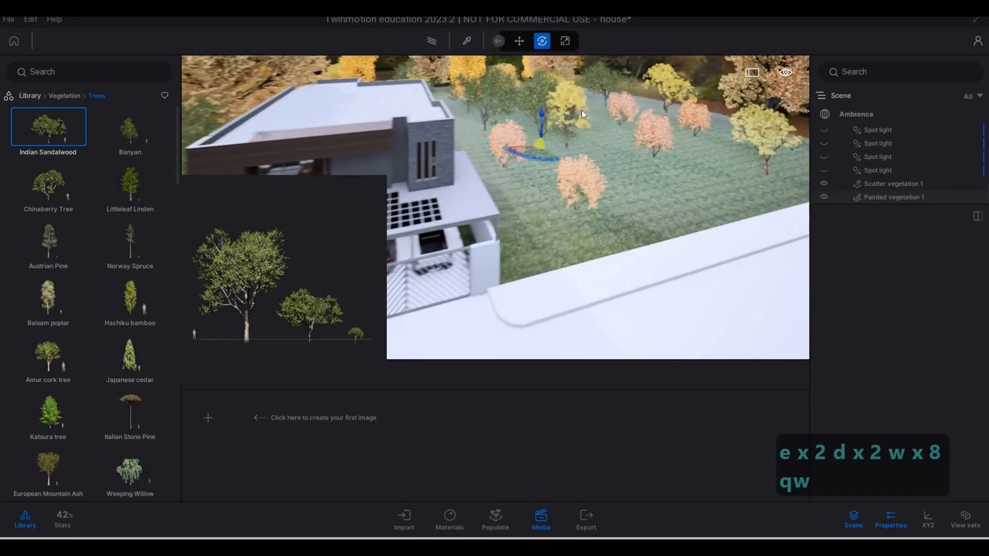
{"action": "left_click", "coordinate": [67, 187]}
{"action": "left_click", "coordinate": [479, 150]}
{"action": "left_click", "coordinate": [504, 180]}
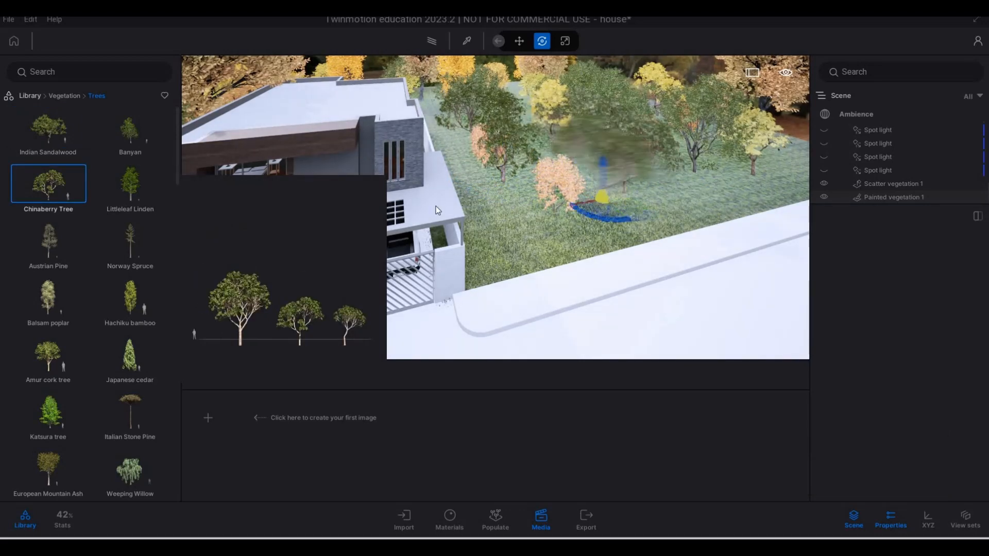
Place Balsam poplars toward the back of the carport side's lawn
{"action": "scroll", "coordinate": [73, 253], "scroll_direction": "down", "scroll_amount": 1}
{"action": "scroll", "coordinate": [97, 227], "scroll_direction": "down", "scroll_amount": 2}
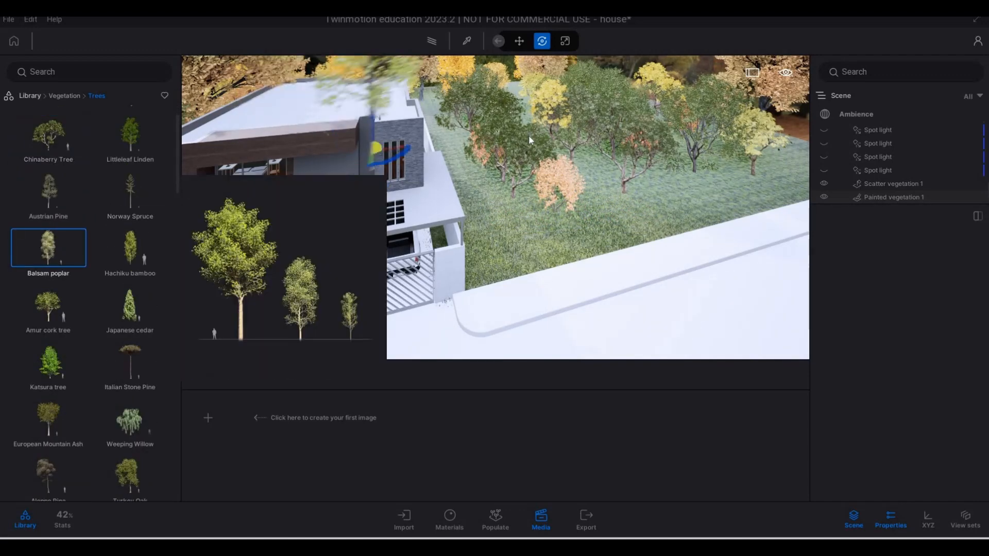
{"action": "key", "text": "a"}
{"action": "key", "text": "a"}
{"action": "key", "text": "a"}
{"action": "key", "text": "a"}
{"action": "key", "text": "a"}
{"action": "key", "text": "a"}
{"action": "key", "text": "a"}
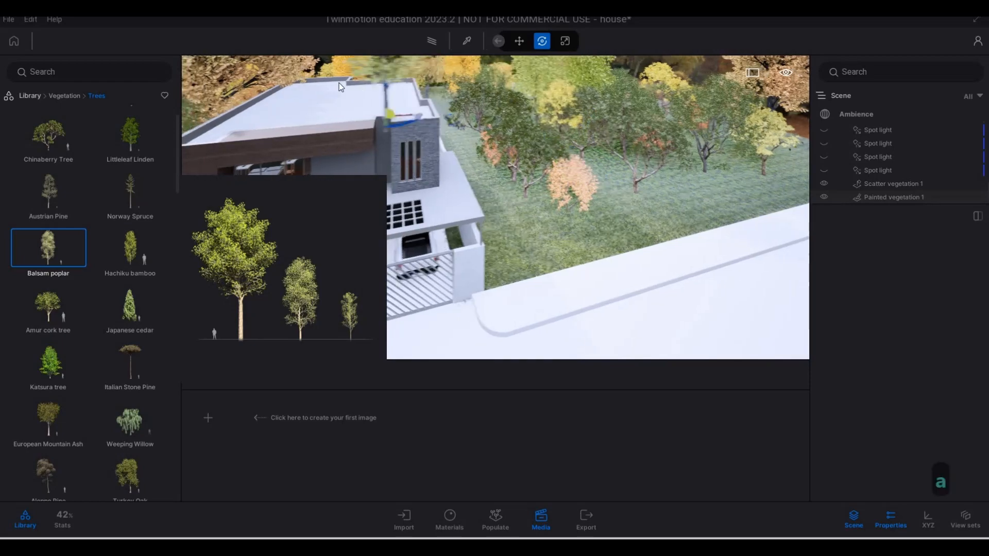
Place more Balsam poplars among the trees on the wood-clad side's lawn, out to its far end
{"action": "key", "text": "s"}
{"action": "key", "text": "s"}
{"action": "key", "text": "s"}
{"action": "key", "text": "s"}
{"action": "key", "text": "s"}
{"action": "key", "text": "s"}
{"action": "key", "text": "s"}
{"action": "key", "text": "s"}
{"action": "key", "text": "s"}
{"action": "key", "text": "s"}
{"action": "key", "text": "s"}
{"action": "key", "text": "s"}
{"action": "key", "text": "s"}
{"action": "key", "text": "s"}
{"action": "key", "text": "s"}
{"action": "key", "text": "s"}
{"action": "key", "text": "s"}
{"action": "key", "text": "s"}
{"action": "key", "text": "s"}
{"action": "key", "text": "s"}
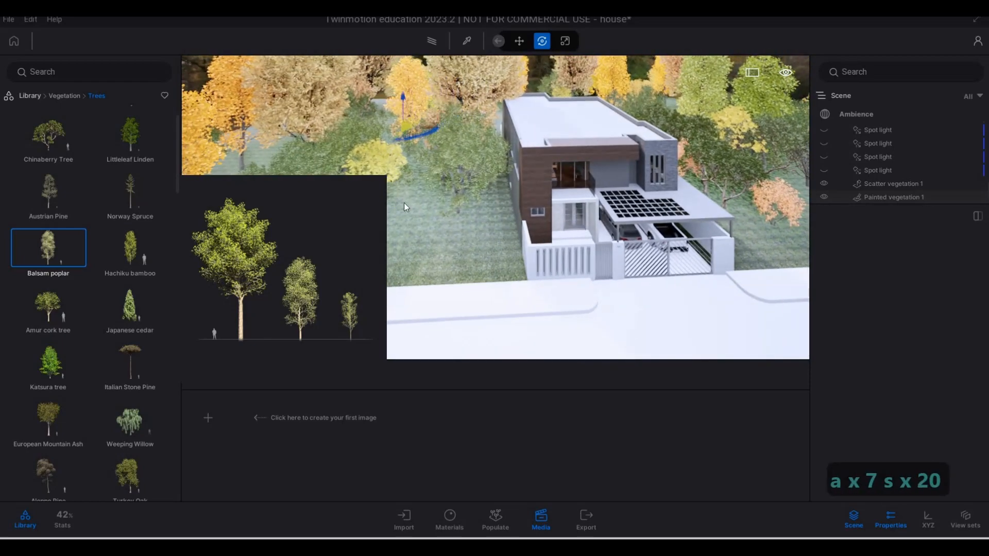
{"action": "key", "text": "a"}
{"action": "key", "text": "e"}
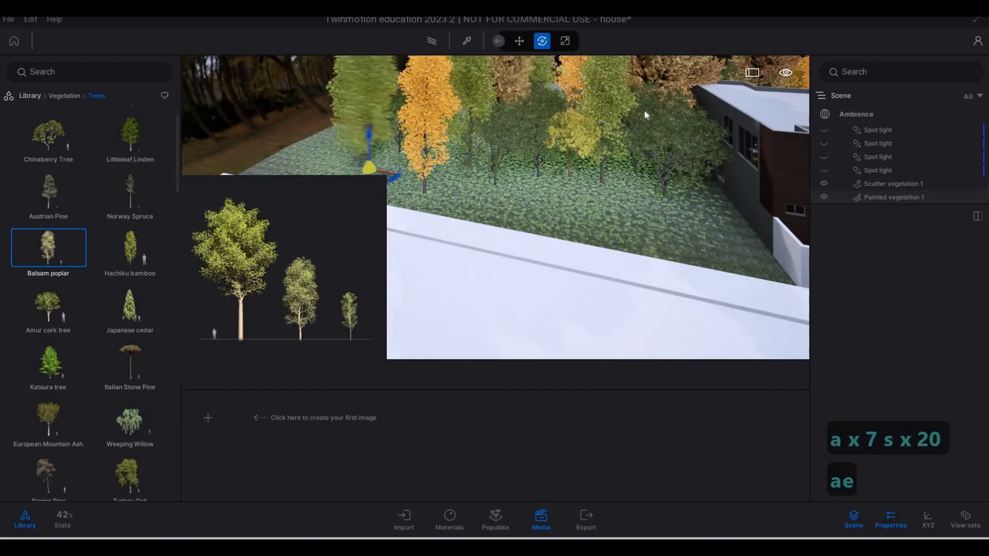
{"action": "key", "text": "d"}
{"action": "key", "text": "d"}
{"action": "key", "text": "d"}
{"action": "key", "text": "d"}
{"action": "key", "text": "d"}
{"action": "key", "text": "d"}
{"action": "key", "text": "d"}
{"action": "key", "text": "d"}
{"action": "key", "text": "d"}
{"action": "key", "text": "d"}
{"action": "key", "text": "d"}
{"action": "key", "text": "d"}
{"action": "key", "text": "d"}
{"action": "key", "text": "d"}
{"action": "key", "text": "d"}
{"action": "key", "text": "d"}
Choose Eastern white pine and place one on the wood-clad side's lawn
{"action": "scroll", "coordinate": [57, 355], "scroll_direction": "down", "scroll_amount": 6}
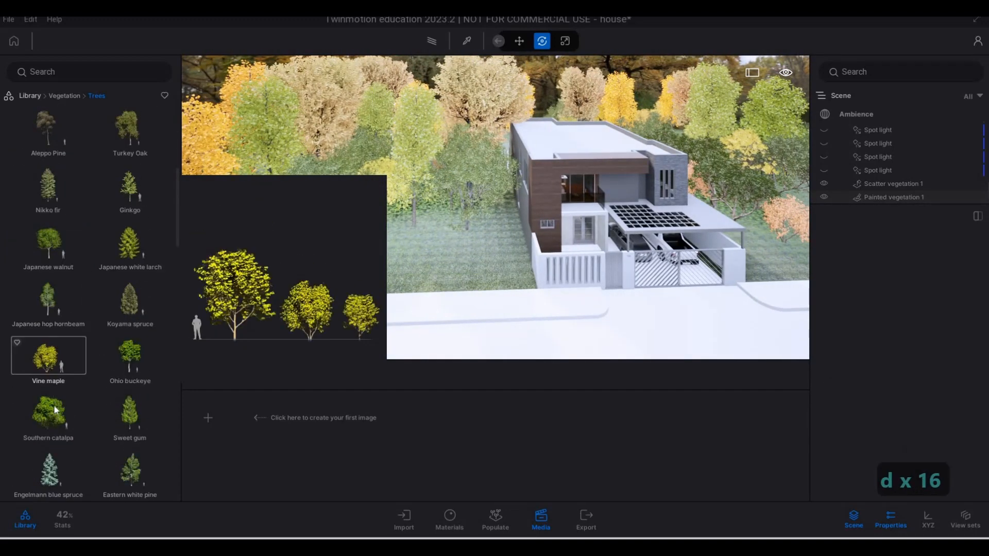
{"action": "scroll", "coordinate": [57, 396], "scroll_direction": "down", "scroll_amount": 2}
{"action": "left_click", "coordinate": [128, 389]}
{"action": "key", "text": "d"}
{"action": "key", "text": "d"}
{"action": "key", "text": "d"}
{"action": "key", "text": "d"}
{"action": "key", "text": "d"}
{"action": "key", "text": "d"}
{"action": "key", "text": "d"}
{"action": "key", "text": "d"}
{"action": "key", "text": "d"}
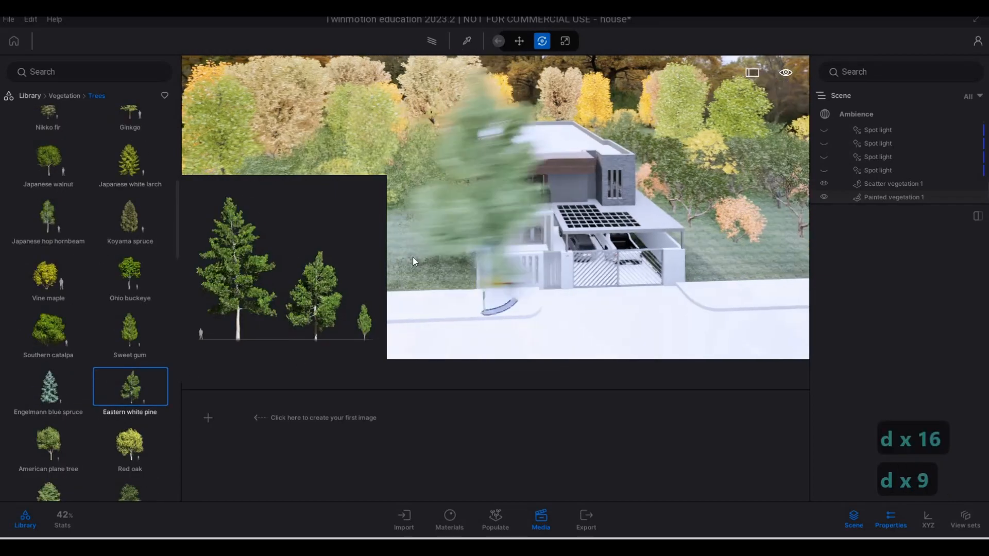
Place Eastern white pines on the carport side's lawn, one near the sidewalk and one farther back
{"action": "key", "text": "d"}
{"action": "key", "text": "a"}
{"action": "left_click", "coordinate": [406, 255]}
{"action": "key", "text": "a"}
{"action": "key", "text": "d"}
{"action": "key", "text": "d"}
{"action": "key", "text": "d"}
{"action": "key", "text": "d"}
{"action": "key", "text": "d"}
{"action": "key", "text": "d"}
{"action": "key", "text": "d"}
{"action": "key", "text": "d"}
{"action": "key", "text": "d"}
{"action": "key", "text": "d"}
{"action": "key", "text": "d"}
{"action": "key", "text": "d"}
{"action": "key", "text": "d"}
{"action": "key", "text": "d"}
{"action": "key", "text": "d"}
{"action": "key", "text": "d"}
{"action": "key", "text": "d"}
{"action": "key", "text": "d"}
{"action": "key", "text": "d"}
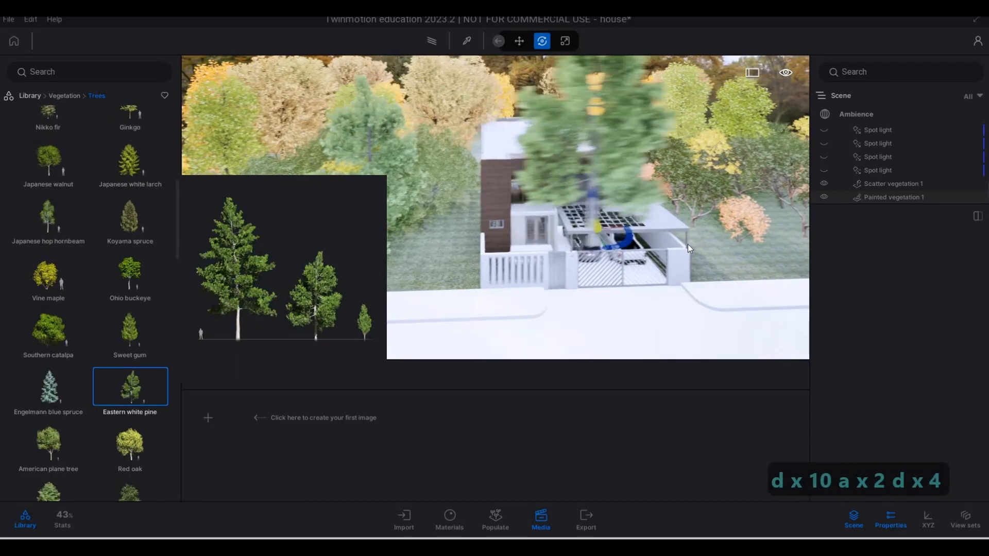
{"action": "key", "text": "d"}
{"action": "key", "text": "d"}
{"action": "key", "text": "d"}
{"action": "key", "text": "d"}
{"action": "key", "text": "s"}
{"action": "key", "text": "e"}
{"action": "key", "text": "e"}
{"action": "key", "text": "e"}
{"action": "key", "text": "e"}
{"action": "key", "text": "e"}
{"action": "key", "text": "e"}
{"action": "key", "text": "e"}
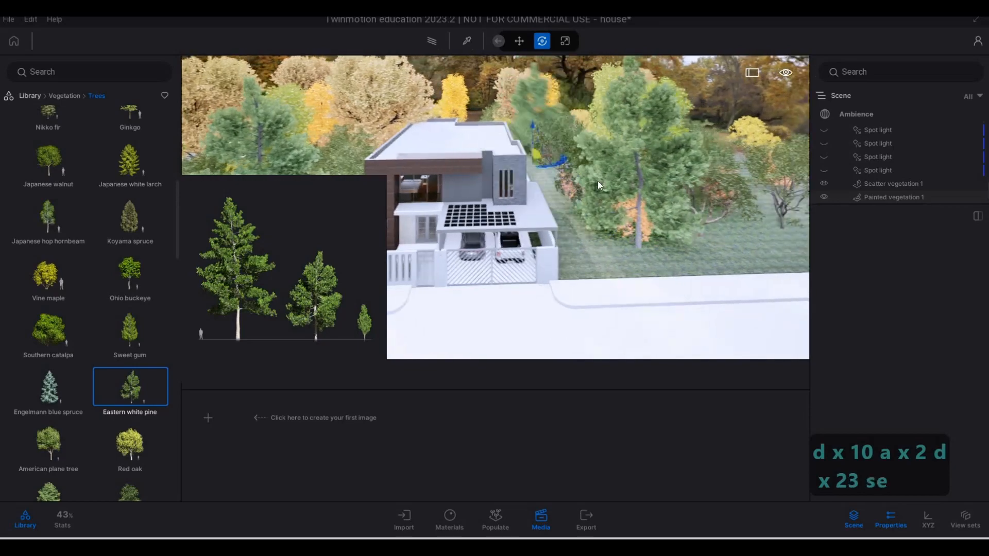
{"action": "key", "text": "d"}
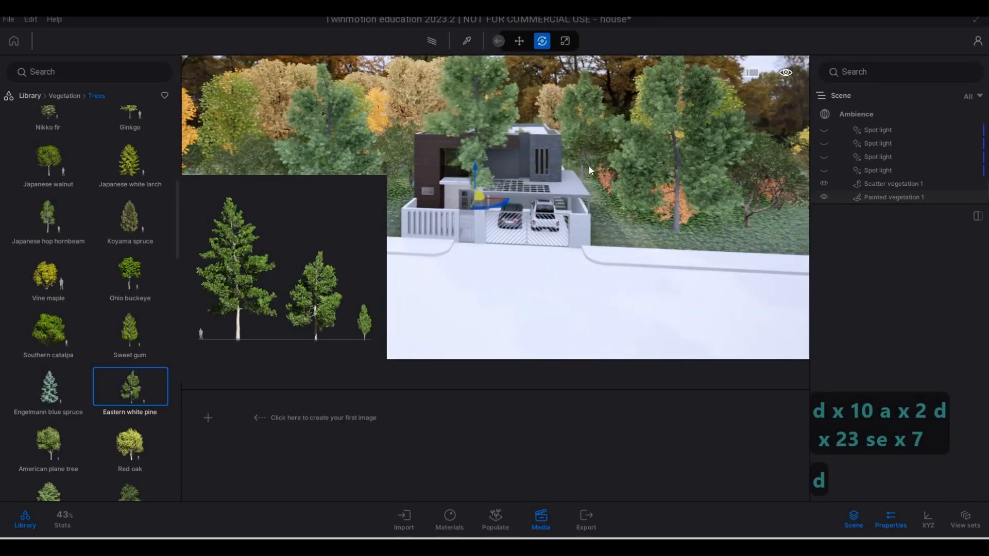
Place Eastern white pines among the yellow trees on the lawn strip across the road, toward its carport-side end
{"action": "key", "text": "e"}
{"action": "key", "text": "a"}
{"action": "key", "text": "a"}
{"action": "key", "text": "e"}
{"action": "key", "text": "a"}
{"action": "key", "text": "a"}
{"action": "key", "text": "a"}
{"action": "key", "text": "a"}
{"action": "key", "text": "a"}
{"action": "key", "text": "a"}
{"action": "key", "text": "a"}
{"action": "key", "text": "a"}
{"action": "key", "text": "a"}
{"action": "key", "text": "a"}
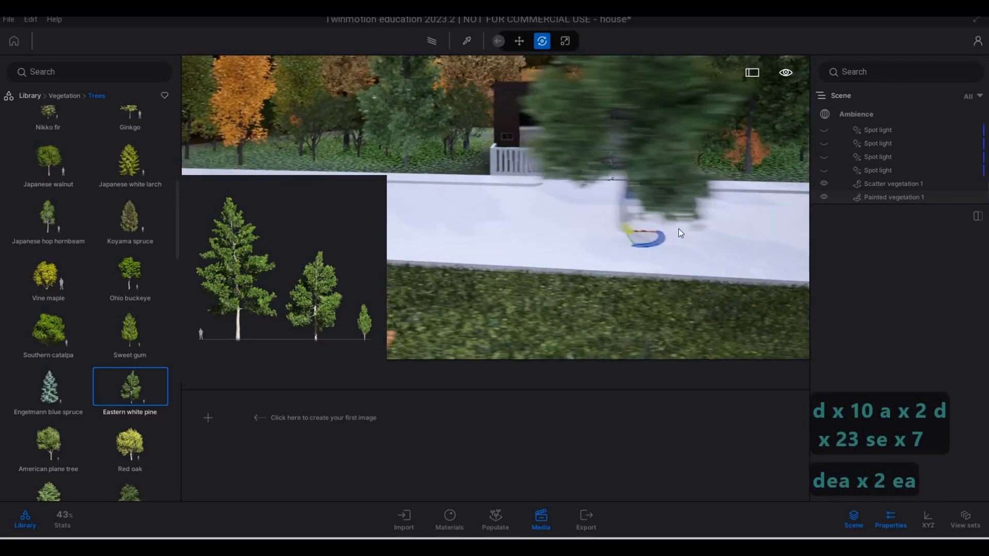
{"action": "key", "text": "s"}
{"action": "key", "text": "s"}
{"action": "key", "text": "s"}
{"action": "key", "text": "s"}
{"action": "key", "text": "s"}
{"action": "key", "text": "s"}
{"action": "key", "text": "s"}
{"action": "key", "text": "d"}
{"action": "key", "text": "d"}
{"action": "key", "text": "w"}
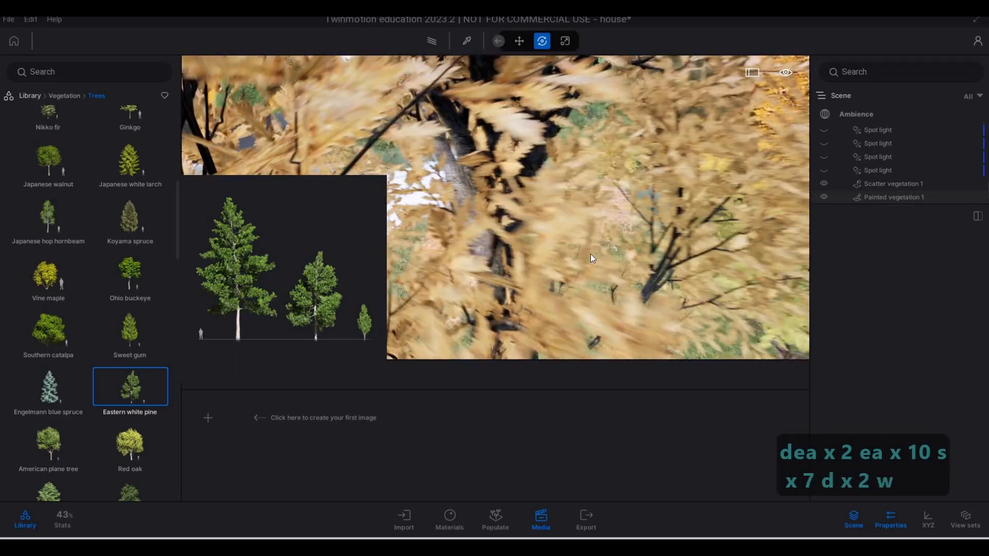
{"action": "key", "text": "d"}
{"action": "key", "text": "d"}
{"action": "key", "text": "d"}
{"action": "key", "text": "d"}
{"action": "key", "text": "d"}
{"action": "key", "text": "d"}
{"action": "key", "text": "d"}
{"action": "key", "text": "d"}
{"action": "key", "text": "d"}
{"action": "key", "text": "d"}
{"action": "key", "text": "d"}
{"action": "key", "text": "d"}
{"action": "key", "text": "d"}
{"action": "key", "text": "d"}
{"action": "key", "text": "d"}
{"action": "key", "text": "d"}
{"action": "key", "text": "d"}
{"action": "key", "text": "d"}
{"action": "key", "text": "d"}
{"action": "key", "text": "d"}
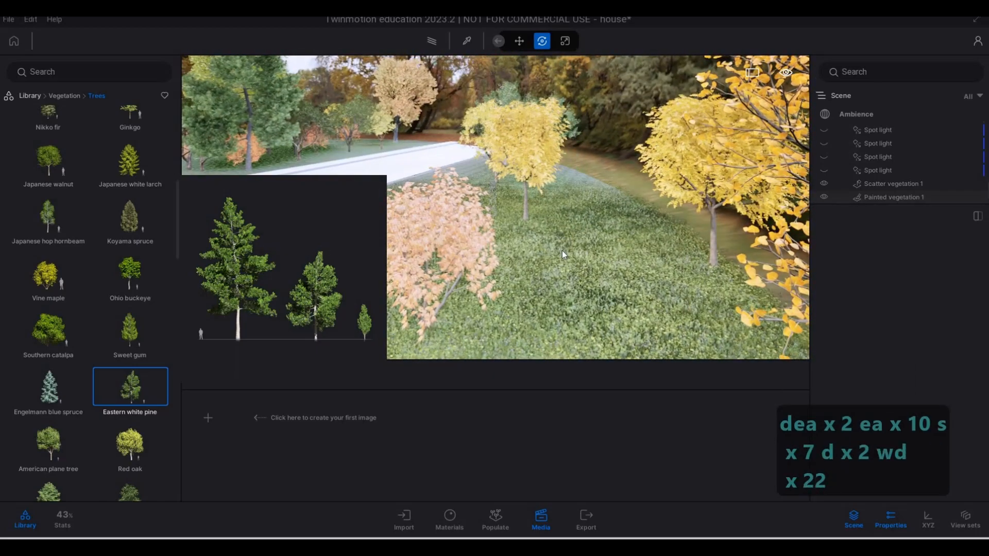
{"action": "key", "text": "s"}
{"action": "key", "text": "s"}
{"action": "key", "text": "s"}
{"action": "key", "text": "s"}
{"action": "key", "text": "s"}
{"action": "key", "text": "s"}
{"action": "key", "text": "s"}
{"action": "key", "text": "s"}
{"action": "key", "text": "s"}
{"action": "key", "text": "s"}
{"action": "key", "text": "s"}
{"action": "key", "text": "s"}
{"action": "key", "text": "s"}
{"action": "key", "text": "s"}
{"action": "key", "text": "s"}
{"action": "key", "text": "s"}
{"action": "key", "text": "s"}
{"action": "key", "text": "s"}
{"action": "key", "text": "s"}
{"action": "key", "text": "s"}
{"action": "key", "text": "s"}
{"action": "key", "text": "s"}
{"action": "key", "text": "s"}
{"action": "key", "text": "s"}
{"action": "key", "text": "s"}
{"action": "key", "text": "s"}
{"action": "key", "text": "s"}
{"action": "key", "text": "s"}
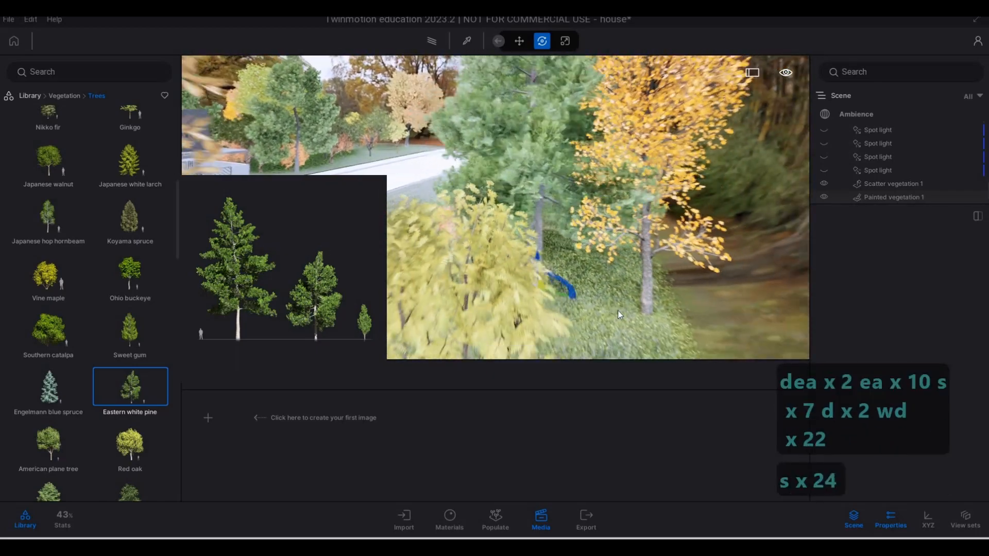
Add Eastern white pines along the other end of the strip across the road, facing the wood-clad side
{"action": "key", "text": "a"}
{"action": "key", "text": "a"}
{"action": "key", "text": "a"}
{"action": "key", "text": "a"}
{"action": "key", "text": "a"}
{"action": "key", "text": "a"}
{"action": "key", "text": "a"}
{"action": "key", "text": "a"}
{"action": "key", "text": "a"}
{"action": "key", "text": "a"}
{"action": "key", "text": "a"}
{"action": "key", "text": "a"}
{"action": "key", "text": "a"}
{"action": "key", "text": "a"}
{"action": "key", "text": "a"}
{"action": "key", "text": "a"}
{"action": "key", "text": "a"}
{"action": "key", "text": "a"}
{"action": "key", "text": "a"}
{"action": "key", "text": "a"}
{"action": "key", "text": "a"}
{"action": "key", "text": "a"}
{"action": "key", "text": "e"}
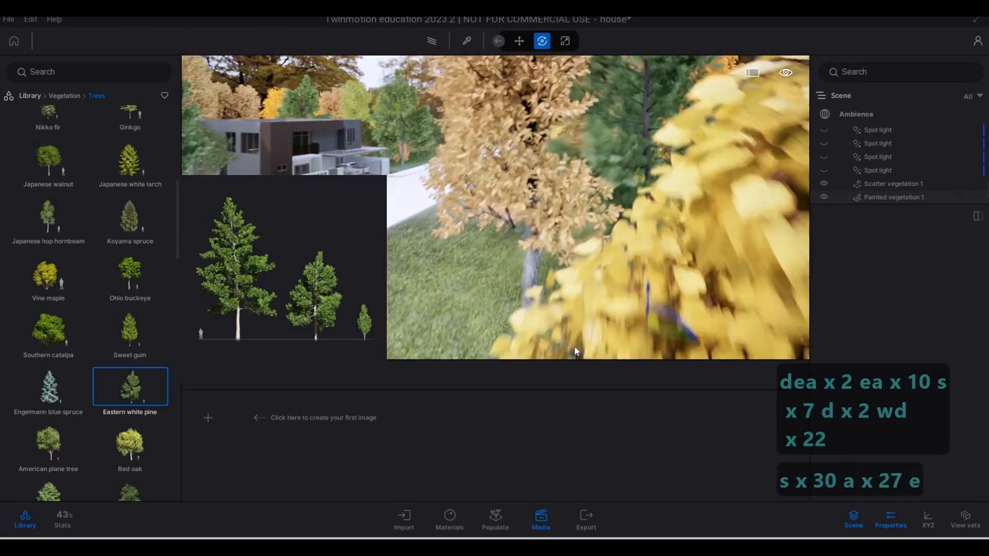
{"action": "key", "text": "a"}
{"action": "key", "text": "s"}
{"action": "key", "text": "s"}
{"action": "key", "text": "s"}
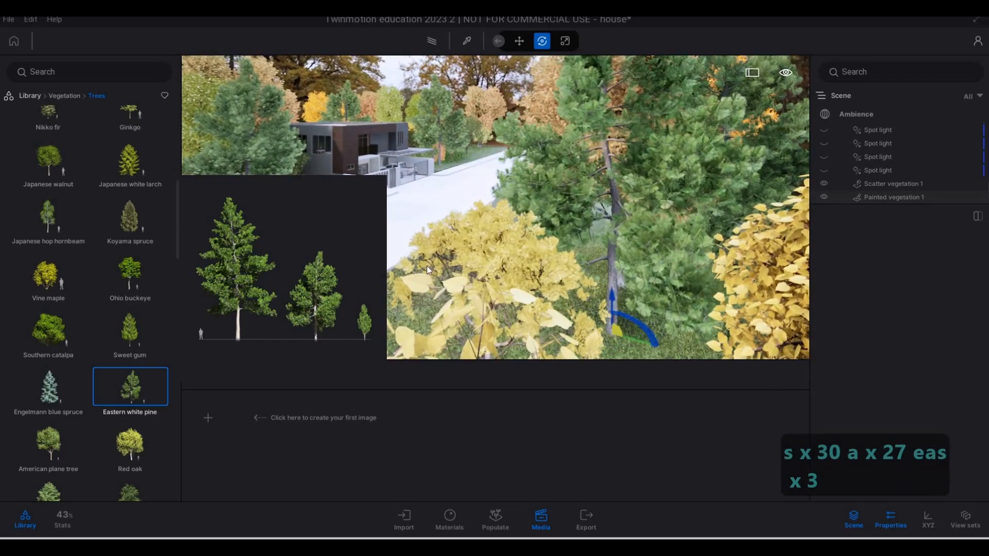
{"action": "key", "text": "w"}
{"action": "key", "text": "w"}
{"action": "key", "text": "w"}
{"action": "key", "text": "w"}
{"action": "key", "text": "w"}
{"action": "key", "text": "w"}
{"action": "key", "text": "w"}
{"action": "key", "text": "w"}
{"action": "key", "text": "w"}
{"action": "key", "text": "w"}
{"action": "key", "text": "w"}
{"action": "key", "text": "w"}
{"action": "key", "text": "w"}
{"action": "key", "text": "w"}
{"action": "key", "text": "w"}
{"action": "key", "text": "w"}
{"action": "key", "text": "w"}
{"action": "key", "text": "w"}
{"action": "key", "text": "w"}
{"action": "key", "text": "w"}
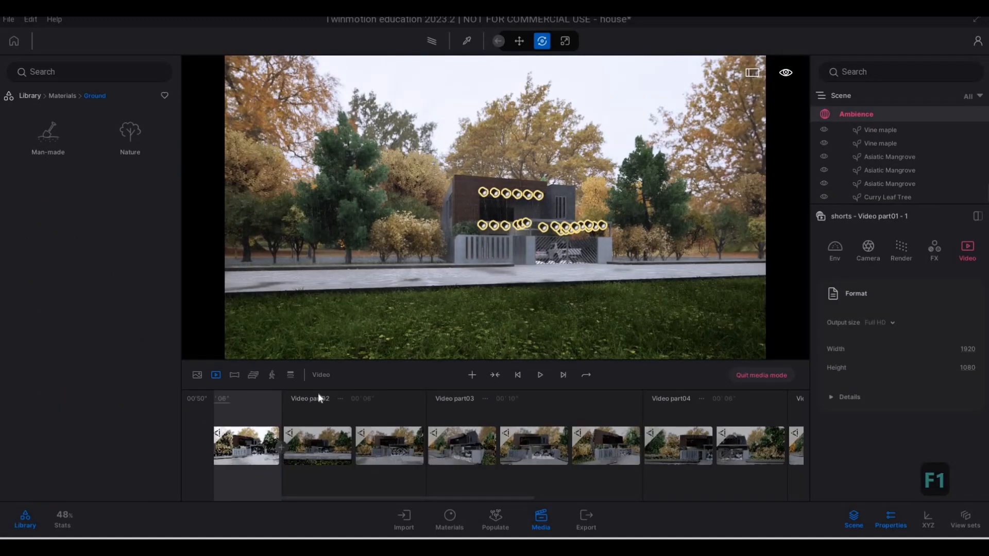
Switch the media from the video clips to the still images and return to the free scene view
{"action": "key", "text": "F2"}
{"action": "key", "text": "w"}
{"action": "key", "text": "w"}
{"action": "key", "text": "w"}
{"action": "key", "text": "w"}
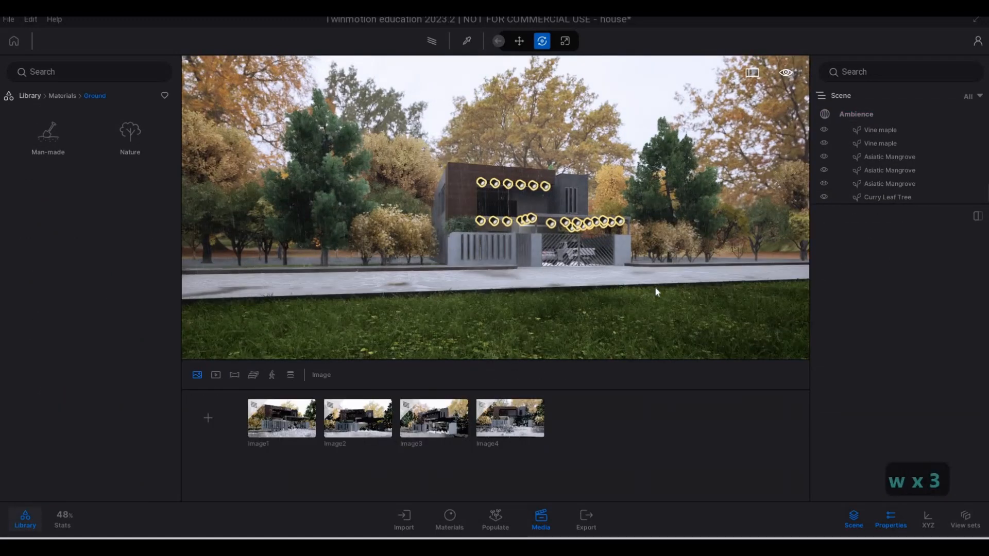
{"action": "key", "text": "Escape"}
{"action": "key", "text": "Escape"}
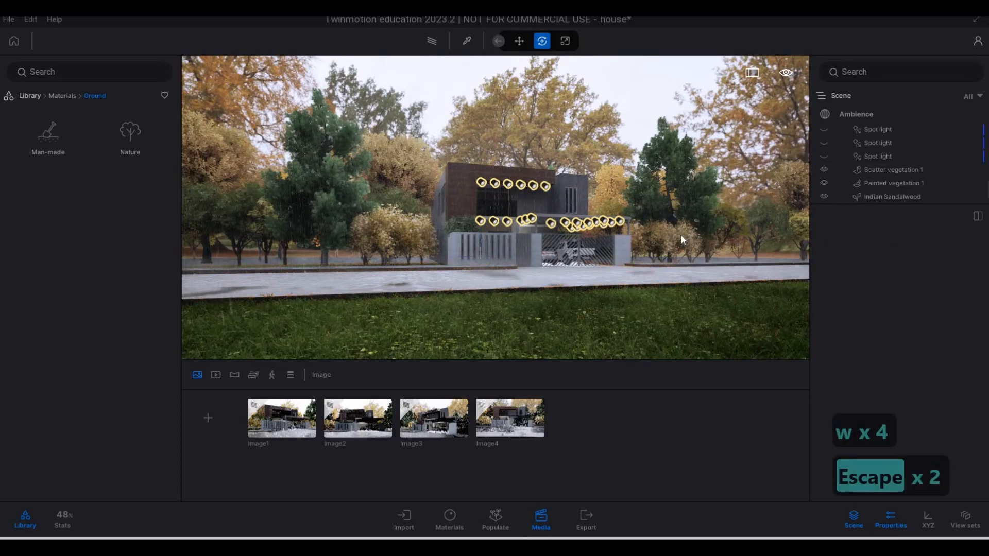
Walk around the street front to examine the house, carport lights, wet paving and surrounding trees
{"action": "key", "text": "w"}
{"action": "key", "text": "q"}
{"action": "key", "text": "d"}
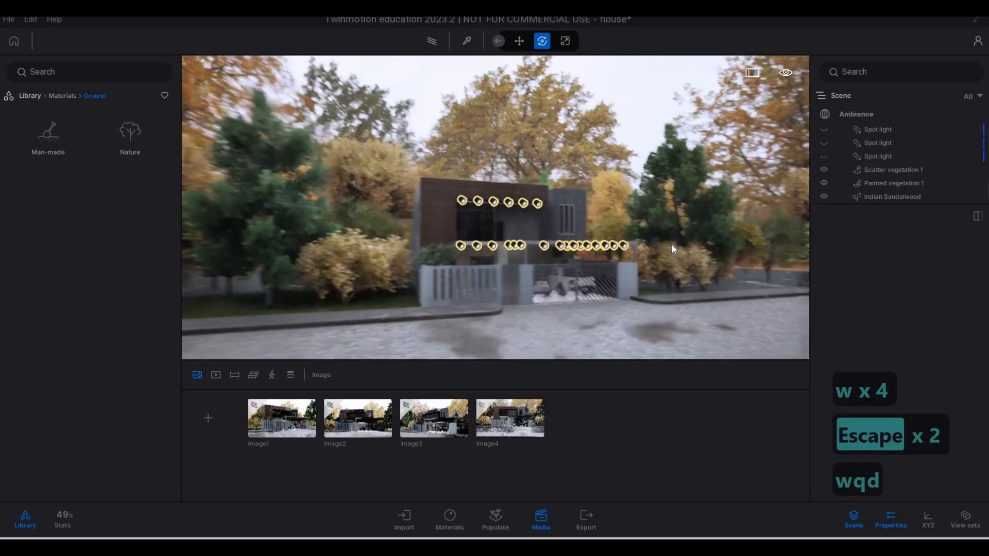
{"action": "key", "text": "w"}
{"action": "key", "text": "a"}
{"action": "key", "text": "w"}
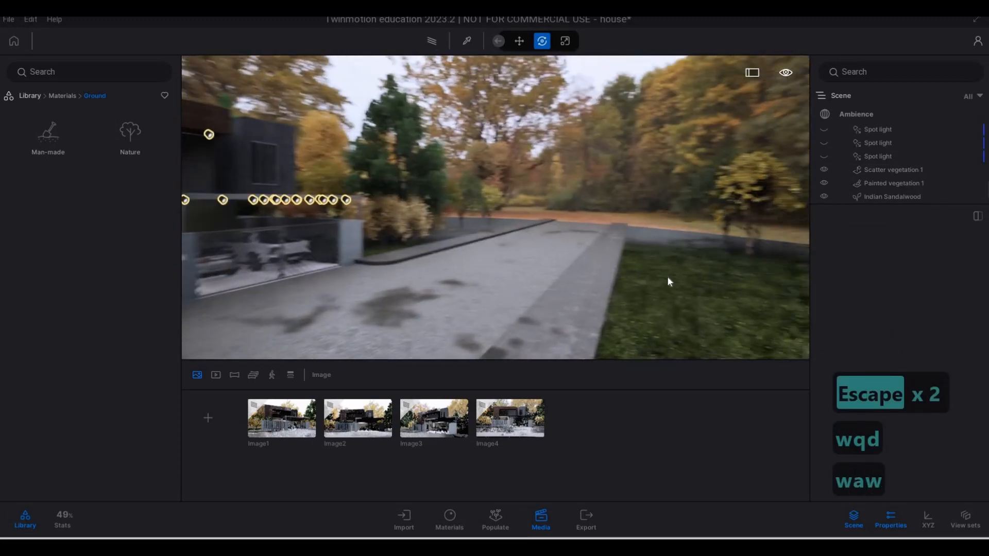
{"action": "key", "text": "d"}
{"action": "key", "text": "w"}
{"action": "key", "text": "d"}
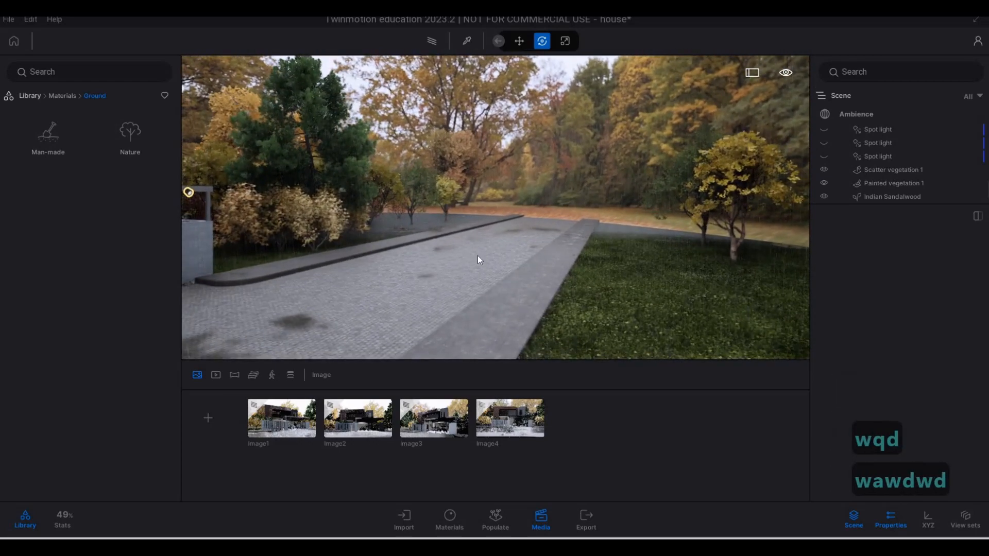
{"action": "key", "text": "w"}
{"action": "key", "text": "a"}
{"action": "key", "text": "w"}
{"action": "key", "text": "e"}
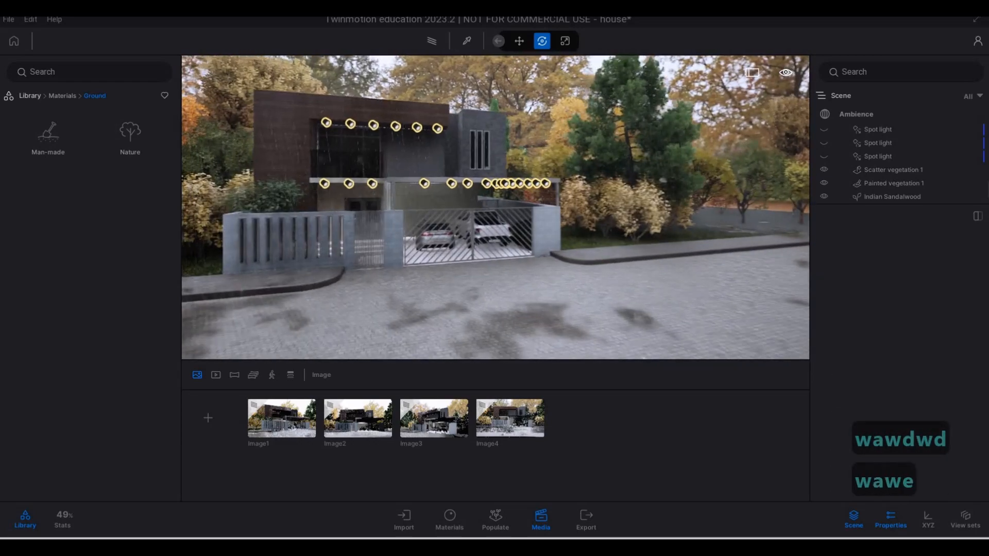
{"action": "key", "text": "a"}
{"action": "key", "text": "d"}
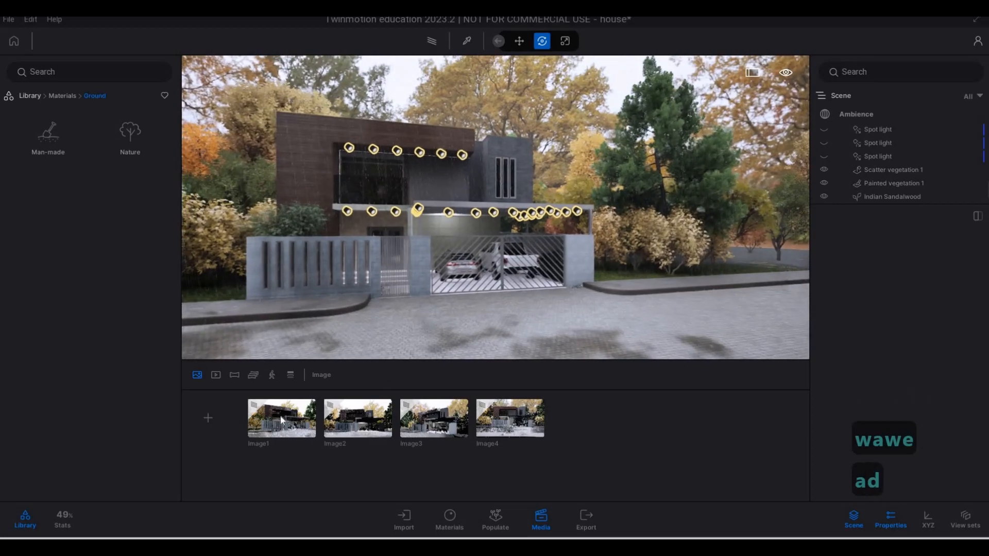
{"action": "key", "text": "e"}
{"action": "key", "text": "a"}
Open Image1 and render its view with the Path tracer
{"action": "left_click", "coordinate": [276, 423]}
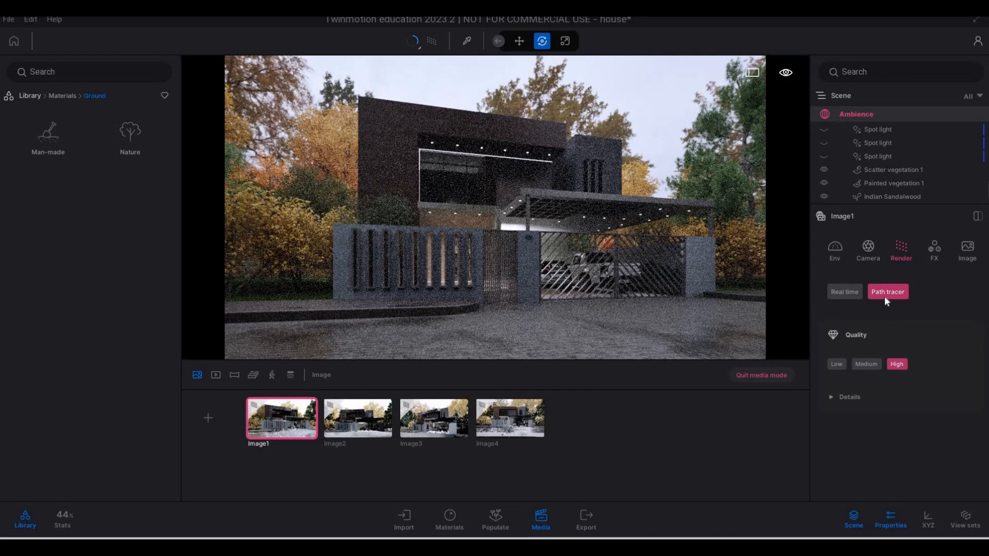
{"action": "left_click", "coordinate": [415, 44]}
{"action": "left_click", "coordinate": [254, 408]}
{"action": "mouse_move", "coordinate": [253, 408]}
Preview the path-traced views of Image2, Image3 and Image4 in turn
{"action": "left_click", "coordinate": [366, 418]}
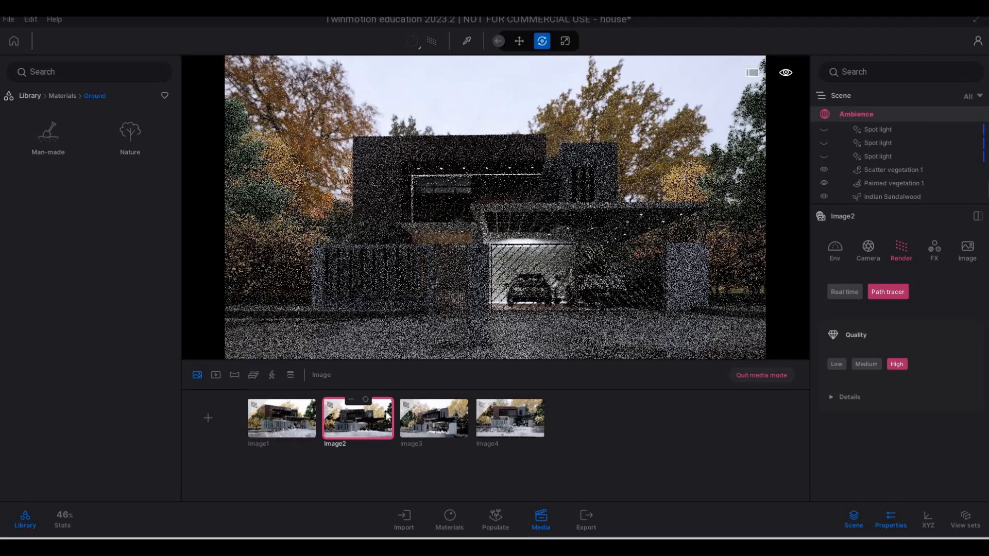
{"action": "left_click", "coordinate": [443, 427]}
{"action": "left_click", "coordinate": [528, 427]}
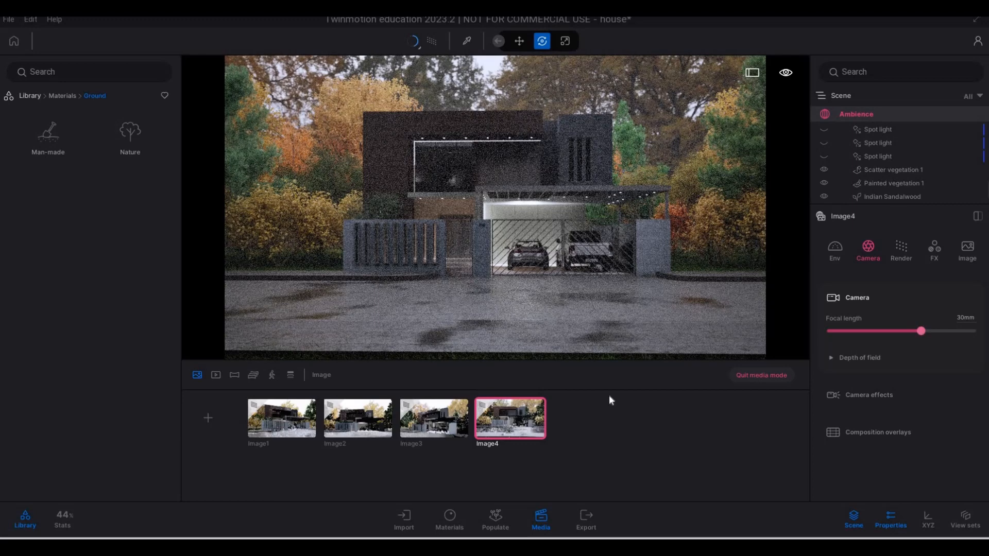
Reload Image4, examine its Path tracer quality details and exit the image view
{"action": "mouse_move", "coordinate": [526, 432]}
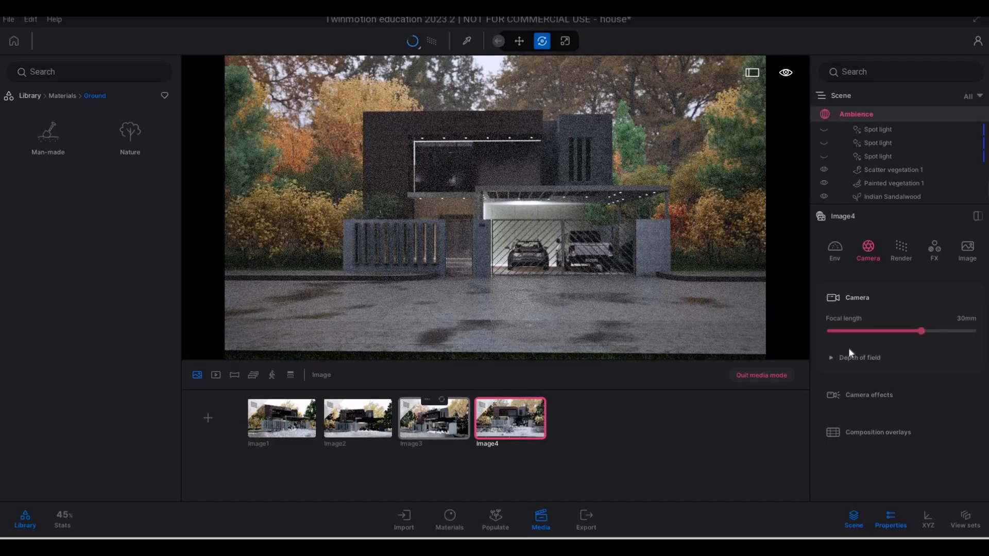
{"action": "left_click", "coordinate": [519, 422]}
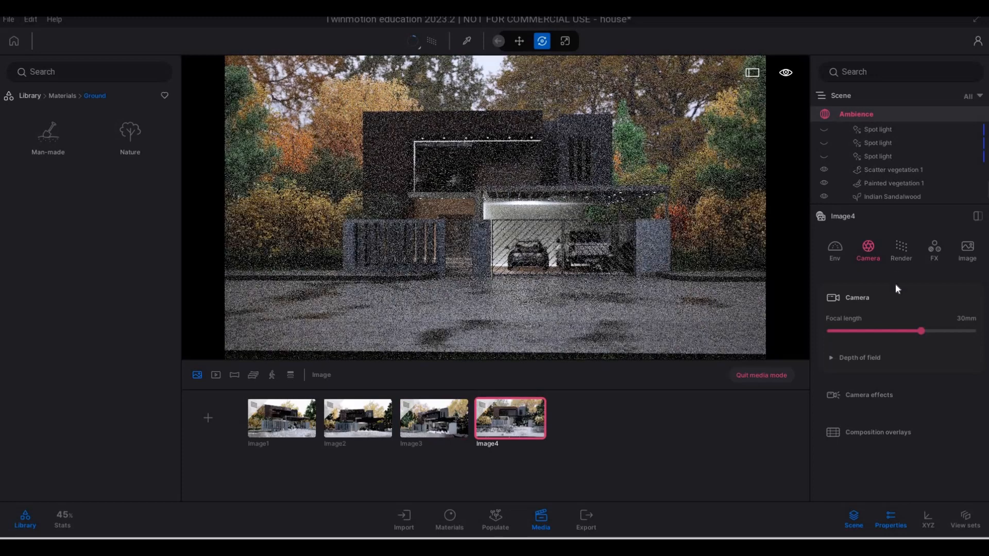
{"action": "left_click", "coordinate": [902, 251]}
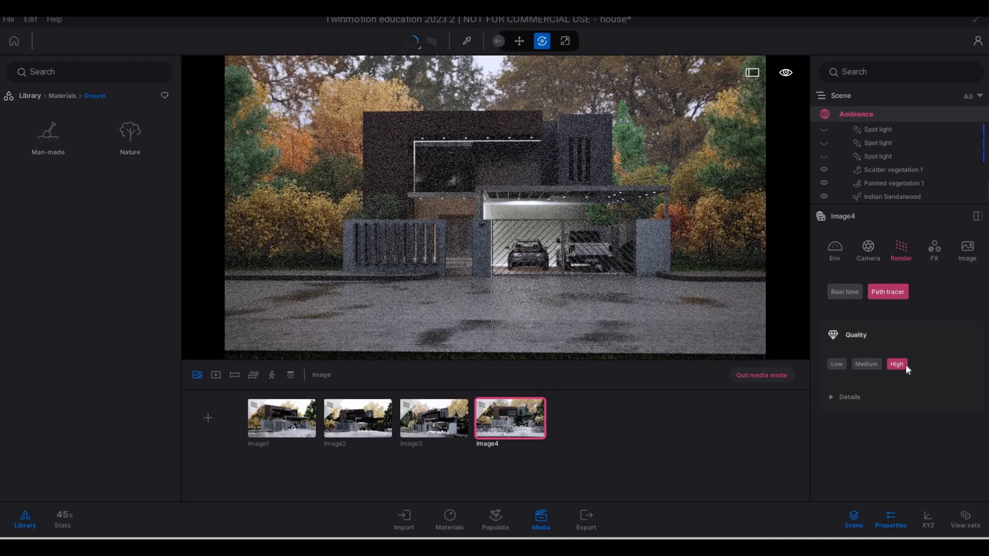
{"action": "left_click", "coordinate": [833, 407]}
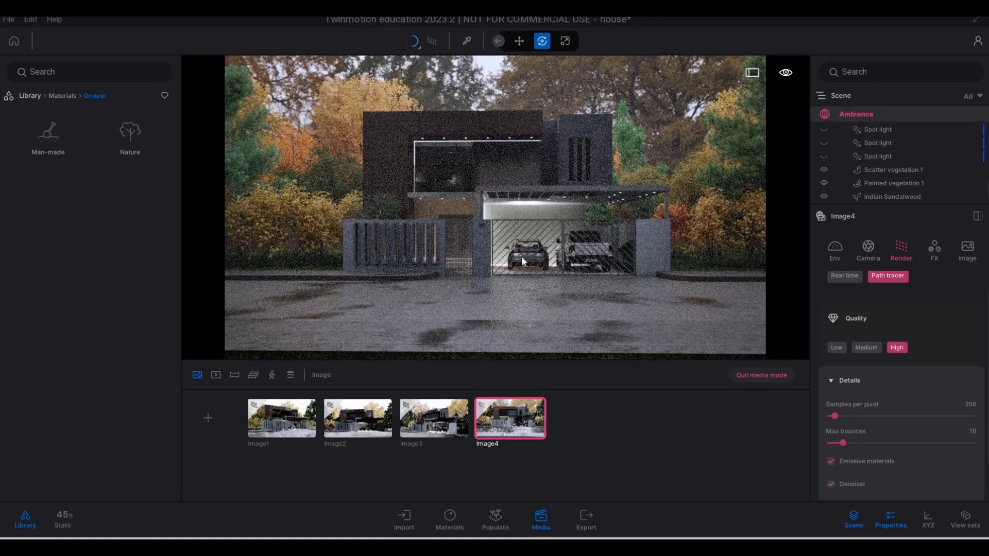
{"action": "key", "text": "a"}
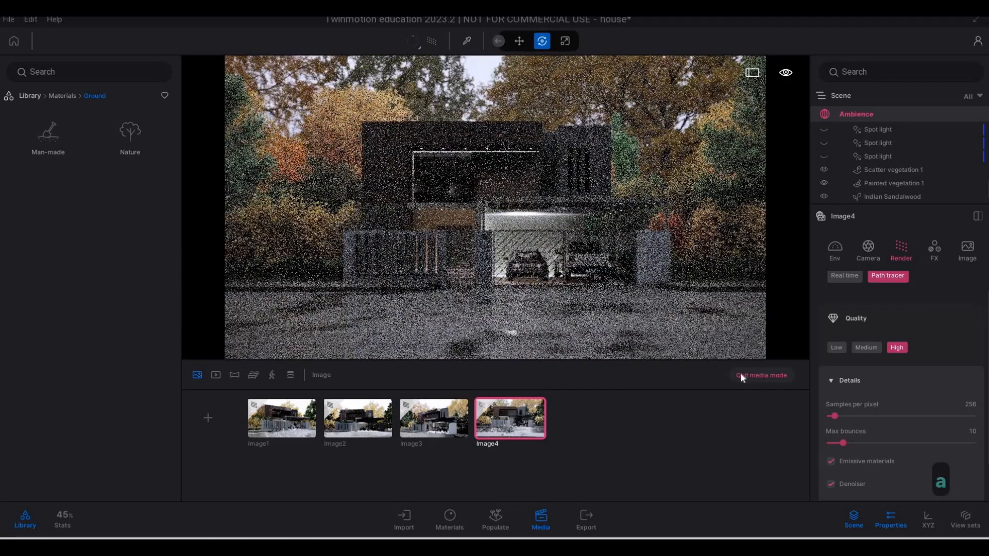
{"action": "left_click", "coordinate": [742, 377]}
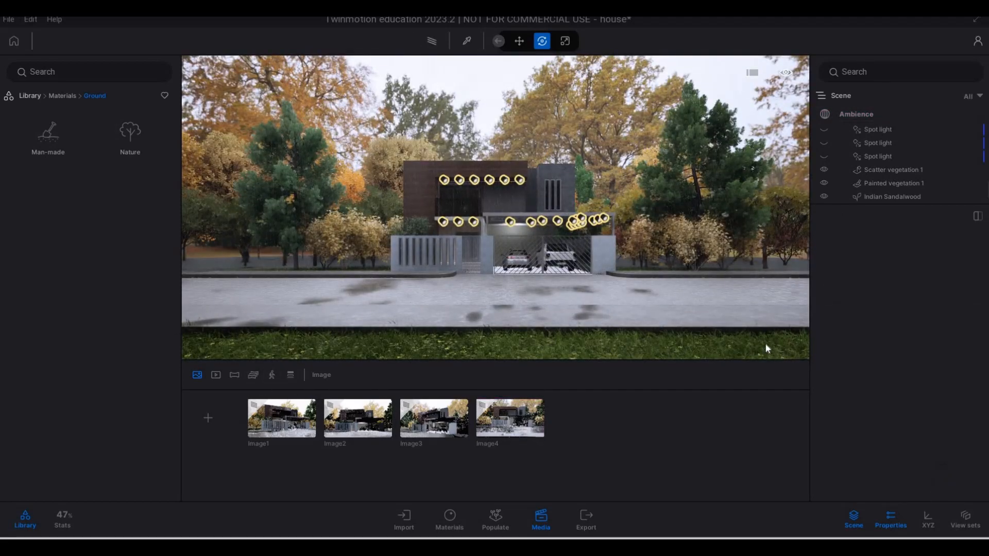
Open the showreel video and play it back from Video part01
{"action": "left_click", "coordinate": [216, 376]}
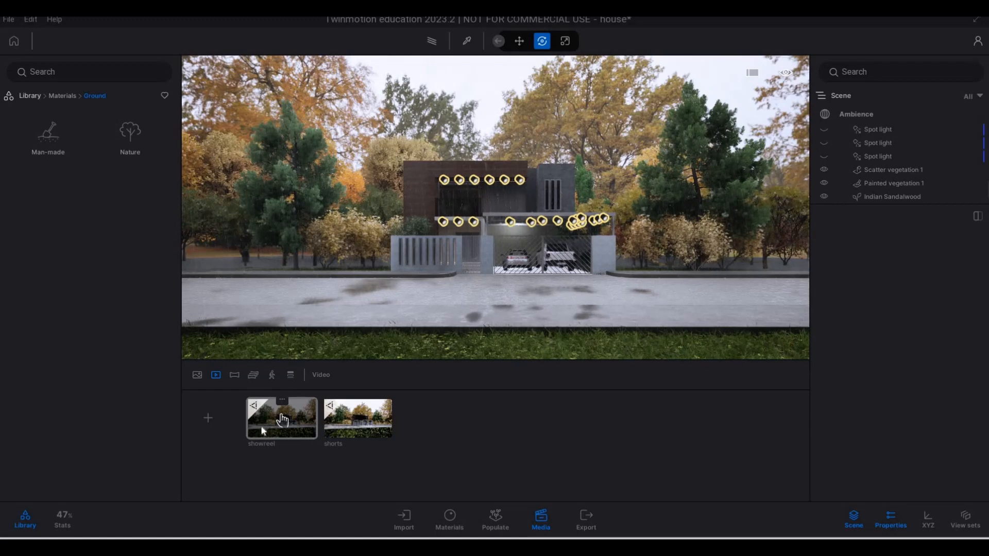
{"action": "double_click", "coordinate": [282, 419]}
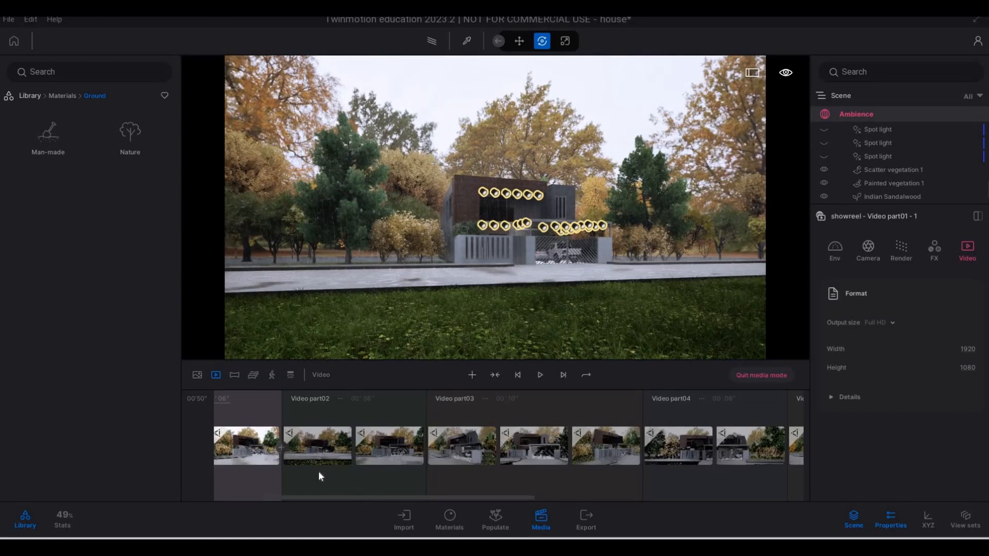
{"action": "scroll", "coordinate": [319, 472], "scroll_direction": "up", "scroll_amount": 2}
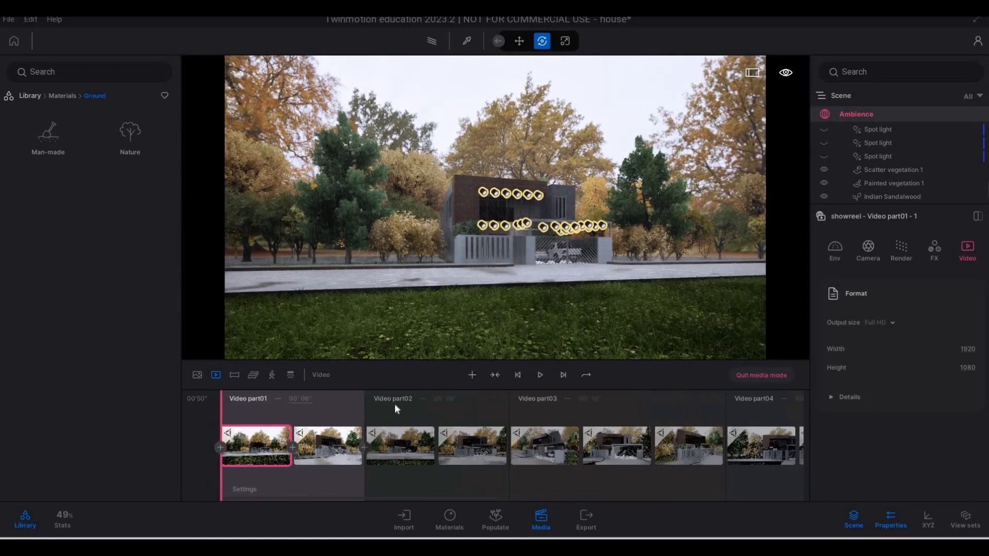
{"action": "left_click", "coordinate": [542, 374]}
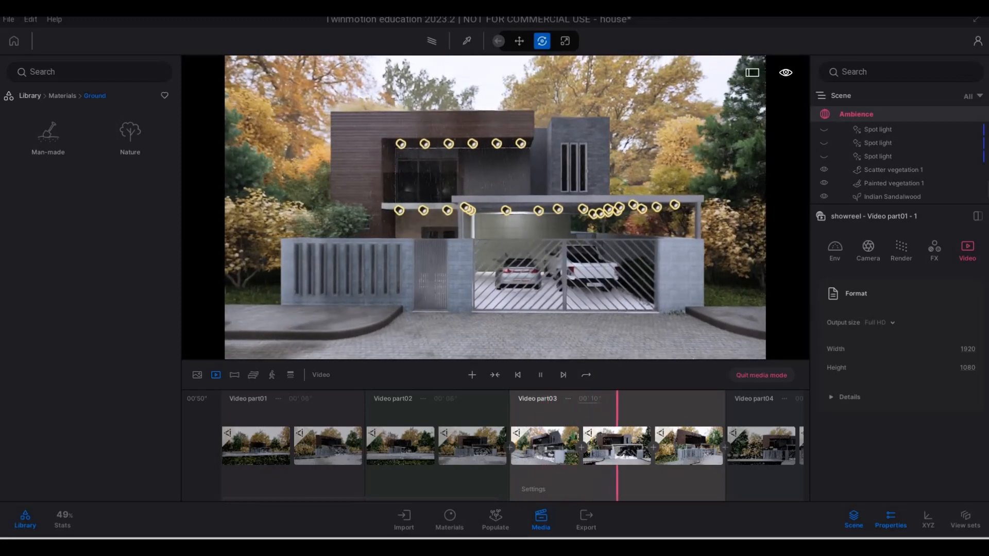
Set the duration of Video part03 in the showreel to 8 seconds
{"action": "left_click", "coordinate": [587, 399]}
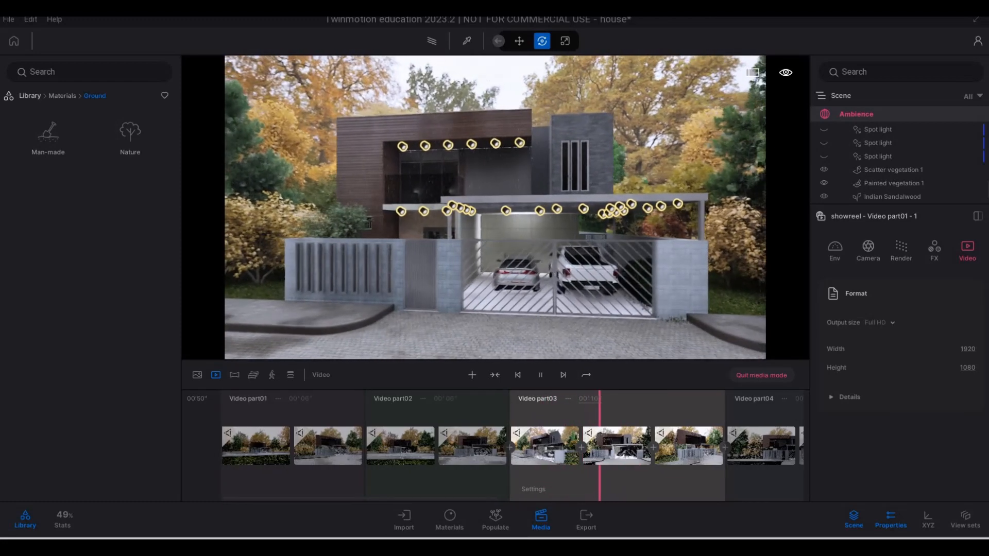
{"action": "left_click", "coordinate": [594, 399]}
{"action": "type", "text": "8"}
{"action": "key", "text": "Return"}
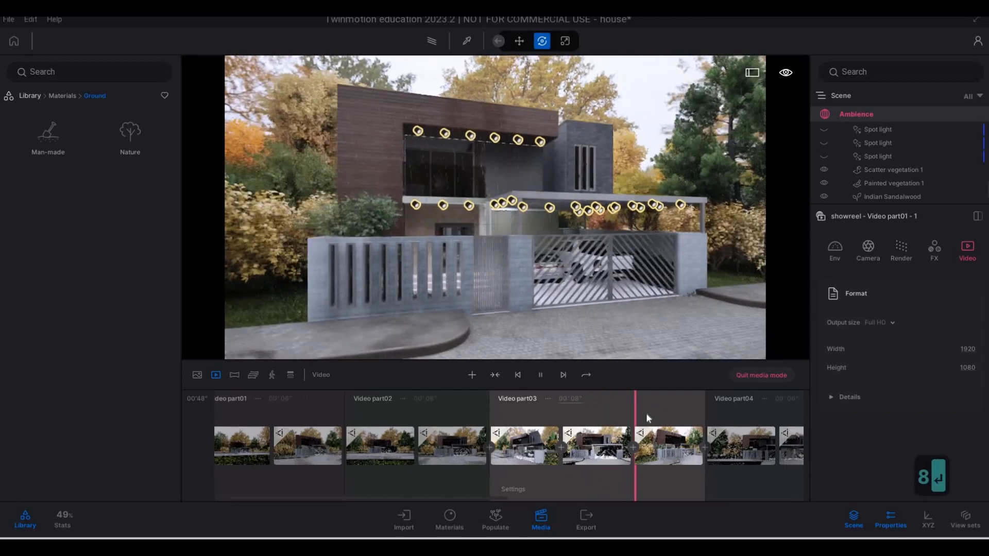
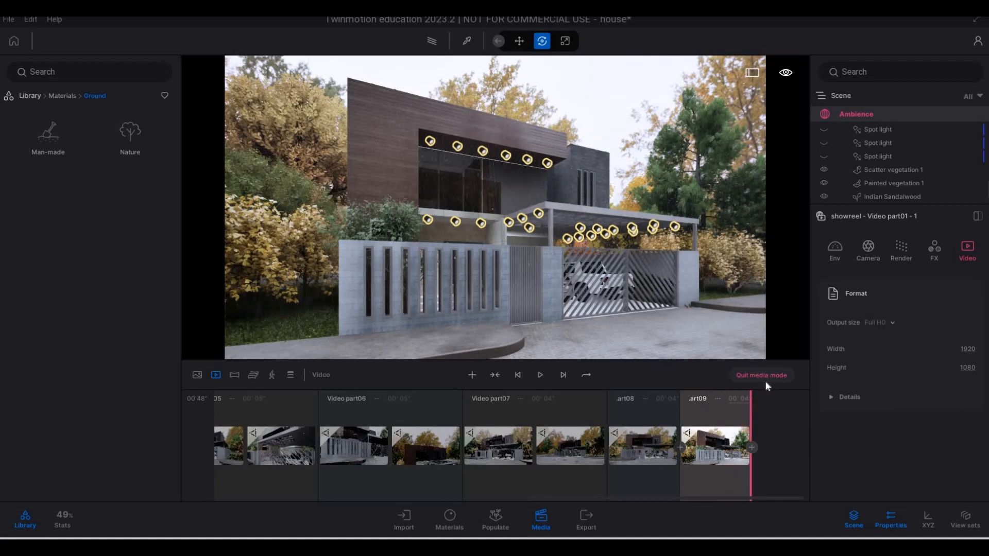
Select a spot light in the upper balcony ceiling and examine its light properties
{"action": "key", "text": "w"}
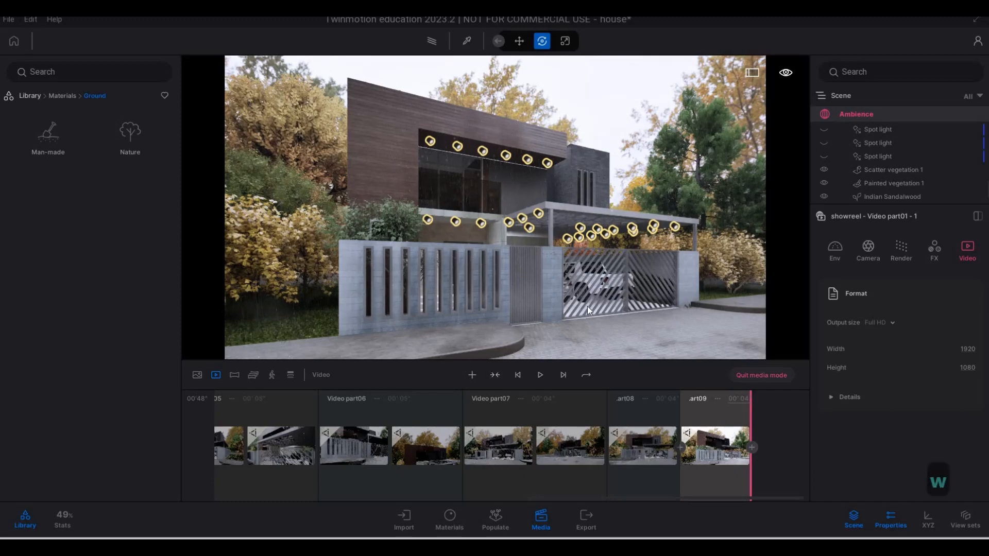
{"action": "key", "text": "d"}
{"action": "key", "text": "w"}
{"action": "key", "text": "q"}
{"action": "key", "text": "a"}
{"action": "key", "text": "q"}
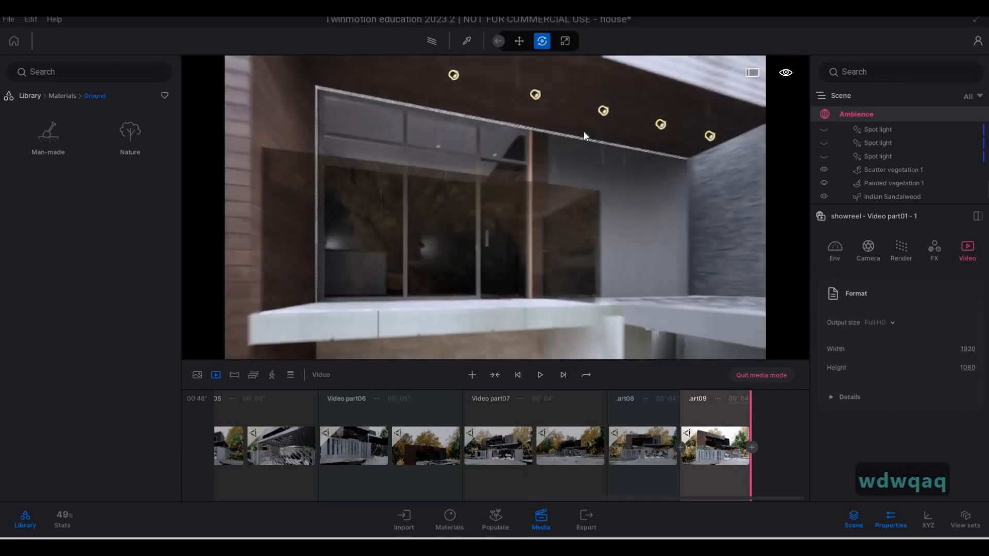
{"action": "left_click", "coordinate": [575, 80]}
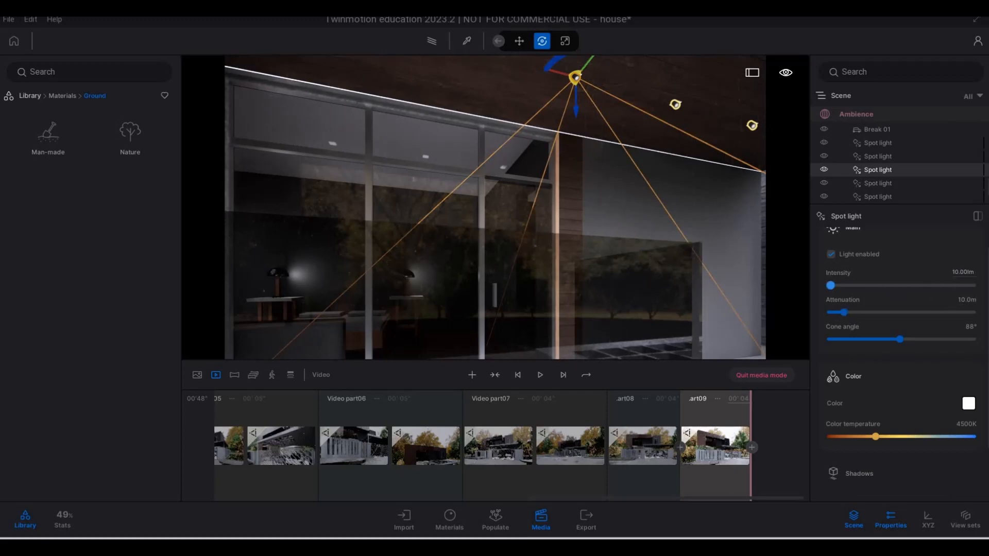
Examine the illuminated facade, fence and gate from the street in front of the house
{"action": "key", "text": "s"}
{"action": "key", "text": "s"}
{"action": "key", "text": "s"}
{"action": "key", "text": "s"}
{"action": "key", "text": "s"}
{"action": "key", "text": "e"}
{"action": "key", "text": "e"}
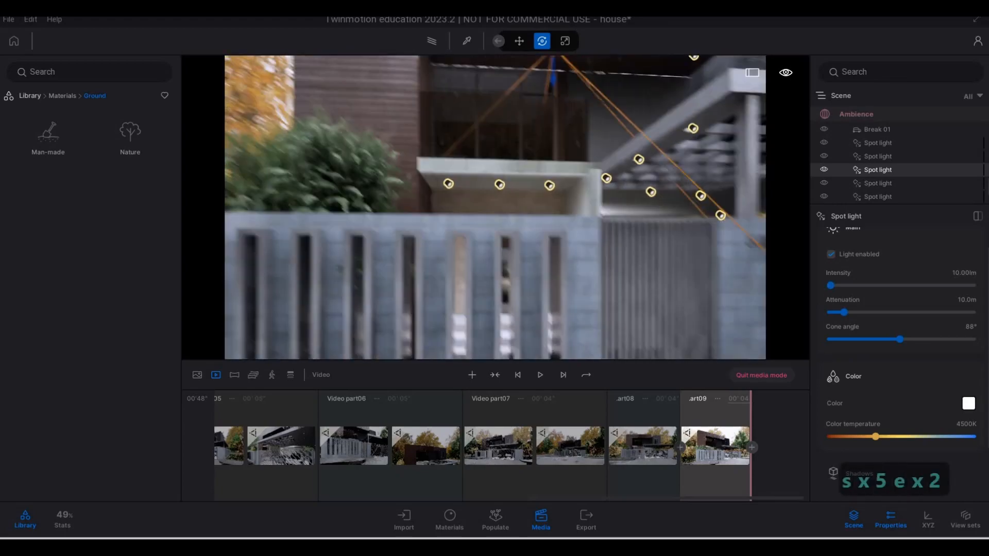
{"action": "key", "text": "s"}
{"action": "key", "text": "q"}
{"action": "key", "text": "s"}
{"action": "key", "text": "d"}
{"action": "key", "text": "d"}
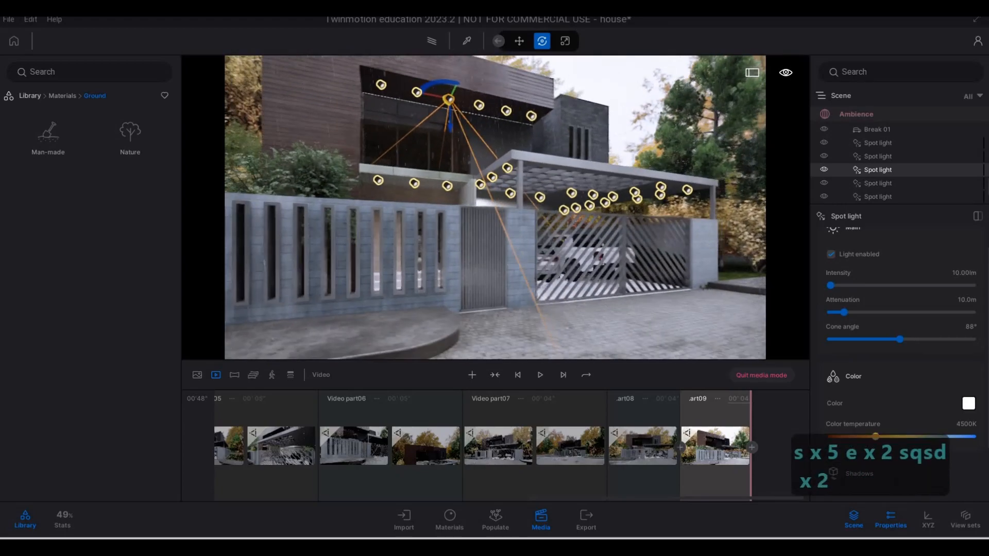
{"action": "key", "text": "s"}
{"action": "key", "text": "s"}
{"action": "key", "text": "s"}
{"action": "key", "text": "s"}
{"action": "key", "text": "s"}
{"action": "key", "text": "s"}
{"action": "key", "text": "w"}
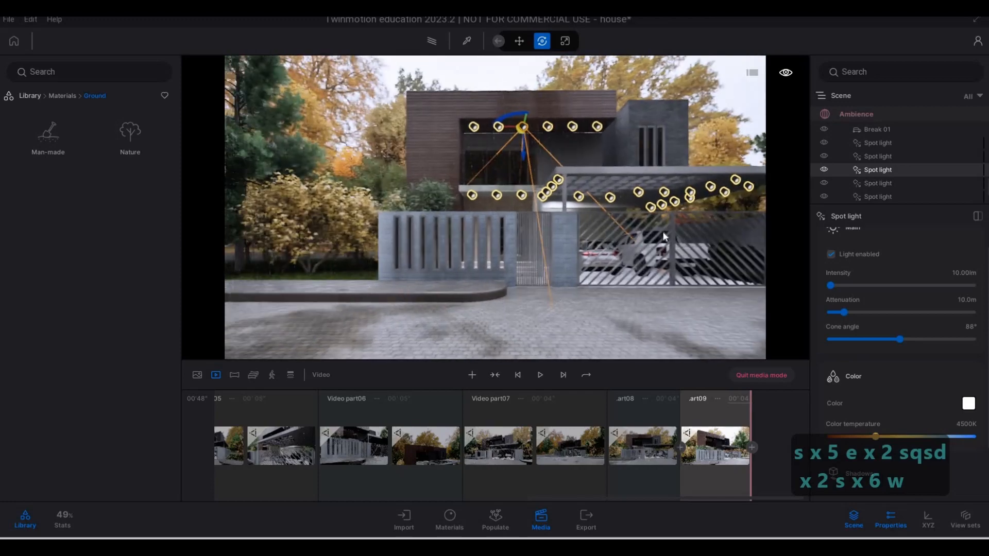
Select the Curry Leaf Tree behind the front fence wall and set its age to 68%
{"action": "key", "text": "a"}
{"action": "key", "text": "a"}
{"action": "key", "text": "a"}
{"action": "key", "text": "a"}
{"action": "key", "text": "w"}
{"action": "key", "text": "q"}
{"action": "key", "text": "q"}
{"action": "key", "text": "q"}
{"action": "key", "text": "q"}
{"action": "key", "text": "q"}
{"action": "key", "text": "q"}
{"action": "key", "text": "q"}
{"action": "key", "text": "q"}
{"action": "key", "text": "q"}
{"action": "key", "text": "q"}
{"action": "key", "text": "q"}
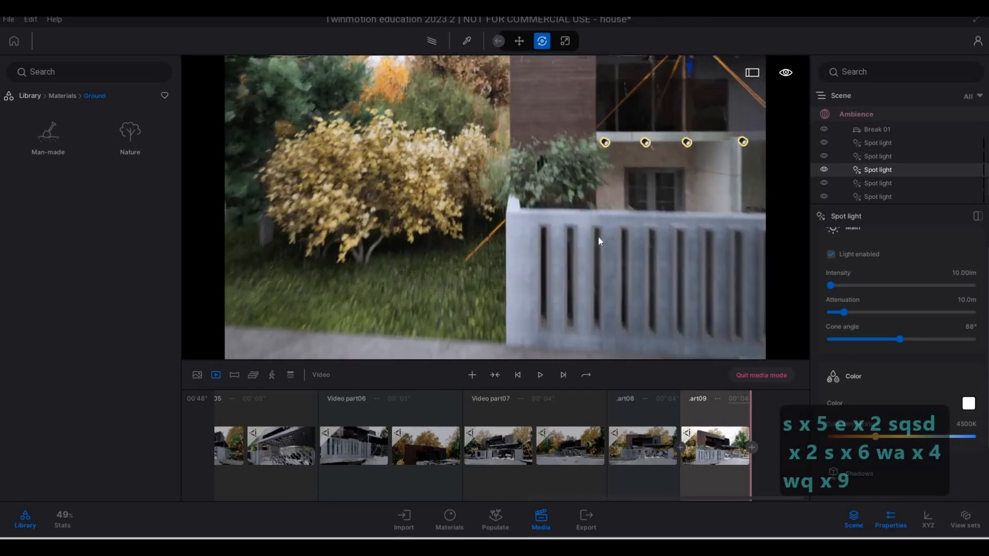
{"action": "left_click", "coordinate": [597, 238]}
{"action": "key", "text": "s"}
{"action": "key", "text": "d"}
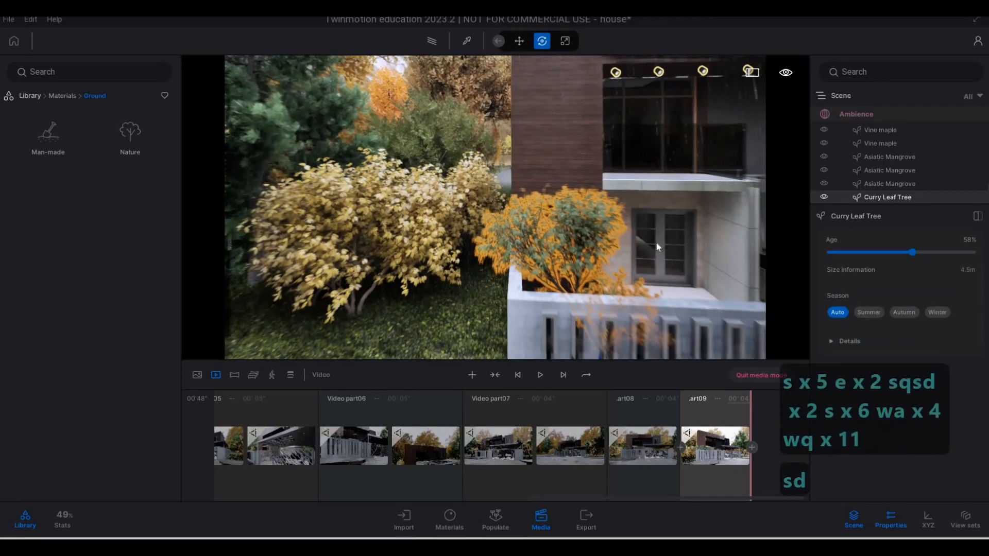
{"action": "key", "text": "d"}
{"action": "key", "text": "d"}
{"action": "key", "text": "d"}
{"action": "key", "text": "d"}
{"action": "key", "text": "d"}
{"action": "key", "text": "d"}
{"action": "key", "text": "w"}
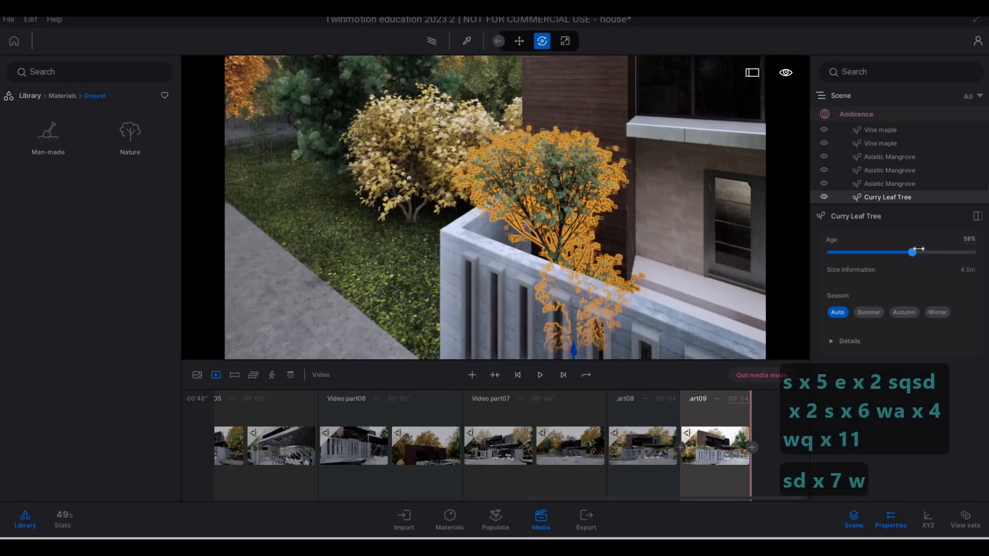
{"action": "left_click_drag", "start_coordinate": [919, 248], "coordinate": [927, 252]}
Increase the Curry Leaf Tree's age to 81%
{"action": "key", "text": "a"}
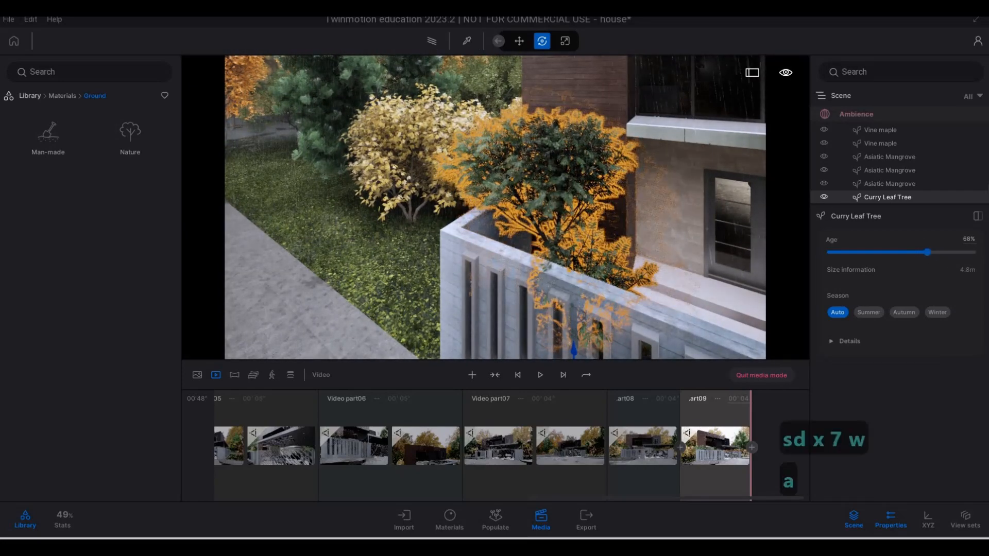
{"action": "key", "text": "a"}
{"action": "key", "text": "a"}
{"action": "key", "text": "a"}
{"action": "key", "text": "s"}
{"action": "key", "text": "e"}
{"action": "key", "text": "s"}
{"action": "key", "text": "d"}
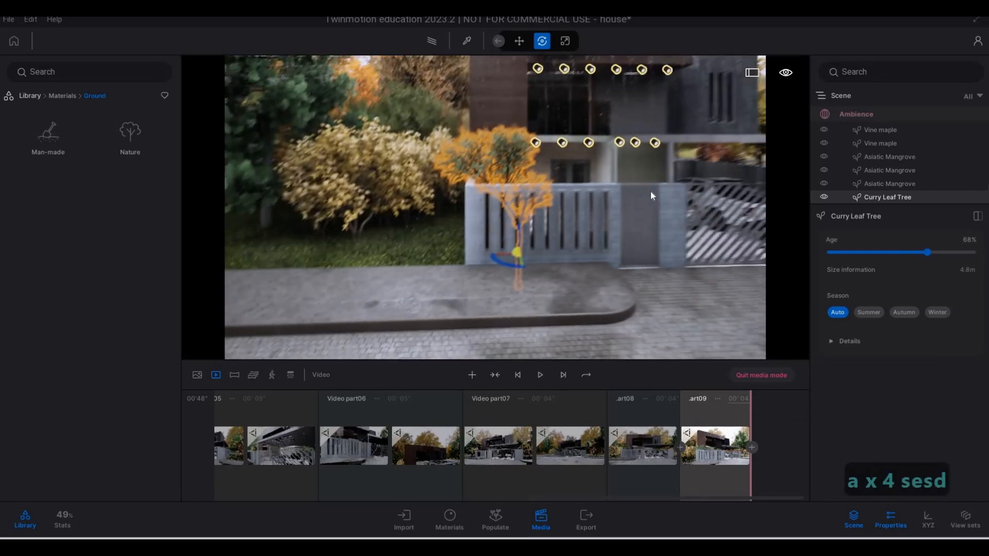
{"action": "key", "text": "d"}
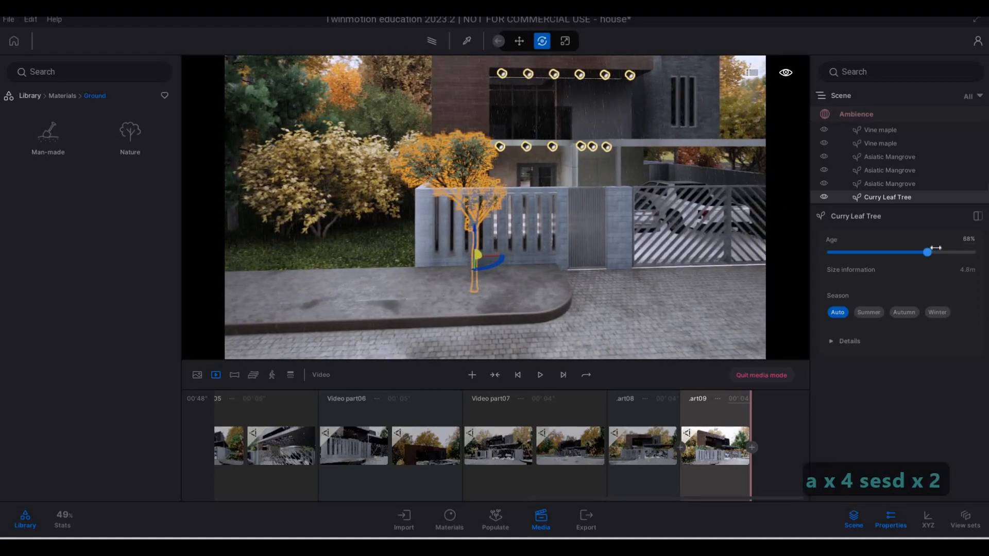
{"action": "left_click", "coordinate": [935, 250]}
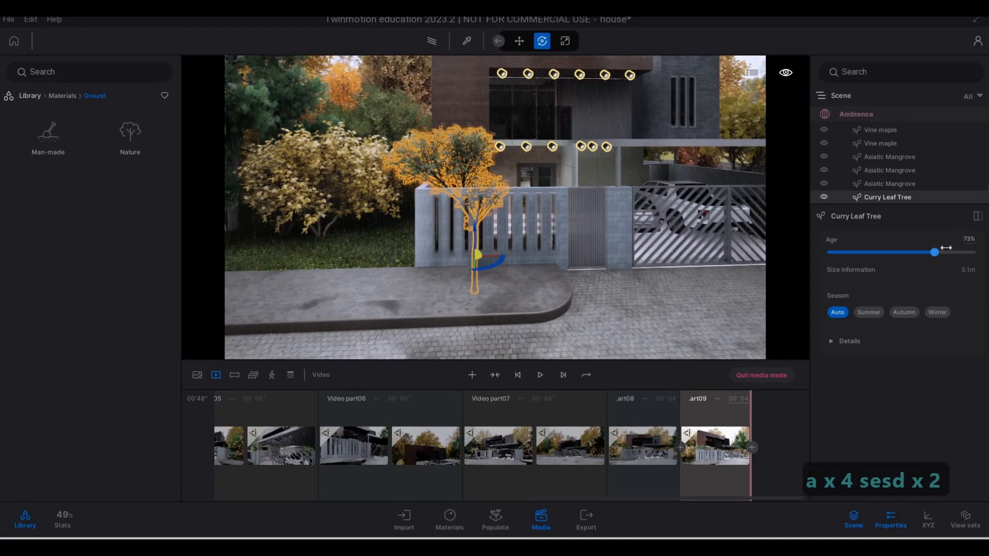
{"action": "left_click", "coordinate": [946, 250]}
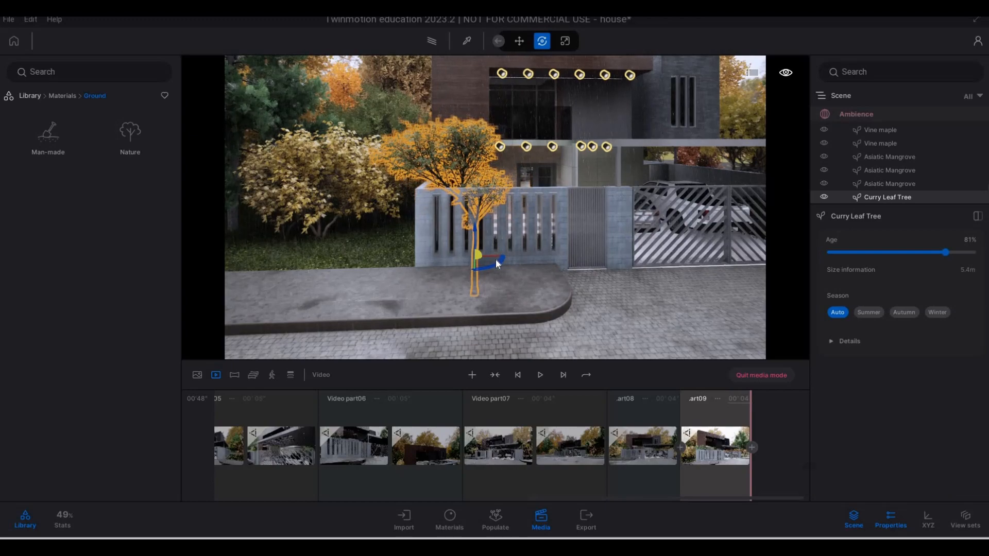
Rotate the Curry Leaf Tree about its vertical axis and deselect it
{"action": "left_click_drag", "start_coordinate": [498, 260], "coordinate": [459, 240]}
{"action": "key", "text": "Escape"}
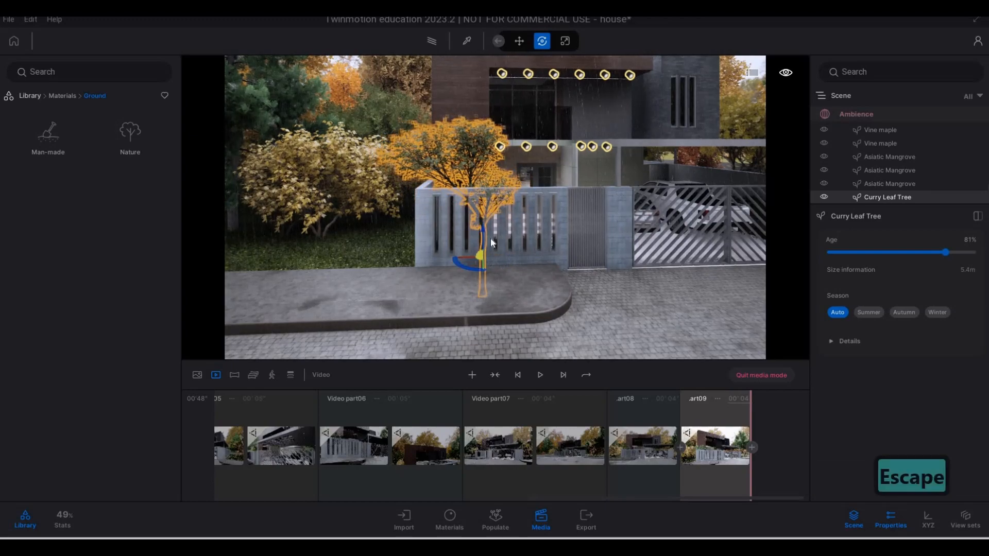
{"action": "key", "text": "Escape"}
Check the enlarged tree beside the fence and survey the whole front of the house, including the carport
{"action": "key", "text": "a"}
{"action": "key", "text": "e"}
{"action": "key", "text": "w"}
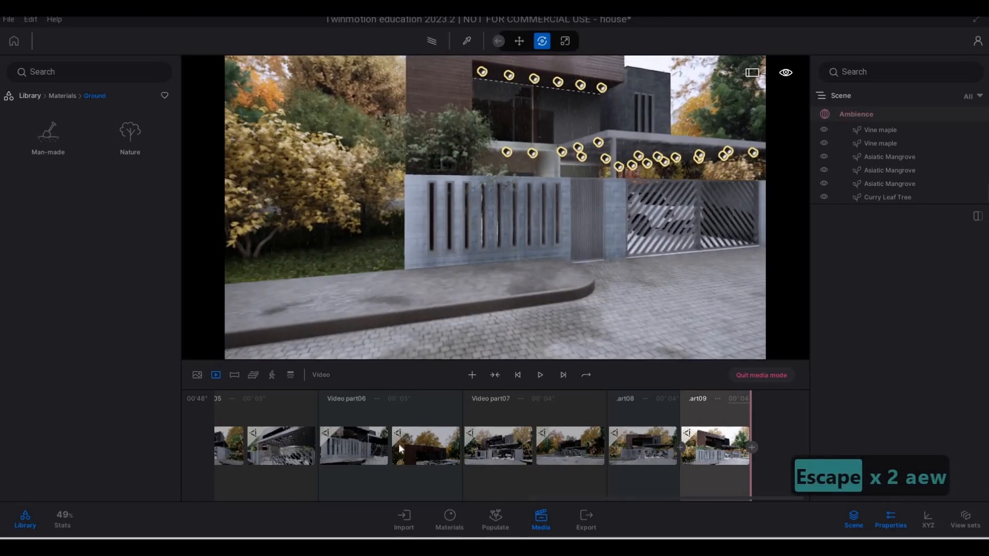
{"action": "right_click_drag", "start_coordinate": [540, 250], "coordinate": [542, 256]}
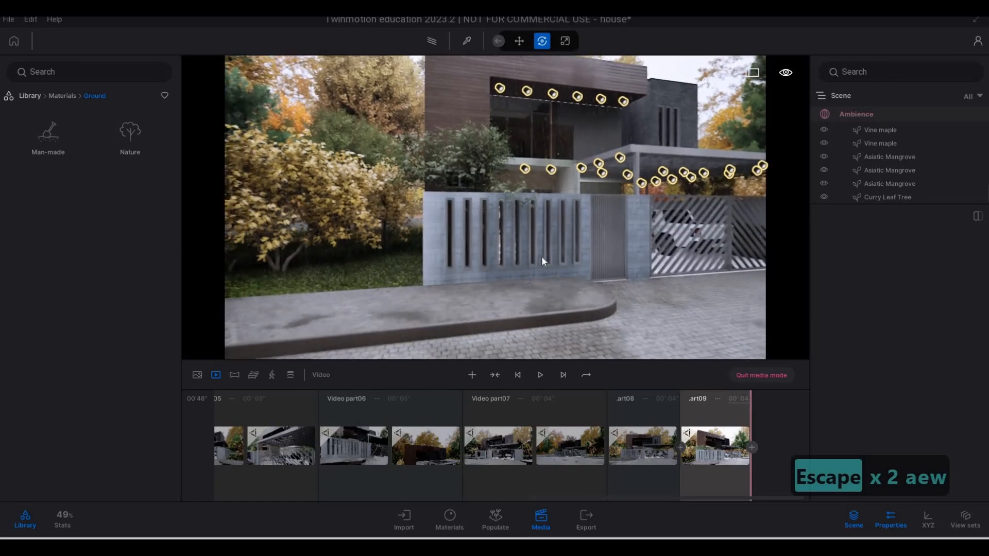
{"action": "key", "text": "d"}
{"action": "key", "text": "d"}
{"action": "key", "text": "d"}
{"action": "key", "text": "d"}
{"action": "key", "text": "d"}
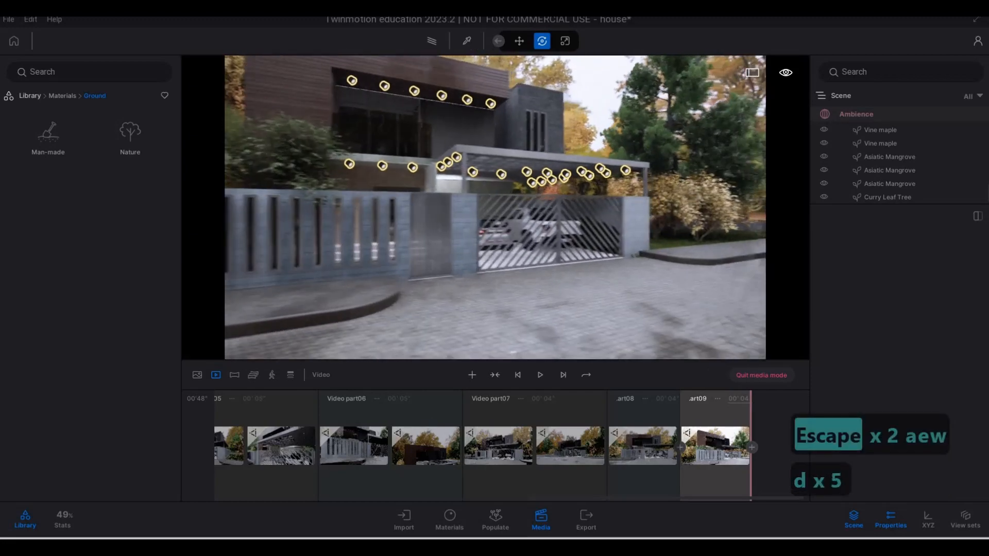
{"action": "key", "text": "d"}
{"action": "key", "text": "d"}
{"action": "key", "text": "d"}
{"action": "key", "text": "d"}
{"action": "key", "text": "d"}
{"action": "key", "text": "d"}
{"action": "key", "text": "d"}
{"action": "key", "text": "d"}
{"action": "key", "text": "d"}
{"action": "key", "text": "d"}
{"action": "key", "text": "d"}
{"action": "key", "text": "d"}
{"action": "key", "text": "a"}
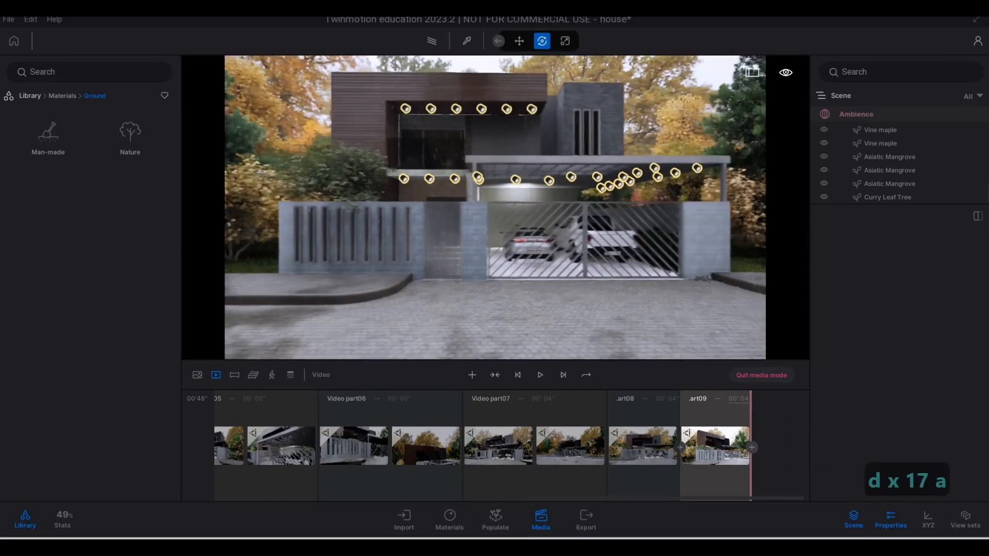
{"action": "key", "text": "a"}
{"action": "key", "text": "a"}
{"action": "key", "text": "a"}
{"action": "key", "text": "a"}
{"action": "key", "text": "a"}
{"action": "key", "text": "a"}
{"action": "key", "text": "a"}
{"action": "key", "text": "a"}
{"action": "key", "text": "a"}
{"action": "key", "text": "a"}
{"action": "key", "text": "a"}
{"action": "key", "text": "a"}
{"action": "key", "text": "d"}
{"action": "key", "text": "s"}
{"action": "key", "text": "d"}
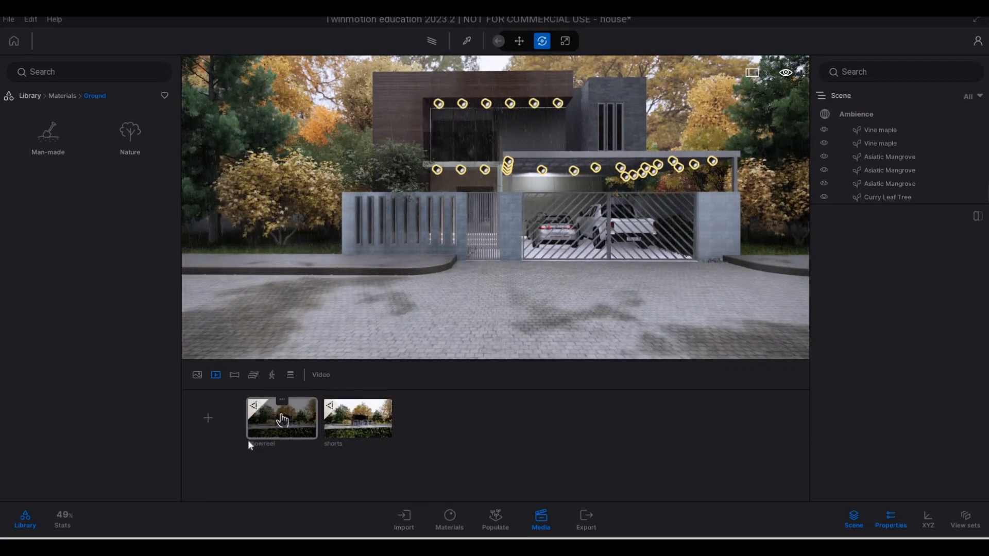
View the shorts video's timeline and return to the video list
{"action": "left_click", "coordinate": [359, 400]}
{"action": "double_click", "coordinate": [337, 423]}
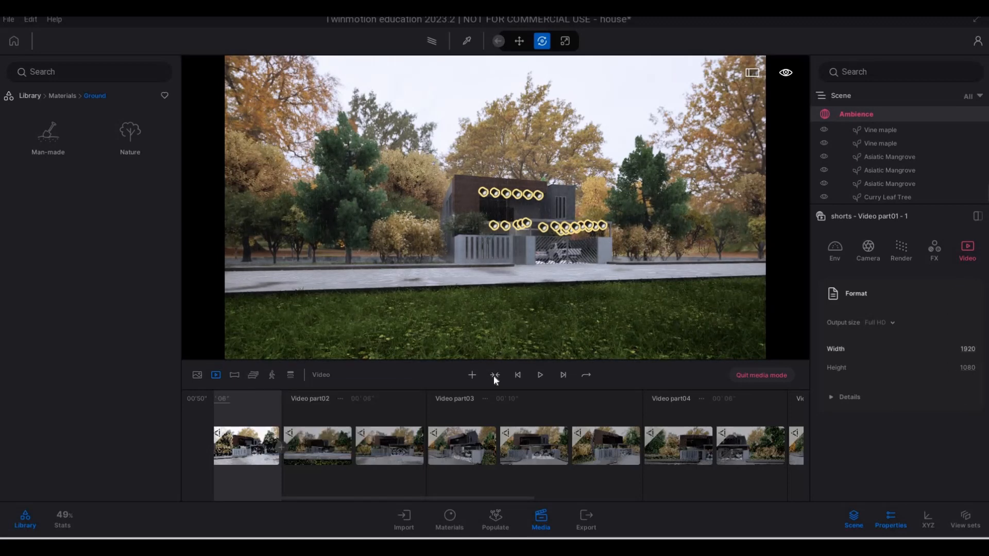
{"action": "left_click", "coordinate": [220, 376]}
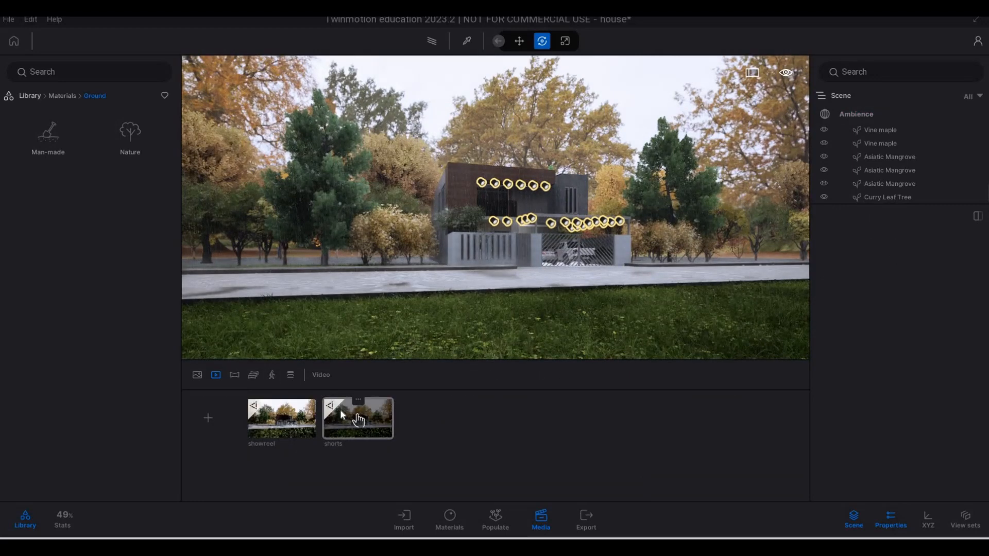
Reopen the shorts video and examine its format details, available output sizes and a later frame of Video part01
{"action": "left_click", "coordinate": [381, 408]}
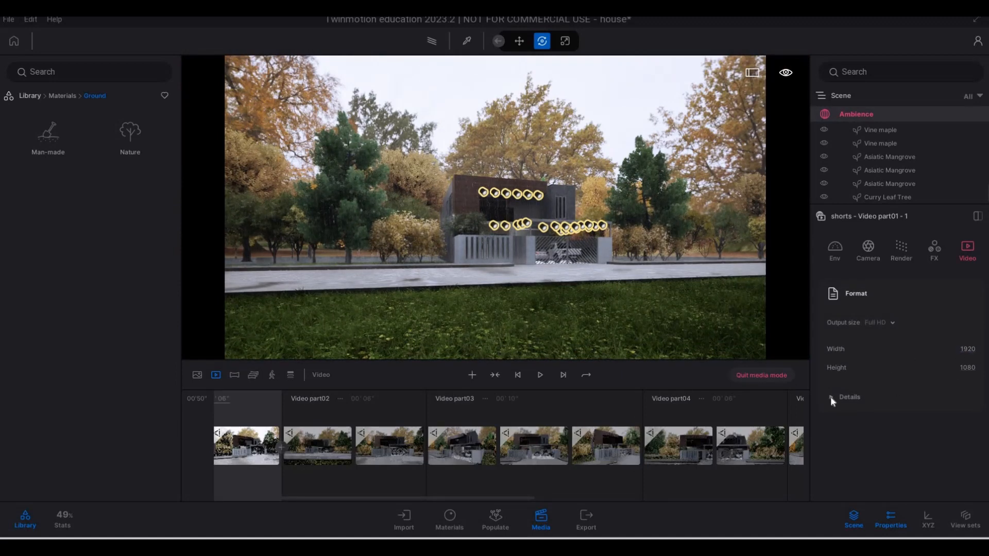
{"action": "left_click", "coordinate": [890, 409]}
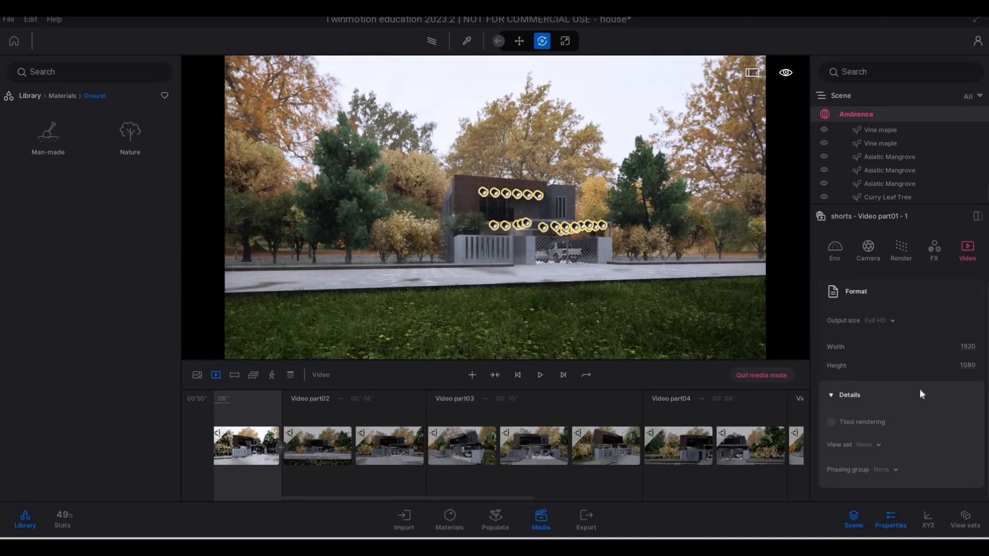
{"action": "left_click", "coordinate": [893, 320]}
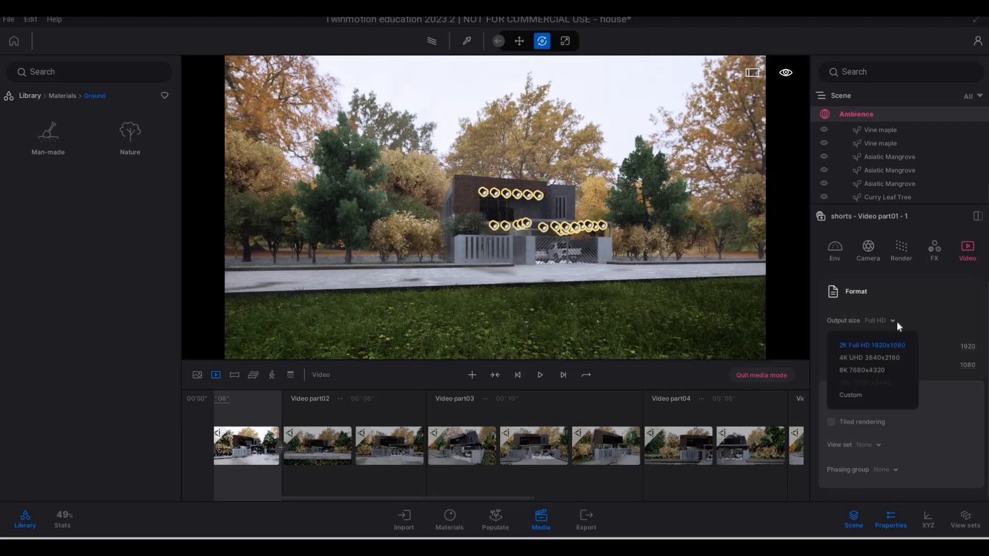
{"action": "left_click", "coordinate": [892, 319]}
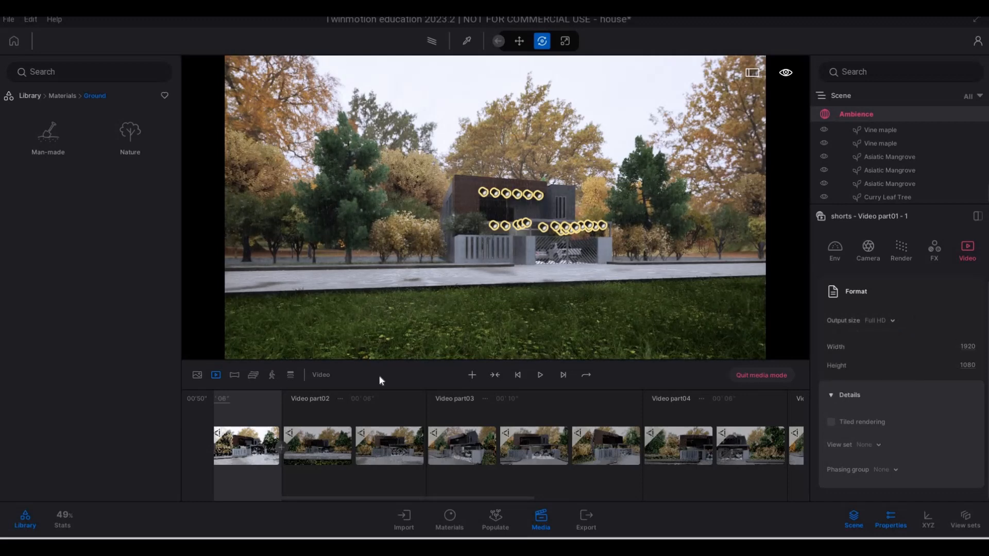
{"action": "left_click", "coordinate": [305, 409]}
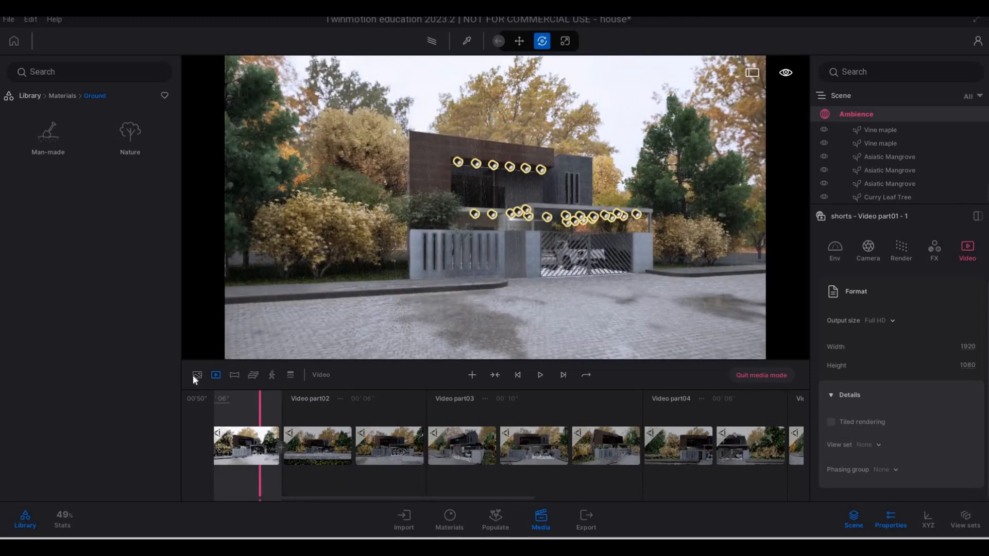
Return to the video list and set the shorts video's output size to Custom
{"action": "left_click", "coordinate": [196, 375]}
{"action": "left_click", "coordinate": [215, 375]}
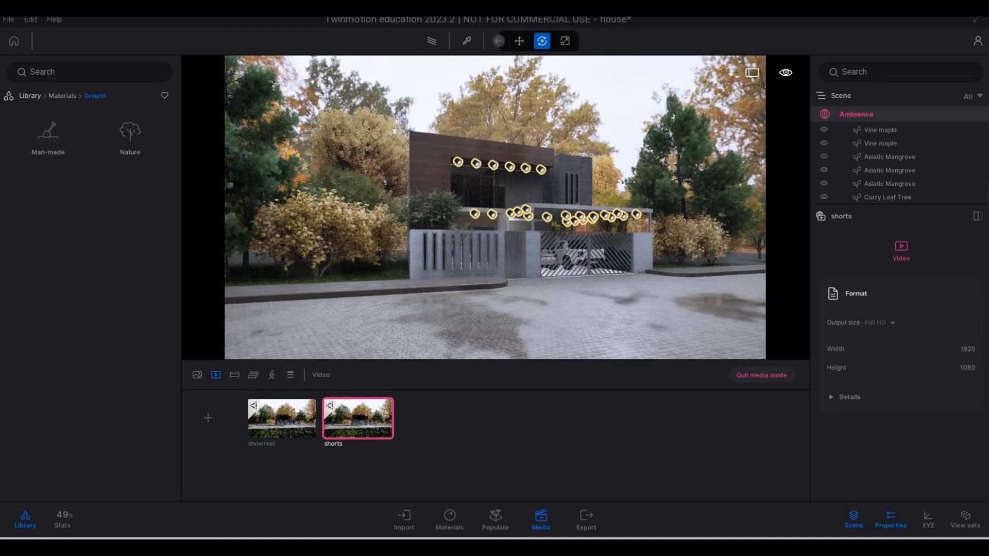
{"action": "left_click", "coordinate": [890, 322]}
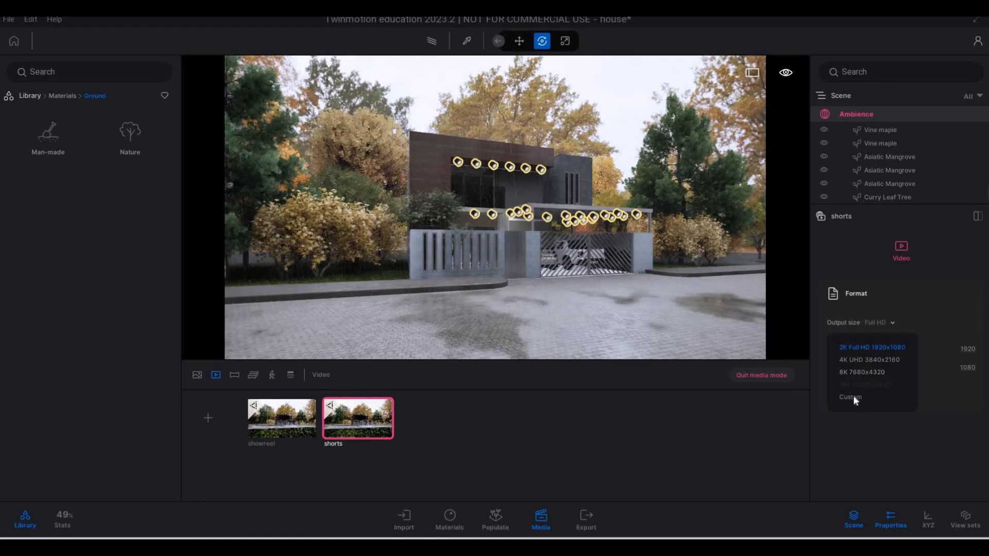
{"action": "left_click", "coordinate": [966, 367]}
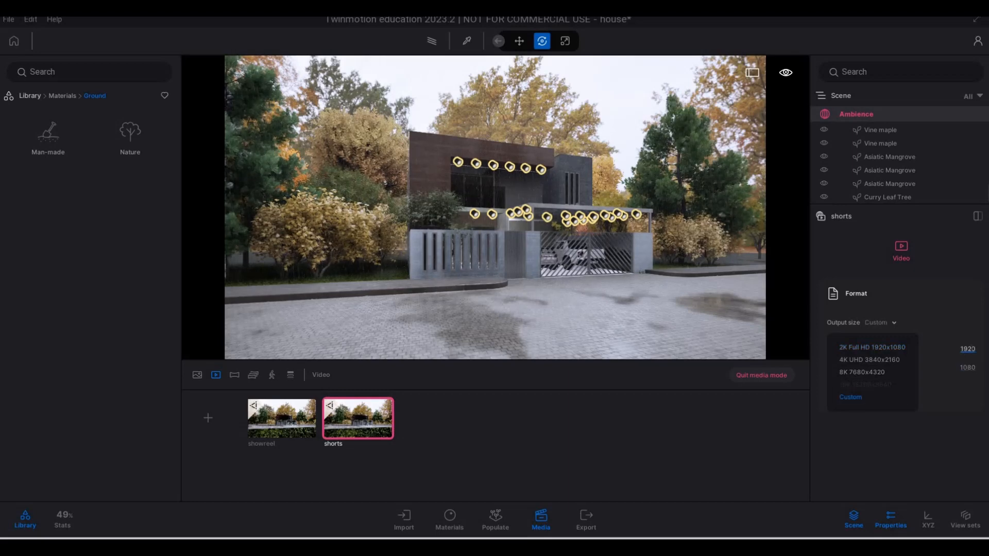
Set the shorts video's width to 700 and height to 1000, and open its timeline
{"action": "left_click", "coordinate": [967, 349]}
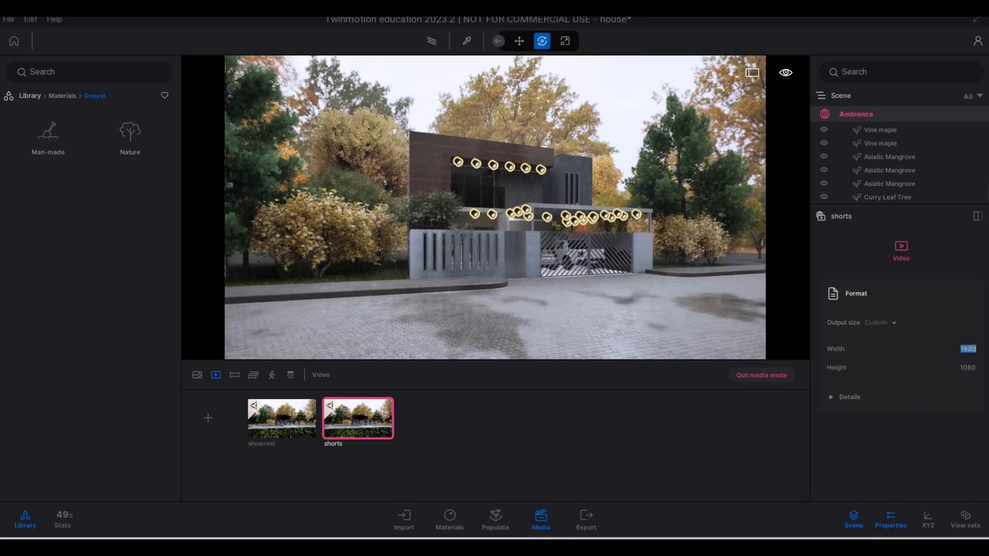
{"action": "type", "text": "1000"}
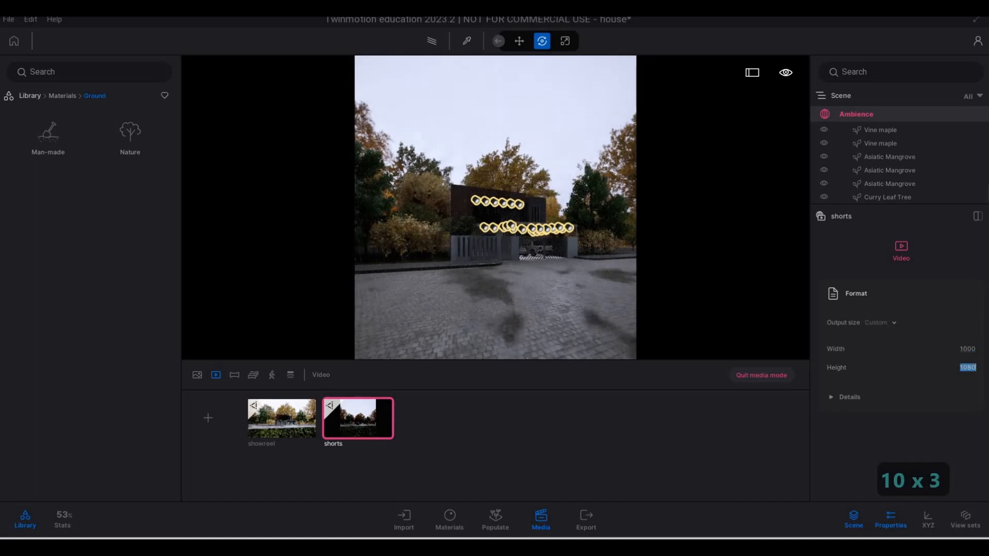
{"action": "left_click", "coordinate": [967, 349]}
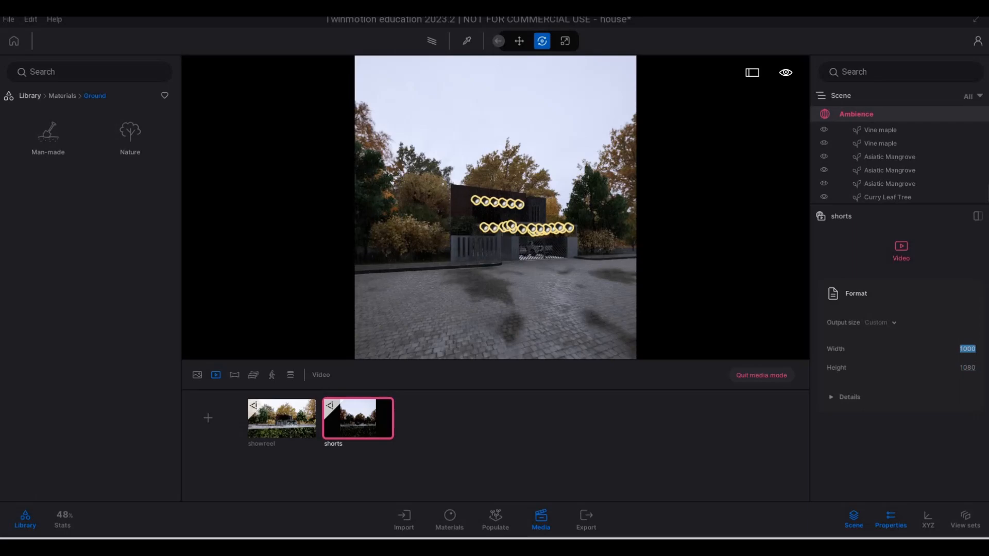
{"action": "type", "text": "7000"}
{"action": "key", "text": "BackSpace"}
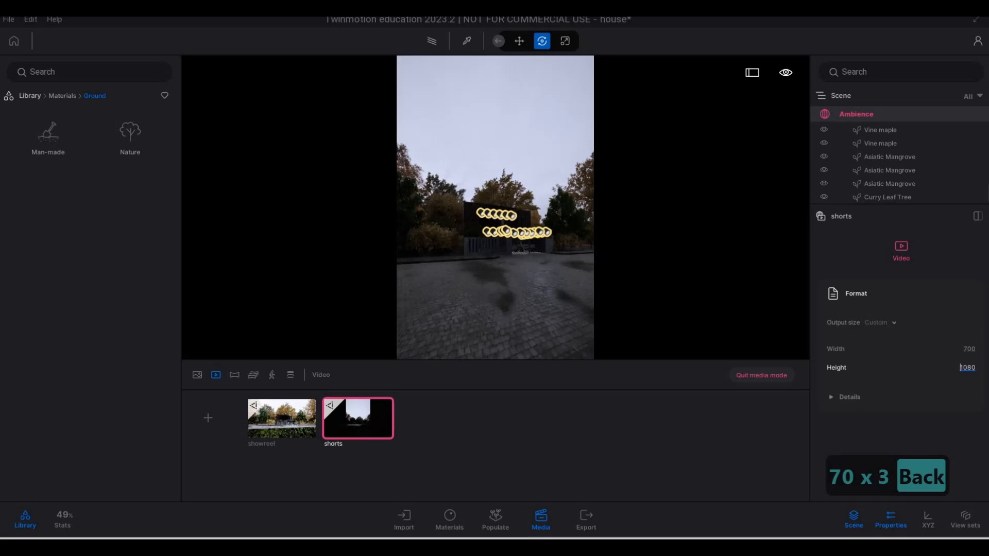
{"action": "type", "text": "1000"}
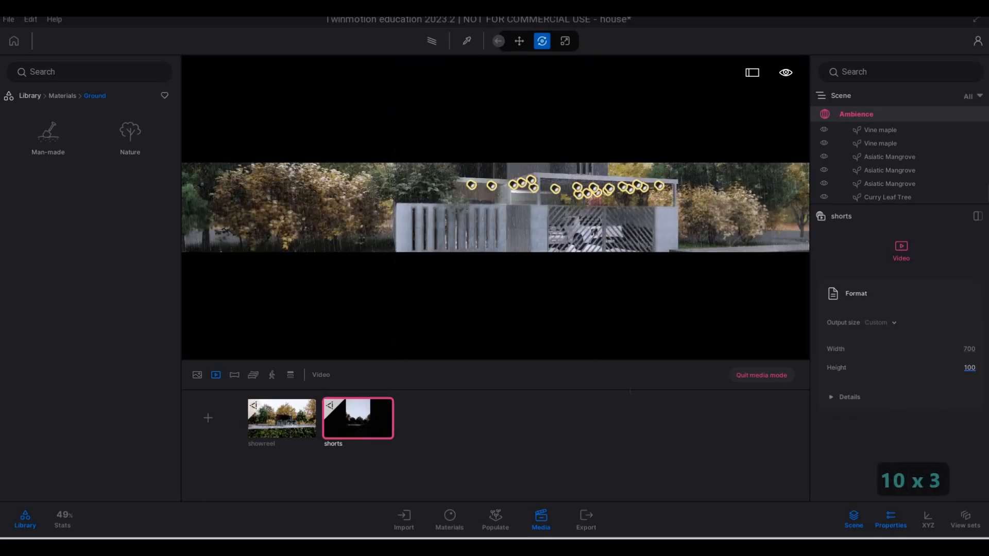
{"action": "double_click", "coordinate": [359, 422]}
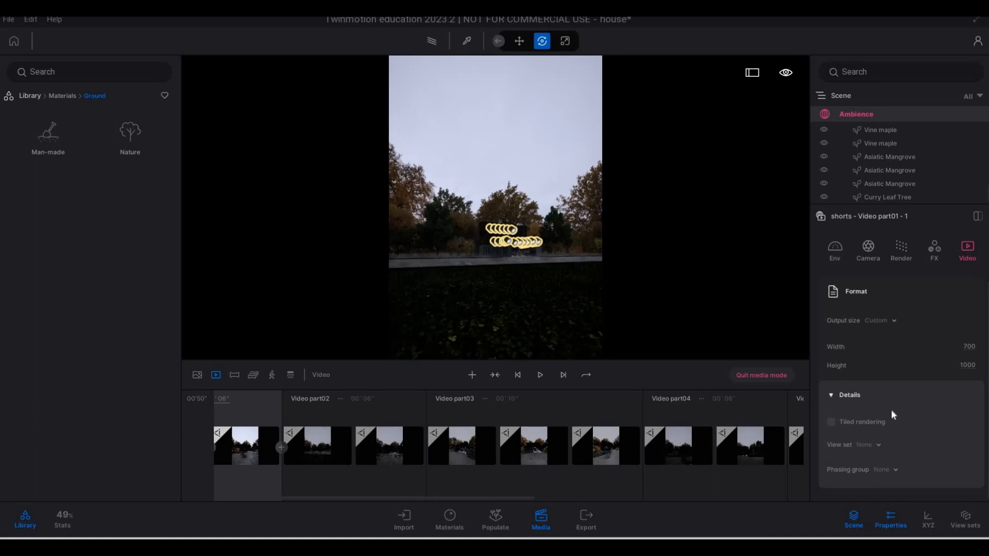
Check the shorts video's format settings, return to the video list and quit media mode
{"action": "scroll", "coordinate": [891, 410], "scroll_direction": "up", "scroll_amount": 1}
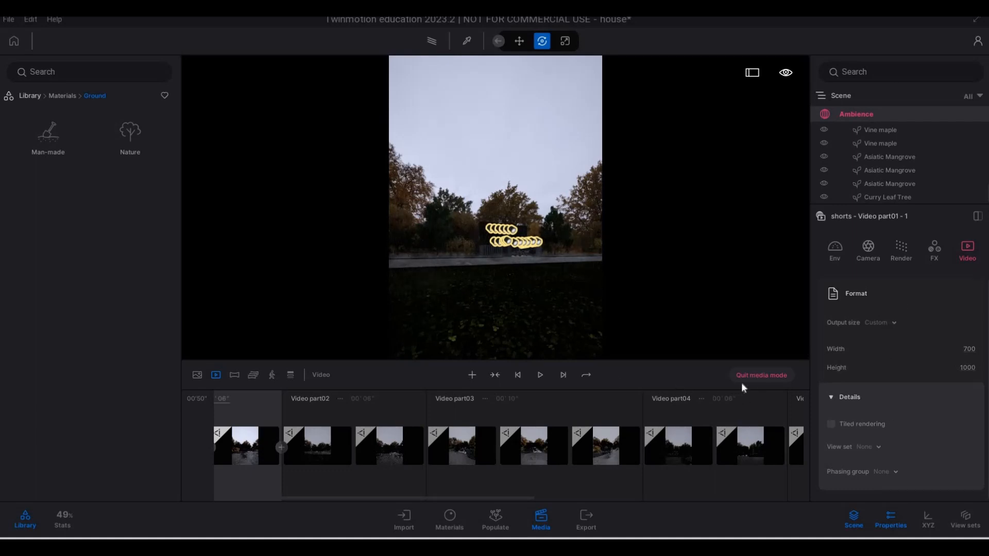
{"action": "left_click", "coordinate": [216, 376]}
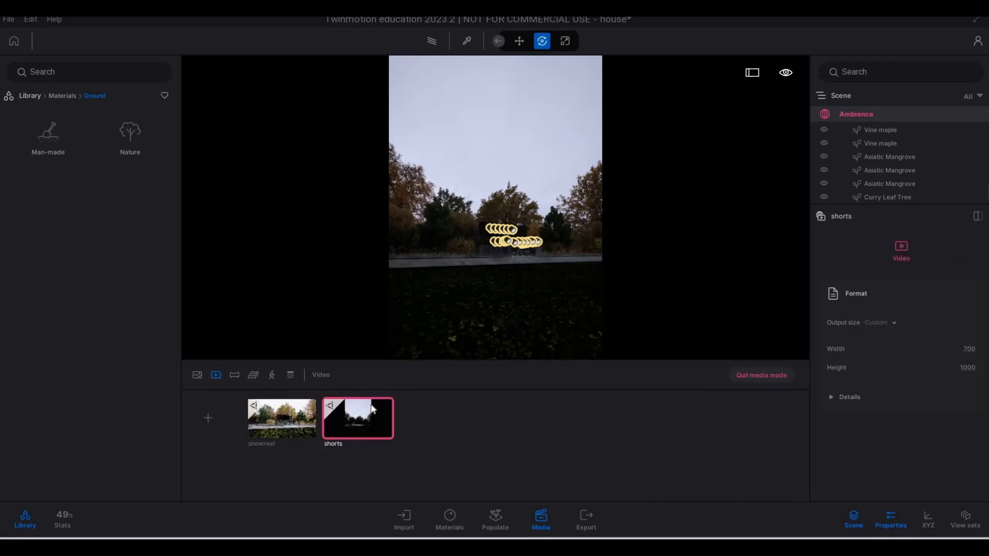
{"action": "mouse_move", "coordinate": [379, 413]}
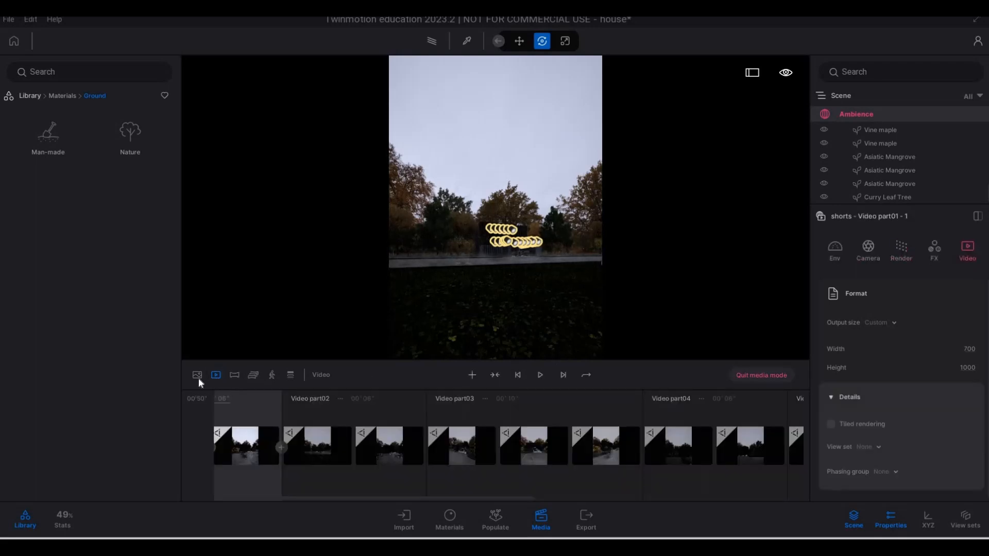
{"action": "left_click", "coordinate": [216, 374]}
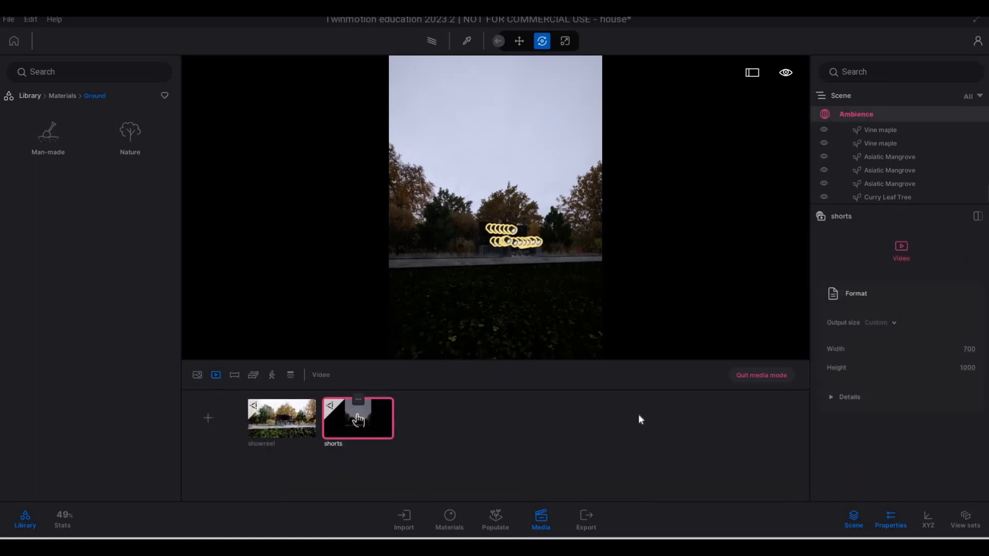
{"action": "left_click", "coordinate": [761, 375]}
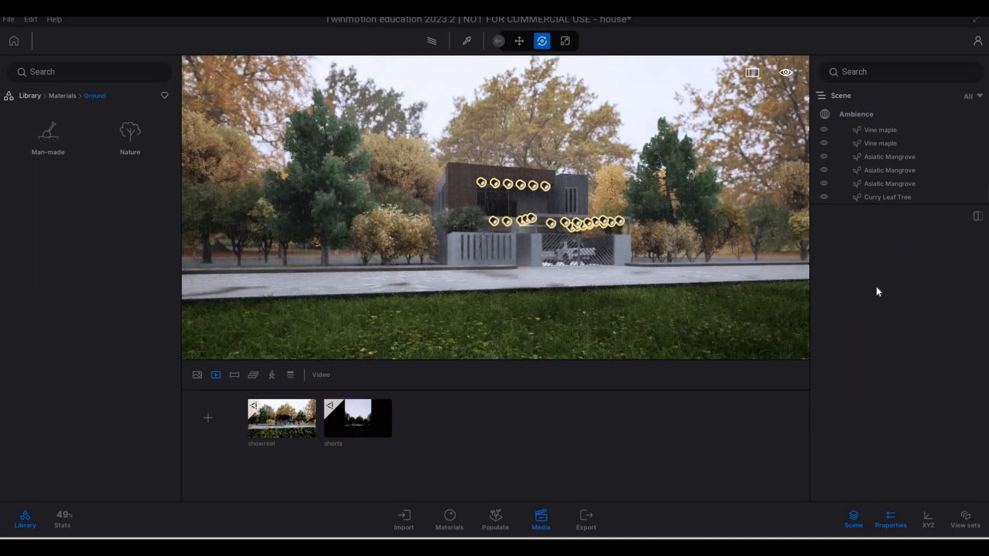
Select all four images and both videos, showreel and shorts, for local export
{"action": "left_click", "coordinate": [585, 521]}
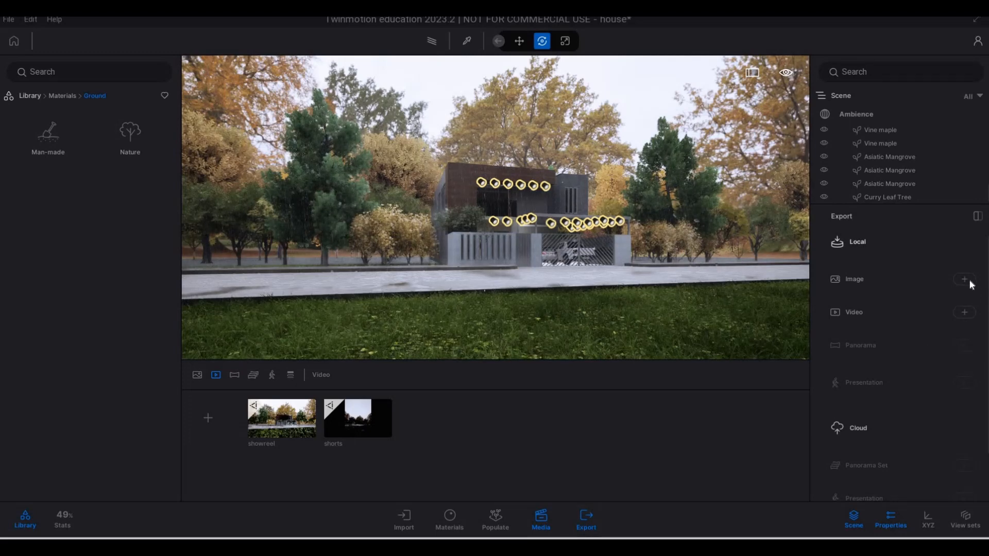
{"action": "left_click", "coordinate": [889, 239]}
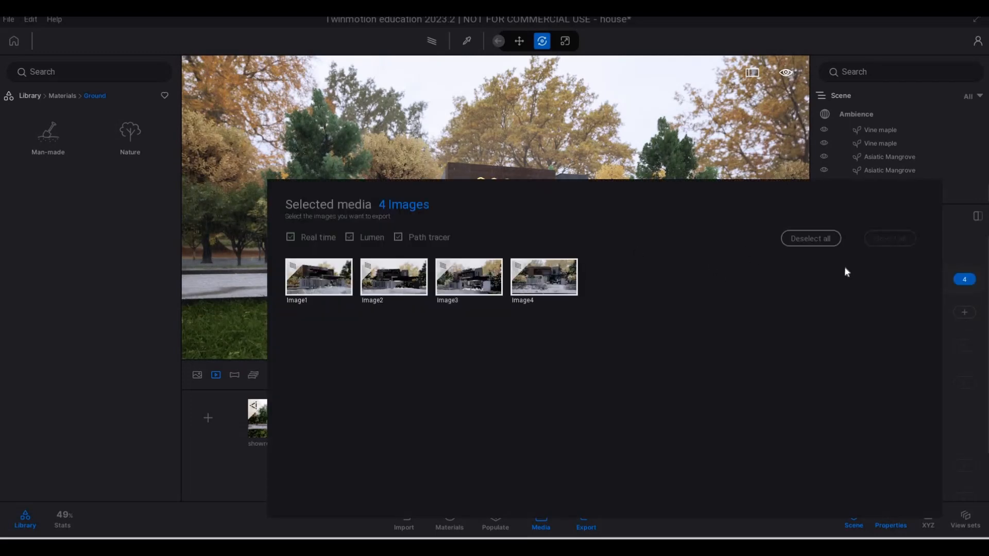
{"action": "left_click", "coordinate": [821, 239]}
{"action": "left_click", "coordinate": [889, 238]}
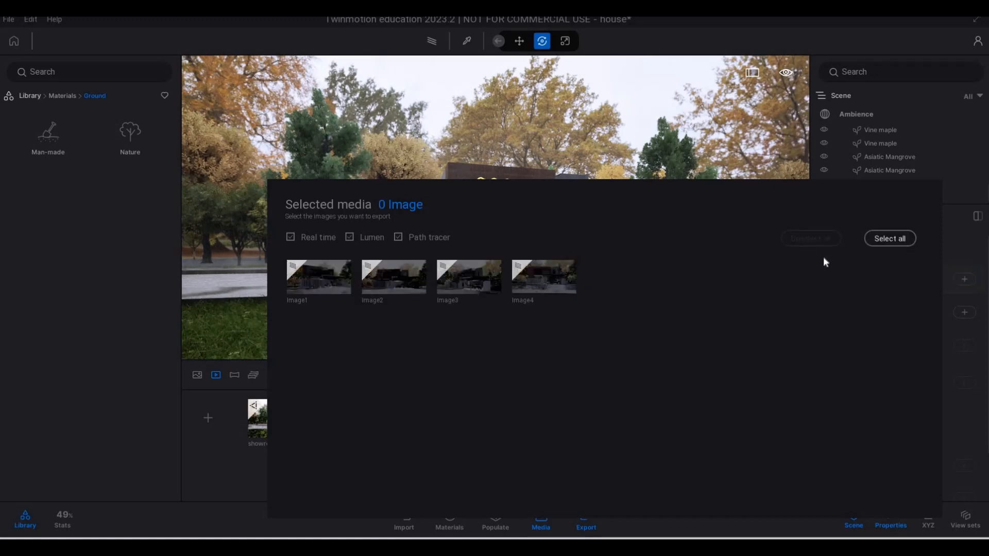
{"action": "left_click", "coordinate": [970, 317]}
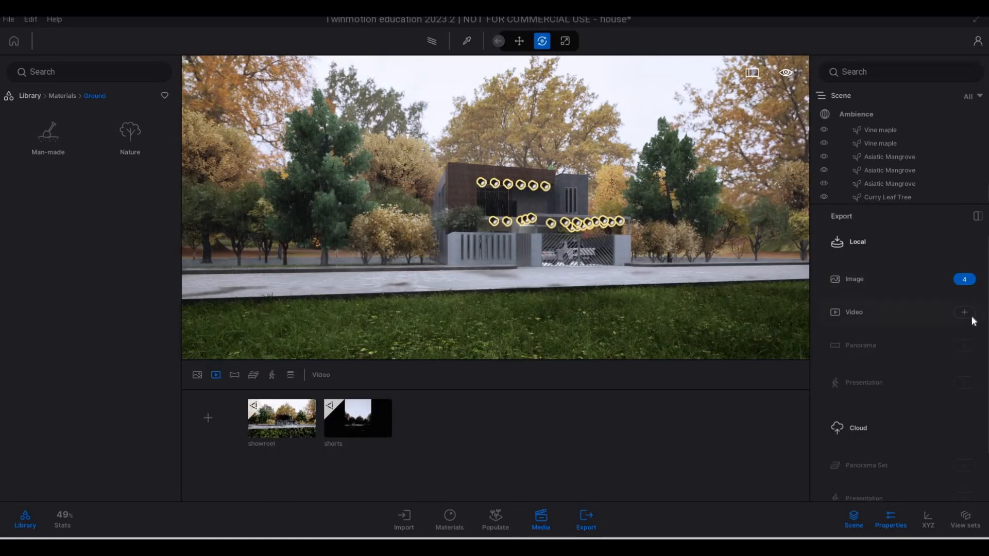
{"action": "left_click", "coordinate": [889, 239]}
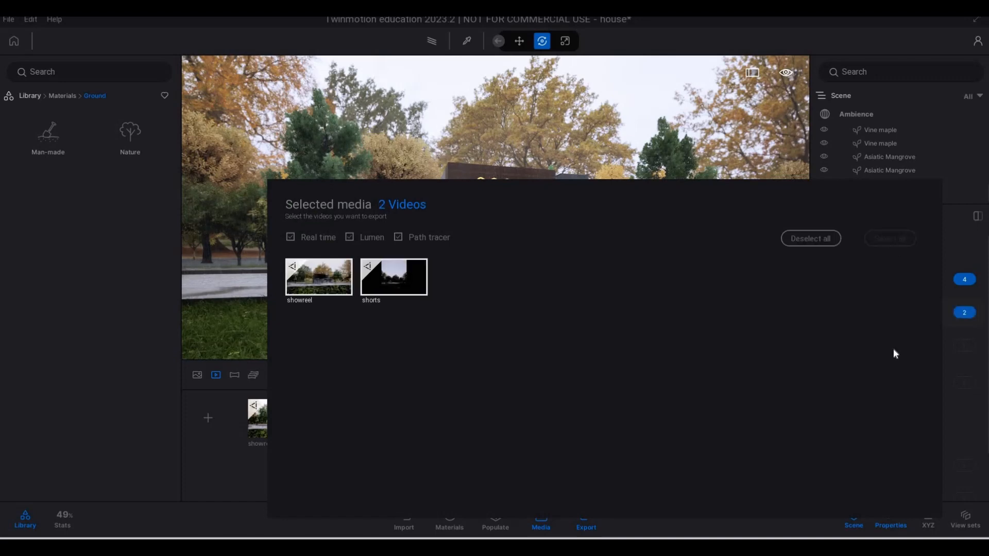
Save the project and start exporting the selected media into the Part 19 folder
{"action": "left_click", "coordinate": [9, 21]}
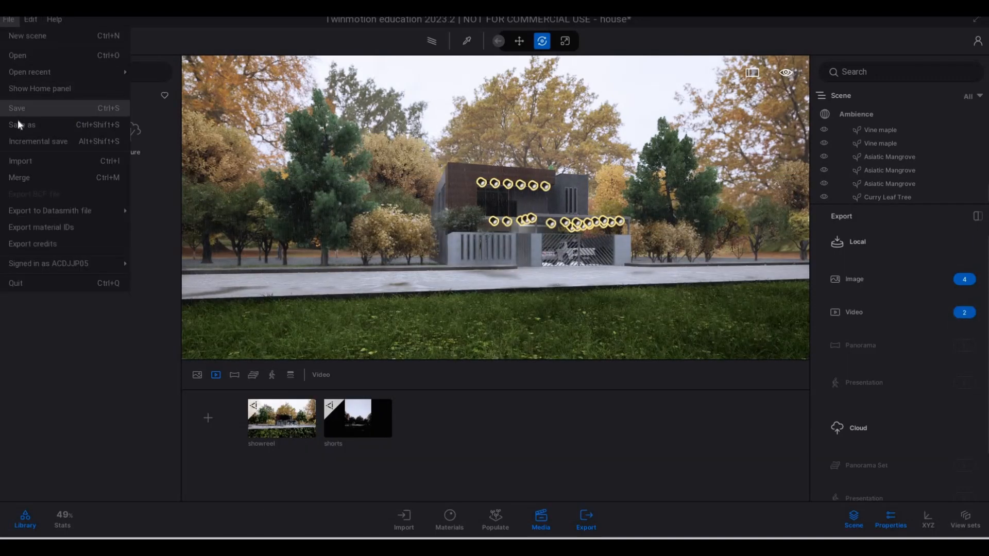
{"action": "left_click", "coordinate": [18, 109]}
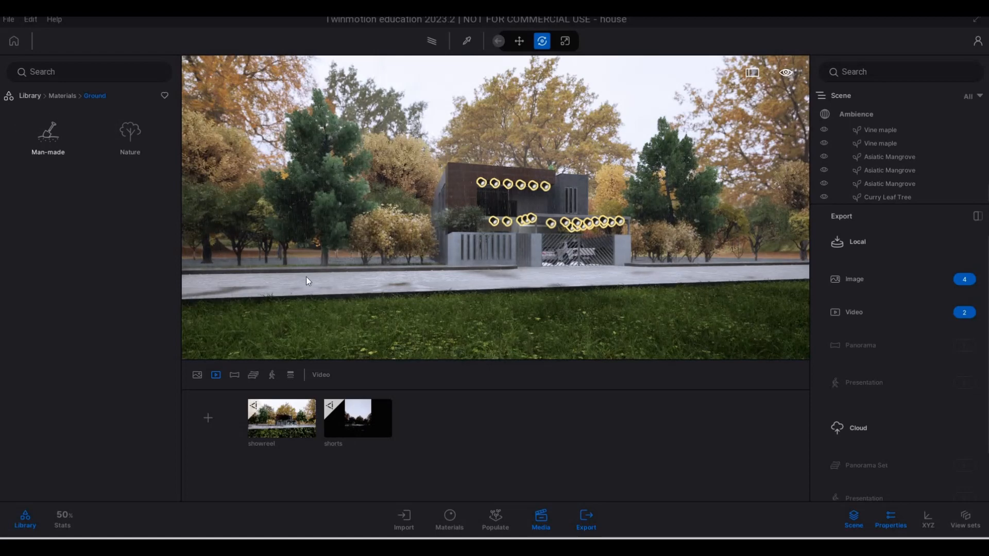
{"action": "scroll", "coordinate": [861, 370], "scroll_direction": "down", "scroll_amount": 4}
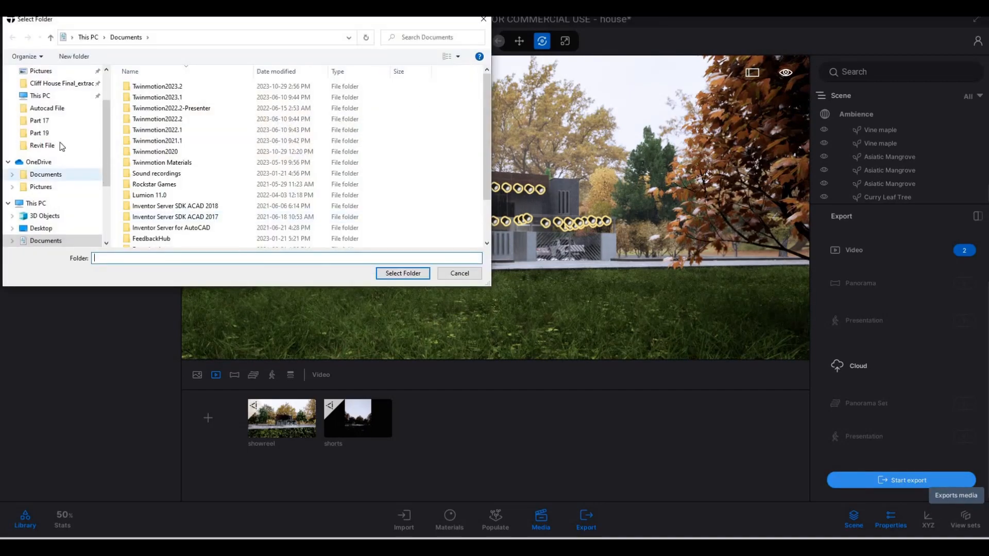
{"action": "left_click", "coordinate": [59, 136]}
{"action": "left_click", "coordinate": [388, 277]}
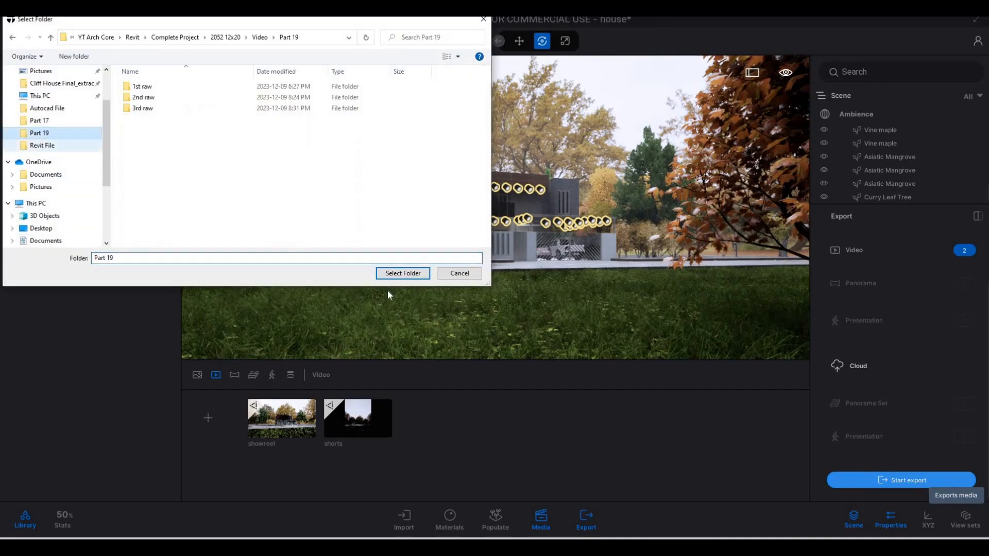